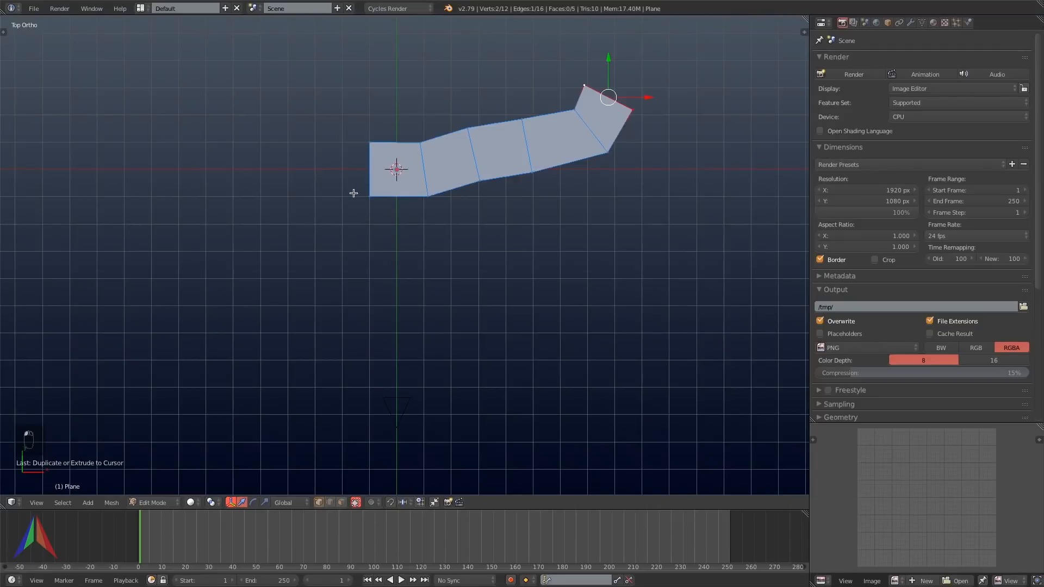
Extend the strip from its left end with five more extruded segments that follow a wavy path.
{"action": "right_click", "coordinate": [327, 182], "text": "ctrl"}
{"action": "right_click", "coordinate": [274, 201], "text": "ctrl"}
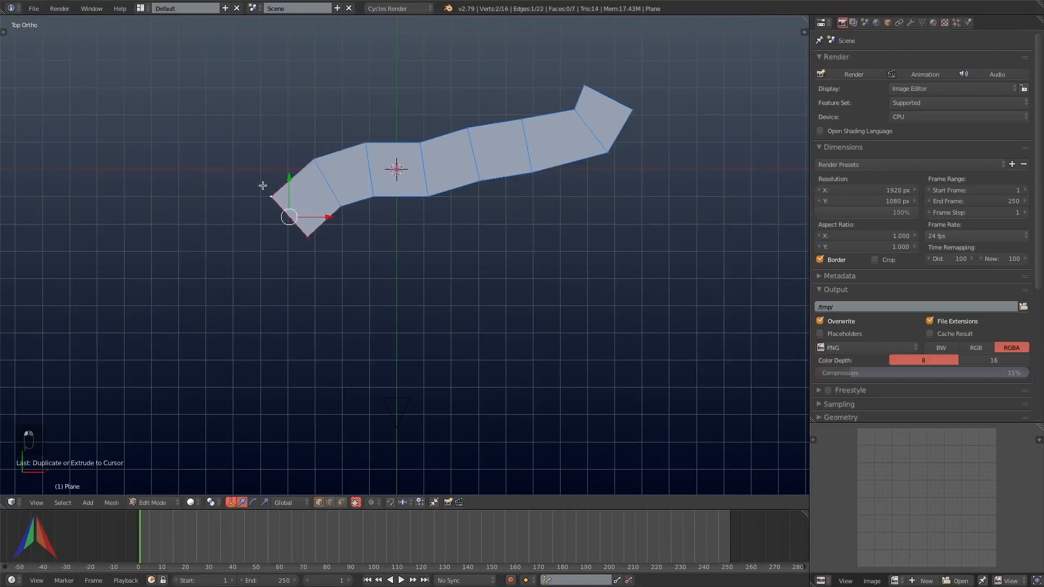
{"action": "right_click", "coordinate": [261, 183], "text": "ctrl"}
{"action": "key", "text": "super+z"}
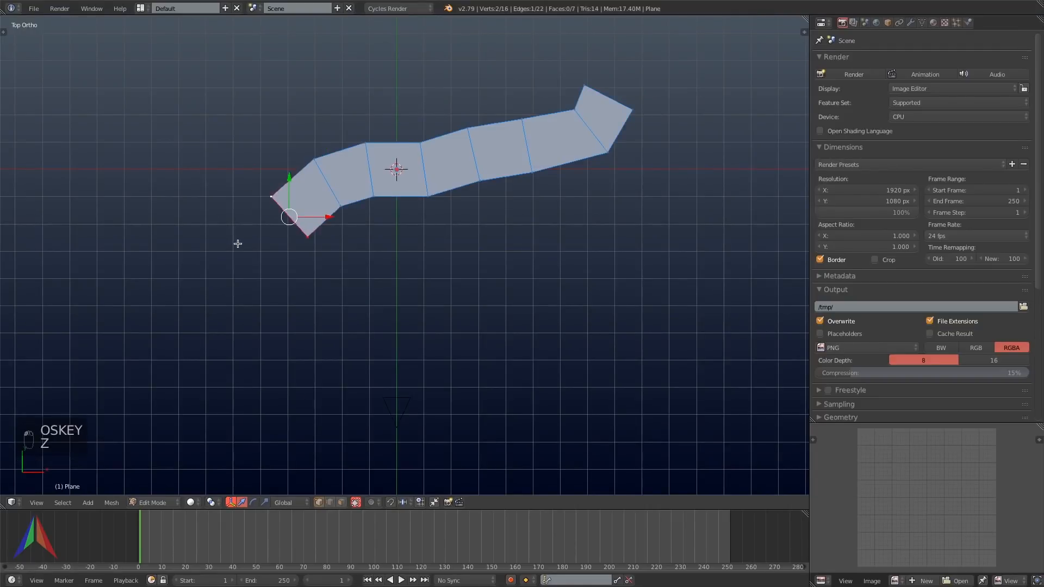
{"action": "right_click", "coordinate": [228, 217], "text": "ctrl"}
{"action": "right_click", "coordinate": [195, 181], "text": "ctrl"}
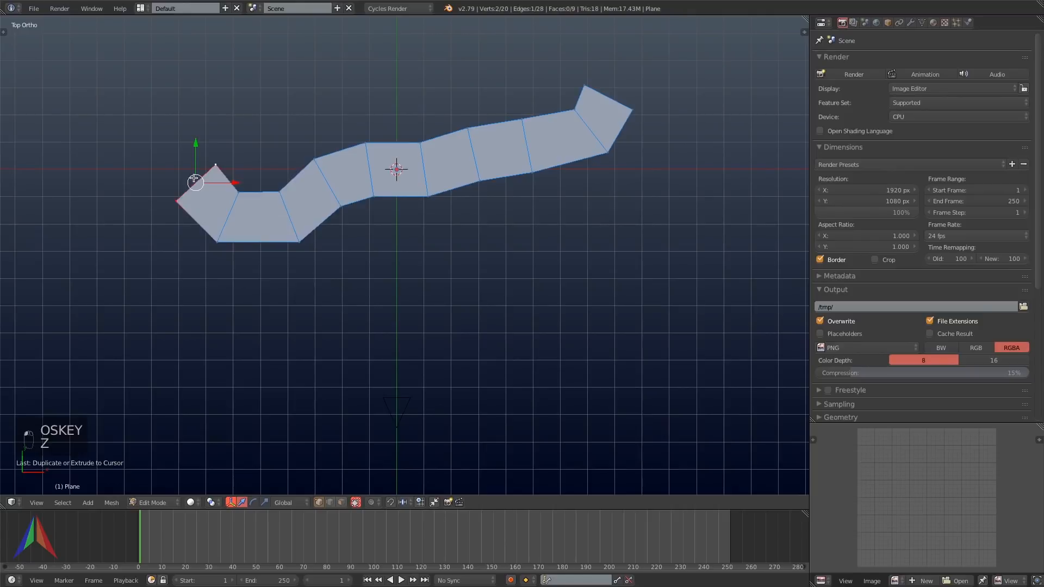
{"action": "right_click", "coordinate": [135, 187], "text": "ctrl"}
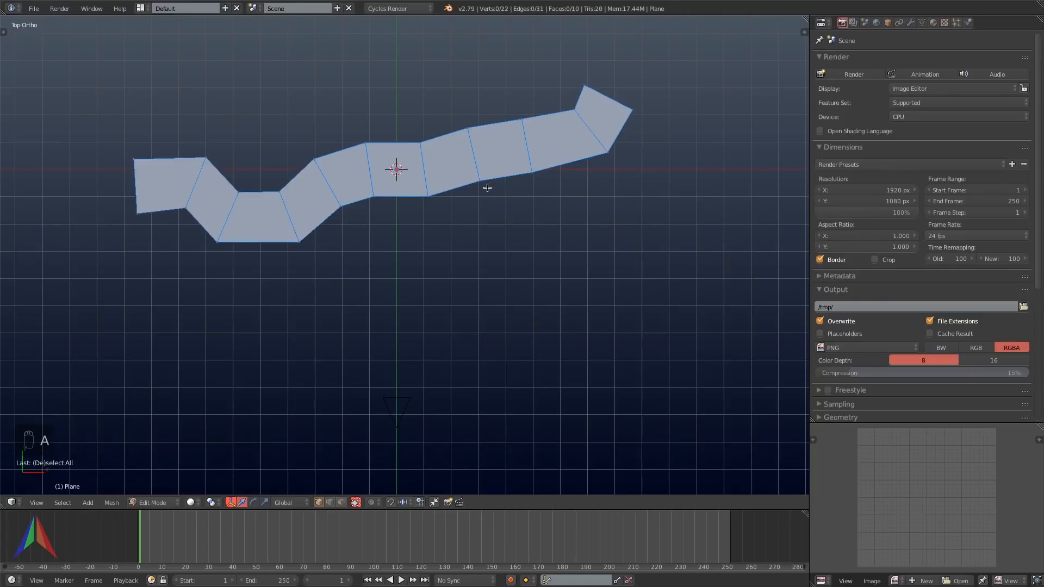
Move the strip's upper edge loop away from the lower edge and scale it up slightly to widen the strip.
{"action": "key", "text": "g"}
{"action": "left_click", "coordinate": [302, 130]}
{"action": "key", "text": "s"}
{"action": "left_click", "coordinate": [497, 149]}
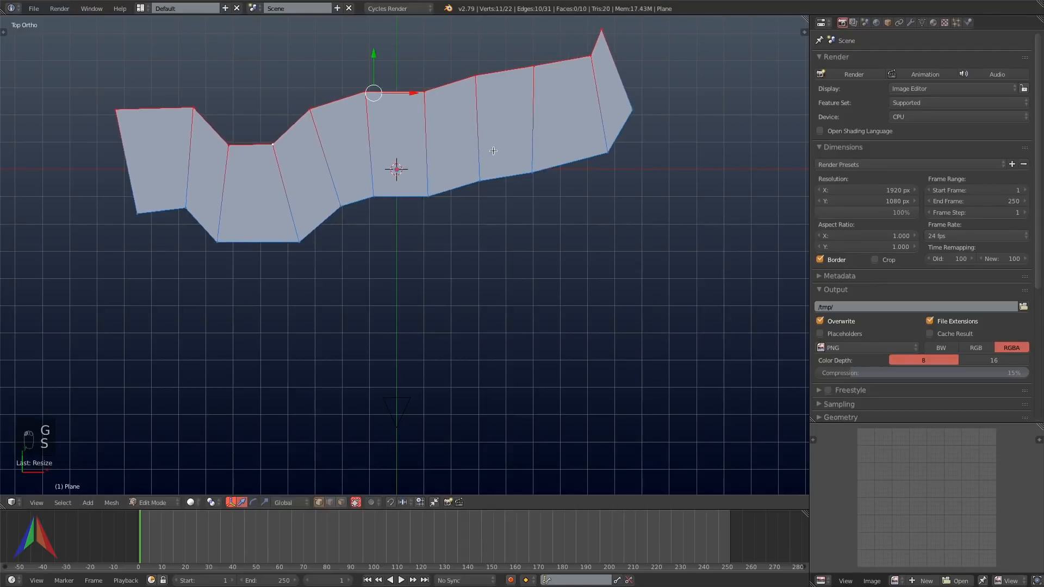
Extrude the whole strip to give it thickness, and move its front edge loop to form a tall front face.
{"action": "middle_click_drag", "start_coordinate": [464, 164], "coordinate": [415, 273]}
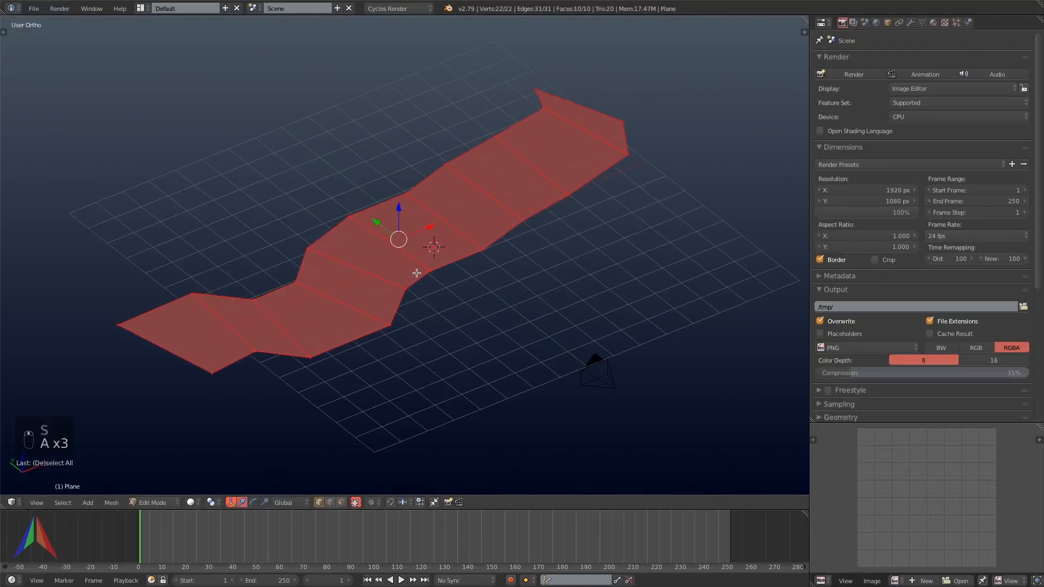
{"action": "key", "text": "e"}
{"action": "left_click", "coordinate": [416, 271]}
{"action": "key", "text": "a"}
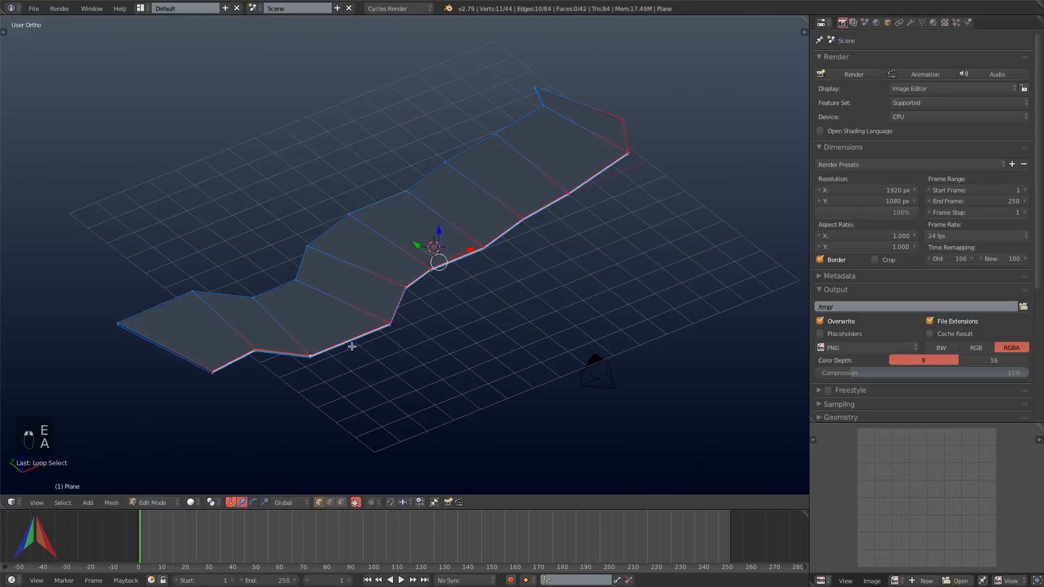
{"action": "key", "text": "g"}
{"action": "left_click", "coordinate": [564, 325]}
Add a level 1 Subdivision Surface to the strip and cut an edge loop lengthwise along its front face.
{"action": "middle_click_drag", "start_coordinate": [564, 324], "coordinate": [541, 315]}
{"action": "key", "text": "KP_5"}
{"action": "key", "text": "ctrl+1"}
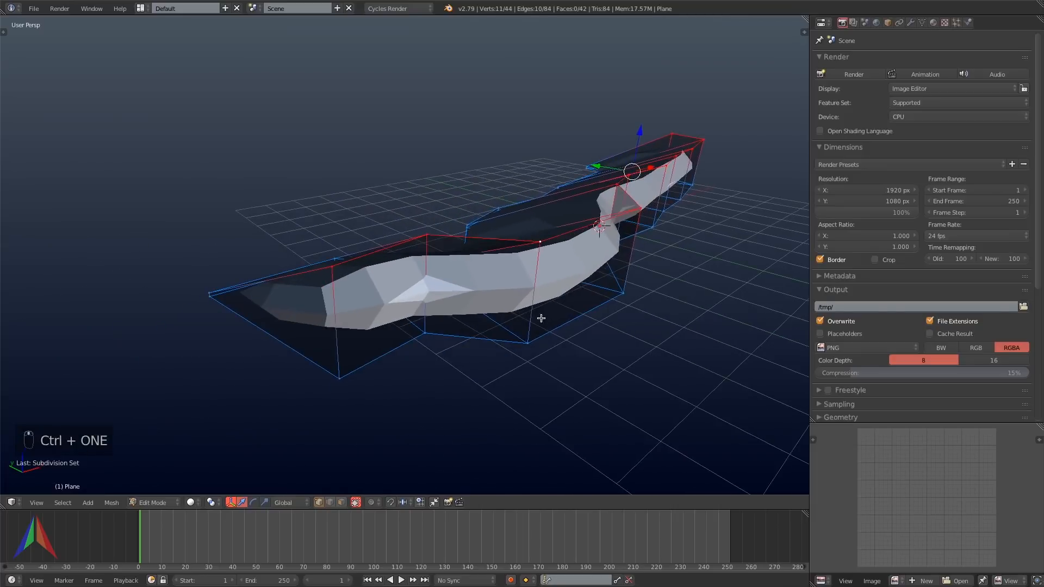
{"action": "key", "text": "ctrl+r"}
{"action": "left_click", "coordinate": [529, 305]}
{"action": "left_click", "coordinate": [529, 337]}
Select a lengthwise edge loop on the lower front of the strip and move it to reshape the profile.
{"action": "key", "text": "a"}
{"action": "right_click", "coordinate": [550, 339], "text": "alt"}
{"action": "left_click_drag", "start_coordinate": [584, 227], "coordinate": [566, 217]}
{"action": "mouse_move", "coordinate": [566, 216]}
{"action": "middle_mouse_down"}
{"action": "mouse_move", "coordinate": [571, 206]}
{"action": "mouse_move", "coordinate": [569, 231]}
{"action": "middle_mouse_up"}
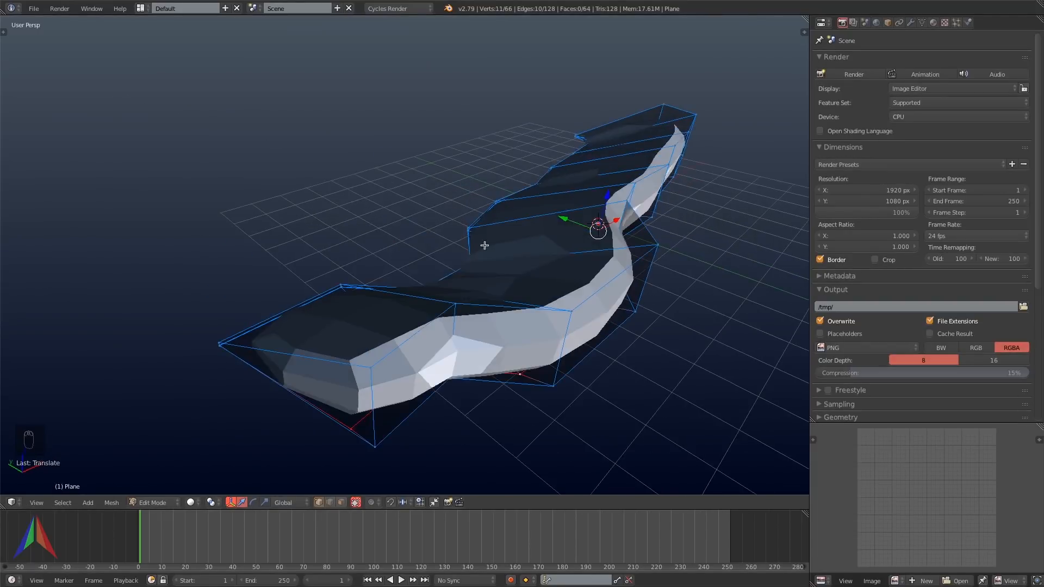
Cut another lengthwise edge loop through the strip's broad surface and slide it toward the back edge.
{"action": "middle_click_drag", "start_coordinate": [329, 306], "coordinate": [337, 321]}
{"action": "key", "text": "ctrl+r"}
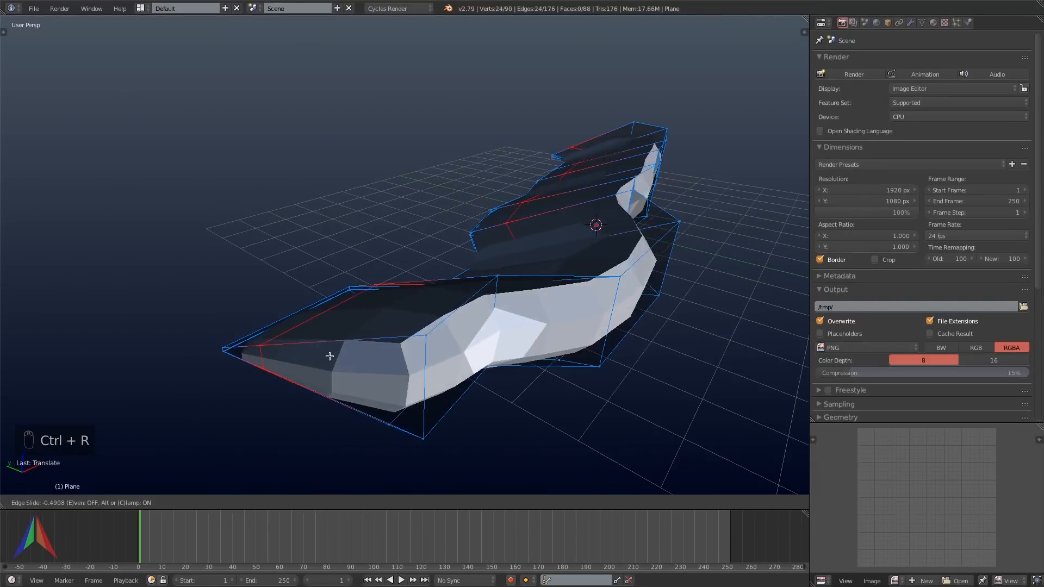
{"action": "key", "text": "Tab"}
{"action": "middle_click_drag", "start_coordinate": [613, 222], "coordinate": [501, 271]}
{"action": "key", "text": "Tab"}
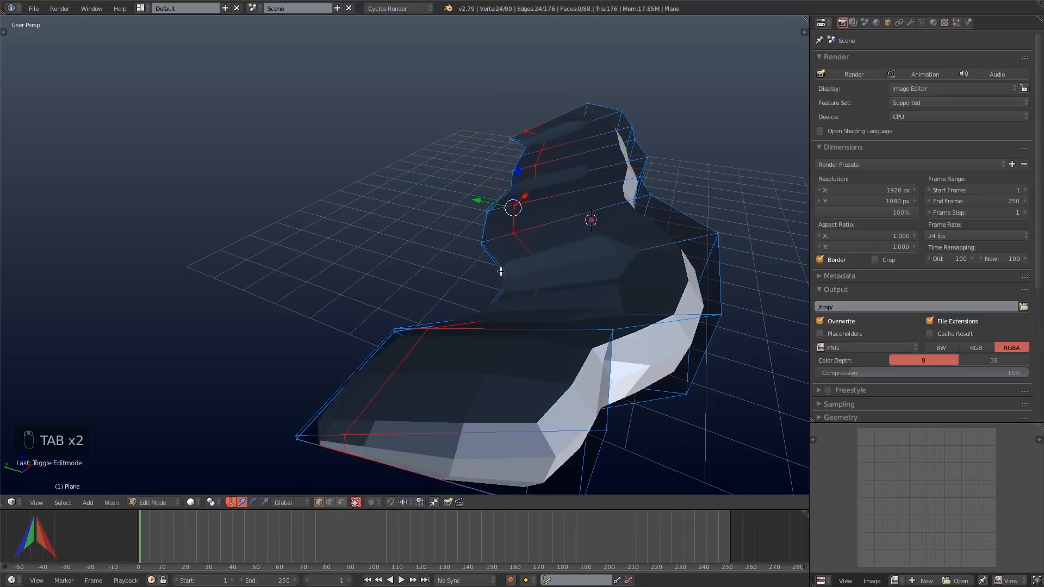
{"action": "key", "text": "a"}
{"action": "key", "text": "a"}
{"action": "key", "text": "a"}
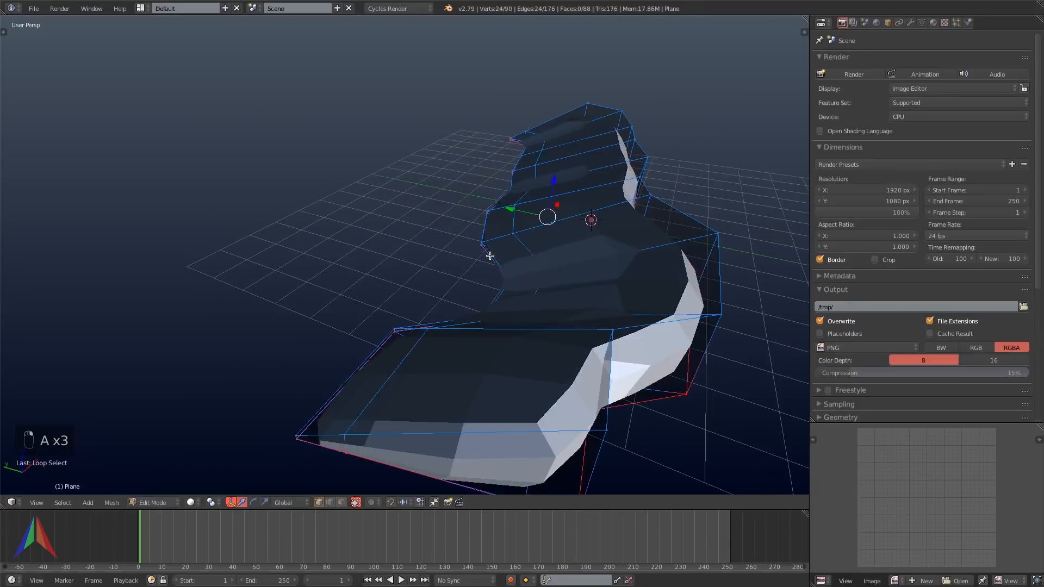
In top view, rotate the whole strip until it runs roughly horizontally and scale it along the Y axis.
{"action": "key", "text": "KP_7"}
{"action": "key", "text": "KP_5"}
{"action": "key", "text": "a"}
{"action": "key", "text": "a"}
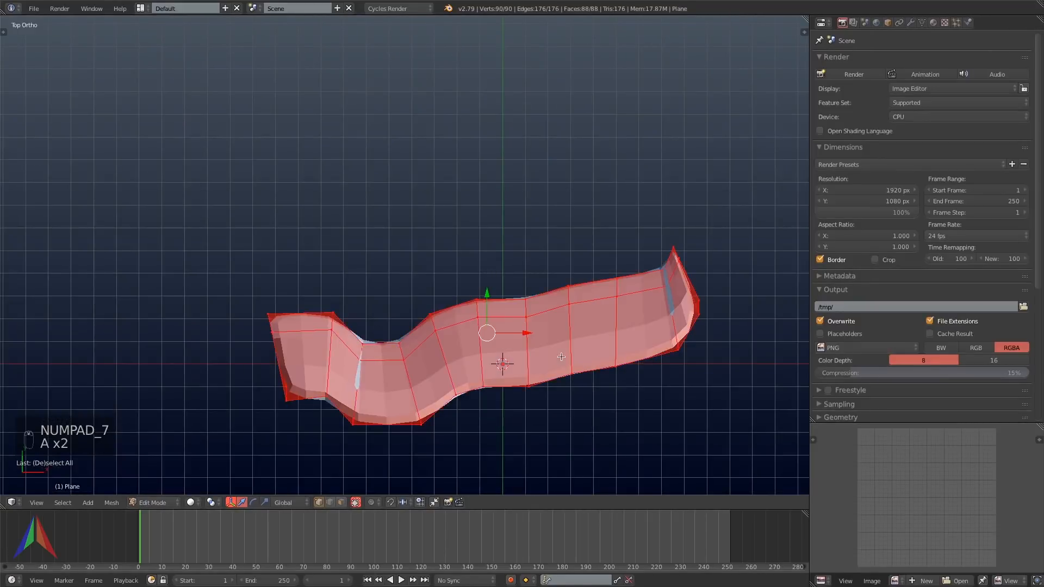
{"action": "key", "text": "r"}
{"action": "left_click", "coordinate": [573, 417]}
{"action": "key", "text": "s"}
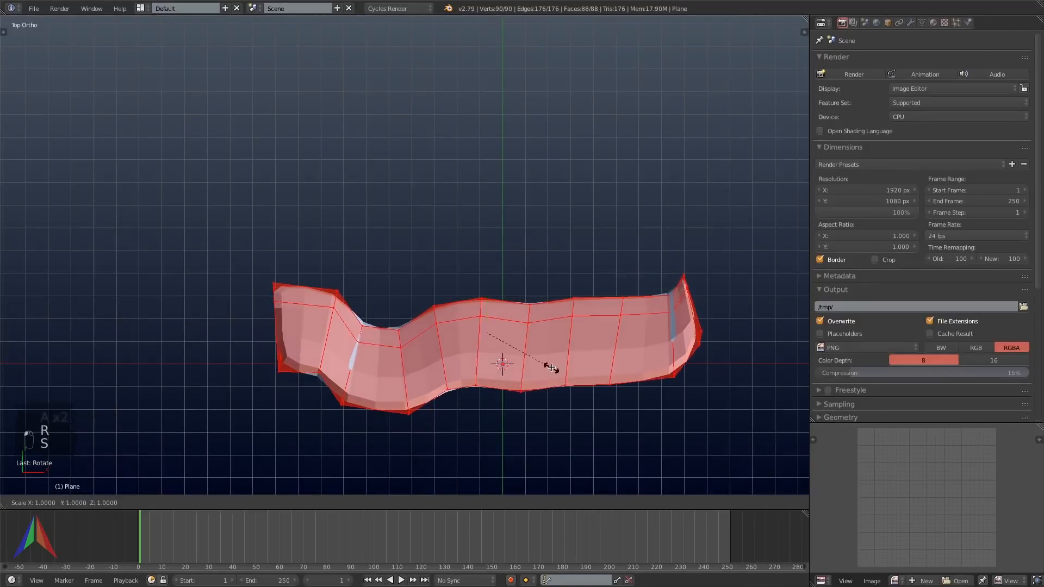
{"action": "key", "text": "y"}
{"action": "left_click", "coordinate": [564, 387]}
Duplicate the strip, then rotate and place the copy just below so the original overlaps it.
{"action": "middle_click_drag", "start_coordinate": [563, 387], "coordinate": [546, 285], "text": "shift"}
{"action": "key", "text": "shift+d"}
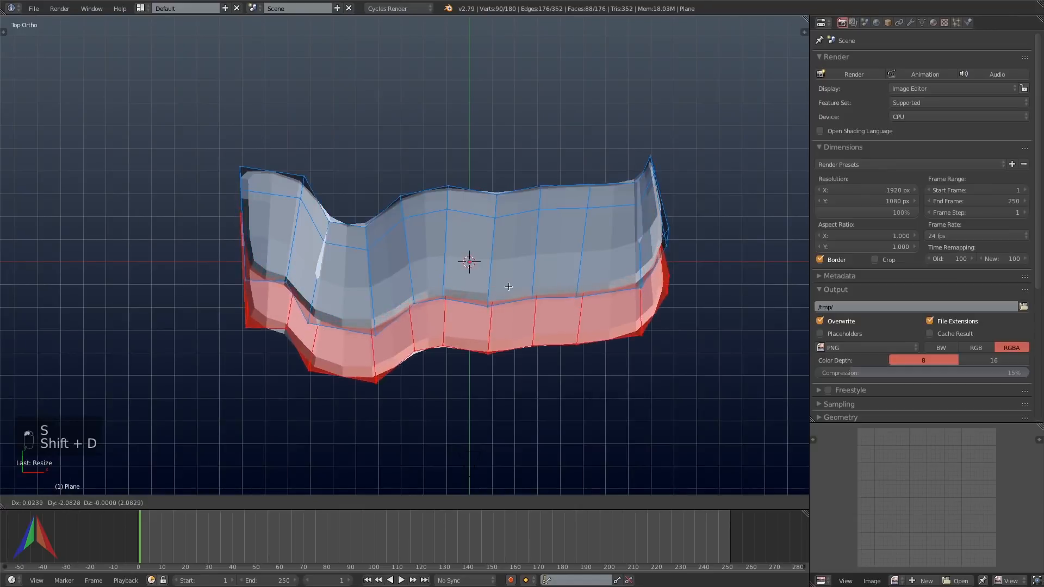
{"action": "key", "text": "r"}
{"action": "key", "text": "g"}
{"action": "left_click", "coordinate": [654, 268]}
Duplicate the second strip and fit the copy under its lower edge with a slight rotation.
{"action": "key", "text": "shift+d"}
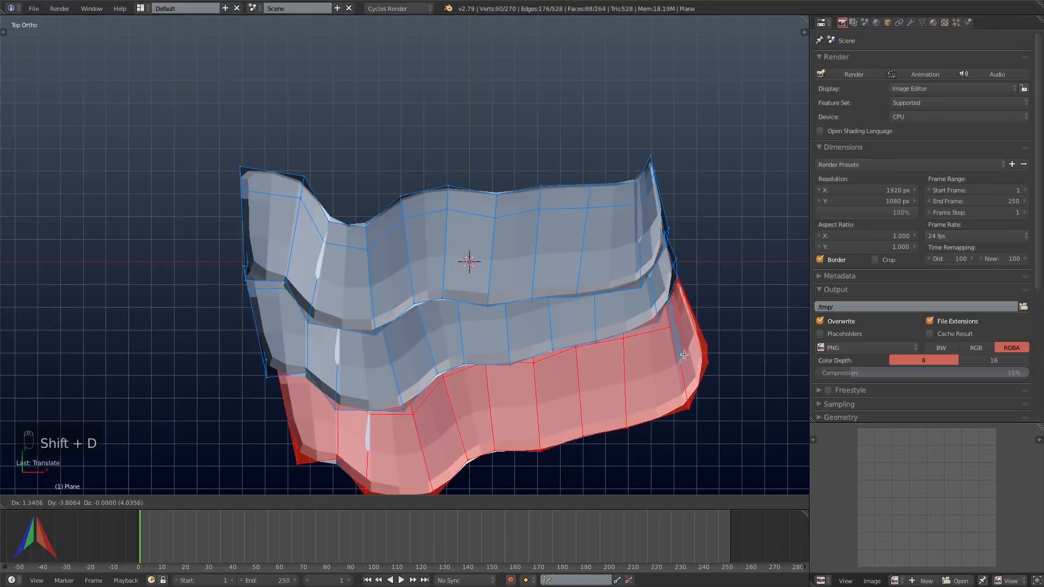
{"action": "left_click", "coordinate": [668, 364]}
{"action": "key", "text": "r"}
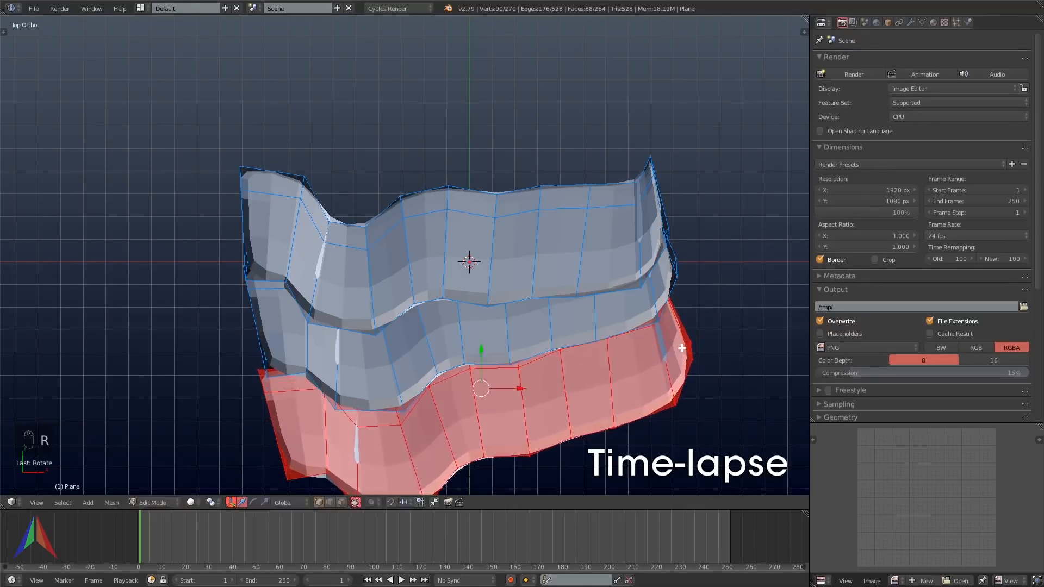
{"action": "left_click", "coordinate": [680, 350]}
{"action": "key", "text": "g"}
{"action": "left_click", "coordinate": [693, 337]}
Duplicate the third strip to make a fourth layer below it, rotating and moving the copy into place.
{"action": "middle_click_drag", "start_coordinate": [692, 338], "coordinate": [675, 208], "text": "shift"}
{"action": "key", "text": "shift+d"}
{"action": "left_click", "coordinate": [692, 296]}
{"action": "key", "text": "r"}
{"action": "left_click", "coordinate": [692, 306]}
{"action": "key", "text": "g"}
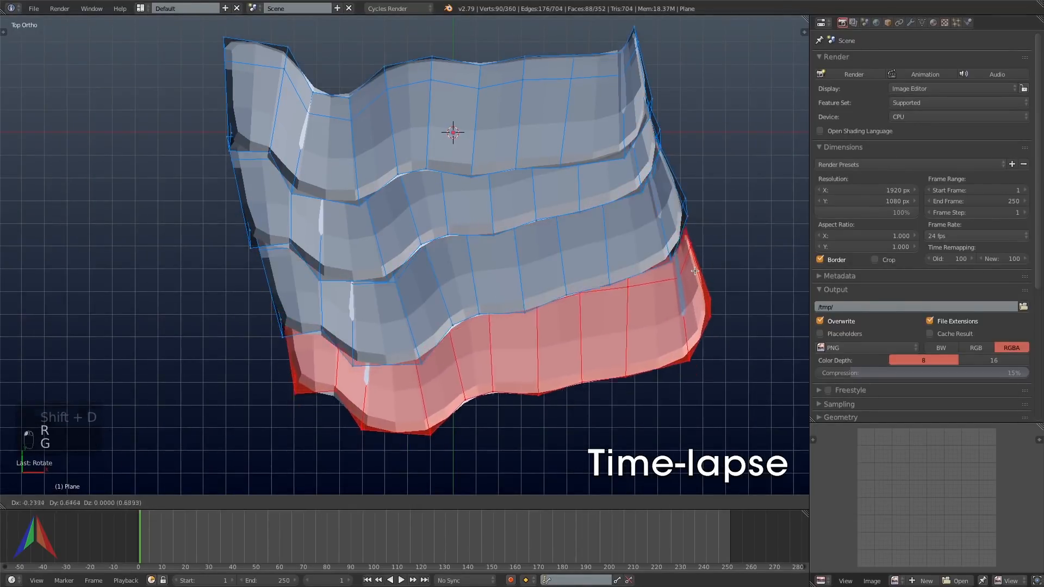
{"action": "left_click", "coordinate": [691, 280]}
Tilt the lowest strip counterclockwise and tuck it closer beneath the strip above.
{"action": "key", "text": "r"}
{"action": "left_click", "coordinate": [708, 190]}
{"action": "key", "text": "g"}
{"action": "left_click", "coordinate": [718, 209]}
{"action": "key", "text": "g"}
{"action": "left_click", "coordinate": [708, 193]}
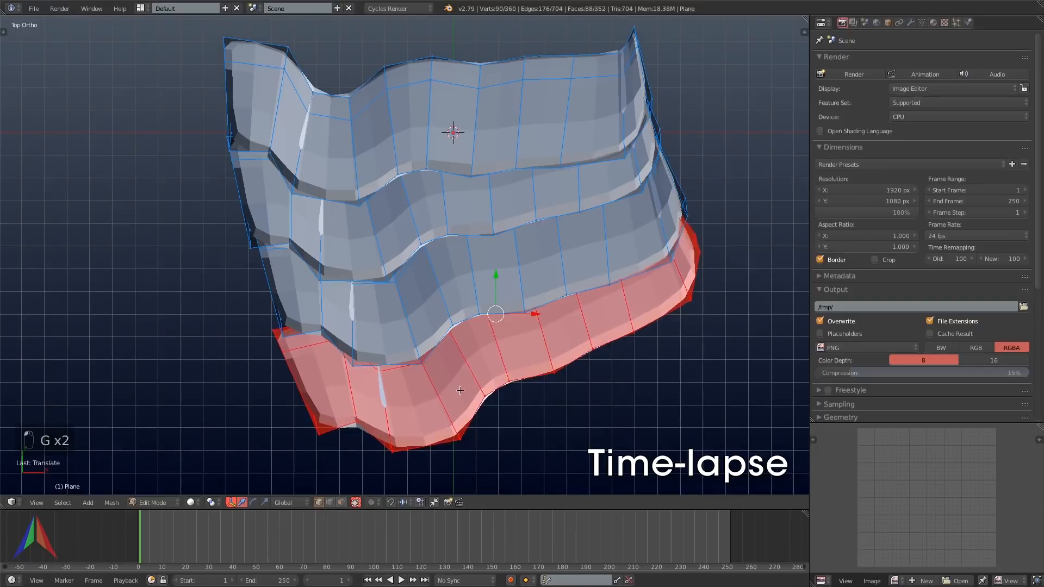
With smooth proportional editing, shift one vertex on the third strip's lower edge and one on the lowest strip's bottom edge.
{"action": "key", "text": "o"}
{"action": "right_click", "coordinate": [423, 355]}
{"action": "key", "text": "g"}
{"action": "scroll", "coordinate": [410, 327], "scroll_direction": "down", "scroll_amount": 12}
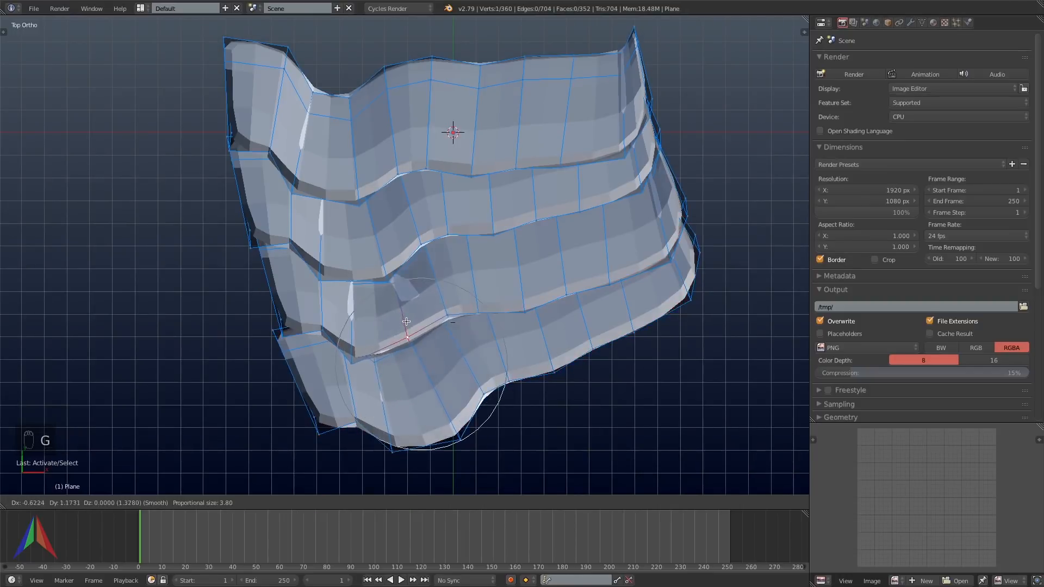
{"action": "left_click", "coordinate": [409, 325]}
{"action": "key", "text": "g"}
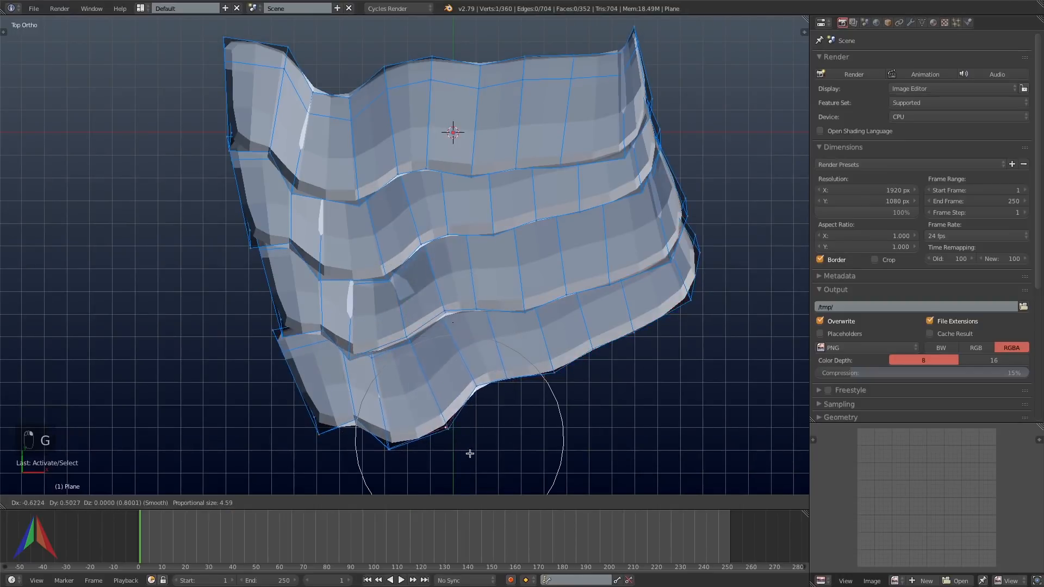
{"action": "left_click", "coordinate": [470, 453]}
Pull the lowest strip's bottom right edge downward and adjust vertices on the upper strips with proportional editing.
{"action": "key", "text": "g"}
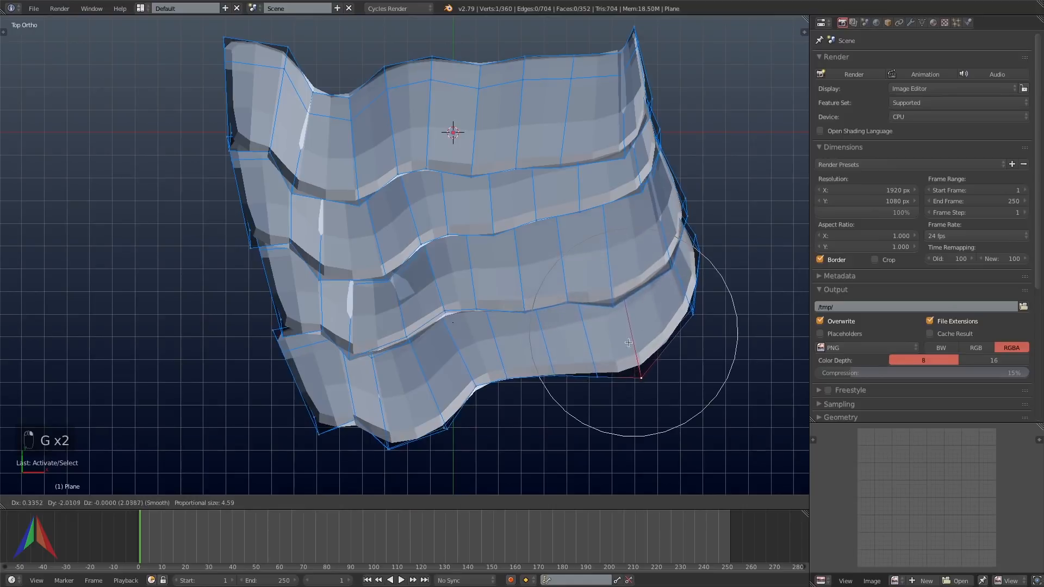
{"action": "left_click", "coordinate": [636, 380]}
{"action": "key", "text": "g"}
{"action": "left_click", "coordinate": [342, 191]}
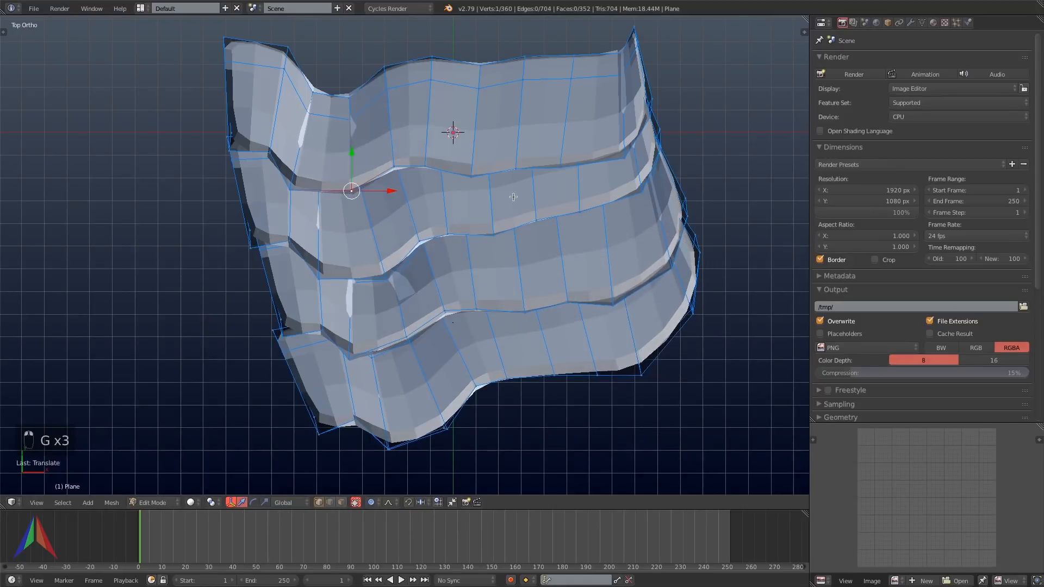
{"action": "key", "text": "g"}
{"action": "left_click", "coordinate": [550, 231]}
Inspect the stack in perspective and nudge a vertex on the outer edge of the end strip with proportional editing.
{"action": "key", "text": "Tab"}
{"action": "middle_click_drag", "start_coordinate": [570, 191], "coordinate": [331, 230]}
{"action": "key", "text": "KP_5"}
{"action": "key", "text": "Tab"}
{"action": "key", "text": "g"}
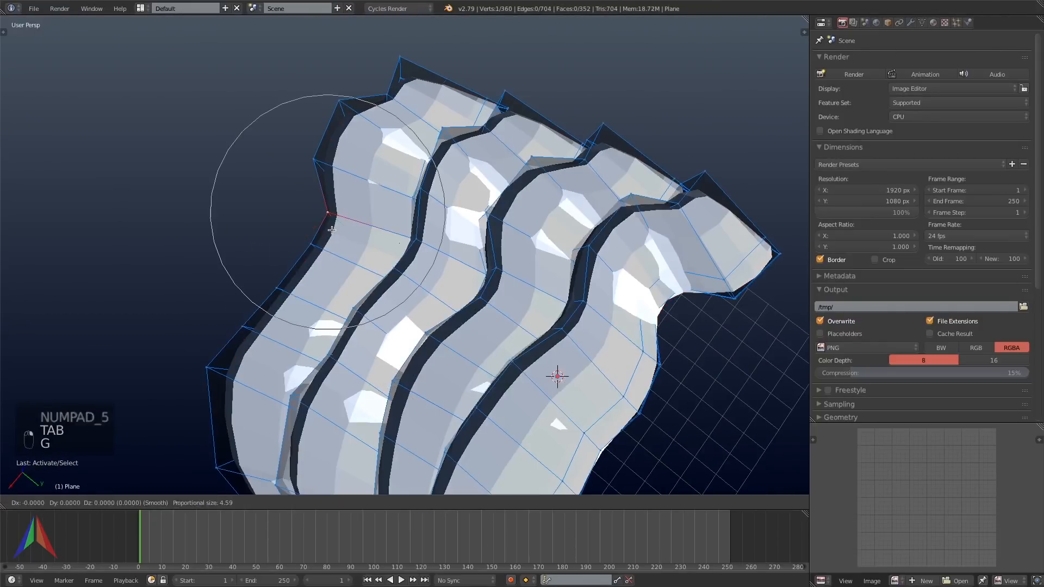
{"action": "left_click", "coordinate": [310, 220]}
Return to Object Mode and set the Subdivision Surface to level 2.
{"action": "scroll", "coordinate": [310, 219], "scroll_direction": "down", "scroll_amount": 4}
{"action": "middle_click_drag", "start_coordinate": [310, 219], "coordinate": [481, 239]}
{"action": "key", "text": "Tab"}
{"action": "scroll", "coordinate": [480, 252], "scroll_direction": "down", "scroll_amount": 2}
{"action": "key", "text": "ctrl+2"}
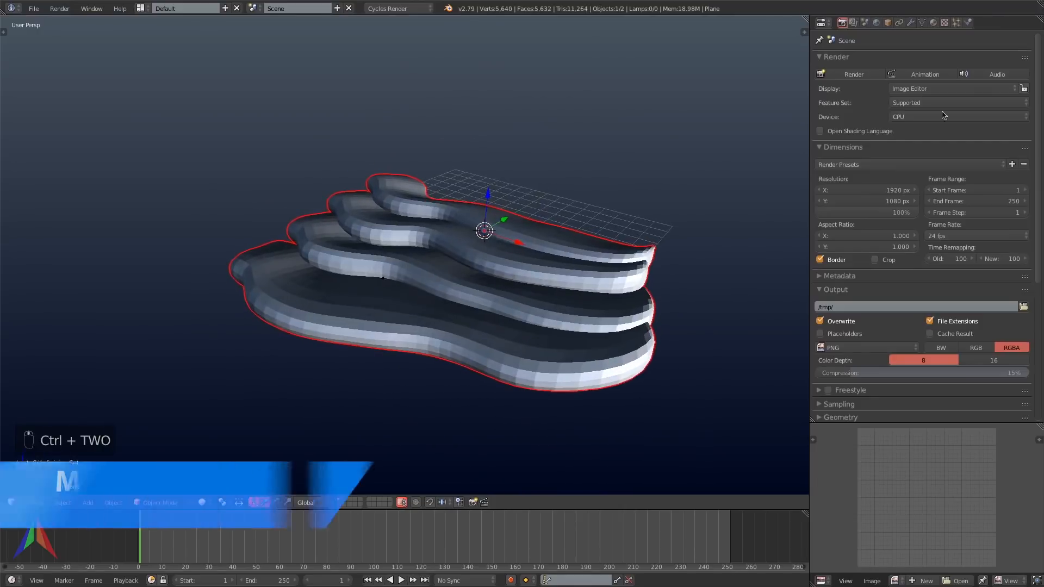
Add a Displace modifier to the layered mesh and give it a new texture.
{"action": "left_click", "coordinate": [913, 22]}
{"action": "left_click", "coordinate": [871, 61]}
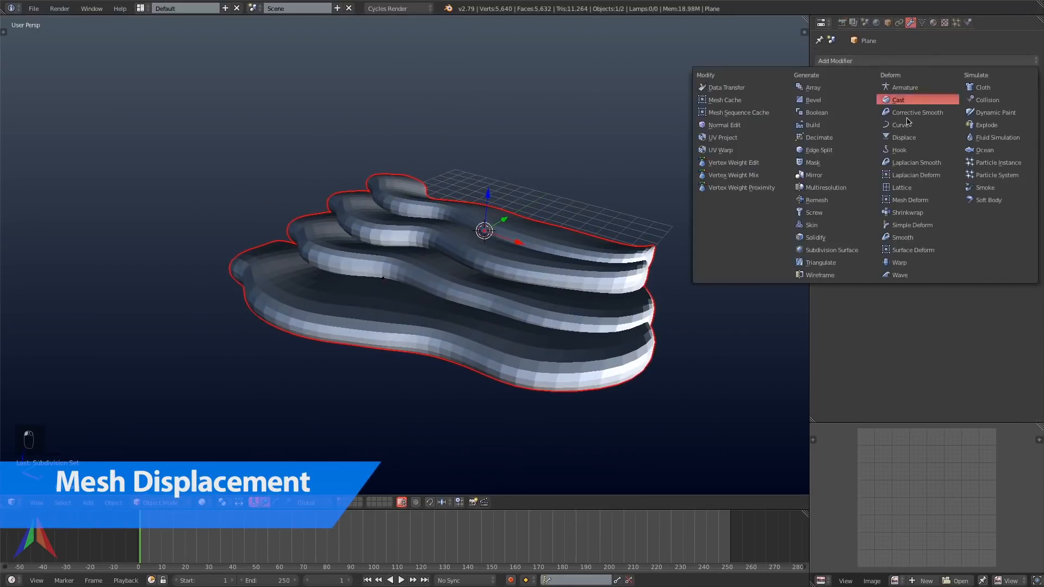
{"action": "left_click", "coordinate": [913, 136]}
{"action": "left_click", "coordinate": [933, 216]}
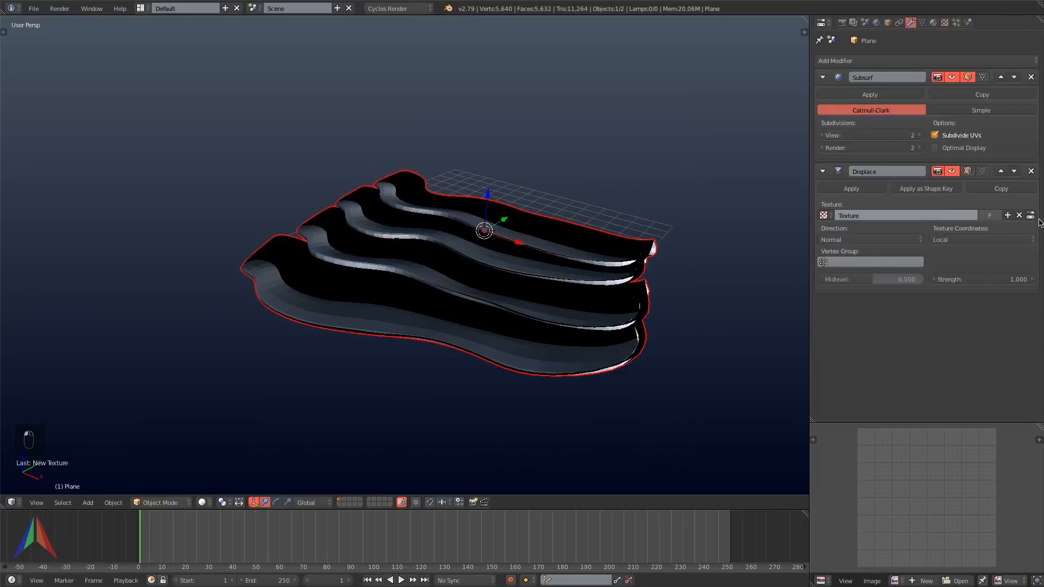
Set the displacement texture's type to Clouds and its noise size to 2.00.
{"action": "left_click", "coordinate": [1030, 215]}
{"action": "left_click", "coordinate": [903, 95]}
{"action": "left_click", "coordinate": [886, 134]}
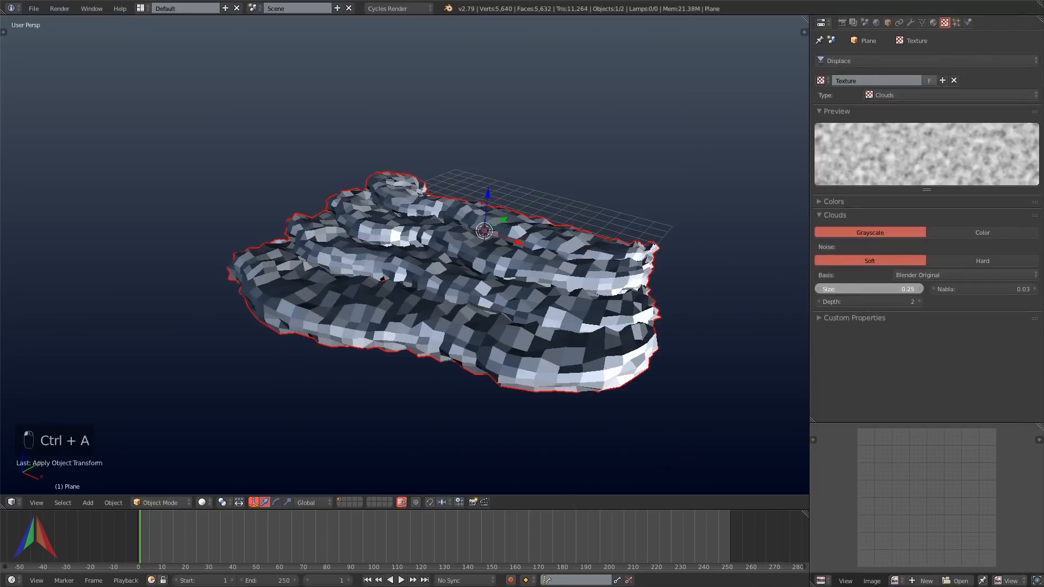
{"action": "left_click_drag", "start_coordinate": [870, 289], "coordinate": [918, 289]}
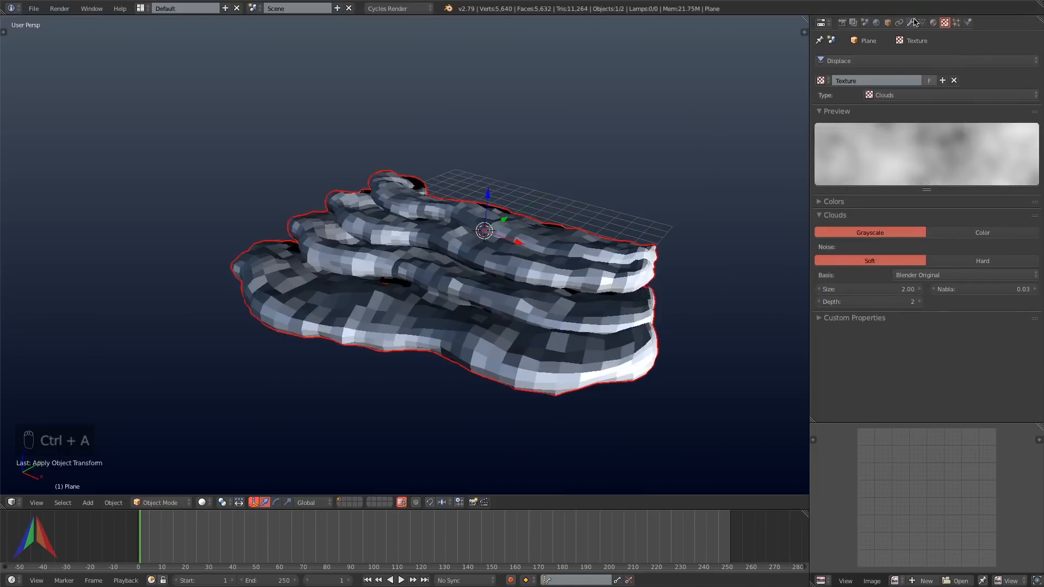
Set the Displace modifier's strength to 0.700.
{"action": "left_click", "coordinate": [912, 22]}
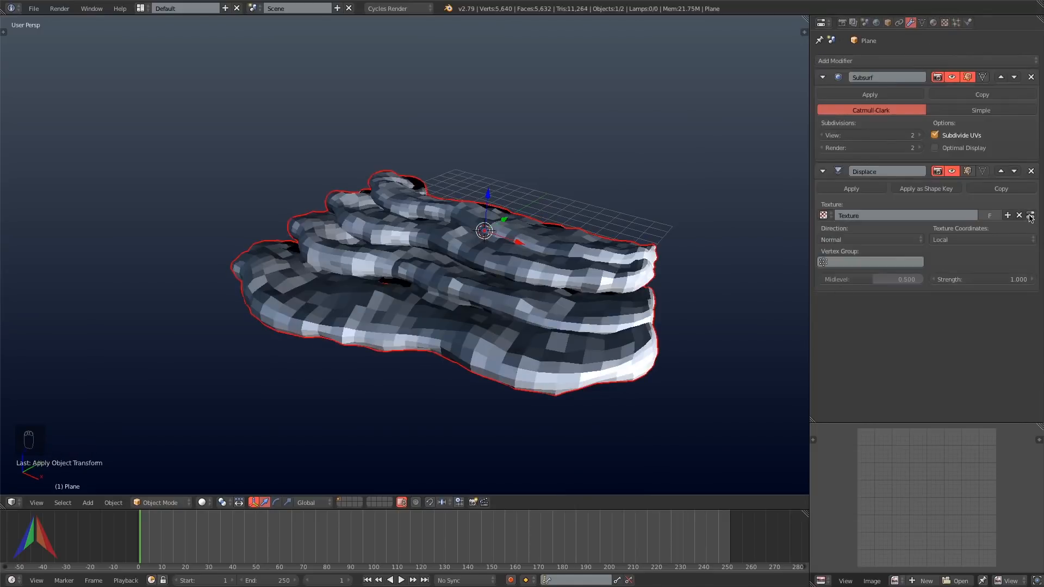
{"action": "middle_click_drag", "start_coordinate": [512, 368], "coordinate": [492, 353]}
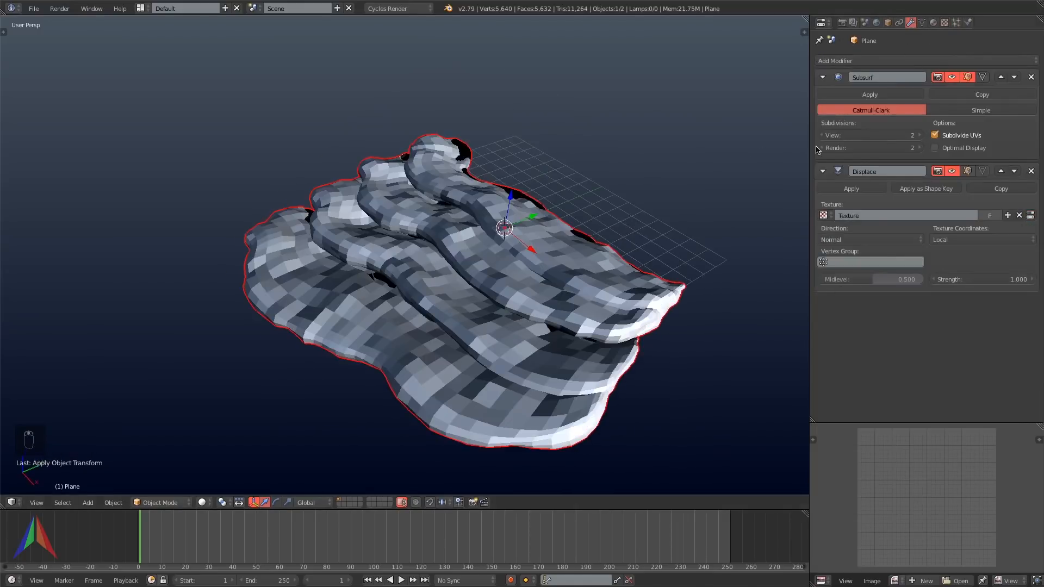
{"action": "left_click_drag", "start_coordinate": [940, 286], "coordinate": [913, 286]}
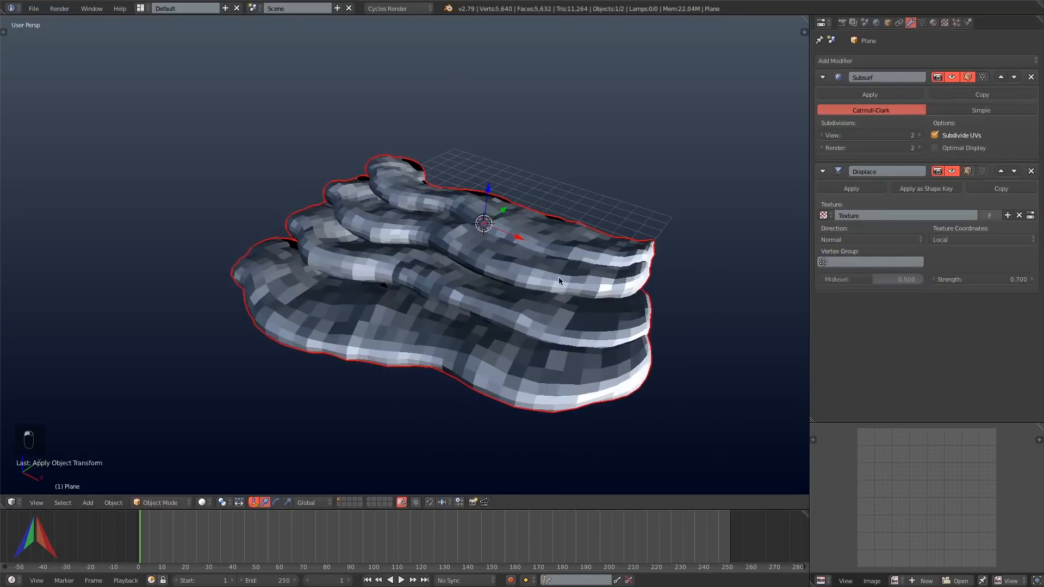
Switch to the camera view, select the camera, and lock the camera to the view.
{"action": "key", "text": "KP_0"}
{"action": "right_click", "coordinate": [563, 480]}
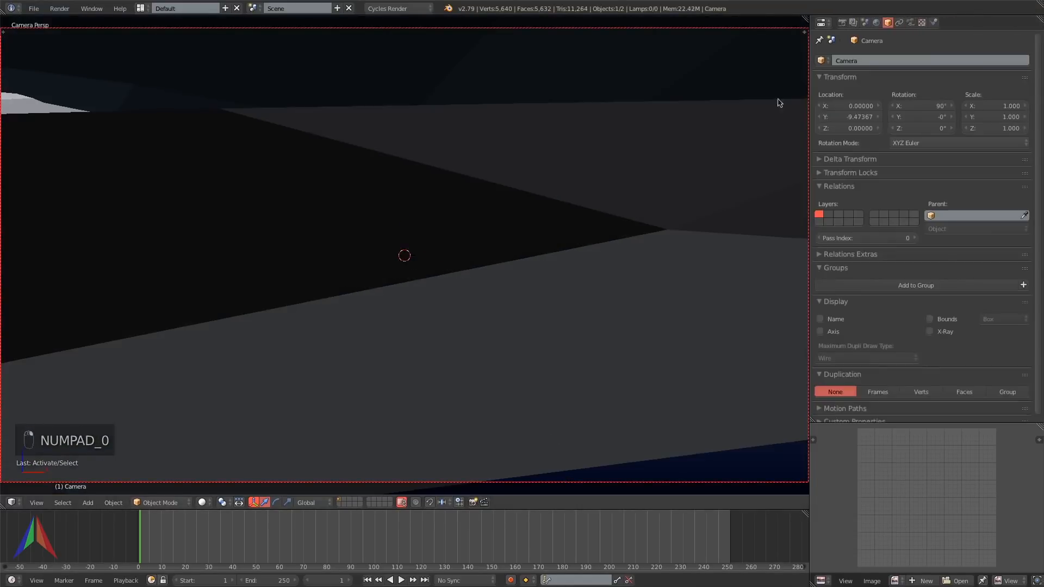
{"action": "left_click", "coordinate": [804, 32]}
{"action": "left_click", "coordinate": [717, 94]}
Select the layered mesh and move the camera to an angled close-up framing of its folds.
{"action": "right_click", "coordinate": [573, 193]}
{"action": "middle_click_drag", "start_coordinate": [573, 193], "coordinate": [408, 205]}
{"action": "scroll", "coordinate": [524, 238], "scroll_direction": "down", "scroll_amount": 4}
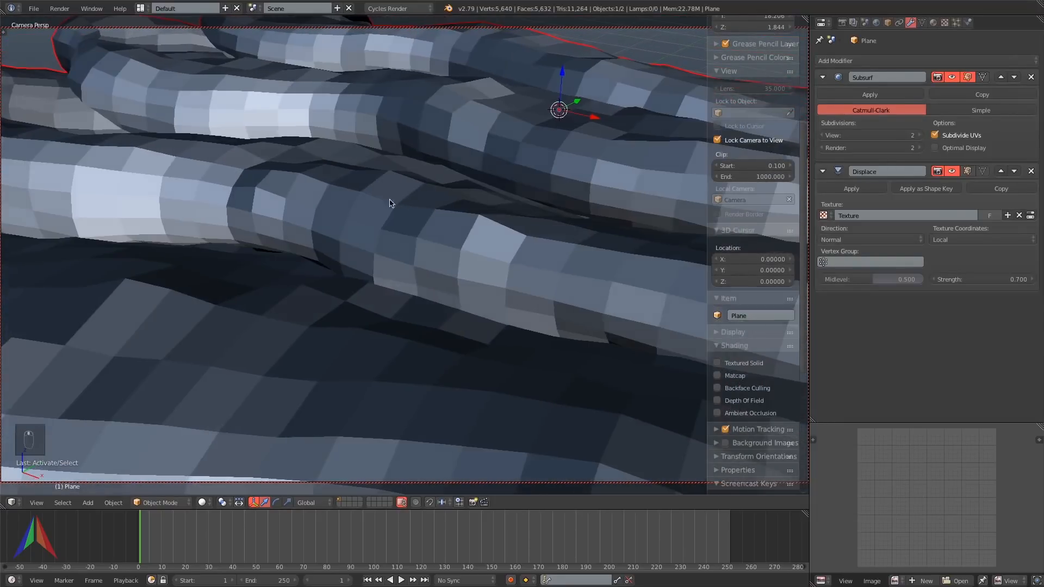
{"action": "scroll", "coordinate": [415, 206], "scroll_direction": "up", "scroll_amount": 5}
{"action": "middle_click_drag", "start_coordinate": [371, 283], "coordinate": [534, 342], "text": "shift"}
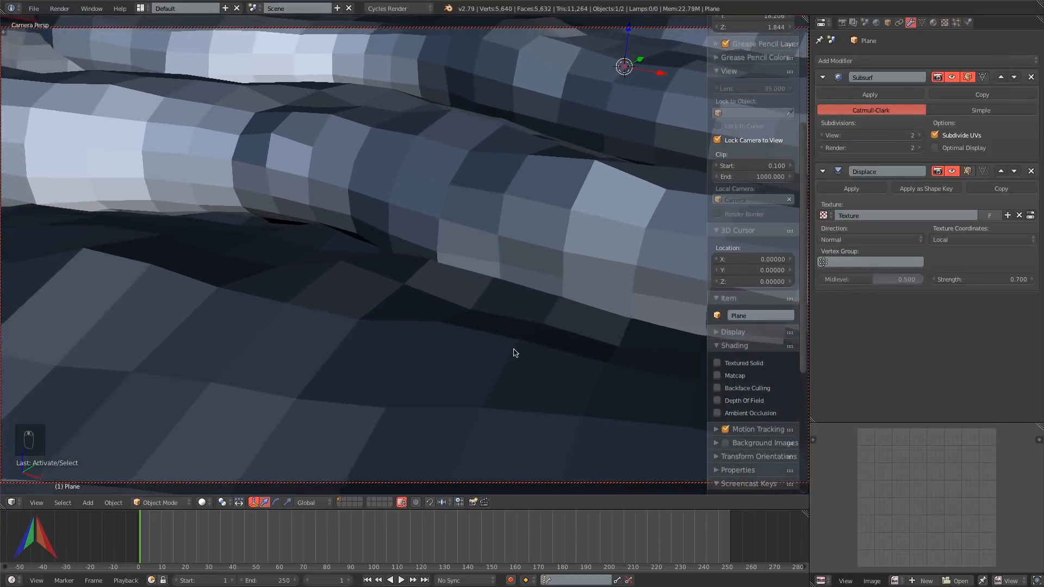
Reframe the camera over the folds, then set the layered mesh's Subsurf view and render subdivisions to 3.
{"action": "middle_click_drag", "start_coordinate": [536, 207], "coordinate": [501, 326]}
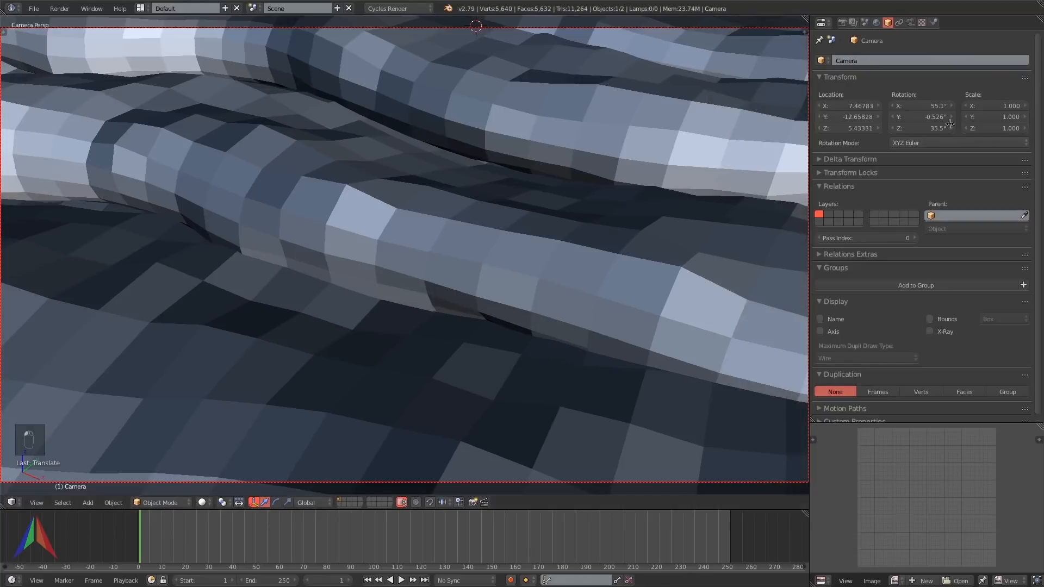
{"action": "right_click", "coordinate": [600, 253]}
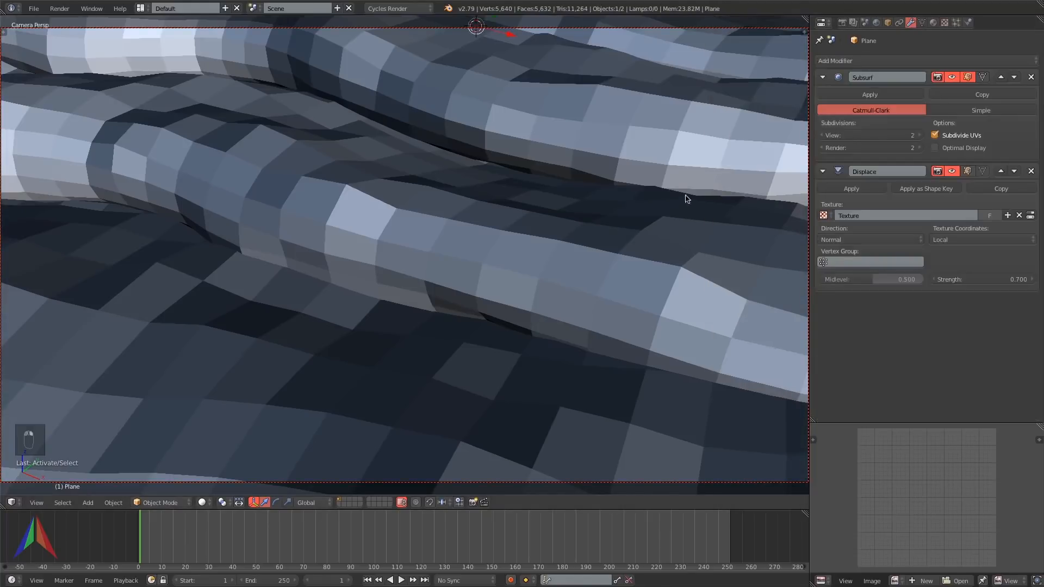
{"action": "left_click", "coordinate": [918, 135]}
{"action": "left_click", "coordinate": [919, 148]}
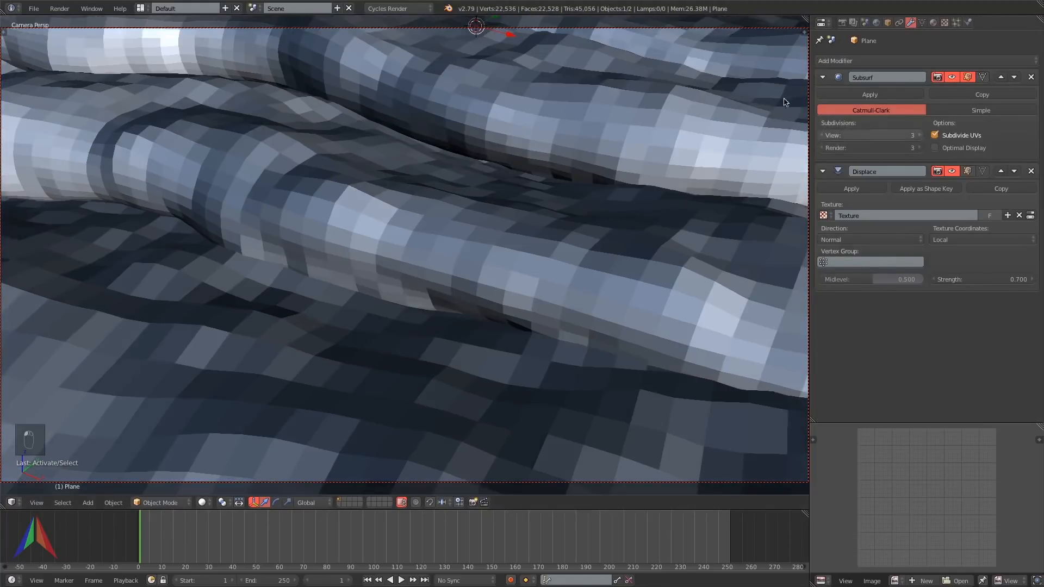
Lower the Subsurf modifier's view and render subdivisions to 1 and duplicate the modifier.
{"action": "scroll", "coordinate": [626, 132], "scroll_direction": "down", "scroll_amount": 1}
{"action": "scroll", "coordinate": [625, 132], "scroll_direction": "up", "scroll_amount": 1}
{"action": "left_click", "coordinate": [823, 135]}
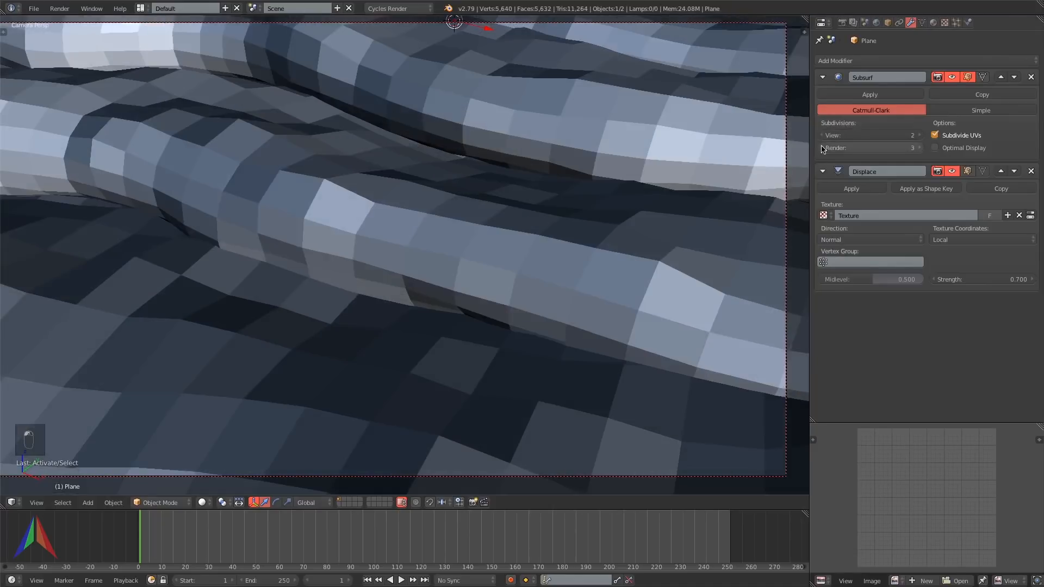
{"action": "left_click", "coordinate": [823, 135]}
{"action": "left_click", "coordinate": [820, 148]}
{"action": "left_click", "coordinate": [993, 95]}
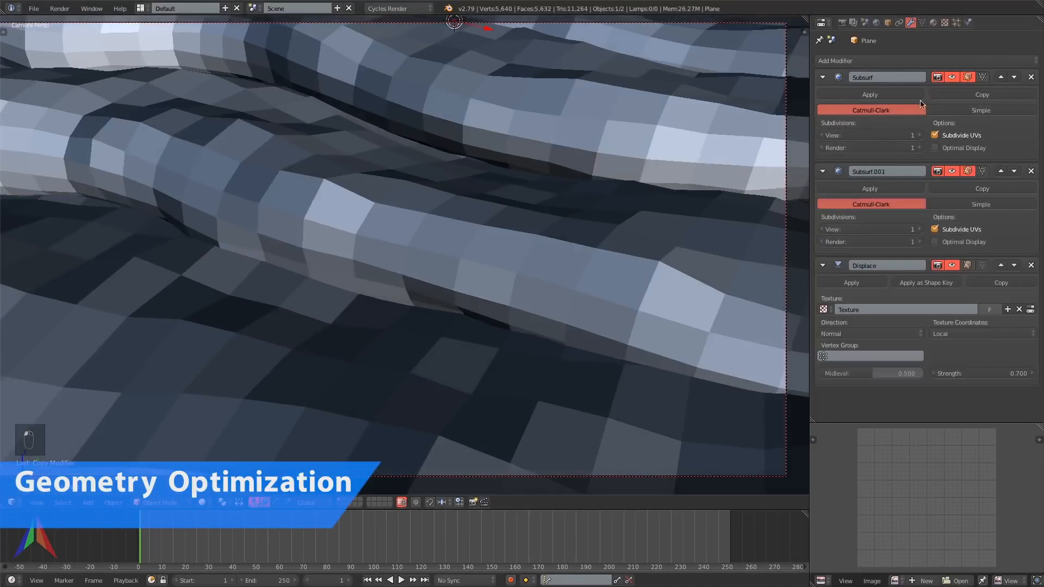
Set the first Subsurf modifier's view and render subdivisions to 2 and apply it to the mesh.
{"action": "left_click", "coordinate": [920, 136]}
{"action": "left_click", "coordinate": [921, 147]}
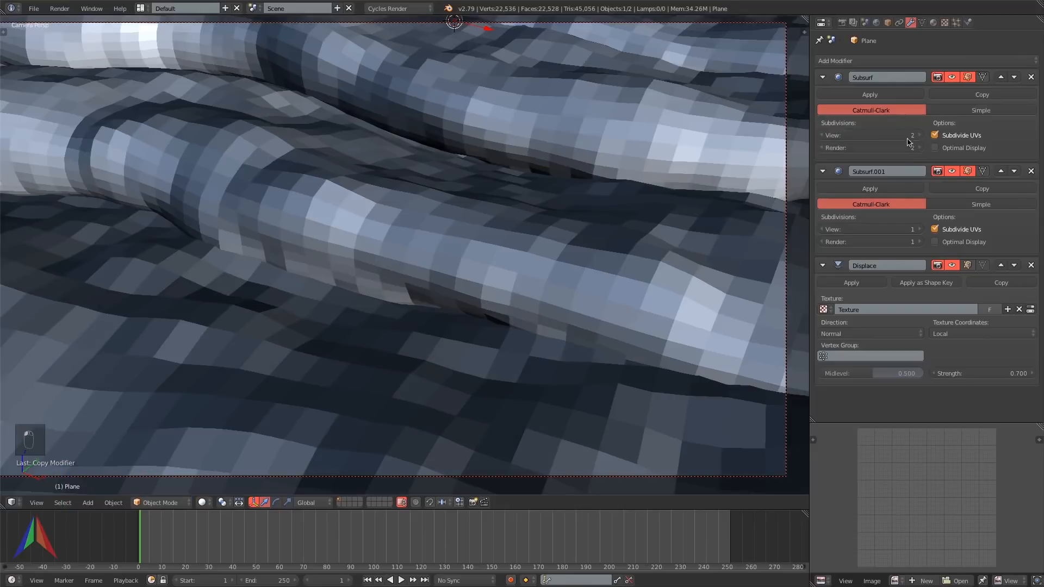
{"action": "left_click", "coordinate": [856, 96]}
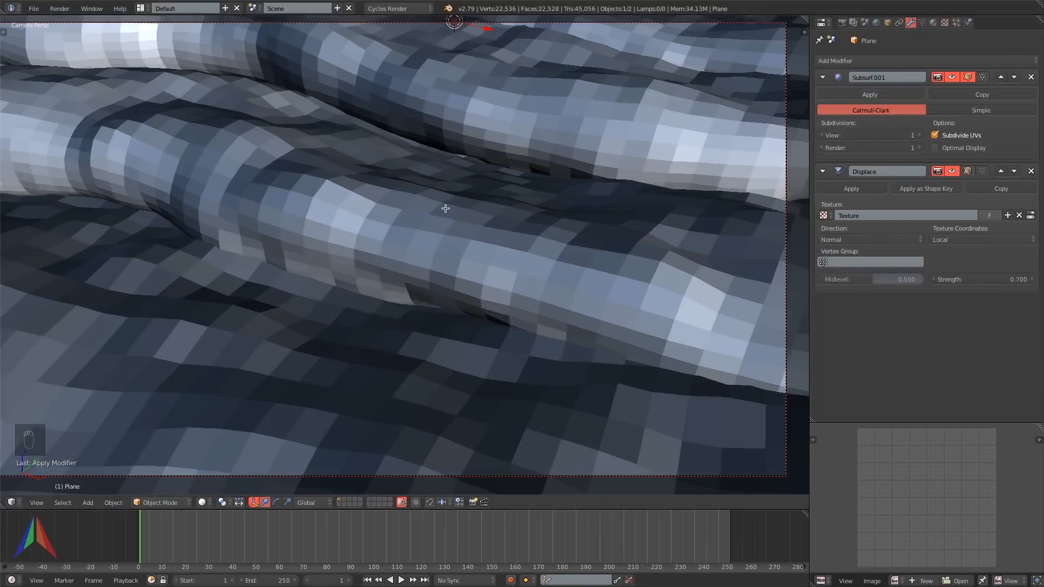
Examine the mesh's real geometry in Edit Mode by lasso-selecting faces along the middle fold.
{"action": "key", "text": "Tab"}
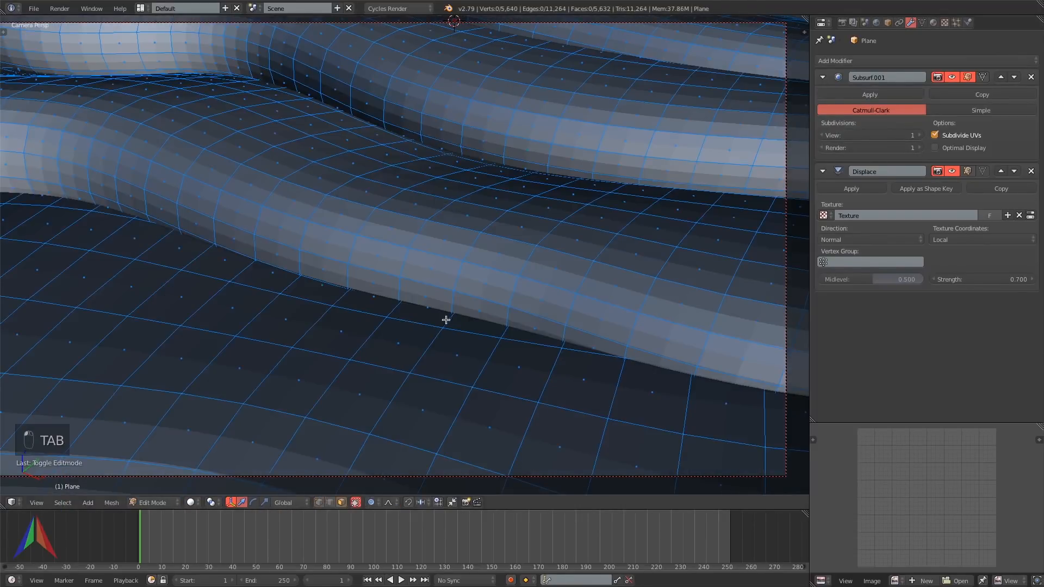
{"action": "mouse_move", "coordinate": [618, 333]}
{"action": "left_mouse_down", "text": "ctrl"}
{"action": "mouse_move", "coordinate": [462, 220]}
{"action": "mouse_move", "coordinate": [214, 194]}
{"action": "left_mouse_up", "text": "ctrl"}
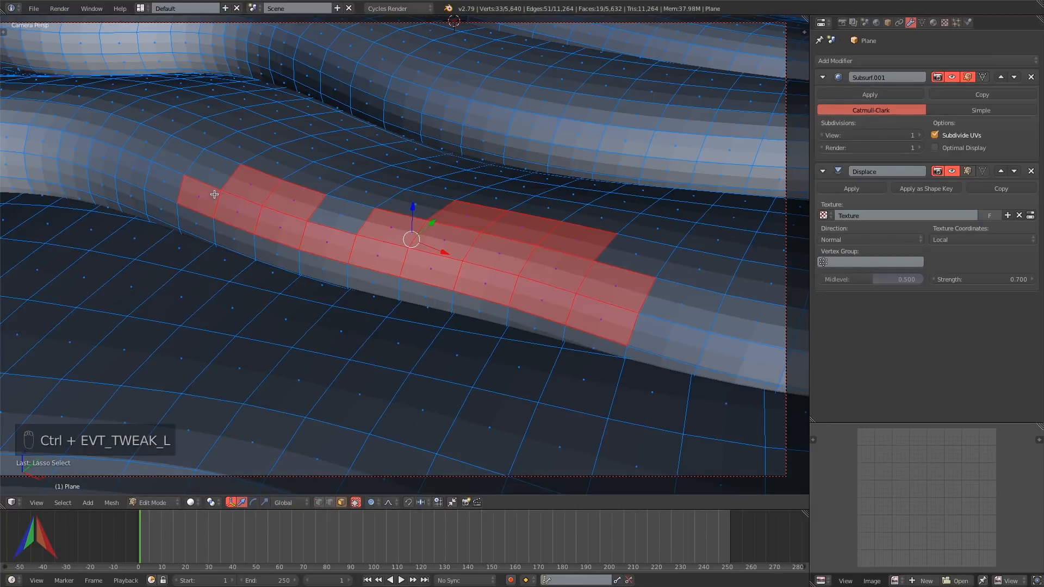
{"action": "key", "text": "Tab"}
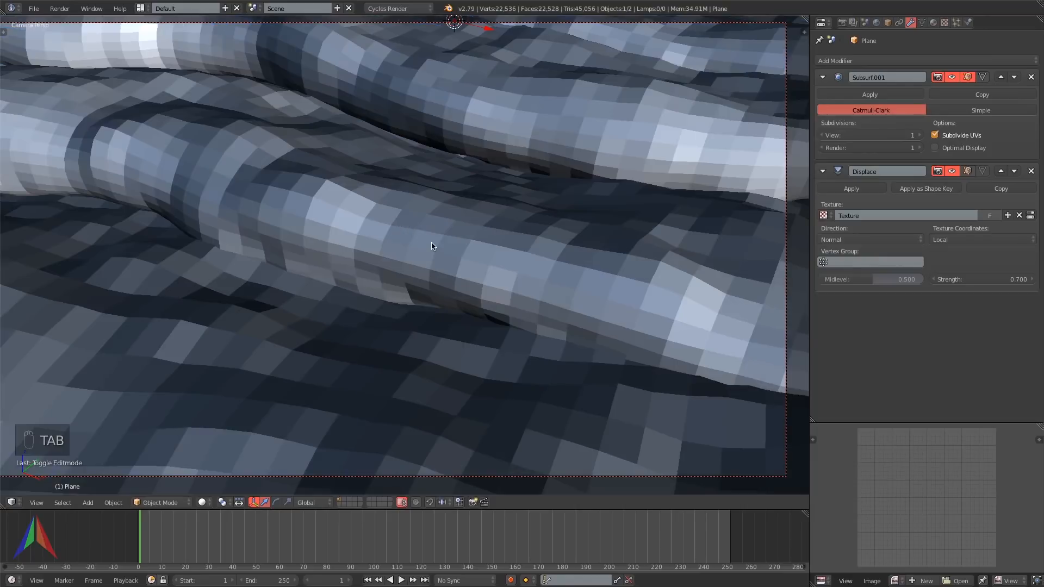
Duplicate the mesh as a backup, move the copy to another layer, and reselect the original.
{"action": "key", "text": "shift+d"}
{"action": "key", "text": "m"}
{"action": "left_click", "coordinate": [602, 273]}
{"action": "right_click", "coordinate": [258, 235]}
Delete all mesh faces outside the camera frame, including hidden ones, keeping a small margin, and return to the solid camera view.
{"action": "scroll", "coordinate": [544, 207], "scroll_direction": "down", "scroll_amount": 5}
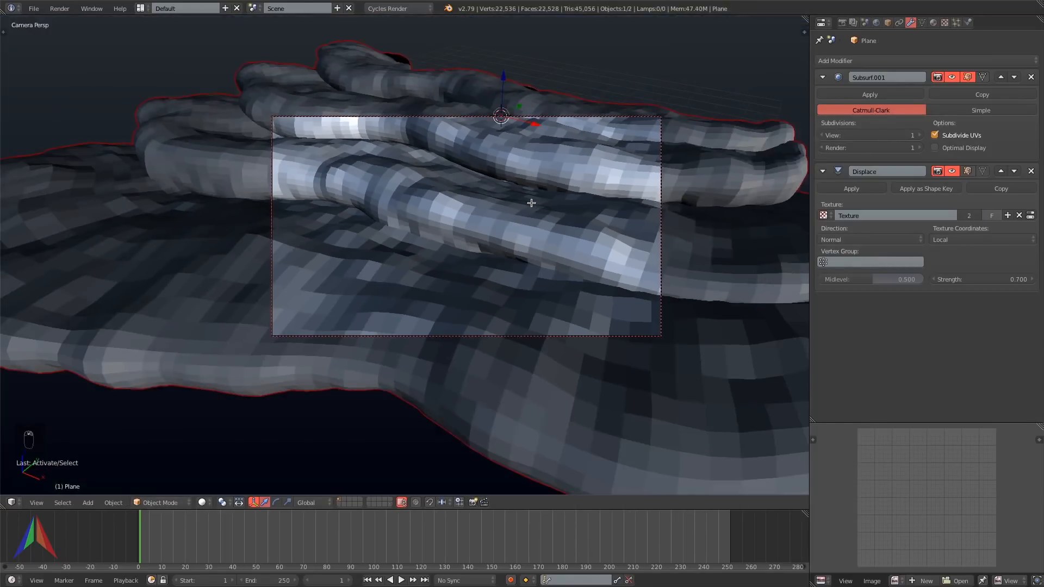
{"action": "key", "text": "Tab"}
{"action": "key", "text": "a"}
{"action": "key", "text": "z"}
{"action": "key", "text": "b"}
{"action": "left_click_drag", "start_coordinate": [246, 108], "coordinate": [680, 363]}
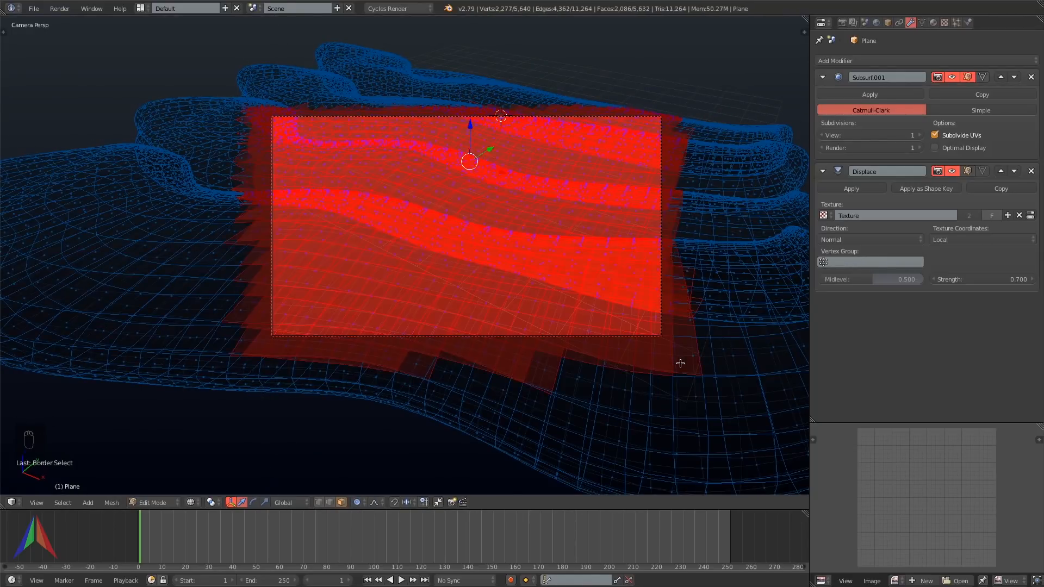
{"action": "key", "text": "ctrl+KP_Add"}
{"action": "key", "text": "ctrl+i"}
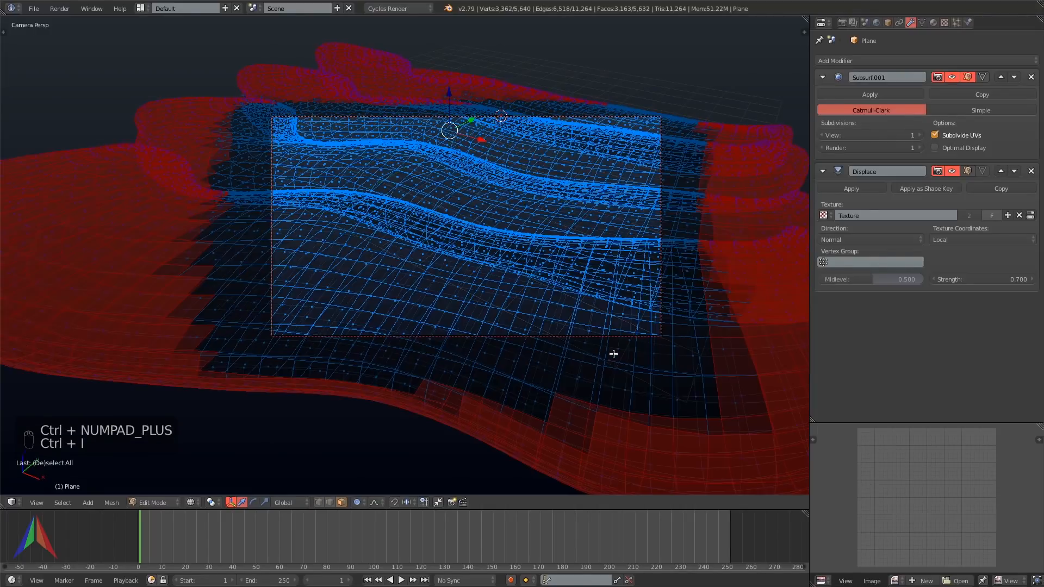
{"action": "key", "text": "x"}
{"action": "left_click", "coordinate": [575, 379]}
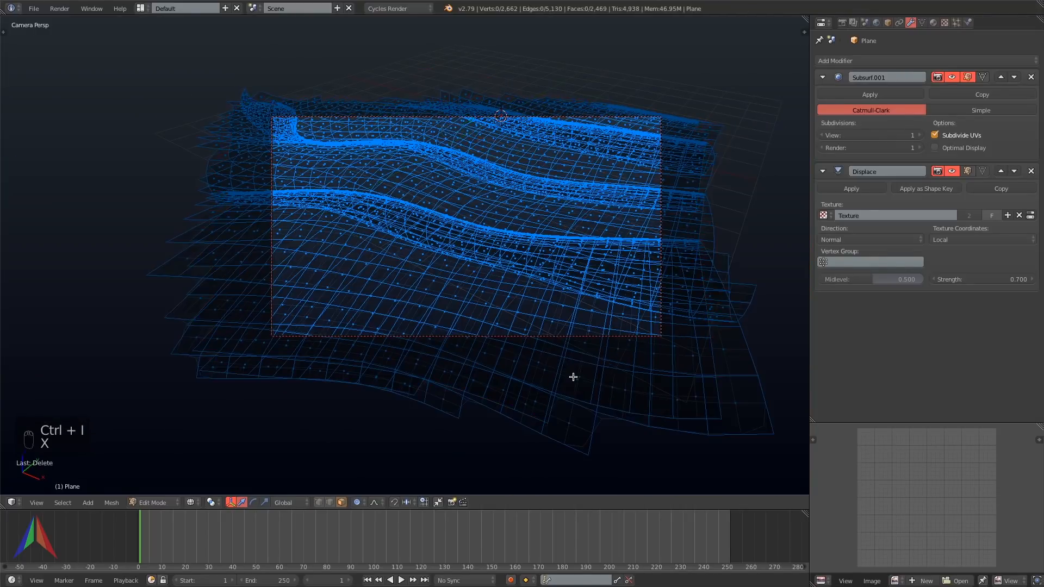
{"action": "key", "text": "Tab"}
{"action": "key", "text": "z"}
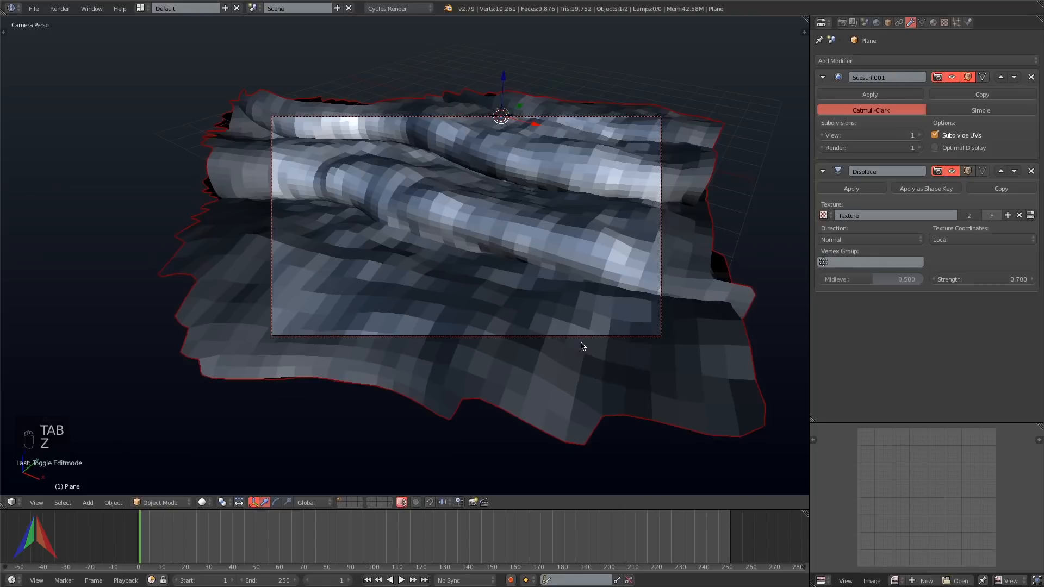
{"action": "key", "text": "Home"}
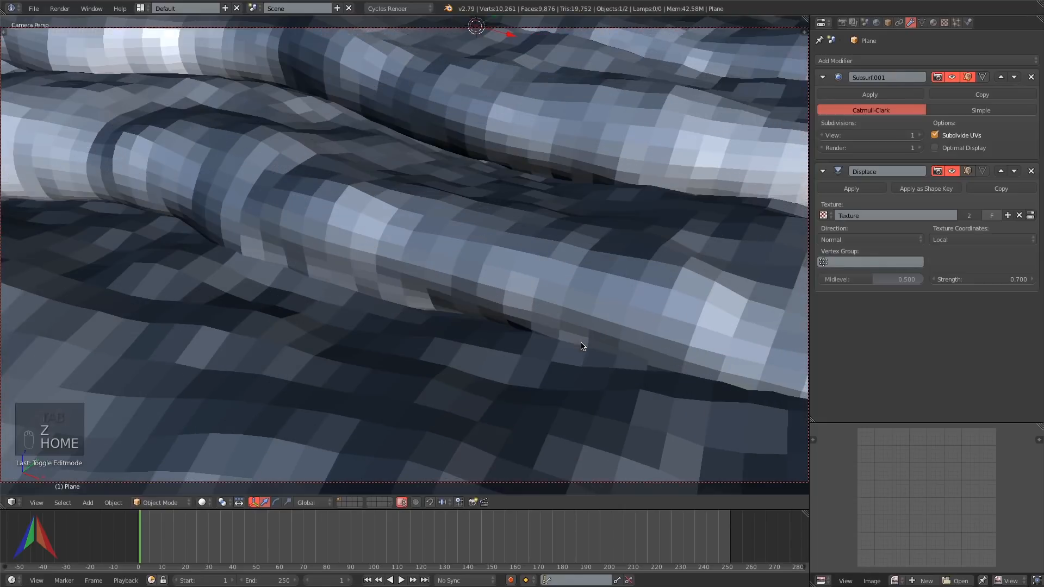
Save the file over its existing version.
{"action": "key", "text": "ctrl+s"}
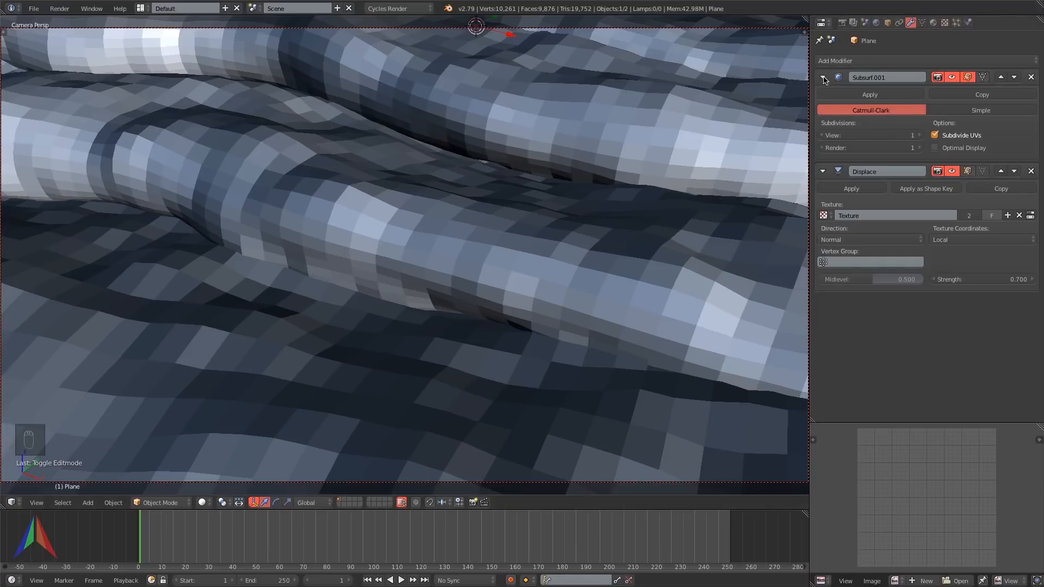
{"action": "key", "text": "Home"}
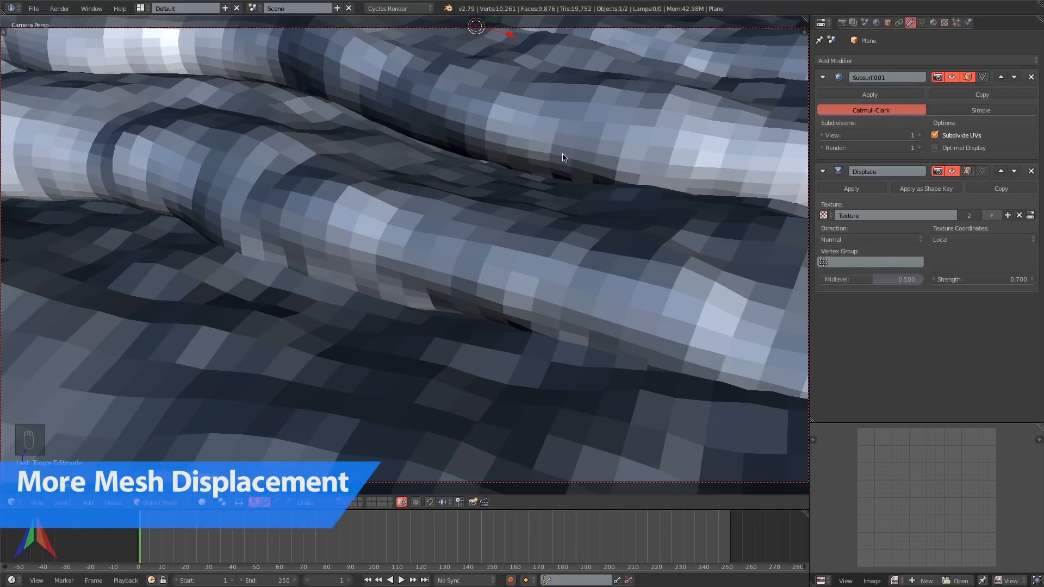
{"action": "key", "text": "ctrl+s"}
{"action": "left_click", "coordinate": [575, 113]}
Collapse the existing Subsurf and Displace modifiers and add a second Displace modifier with a new texture.
{"action": "left_click", "coordinate": [823, 77]}
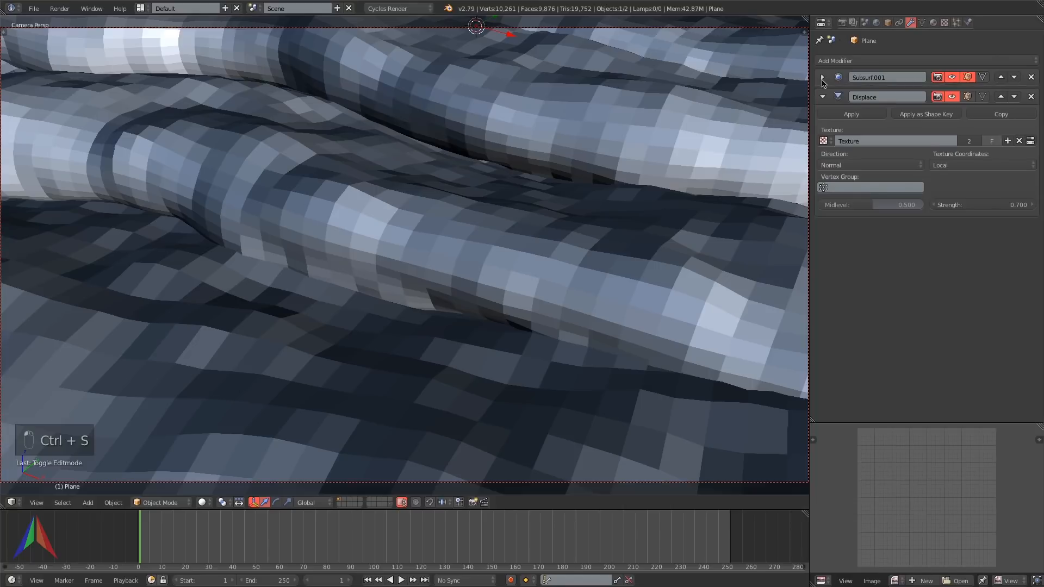
{"action": "left_click", "coordinate": [821, 97]}
{"action": "left_click", "coordinate": [823, 77]}
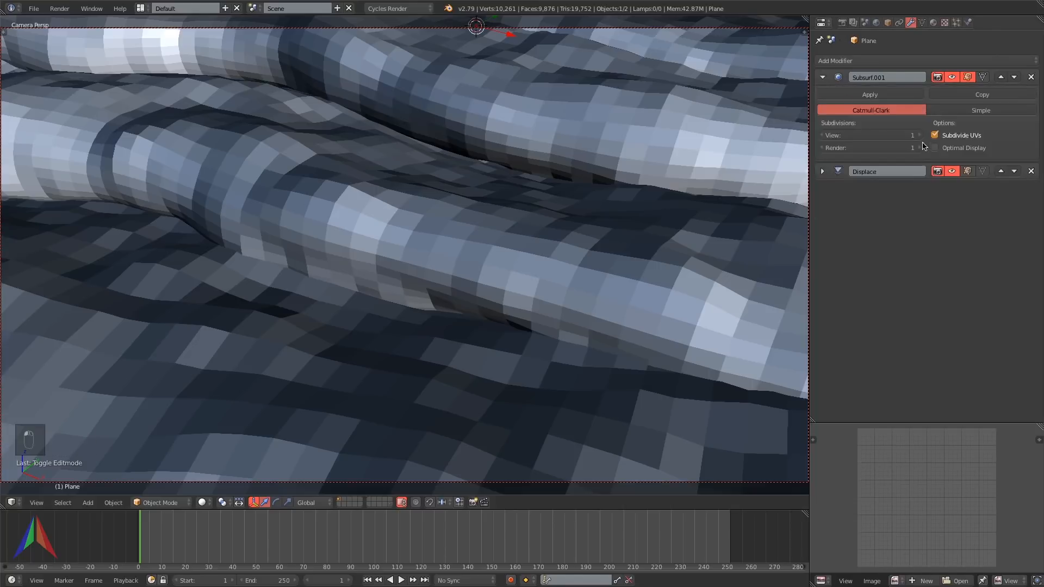
{"action": "left_click", "coordinate": [822, 77]}
{"action": "left_click", "coordinate": [836, 60]}
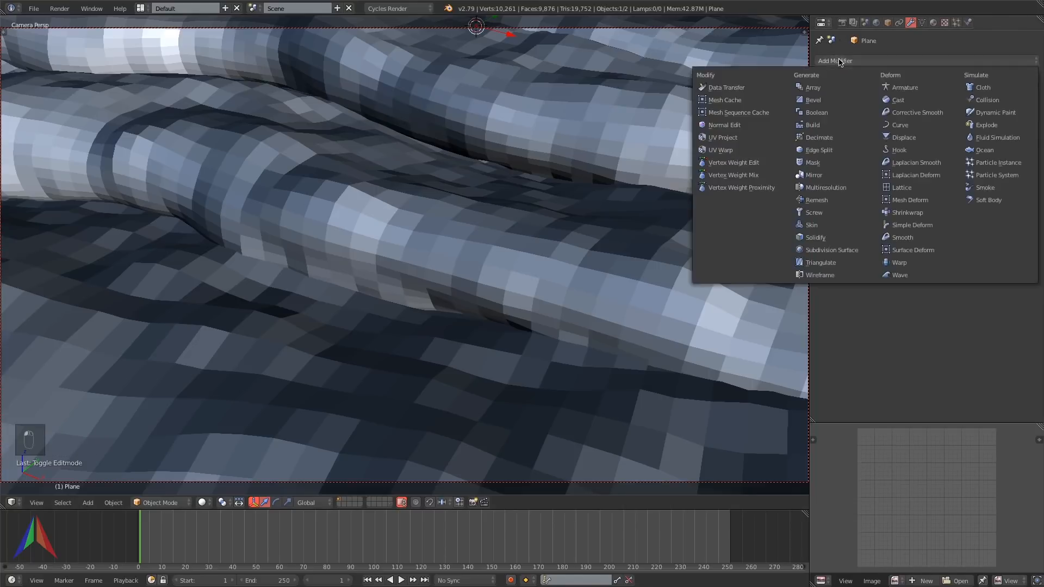
{"action": "left_click", "coordinate": [919, 110]}
{"action": "left_click", "coordinate": [909, 161]}
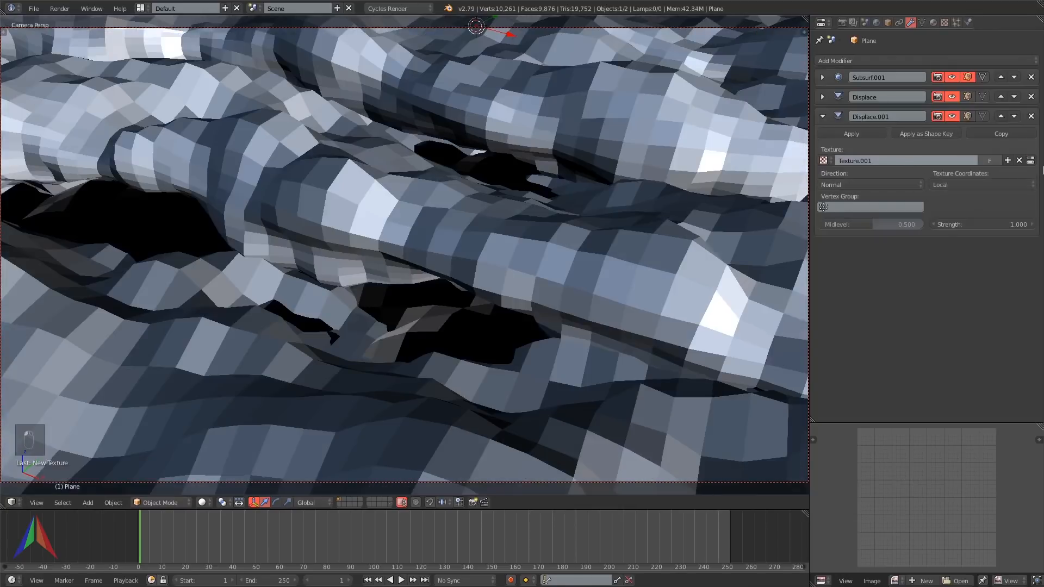
Set the second displacement texture's type to Marble.
{"action": "left_click", "coordinate": [1034, 161]}
{"action": "left_click", "coordinate": [937, 96]}
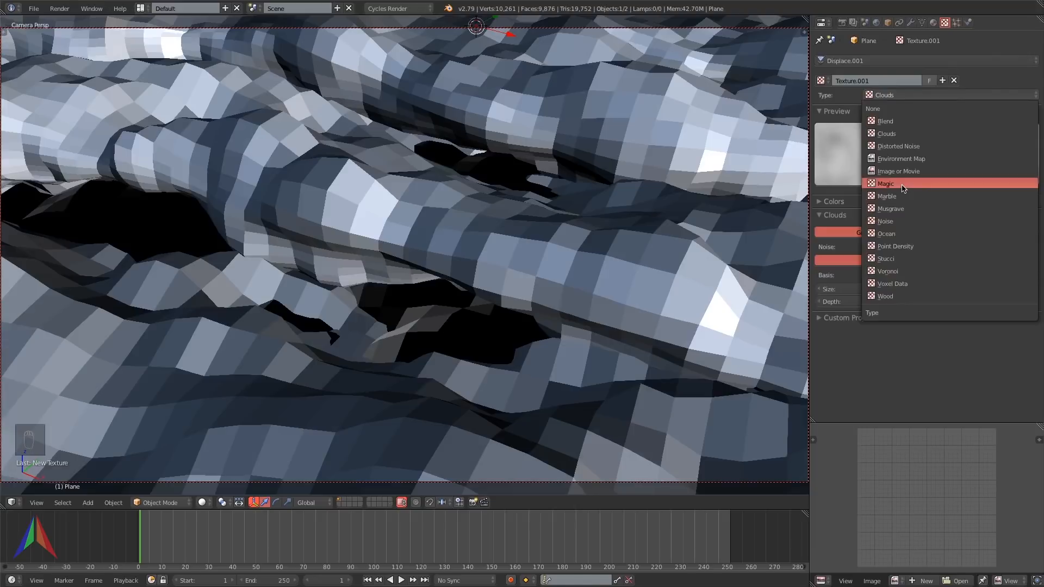
{"action": "left_click", "coordinate": [887, 197]}
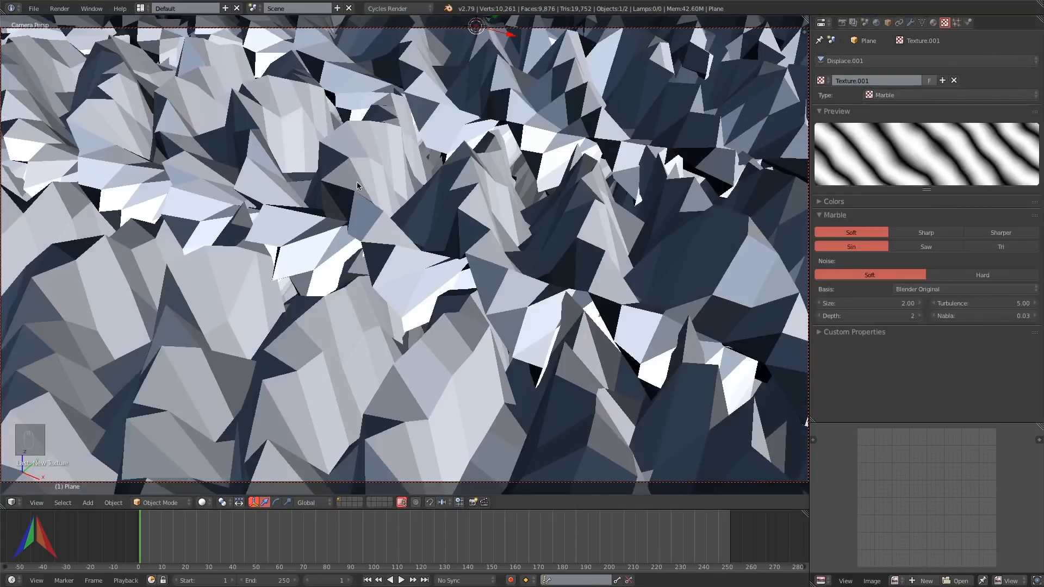
Add an Arrows empty and move it along Y to about -14.08, clear of the mesh.
{"action": "middle_click_drag", "start_coordinate": [357, 181], "coordinate": [373, 166]}
{"action": "key", "text": "shift+a"}
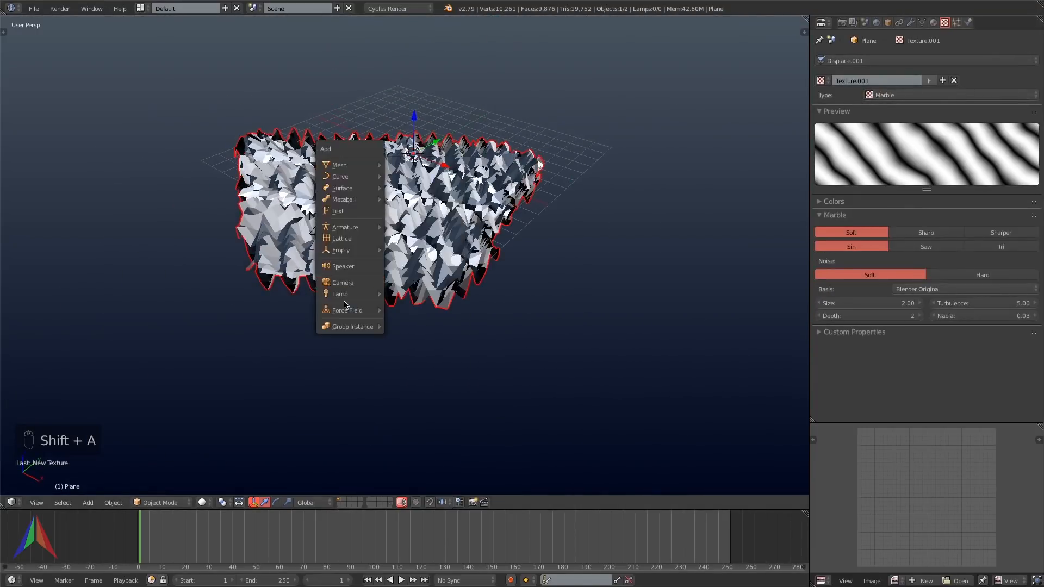
{"action": "mouse_move", "coordinate": [343, 250]}
{"action": "left_click", "coordinate": [423, 261]}
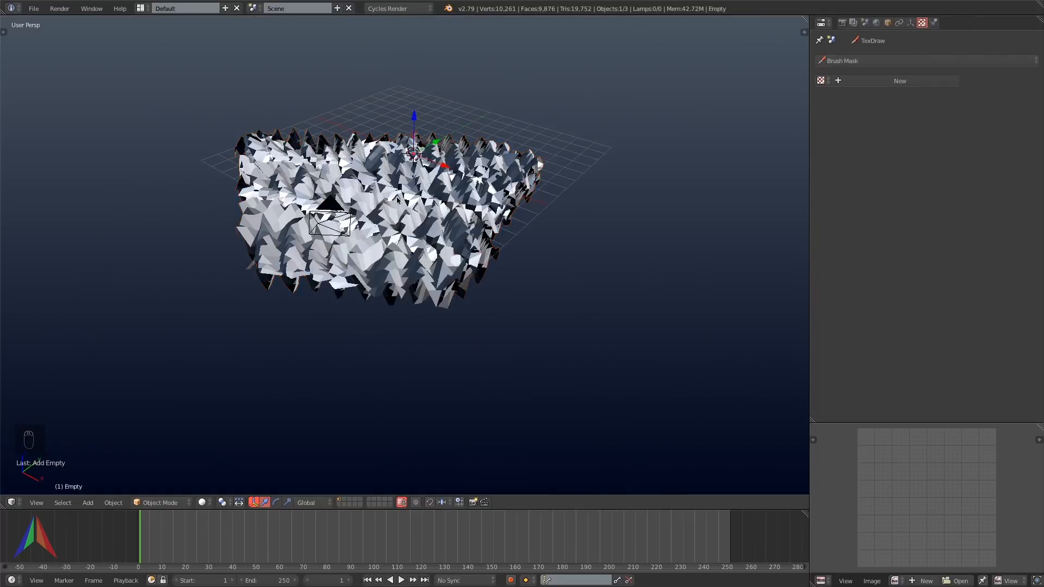
{"action": "middle_click_drag", "start_coordinate": [400, 194], "coordinate": [376, 224]}
{"action": "left_click_drag", "start_coordinate": [430, 146], "coordinate": [289, 247]}
{"action": "left_click_drag", "start_coordinate": [201, 319], "coordinate": [191, 326]}
Set the mesh's second Displace modifier to Object texture coordinates and assign the empty as its object.
{"action": "right_click", "coordinate": [337, 234]}
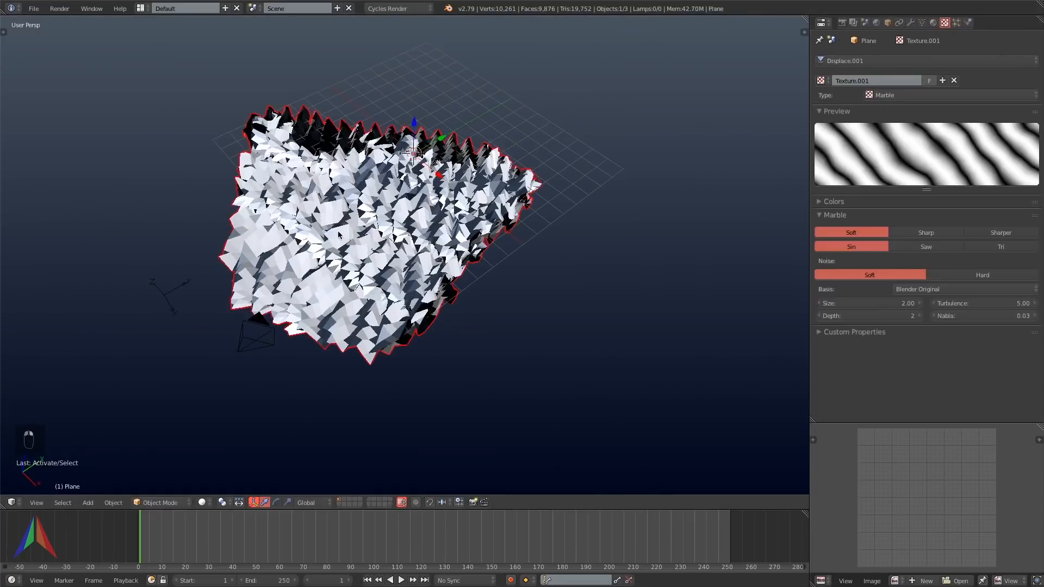
{"action": "left_click", "coordinate": [911, 22]}
{"action": "left_click", "coordinate": [1012, 185]}
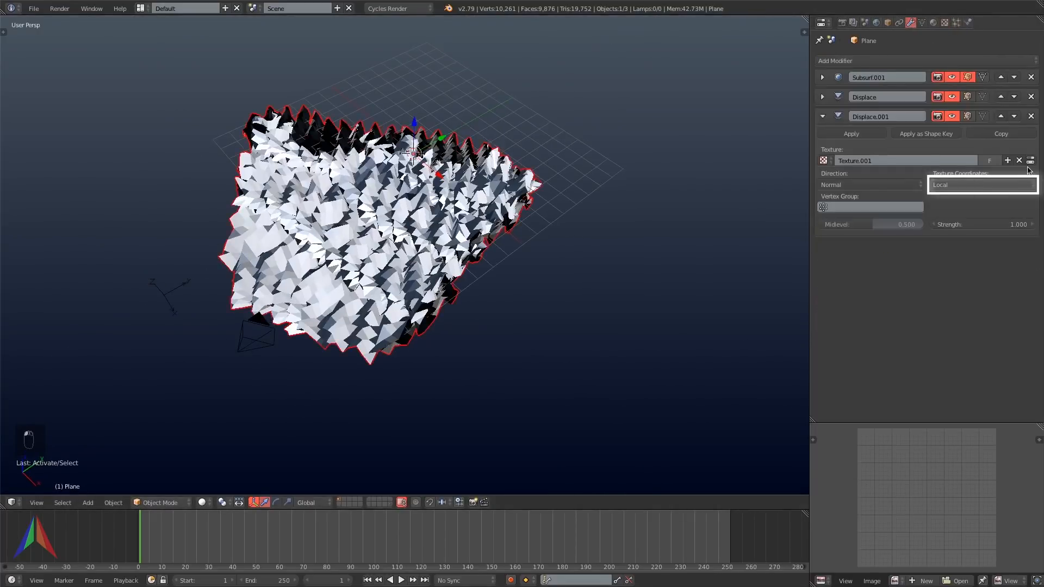
{"action": "left_click", "coordinate": [955, 146]}
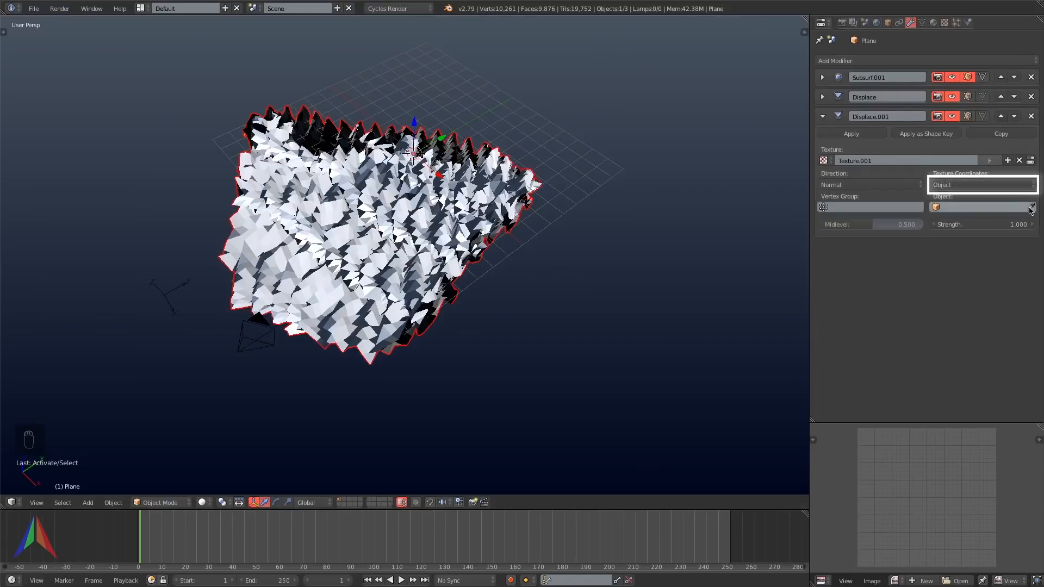
{"action": "left_click", "coordinate": [169, 284]}
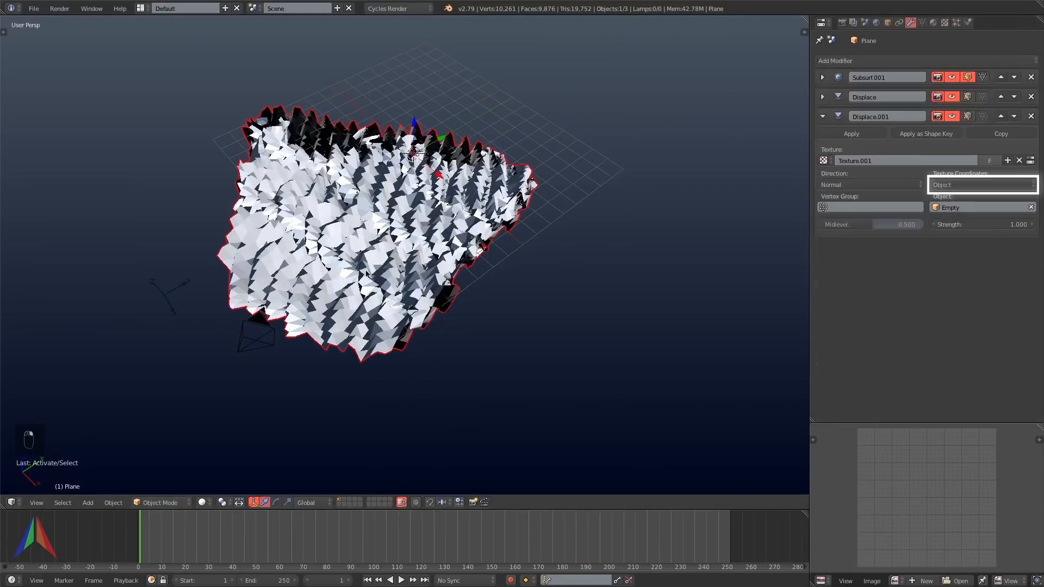
Set the second Displace modifier's strength to 0.200.
{"action": "left_click", "coordinate": [933, 224]}
{"action": "left_click", "coordinate": [933, 224]}
{"action": "left_click", "coordinate": [933, 226]}
{"action": "left_click", "coordinate": [933, 226]}
{"action": "left_click", "coordinate": [933, 225]}
{"action": "left_click", "coordinate": [933, 226]}
{"action": "left_click", "coordinate": [933, 226]}
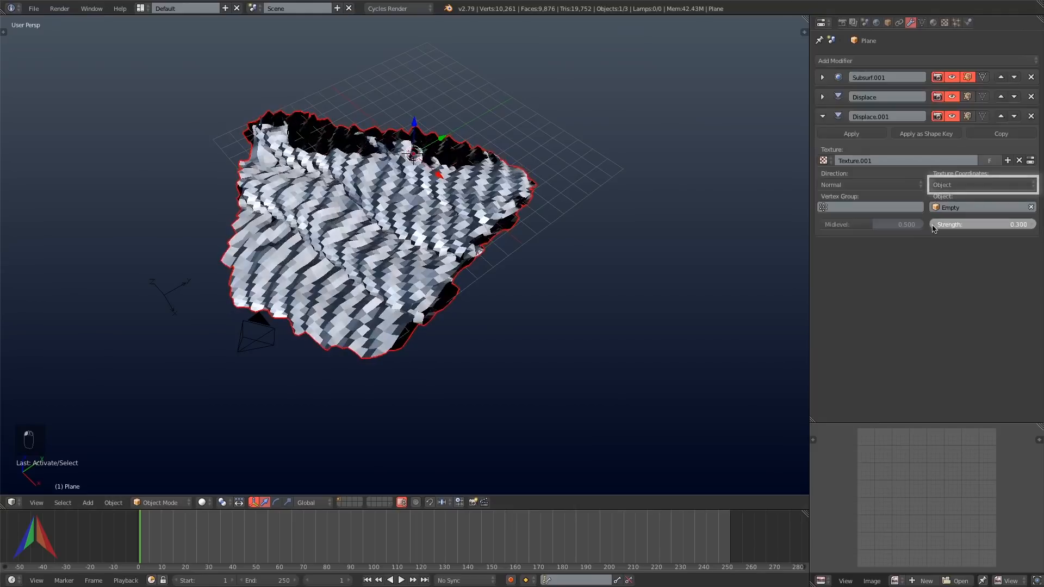
{"action": "left_click", "coordinate": [932, 226]}
Rotate the empty about 52.8° around Z to redirect the marble displacement.
{"action": "right_click", "coordinate": [177, 288]}
{"action": "key", "text": "r"}
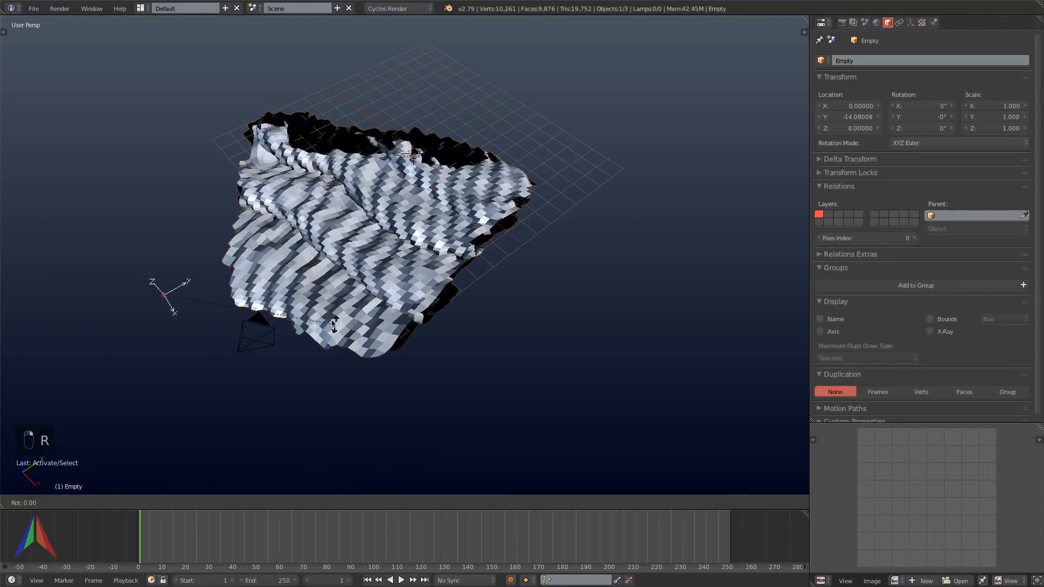
{"action": "left_click", "coordinate": [253, 221]}
Set the mesh's remaining Subsurf modifier to 2 view and render subdivisions, then reselect the empty.
{"action": "right_click", "coordinate": [451, 294]}
{"action": "middle_click_drag", "start_coordinate": [368, 307], "coordinate": [358, 319]}
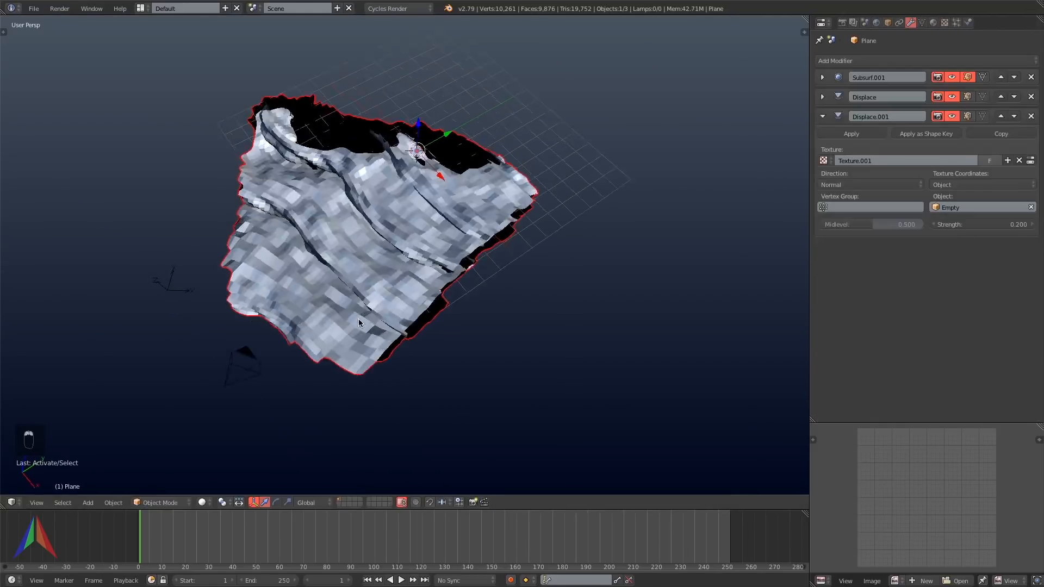
{"action": "left_click", "coordinate": [822, 77]}
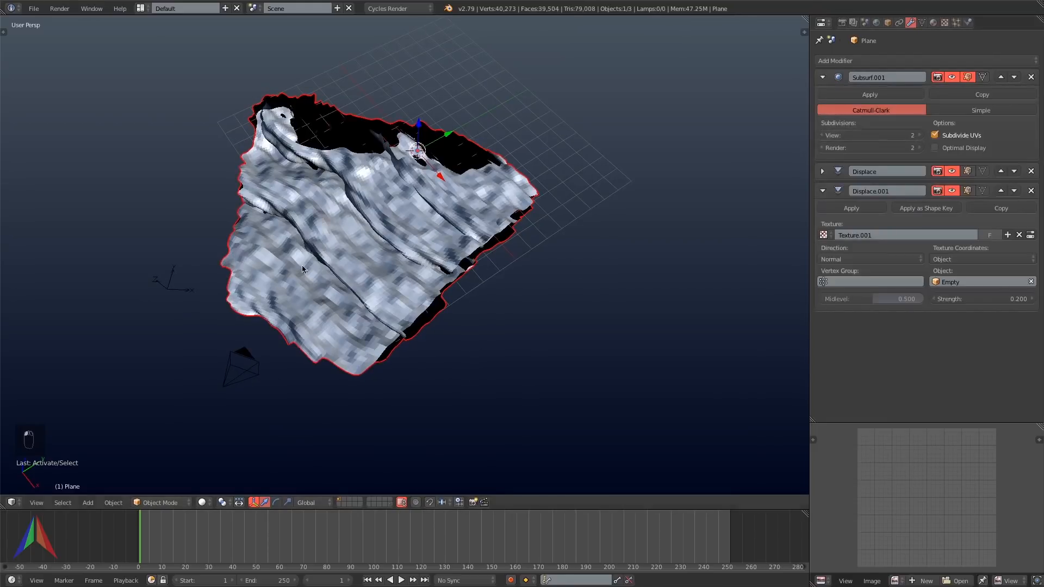
{"action": "right_click", "coordinate": [182, 284]}
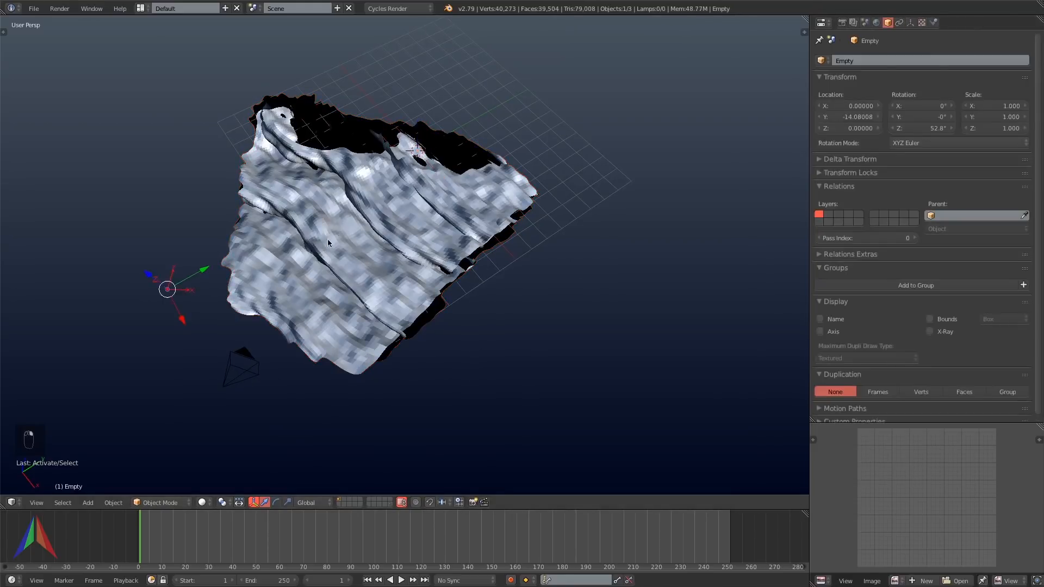
Scale the empty to 0.773 and set the mesh's Marble texture to Sharper with the Sin waveform.
{"action": "left_click", "coordinate": [304, 258]}
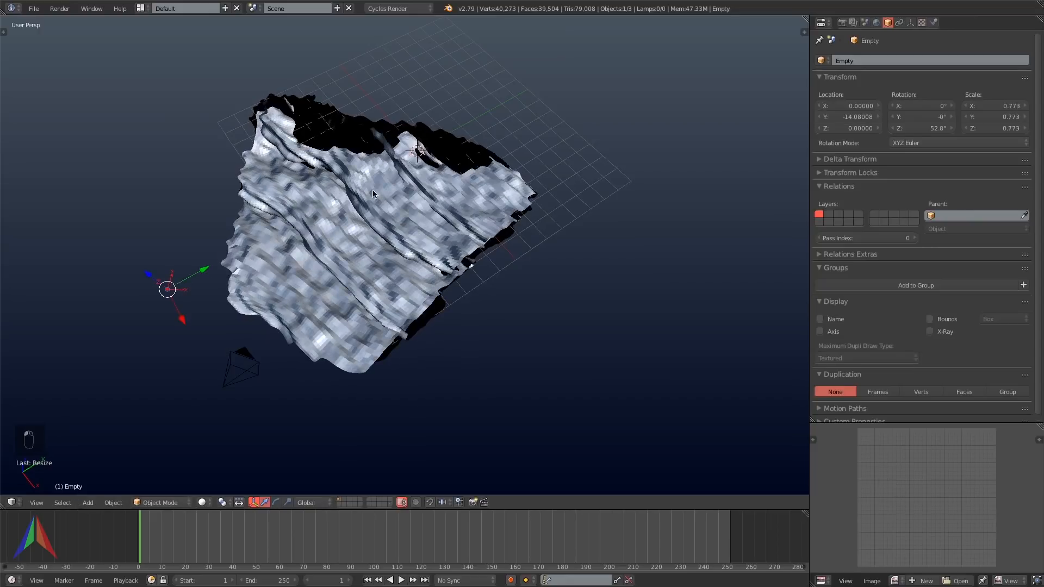
{"action": "right_click", "coordinate": [373, 195]}
{"action": "left_click", "coordinate": [1033, 240]}
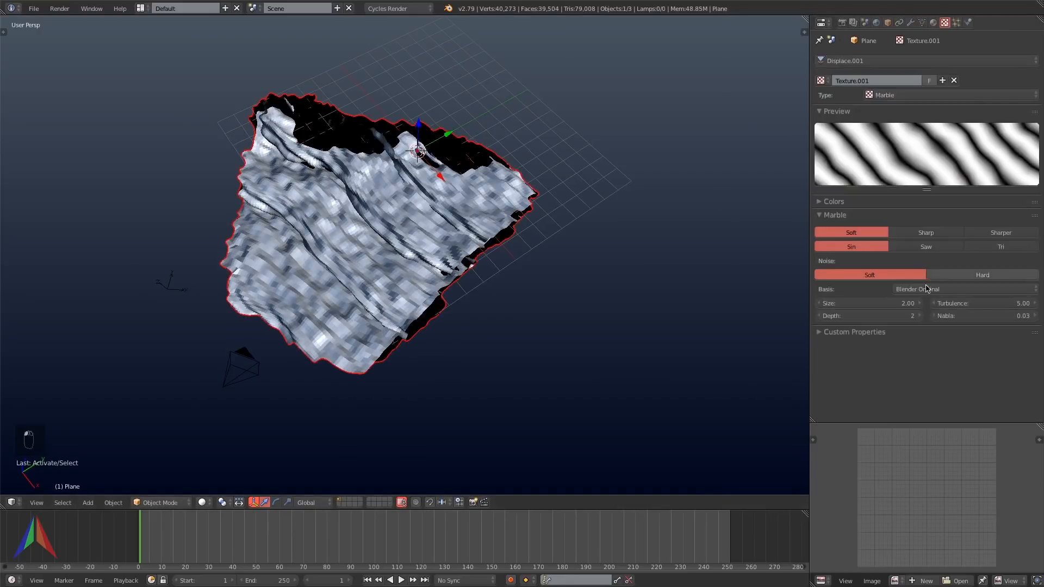
{"action": "left_click", "coordinate": [993, 247]}
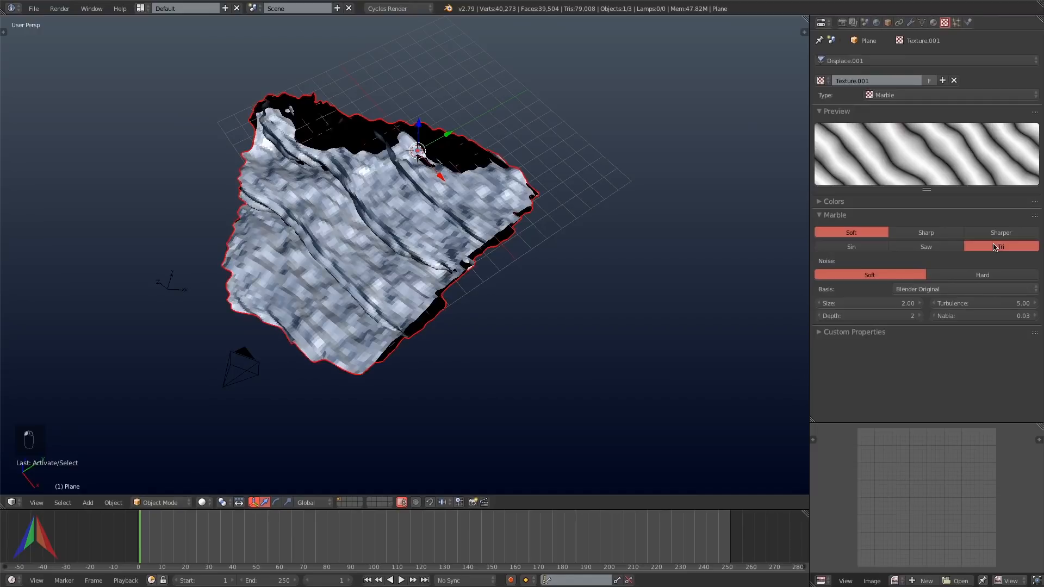
{"action": "left_click", "coordinate": [997, 232]}
{"action": "left_click", "coordinate": [851, 247]}
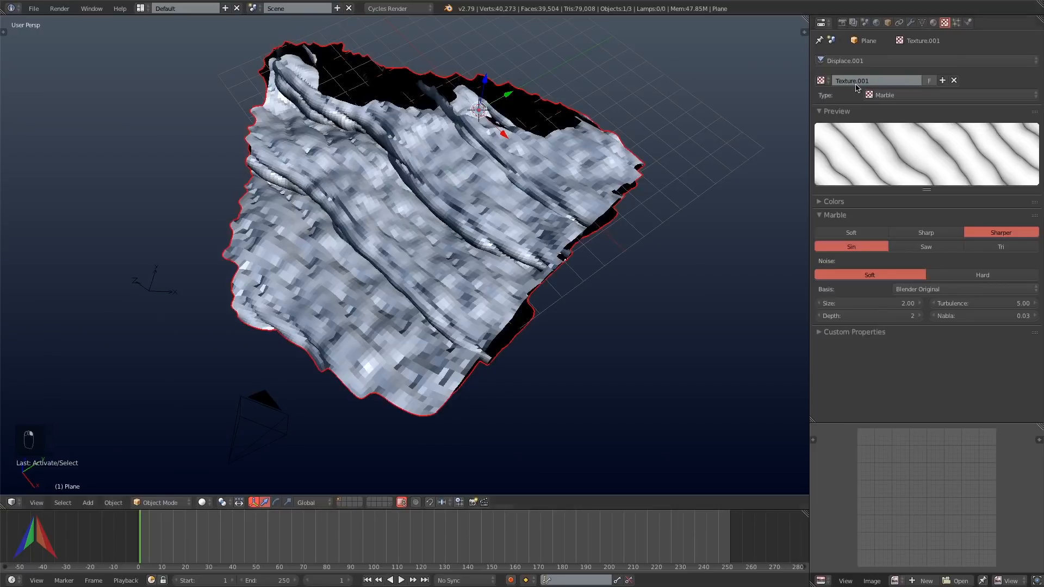
Try Marble turbulence values of 3 and 6, settle on 8, and set the noise depth to 3.
{"action": "left_click", "coordinate": [1008, 305]}
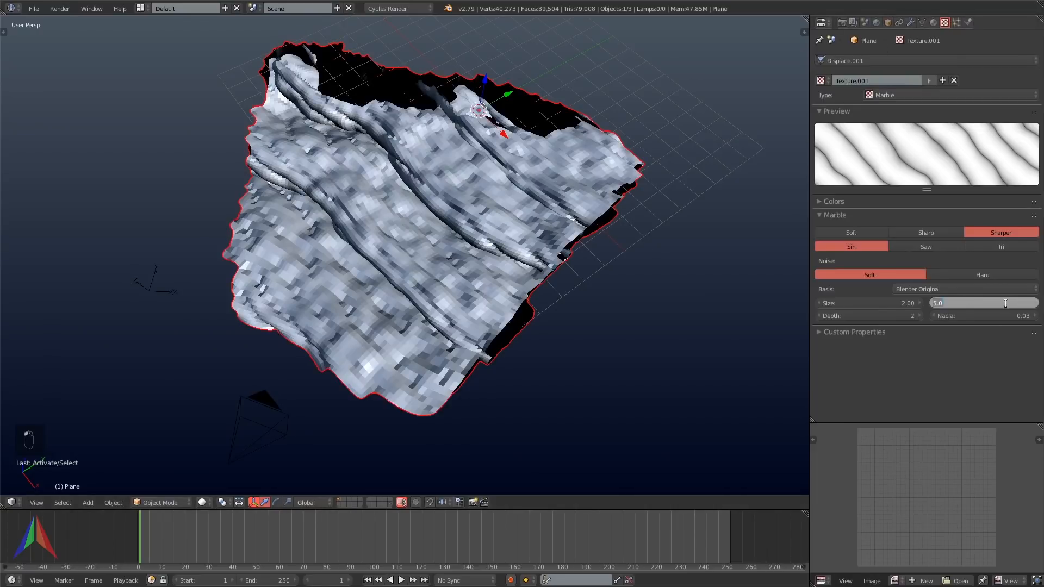
{"action": "key", "text": "Return"}
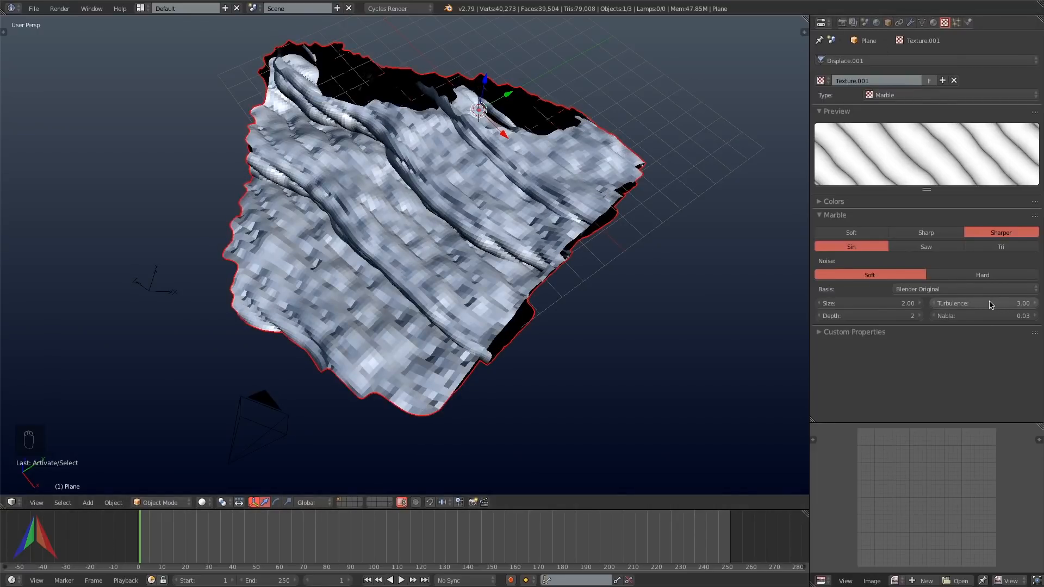
{"action": "left_click_drag", "start_coordinate": [901, 318], "coordinate": [914, 317]}
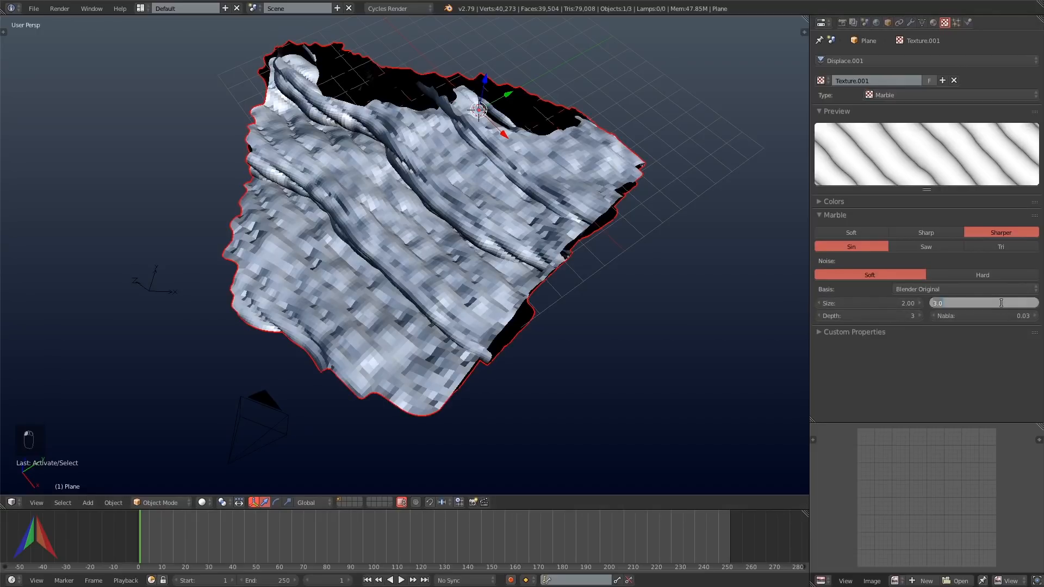
{"action": "type", "text": "6"}
{"action": "key", "text": "Return"}
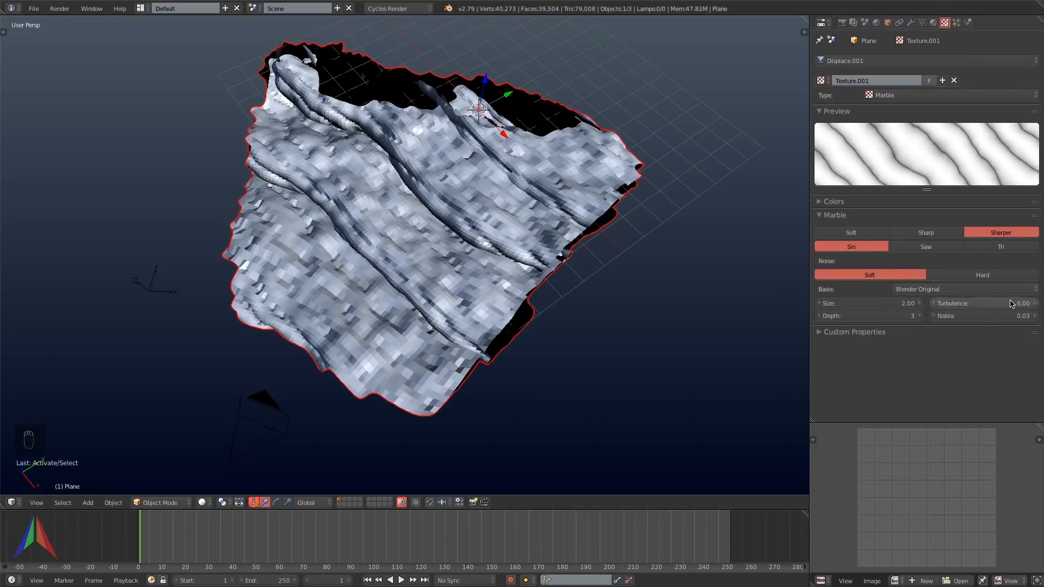
{"action": "left_click", "coordinate": [1012, 303]}
{"action": "key", "text": "Return"}
{"action": "middle_click_drag", "start_coordinate": [662, 286], "coordinate": [576, 279]}
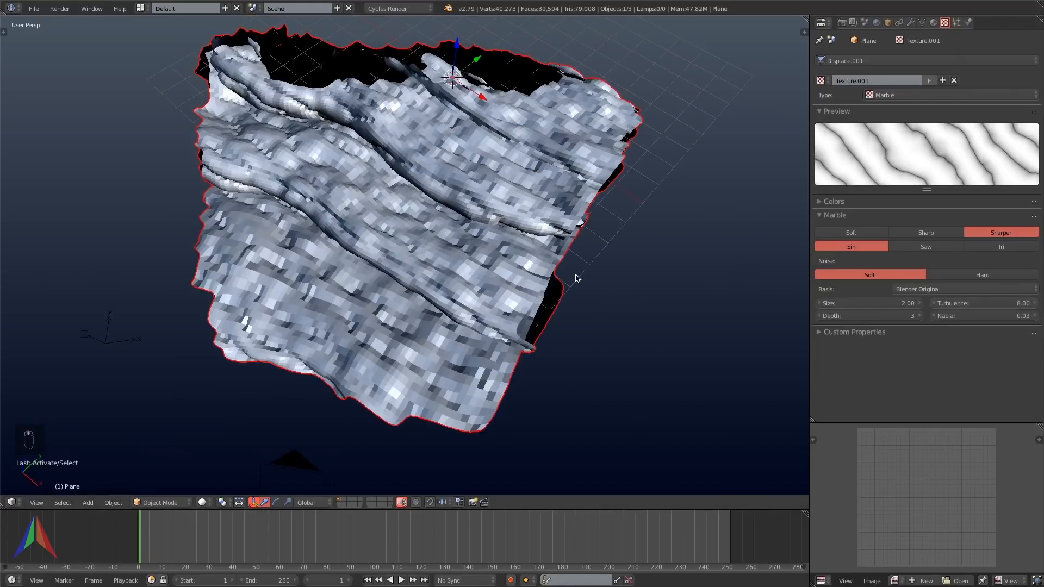
Raise the Subsurf view subdivisions to 3, view through the camera, and set the second Displace modifier's strength to 0.1.
{"action": "left_click", "coordinate": [910, 22]}
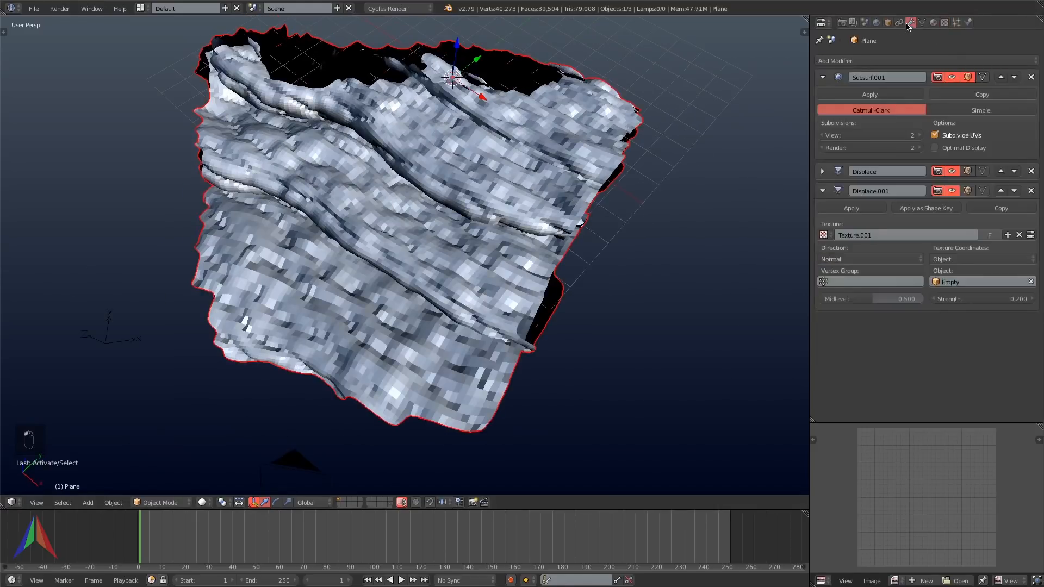
{"action": "left_click", "coordinate": [920, 135]}
{"action": "key", "text": "KP_0"}
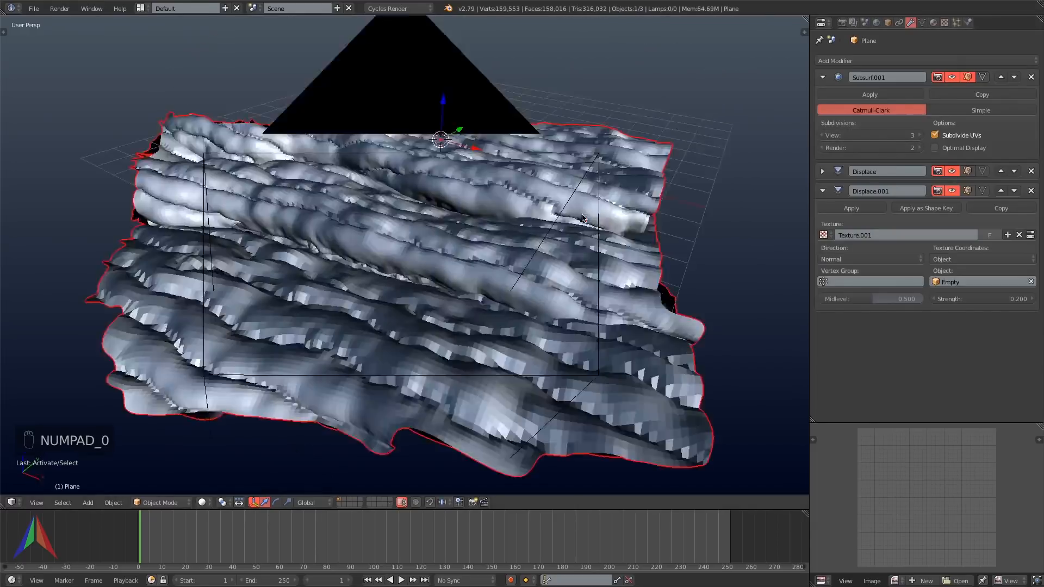
{"action": "left_click", "coordinate": [996, 299]}
{"action": "type", "text": "0.1"}
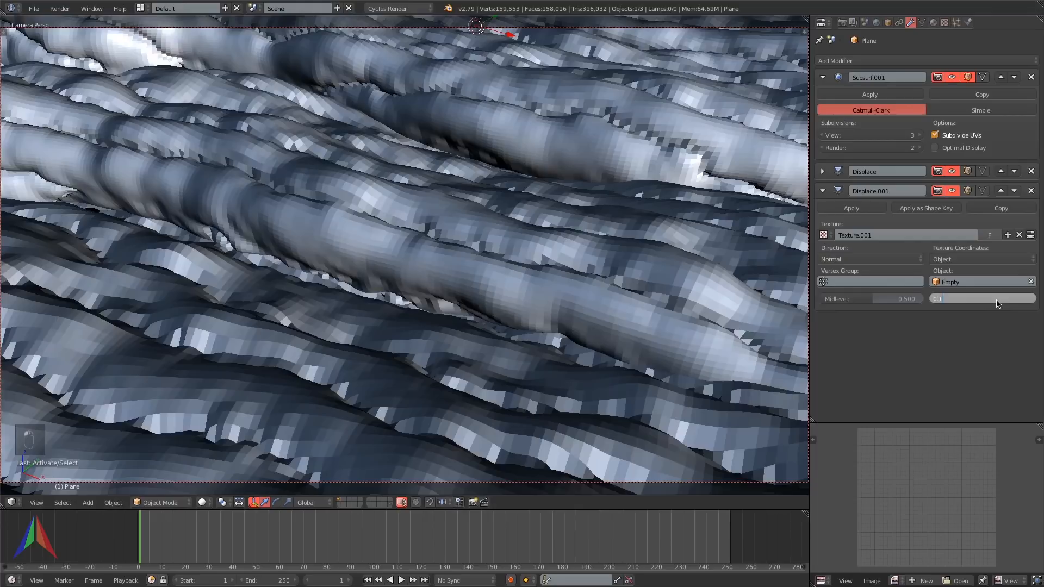
{"action": "key", "text": "Return"}
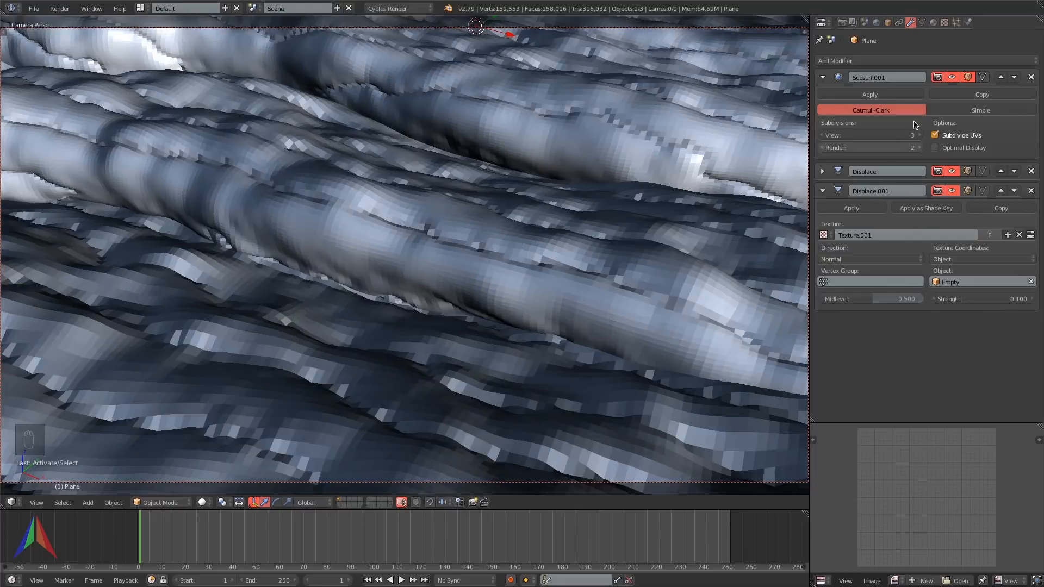
Set the Subsurf modifier to 3 render and 2 view subdivisions, then collapse its settings.
{"action": "left_click", "coordinate": [920, 148]}
{"action": "left_click", "coordinate": [821, 136]}
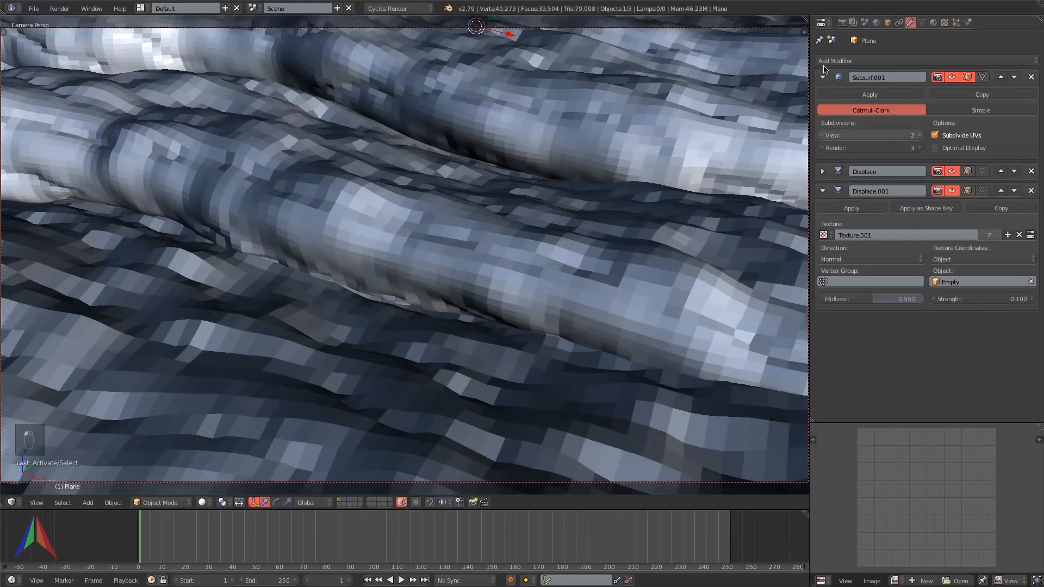
{"action": "left_click", "coordinate": [824, 77]}
Add a third Displace modifier with a new texture and a strength of 0.1.
{"action": "left_click", "coordinate": [833, 61]}
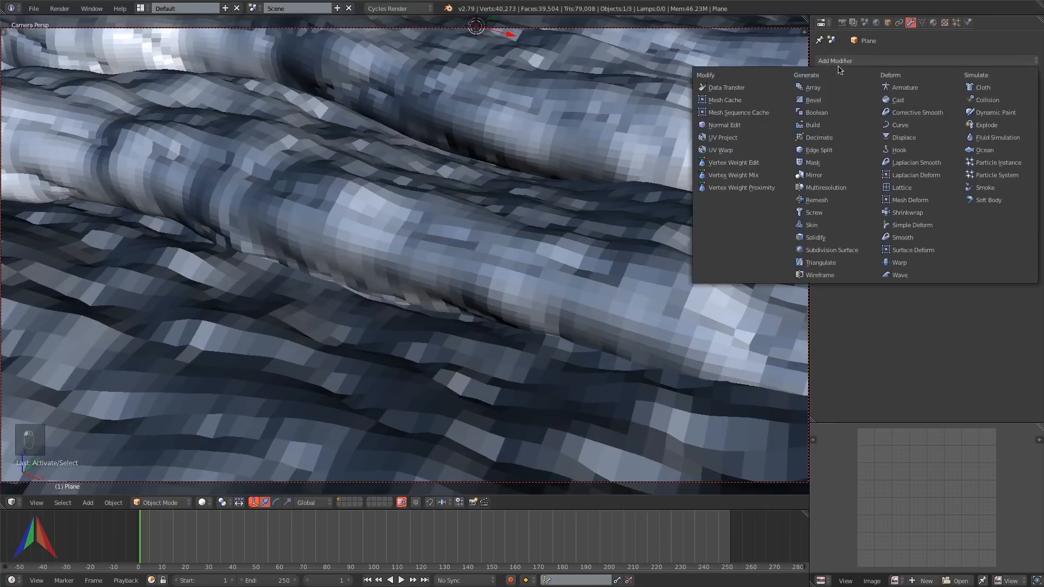
{"action": "left_click", "coordinate": [906, 137]}
{"action": "left_click", "coordinate": [951, 97]}
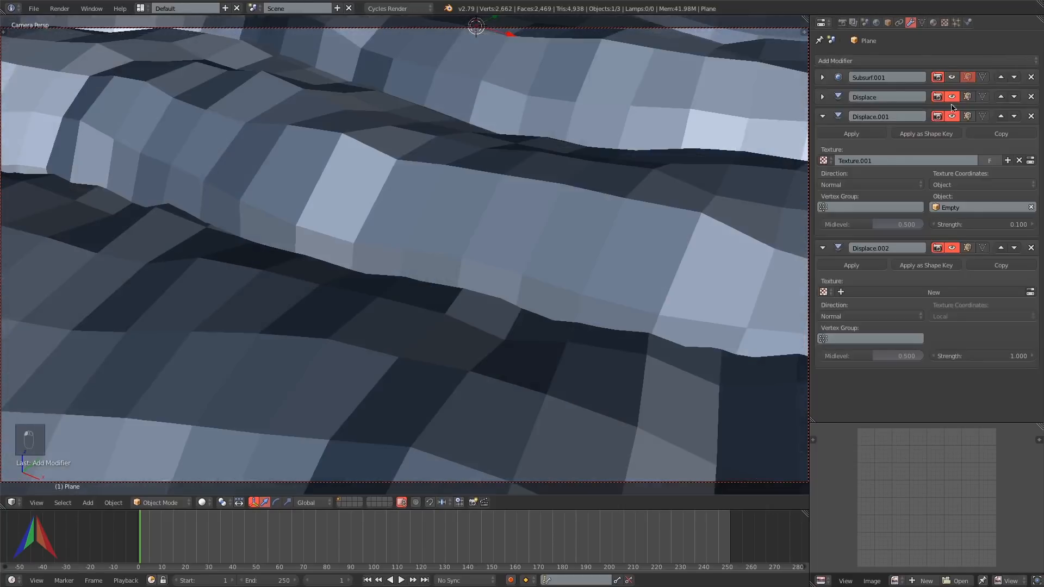
{"action": "left_click", "coordinate": [963, 292]}
{"action": "left_click", "coordinate": [971, 355]}
{"action": "type", "text": "0.1"}
{"action": "key", "text": "Return"}
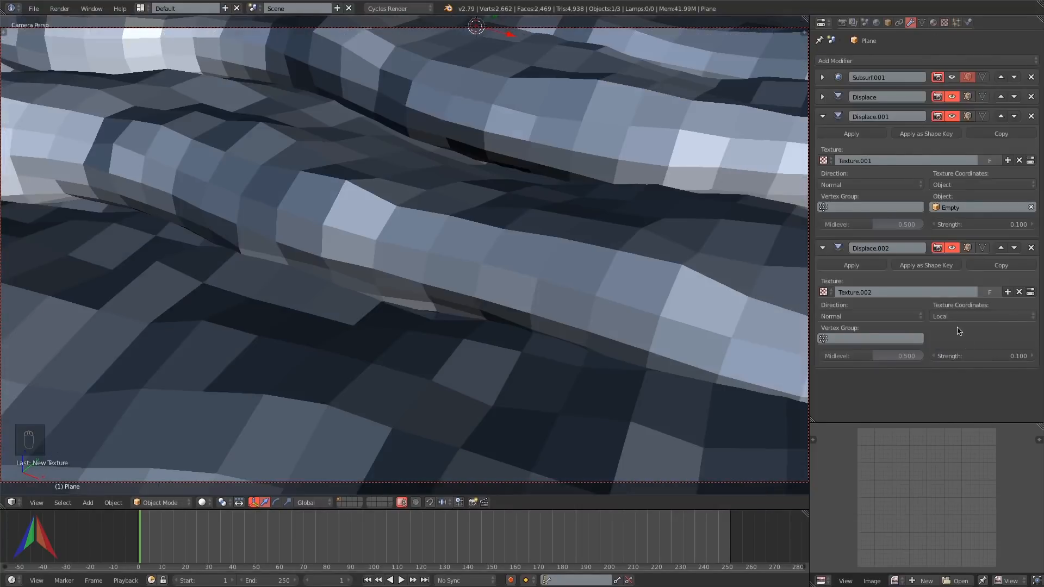
{"action": "left_click", "coordinate": [952, 78]}
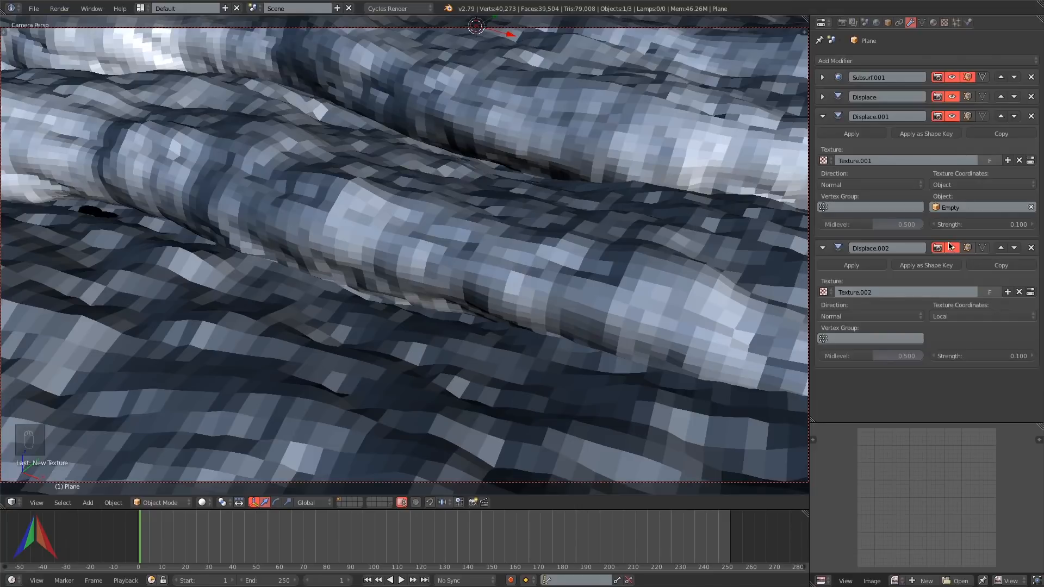
Make the third Displace modifier's texture Clouds with Hard noise, size 1.00 and the Voronoi F2 basis.
{"action": "left_click", "coordinate": [1031, 291]}
{"action": "left_click", "coordinate": [876, 101]}
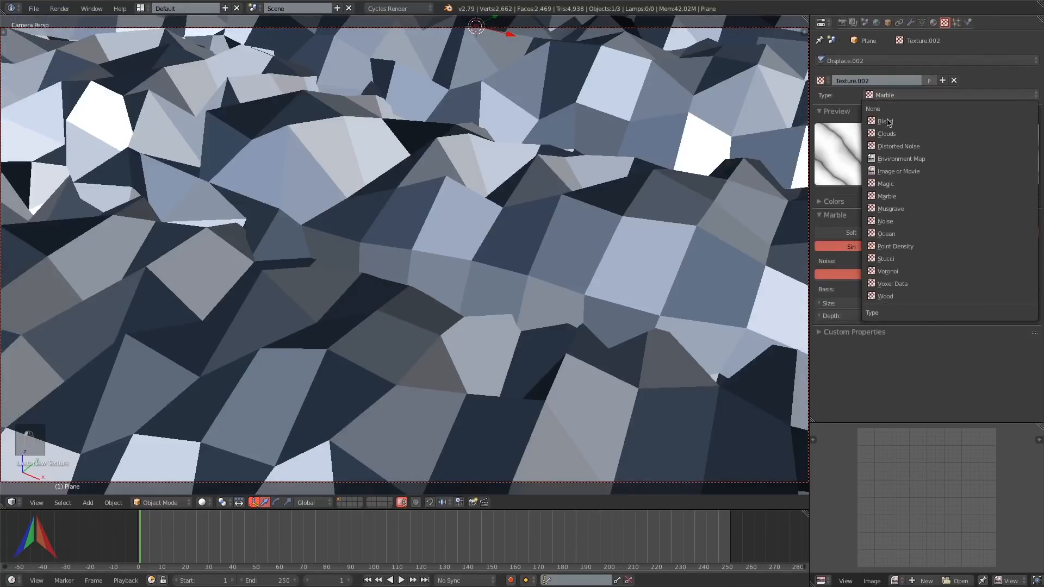
{"action": "left_click", "coordinate": [890, 135]}
{"action": "left_click", "coordinate": [952, 265]}
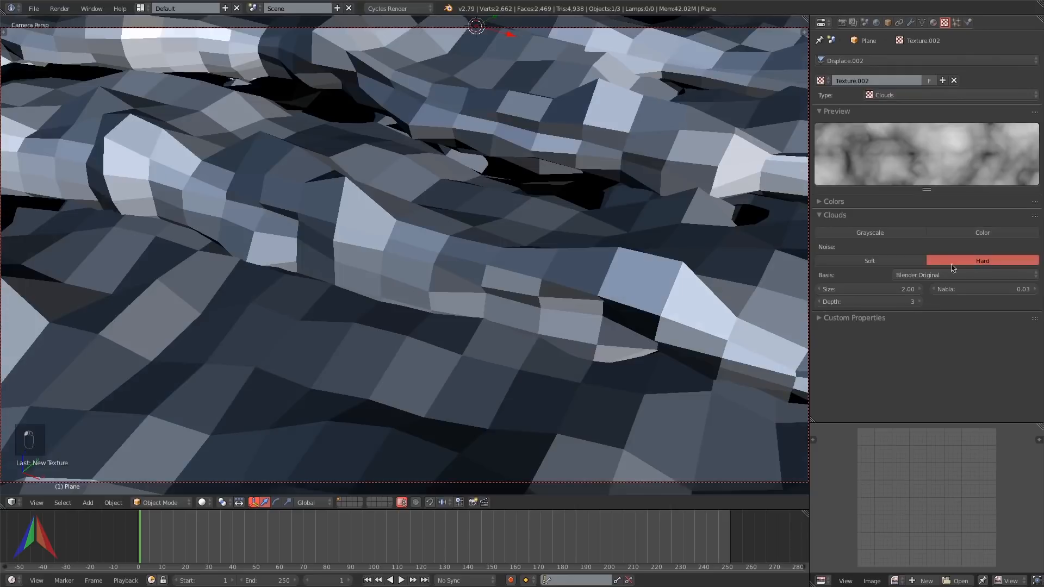
{"action": "left_click", "coordinate": [879, 288]}
{"action": "type", "text": "1"}
{"action": "key", "text": "Return"}
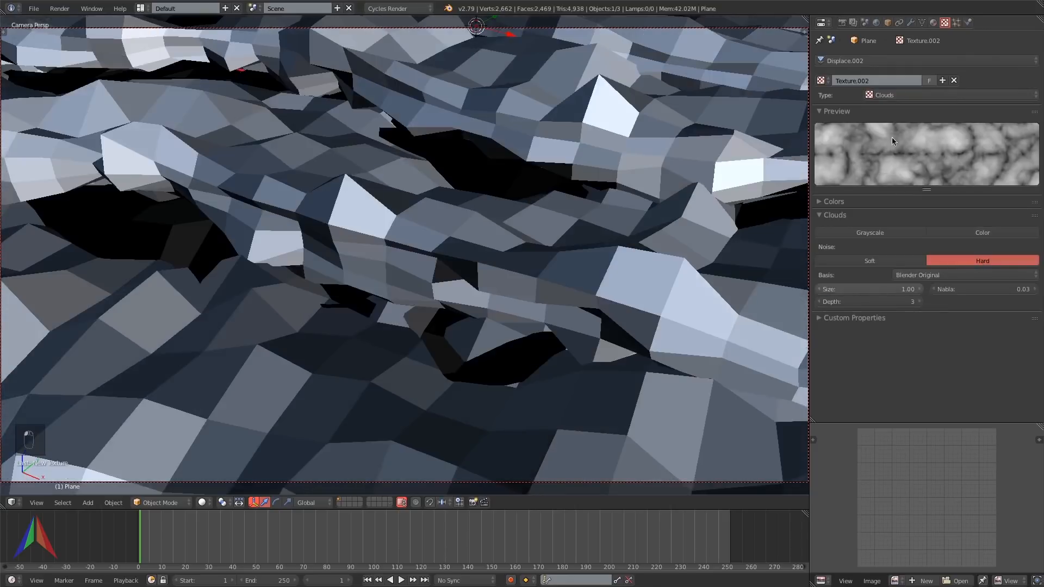
{"action": "left_click", "coordinate": [924, 275]}
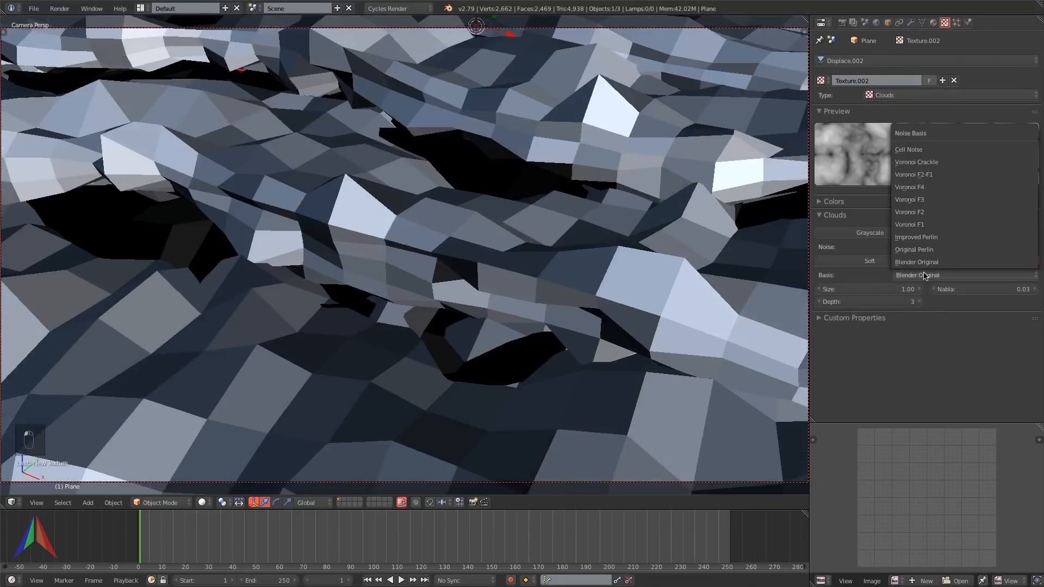
{"action": "left_click", "coordinate": [920, 211]}
Toggle the third Displace modifier's viewport display off and on to compare the fine surface roughness.
{"action": "left_click", "coordinate": [910, 22]}
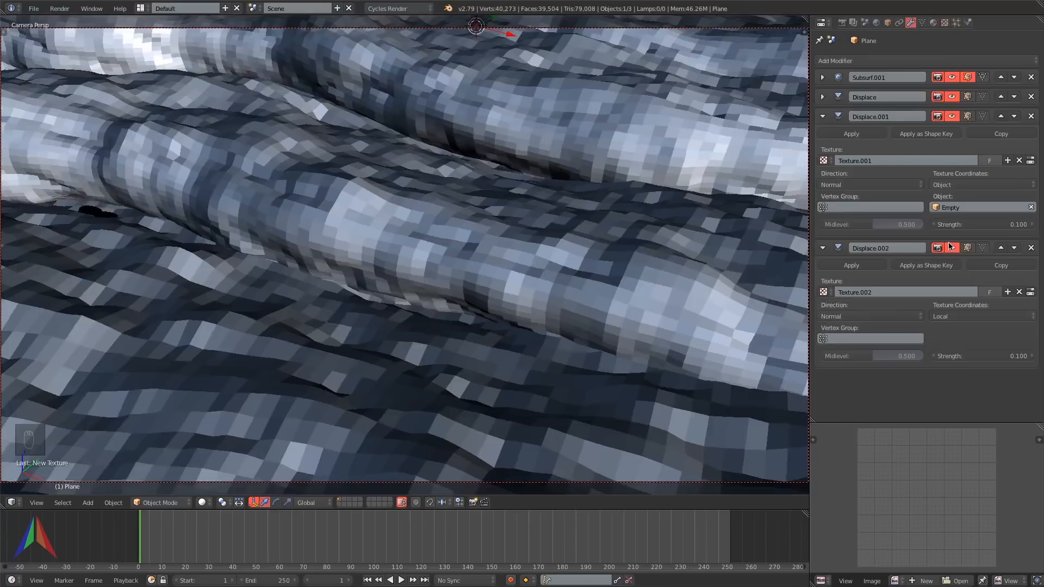
{"action": "left_click", "coordinate": [951, 247]}
{"action": "left_click", "coordinate": [951, 247]}
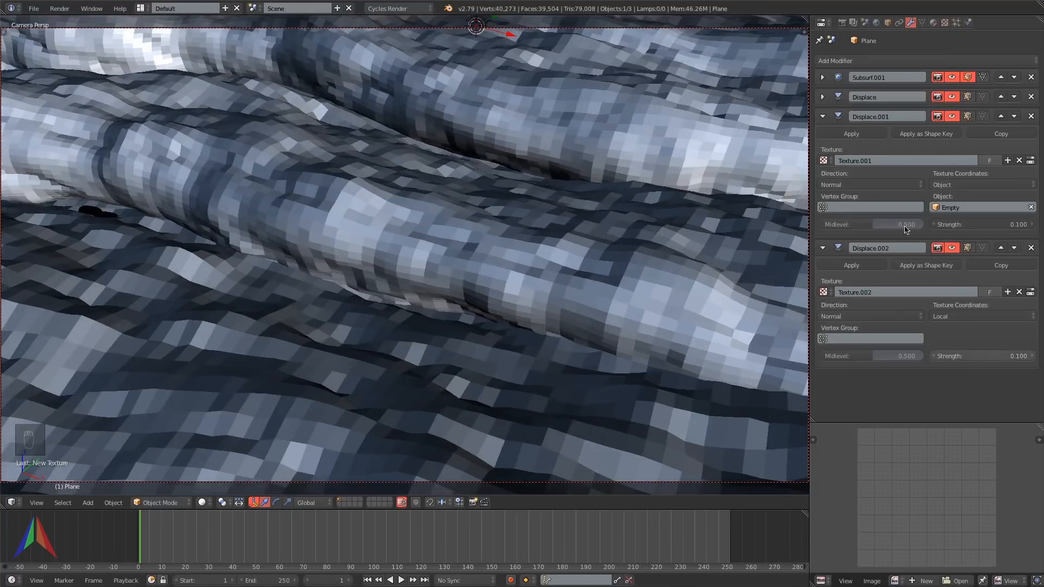
Raise the Subsurf view subdivisions to 4 and set the third Displace modifier's strength to 0.150.
{"action": "left_click", "coordinate": [822, 78]}
{"action": "left_click", "coordinate": [917, 139]}
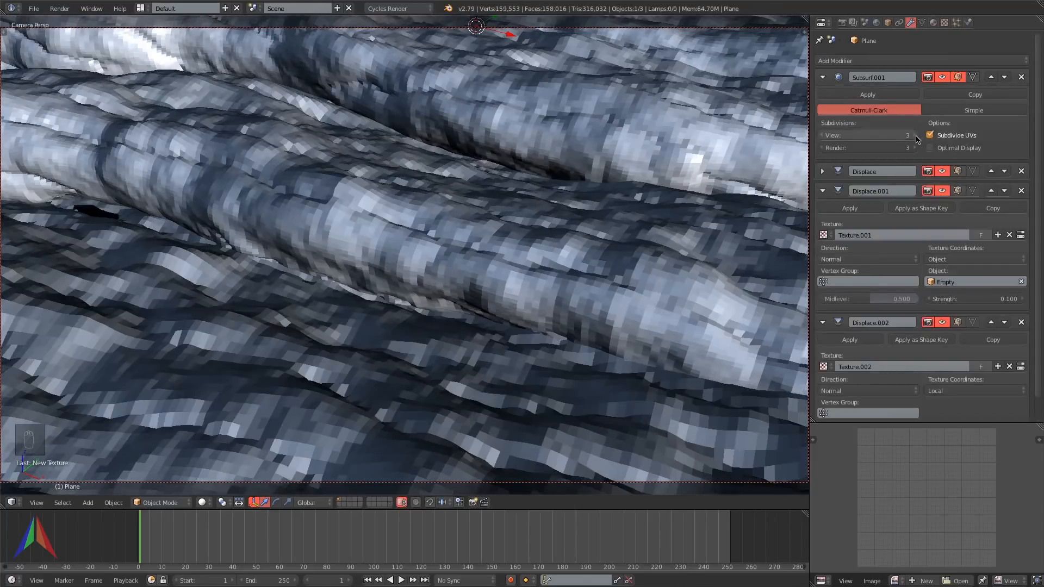
{"action": "left_click", "coordinate": [916, 137]}
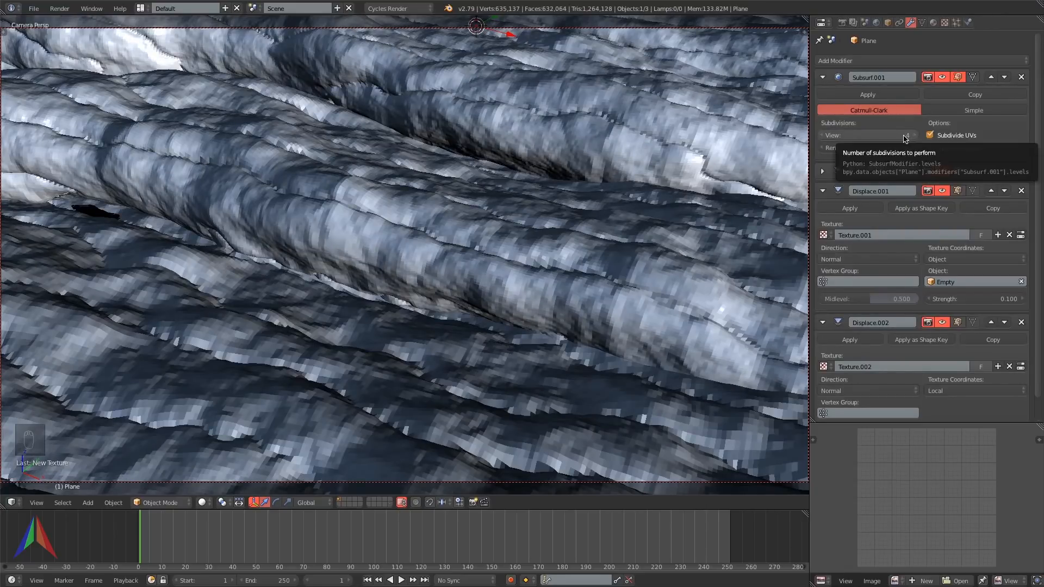
{"action": "scroll", "coordinate": [924, 246], "scroll_direction": "down", "scroll_amount": 1}
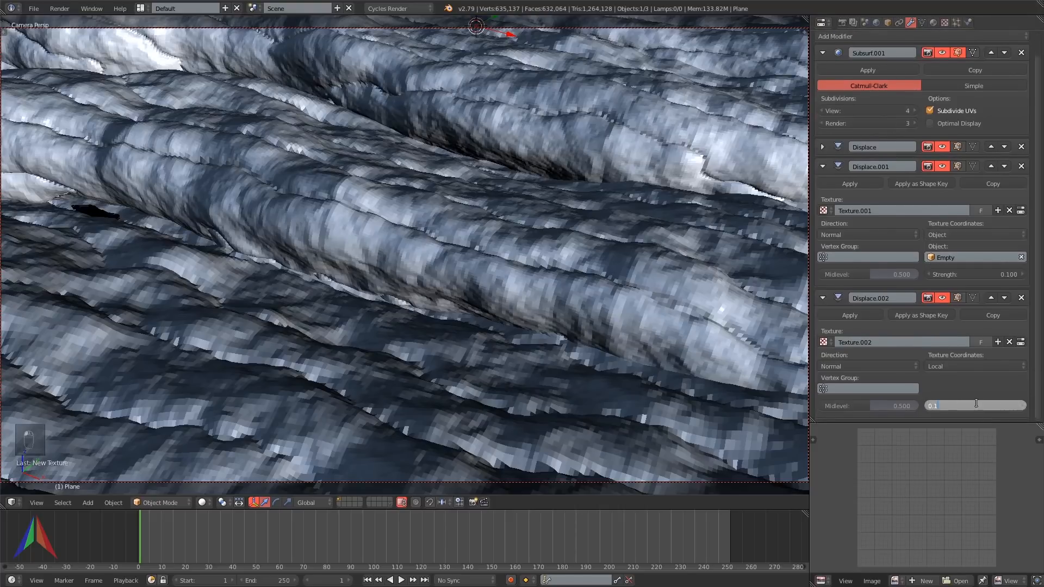
{"action": "key", "text": "Return"}
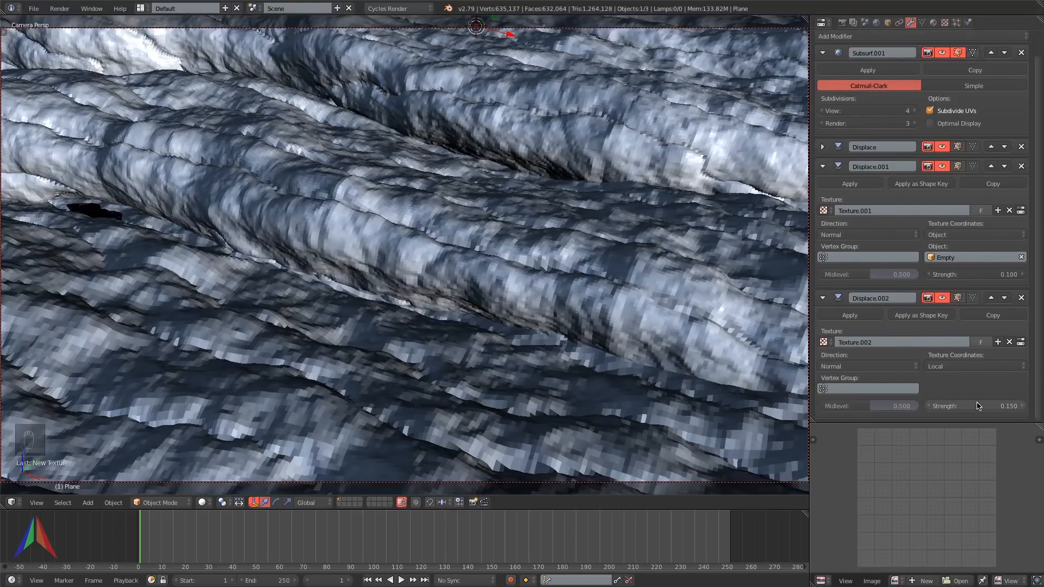
Hide the Subsurf modifier in the viewport and set it to 2 view and 4 render subdivisions.
{"action": "left_click", "coordinate": [942, 53]}
{"action": "left_click", "coordinate": [821, 111]}
{"action": "left_click", "coordinate": [821, 110]}
{"action": "left_click", "coordinate": [914, 123]}
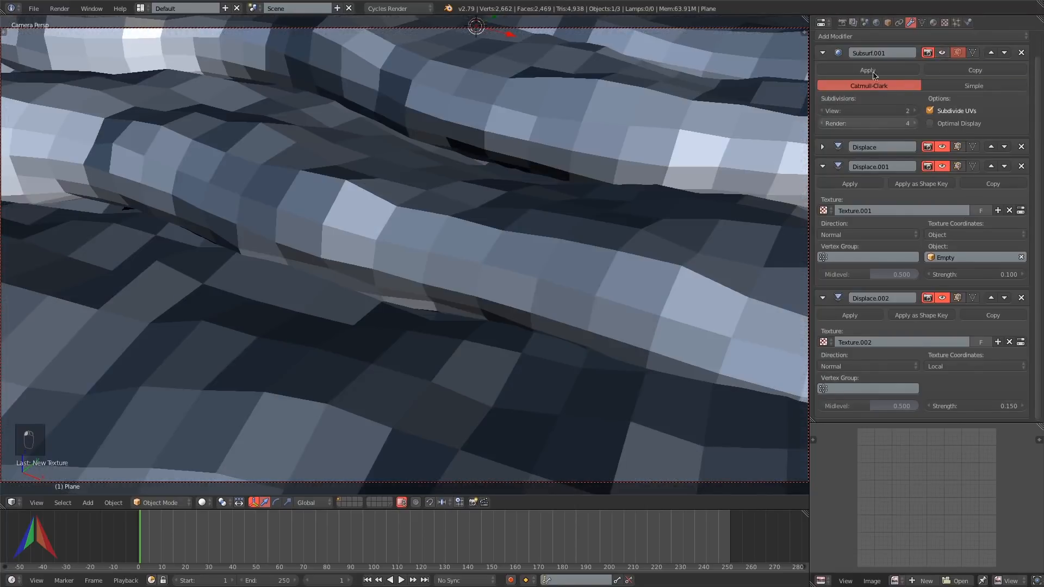
Collapse the settings of all expanded modifiers and save the file.
{"action": "left_click", "coordinate": [822, 53]}
{"action": "left_click", "coordinate": [822, 91]}
{"action": "left_click", "coordinate": [822, 111]}
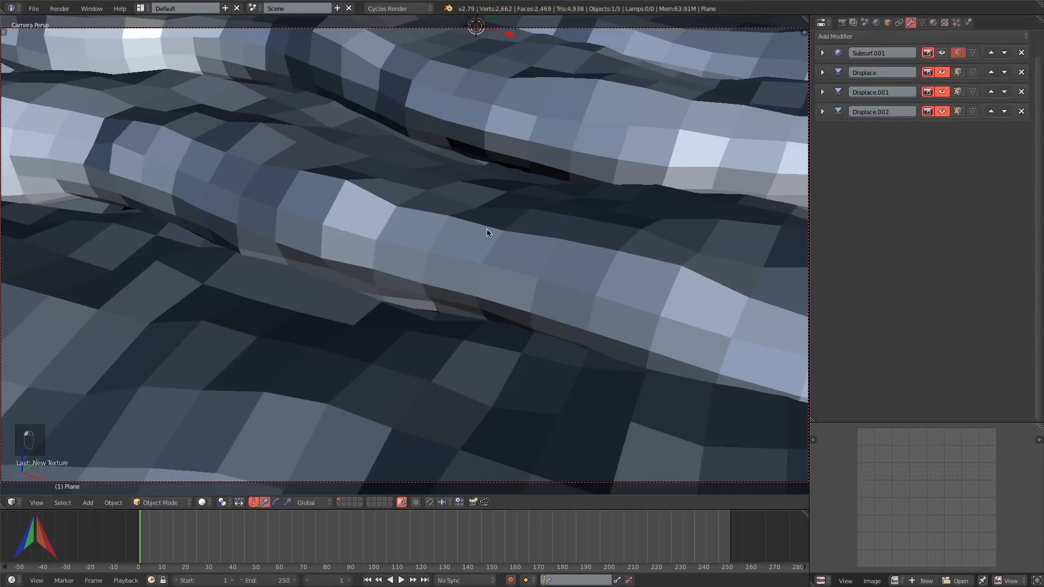
{"action": "key", "text": "ctrl+s"}
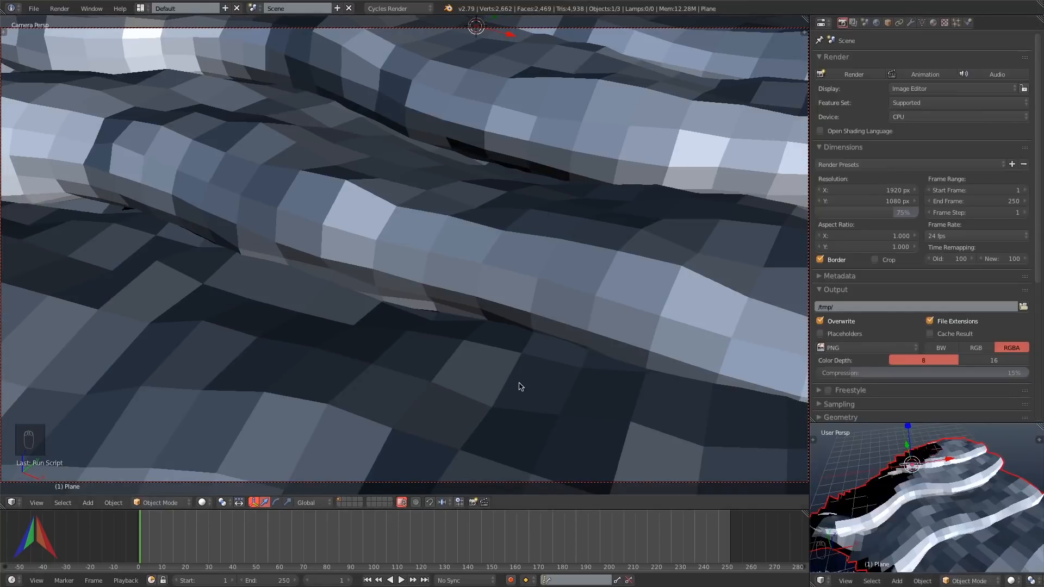
Select the mesh faces visible in the camera view with a border selection and grow the selection twice.
{"action": "key", "text": "KP_0"}
{"action": "key", "text": "KP_0"}
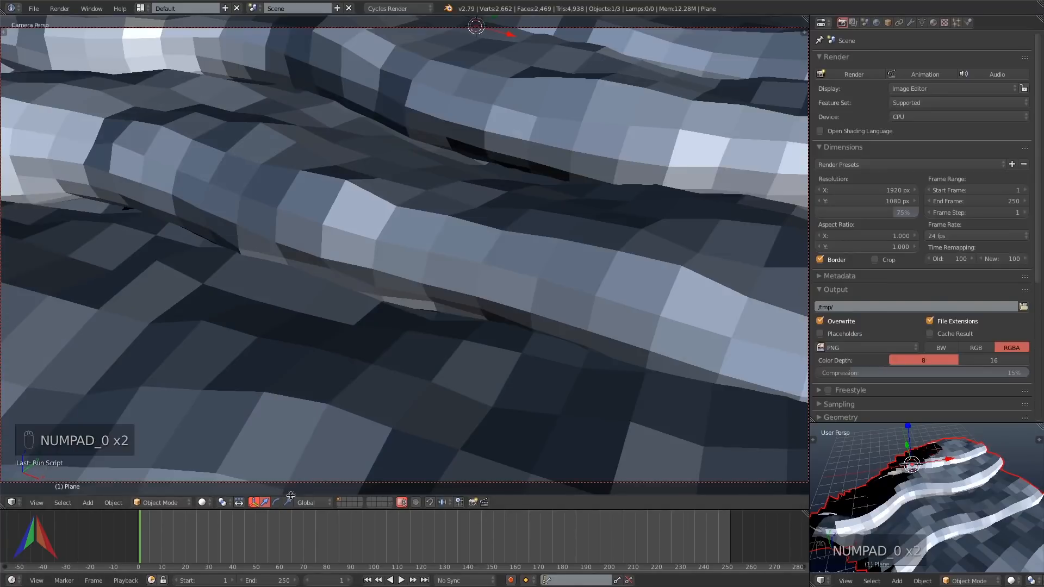
{"action": "key", "text": "Tab"}
{"action": "scroll", "coordinate": [315, 310], "scroll_direction": "down", "scroll_amount": 5}
{"action": "key", "text": "b"}
{"action": "key", "text": "b"}
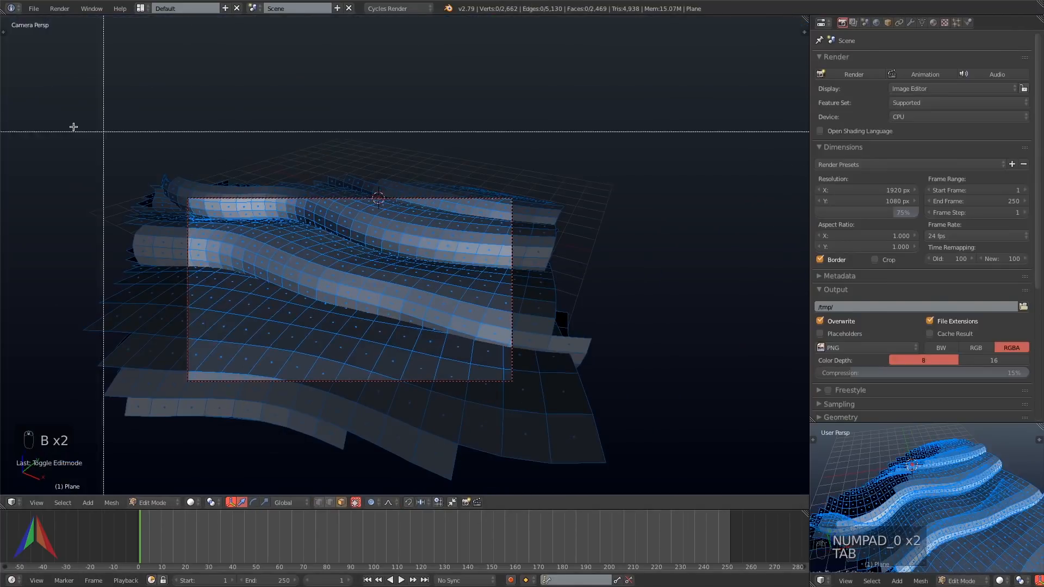
{"action": "left_click_drag", "start_coordinate": [73, 127], "coordinate": [634, 498]}
{"action": "middle_click_drag", "start_coordinate": [305, 257], "coordinate": [438, 168]}
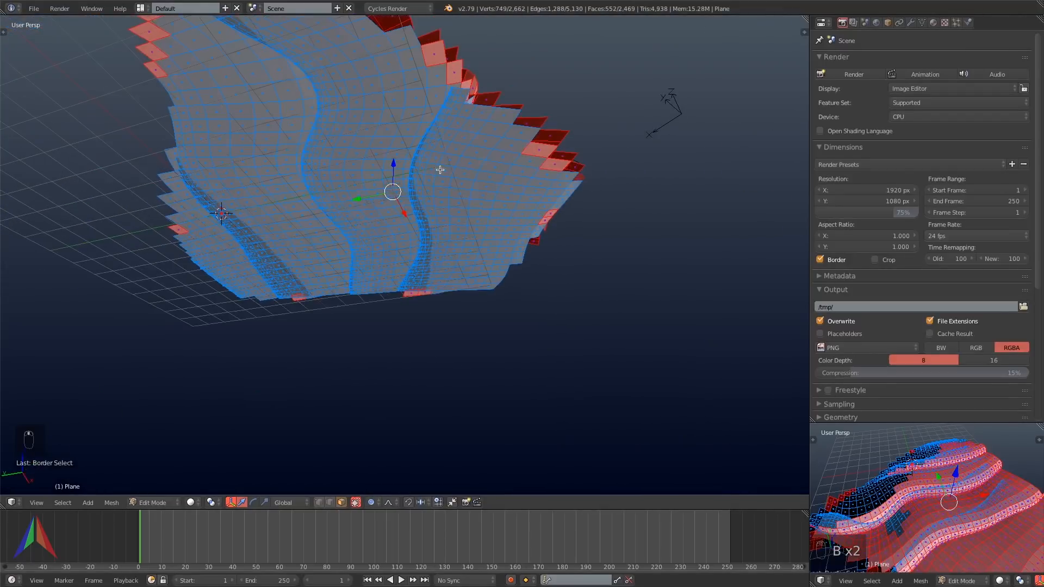
{"action": "key", "text": "ctrl+KP_Add"}
{"action": "key", "text": "ctrl+KP_Add"}
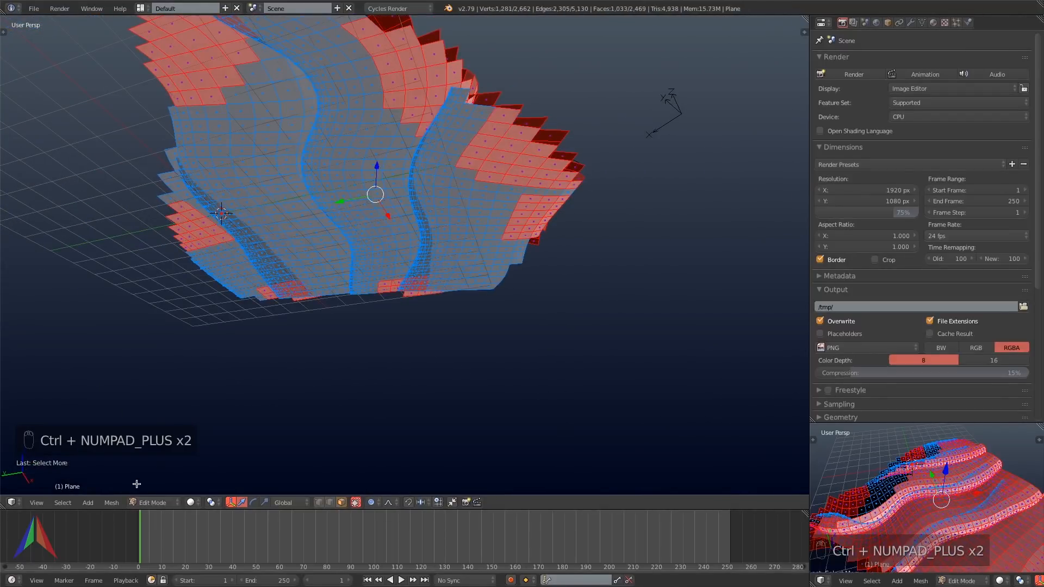
Invert the selection, delete the faces outside the camera region and return to the camera view in Object Mode.
{"action": "left_click", "coordinate": [62, 503]}
{"action": "left_click", "coordinate": [76, 451]}
{"action": "key", "text": "x"}
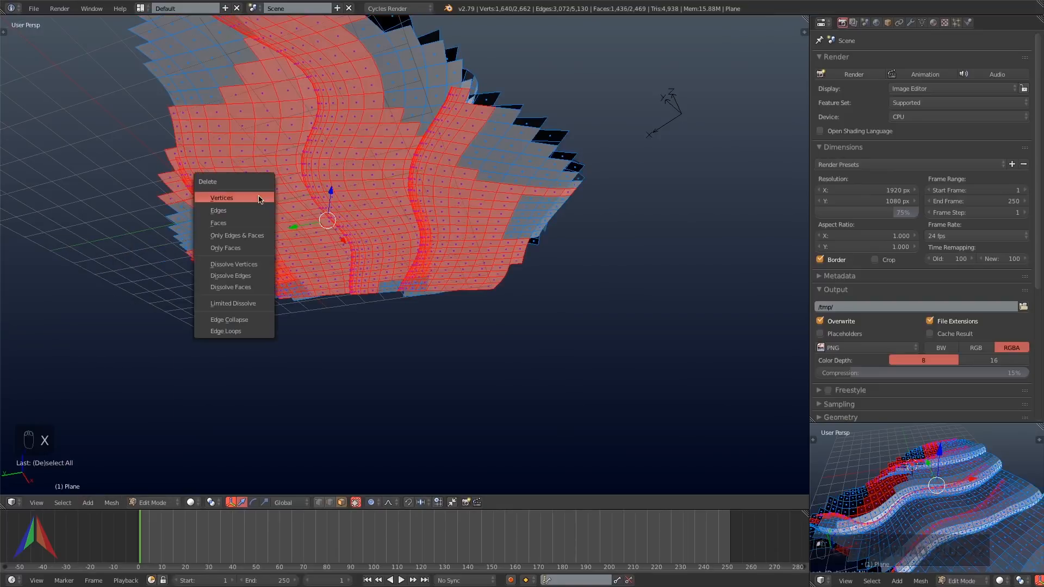
{"action": "left_click", "coordinate": [259, 222]}
{"action": "key", "text": "Tab"}
{"action": "middle_click_drag", "start_coordinate": [392, 149], "coordinate": [323, 267]}
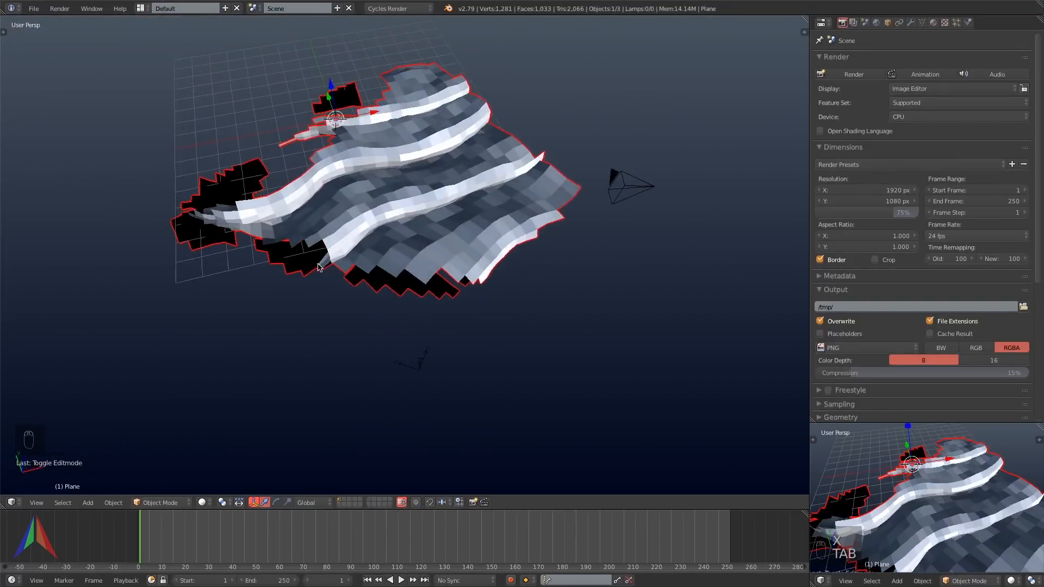
{"action": "key", "text": "KP_0"}
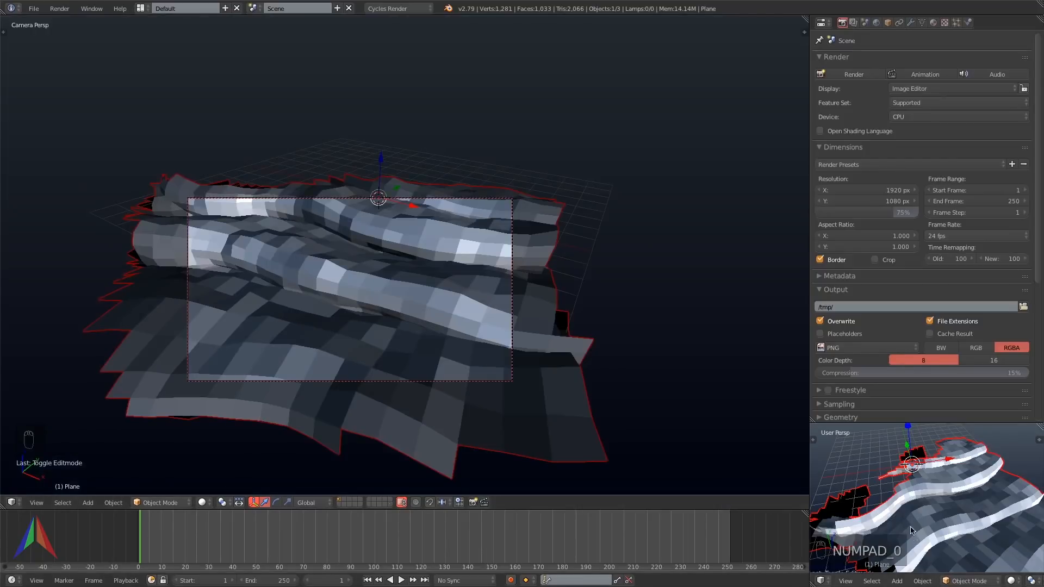
Set the small viewport to the fitted camera view with rendered shading.
{"action": "key", "text": "KP_0"}
{"action": "key", "text": "Home"}
{"action": "key", "text": "shift+z"}
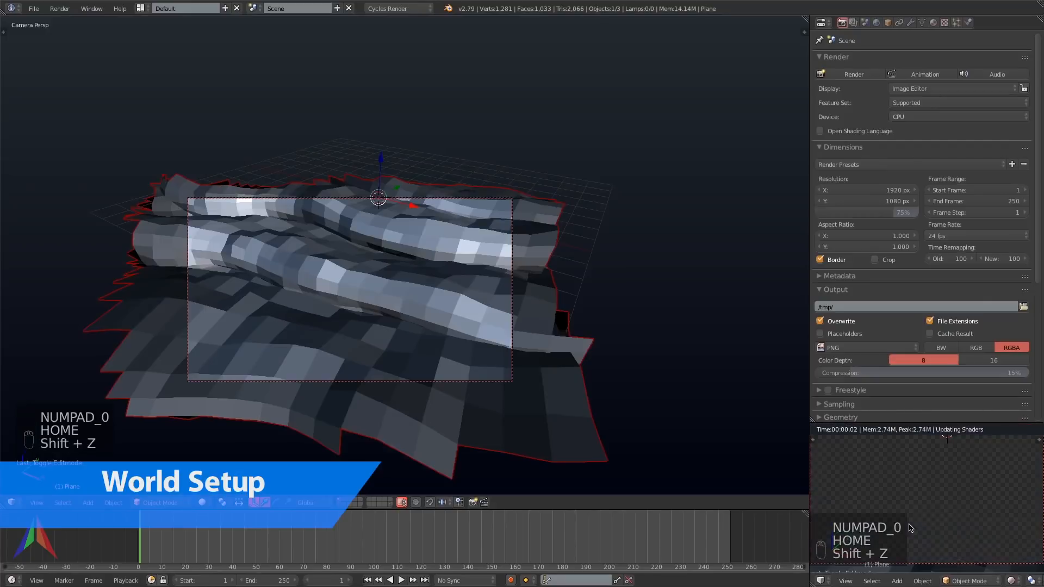
Add a Sun lamp, tilt it in the front view and move it to about X 10.9, Z 3.6.
{"action": "key", "text": "shift+a"}
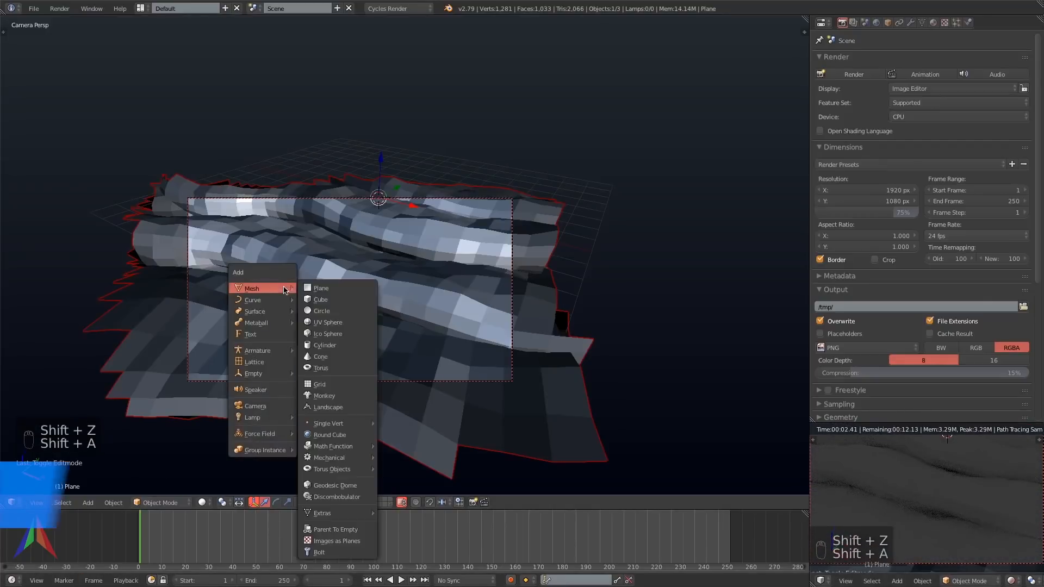
{"action": "mouse_move", "coordinate": [268, 419]}
{"action": "left_click", "coordinate": [339, 431]}
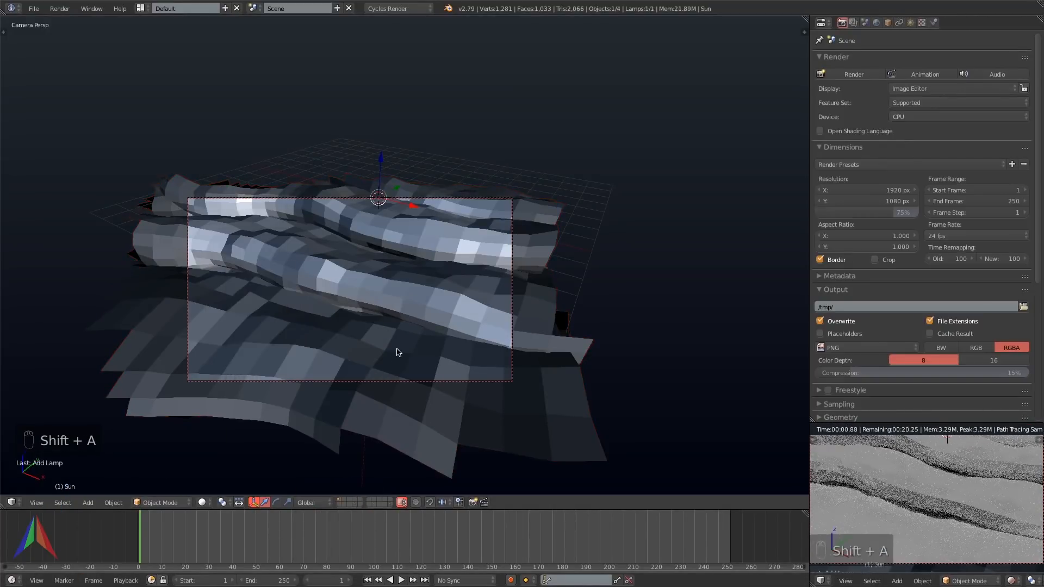
{"action": "key", "text": "KP_1"}
{"action": "key", "text": "KP_5"}
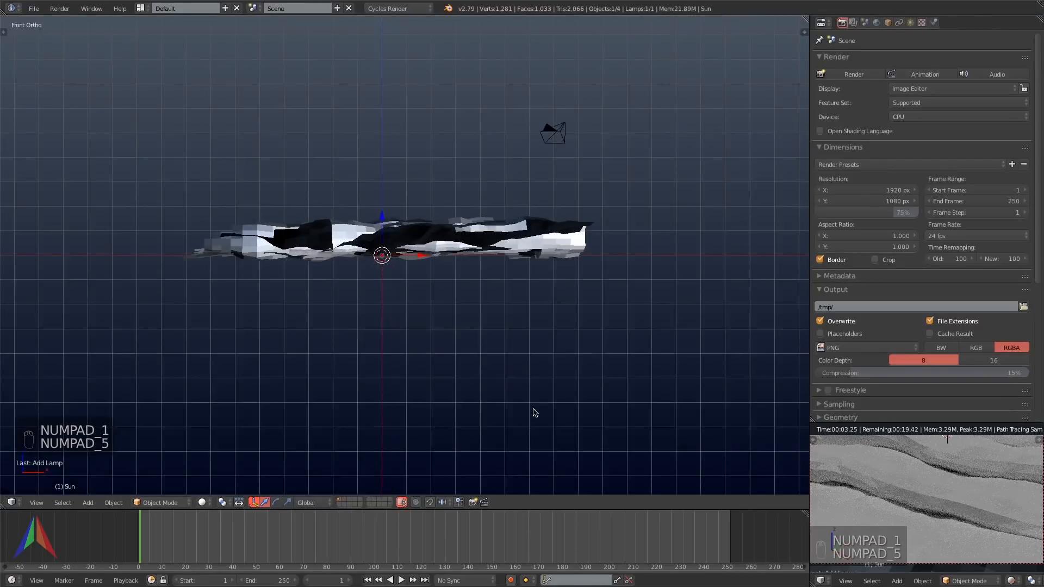
{"action": "key", "text": "r"}
{"action": "left_click", "coordinate": [312, 443]}
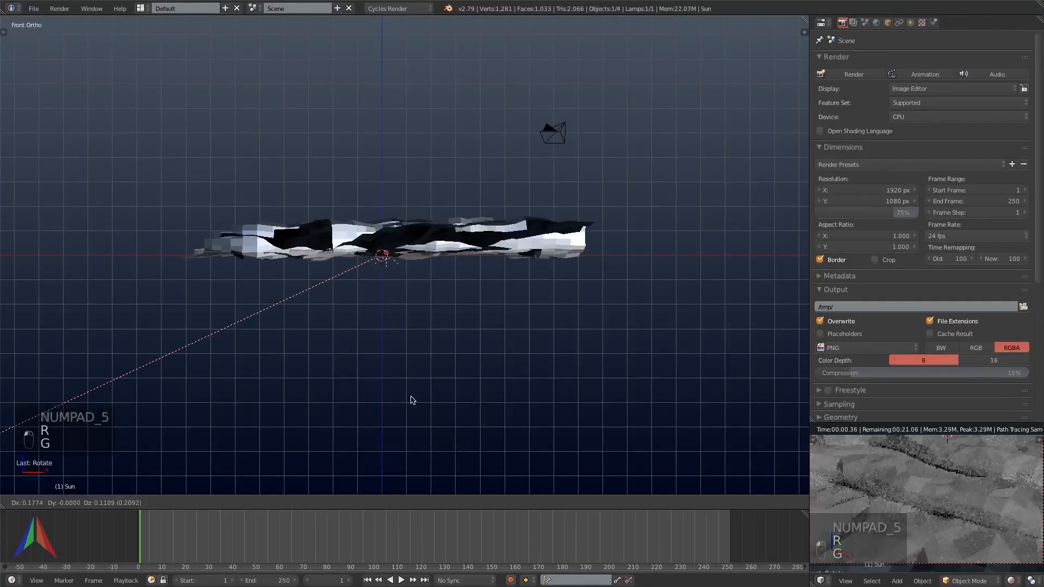
{"action": "key", "text": "g"}
{"action": "left_click", "coordinate": [581, 354]}
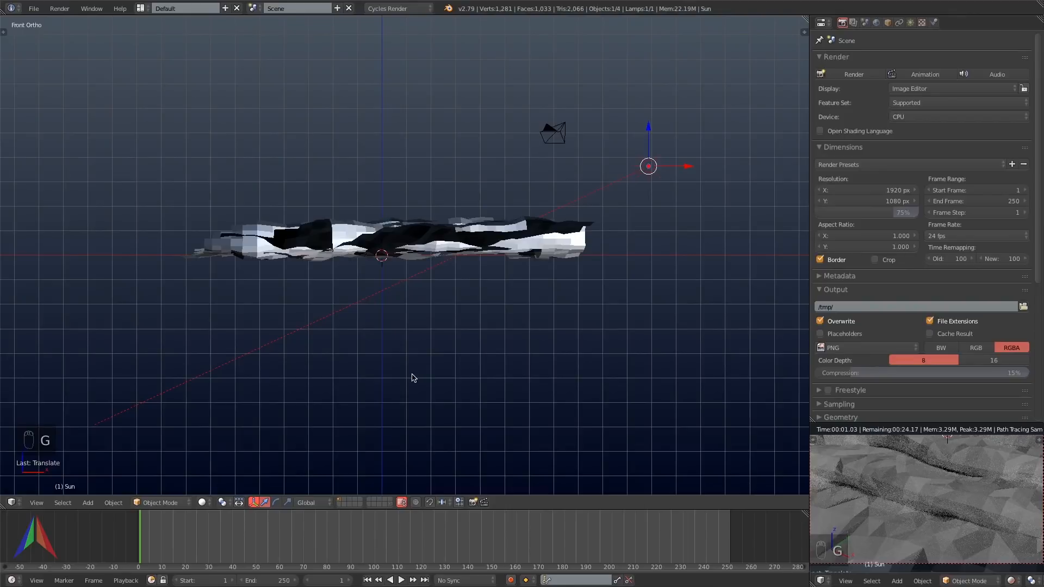
Rotate the Sun lamp in the front and top views to about X 5.8°, Y 70.8°, Z 38.3°.
{"action": "key", "text": "r"}
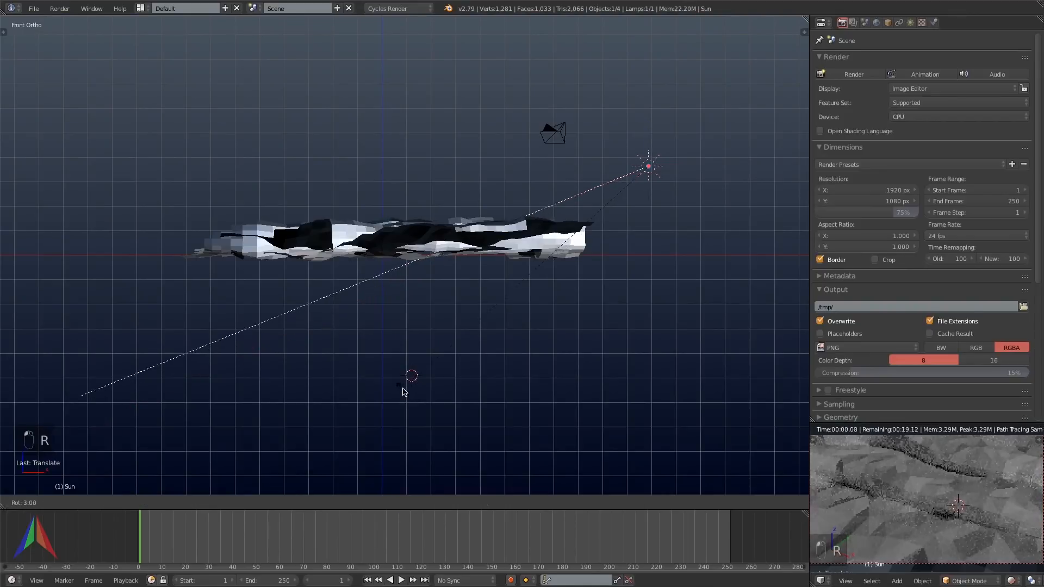
{"action": "left_click", "coordinate": [405, 391]}
{"action": "key", "text": "KP_7"}
{"action": "key", "text": "r"}
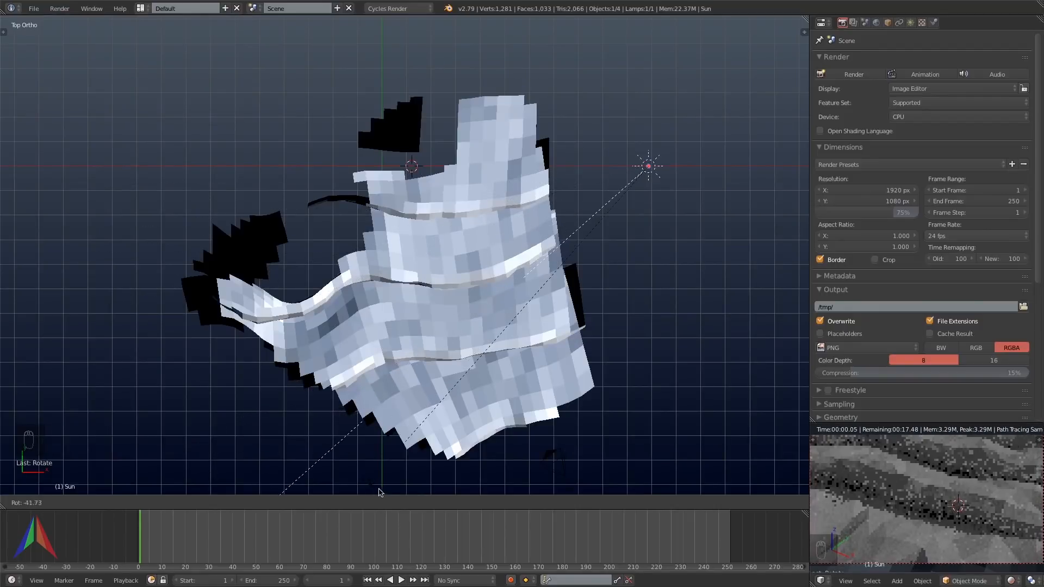
{"action": "left_click", "coordinate": [355, 395]}
{"action": "key", "text": "KP_1"}
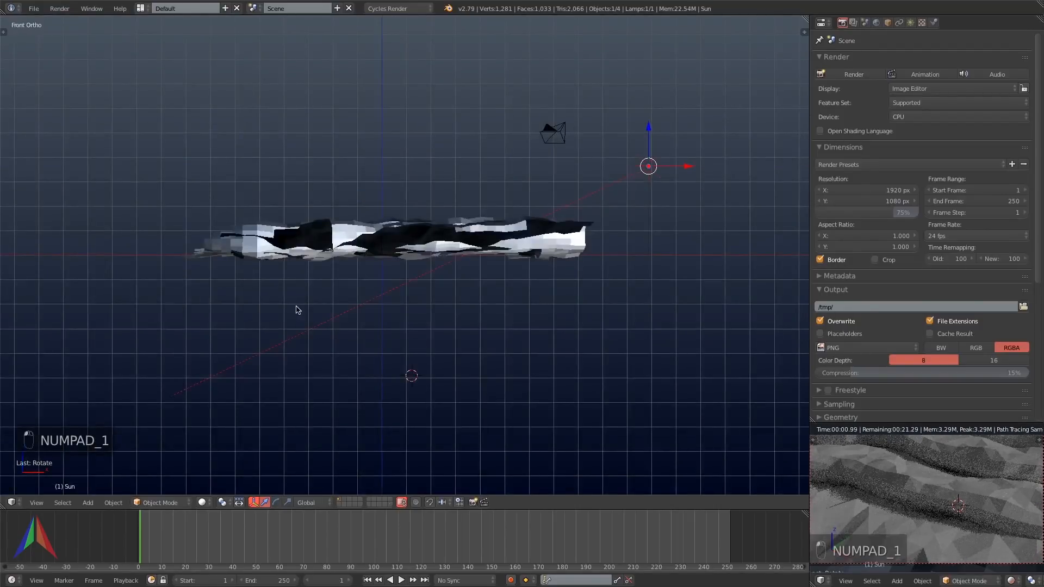
{"action": "key", "text": "r"}
{"action": "left_click", "coordinate": [273, 292]}
Edit the plane in top view and delete the two detached mesh islands beyond its upper-left side.
{"action": "key", "text": "KP_7"}
{"action": "right_click", "coordinate": [523, 275]}
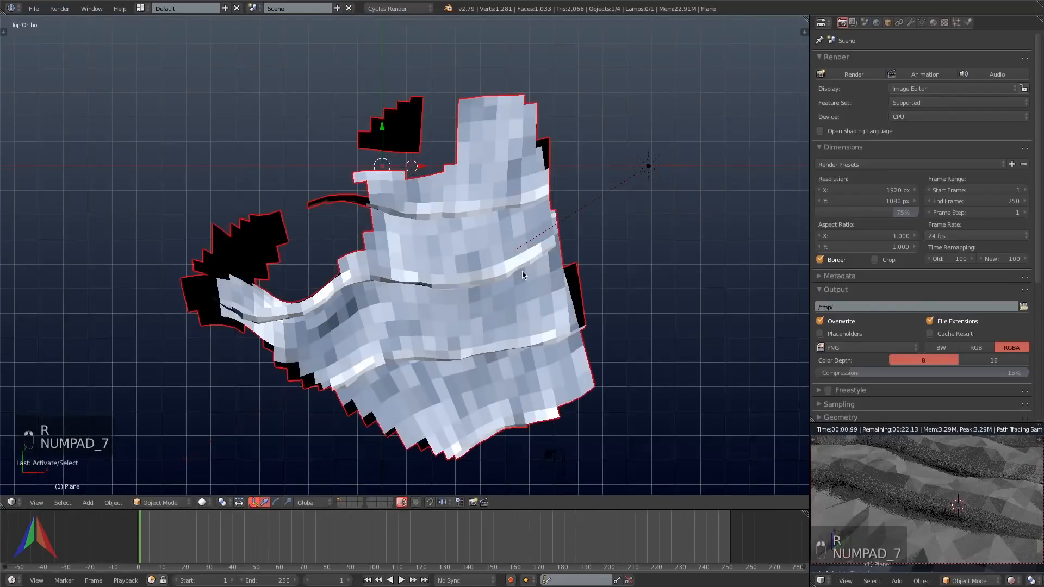
{"action": "key", "text": "Tab"}
{"action": "key", "text": "a"}
{"action": "key", "text": "a"}
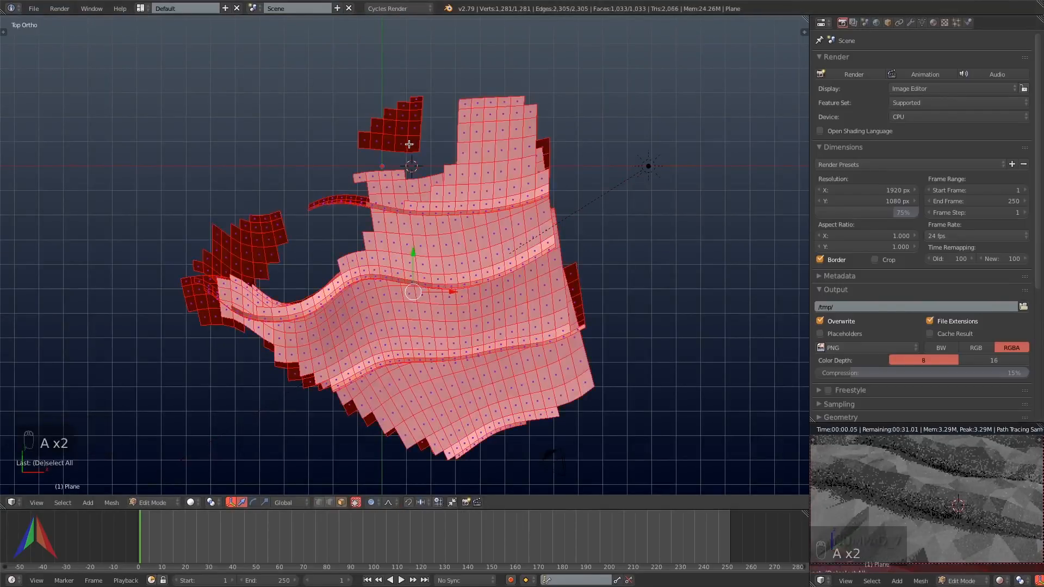
{"action": "key", "text": "a"}
{"action": "key", "text": "l"}
{"action": "key", "text": "l"}
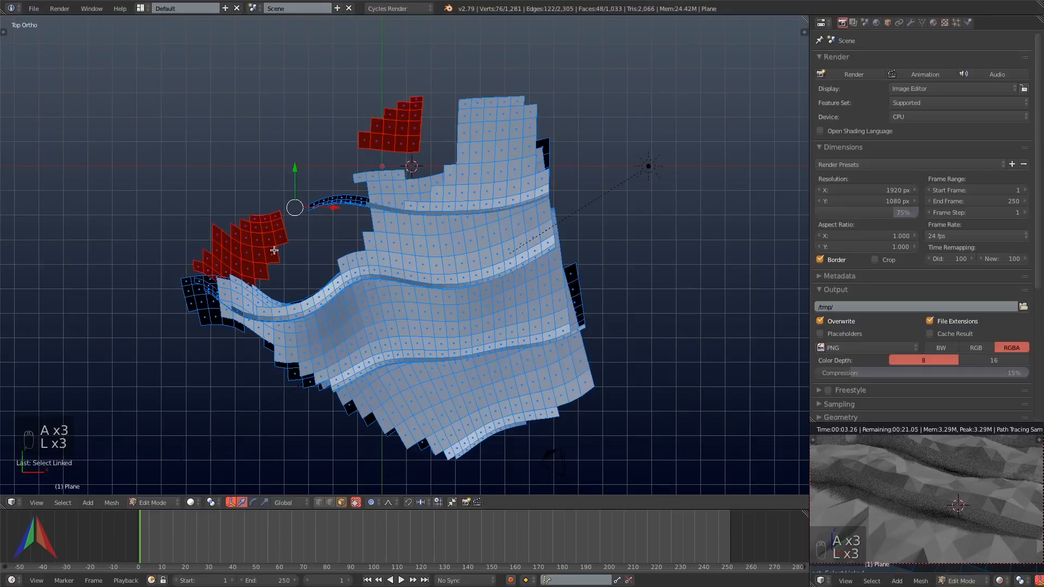
{"action": "key", "text": "x"}
{"action": "left_click", "coordinate": [253, 227]}
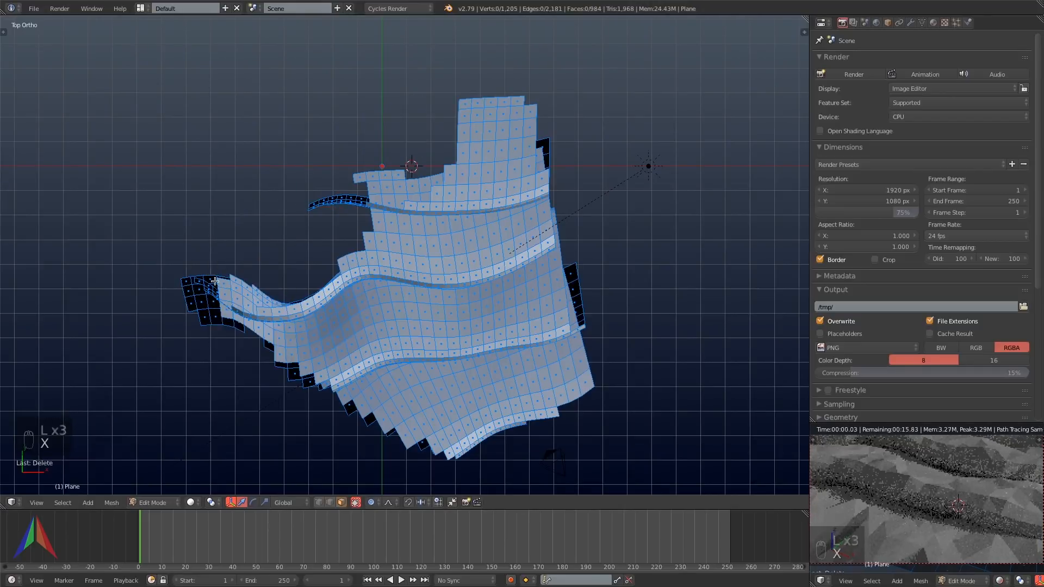
Delete the linked stray piece at the plane's far-left tip and leave Edit Mode.
{"action": "key", "text": "l"}
{"action": "key", "text": "x"}
{"action": "left_click", "coordinate": [206, 321]}
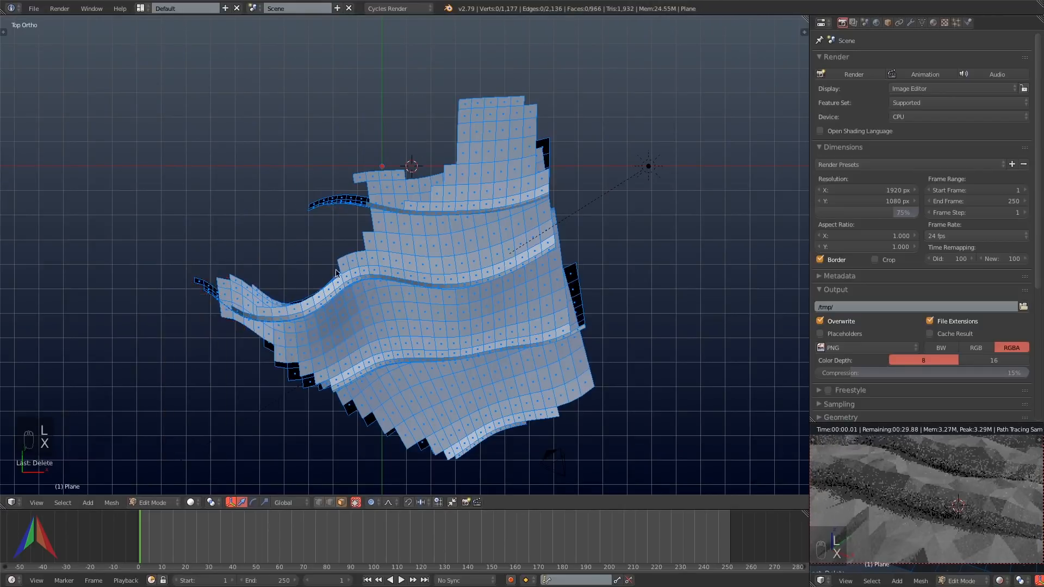
{"action": "key", "text": "Tab"}
Turn the plane's Subsurf modifier back on in the viewport.
{"action": "left_click", "coordinate": [914, 24]}
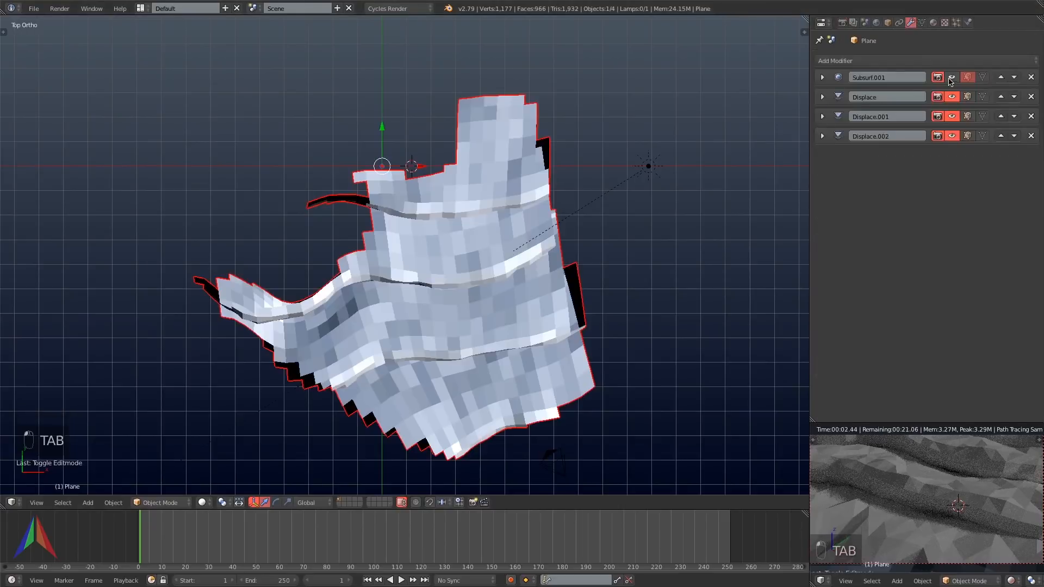
{"action": "left_click", "coordinate": [821, 78]}
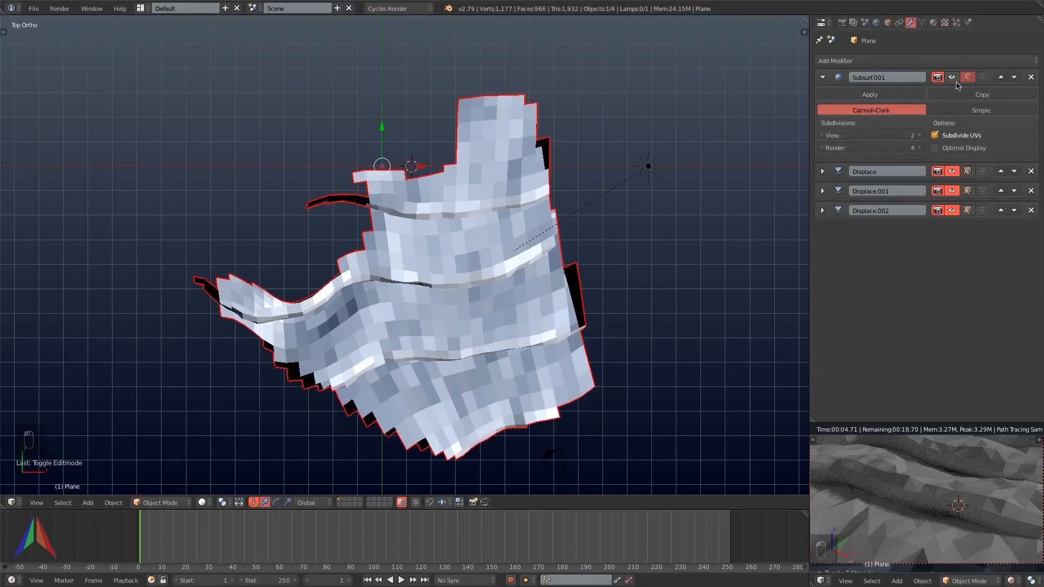
{"action": "left_click", "coordinate": [952, 77]}
Raise the Sun lamp's emission strength.
{"action": "right_click", "coordinate": [613, 190]}
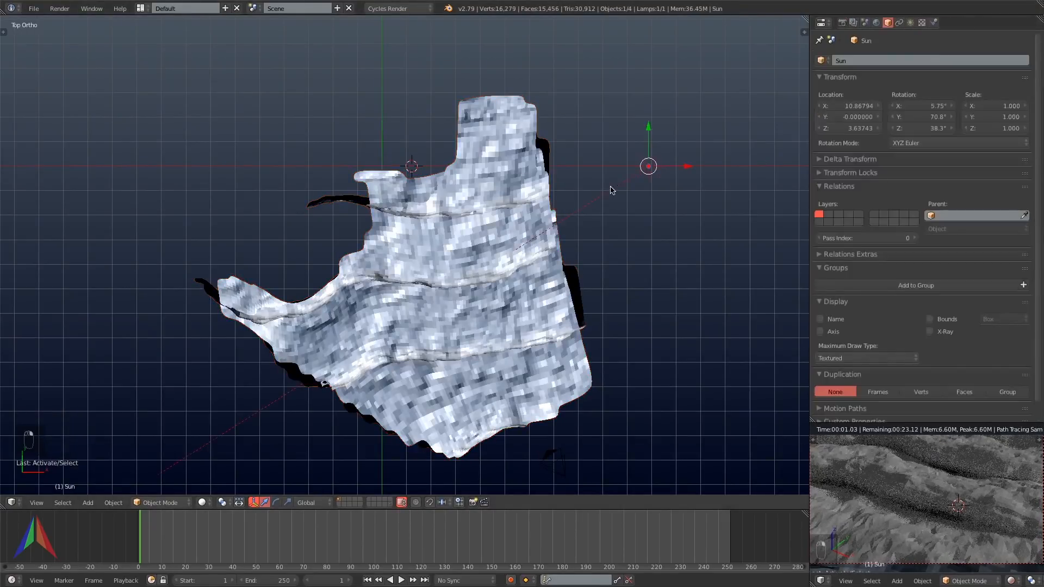
{"action": "left_click", "coordinate": [910, 23]}
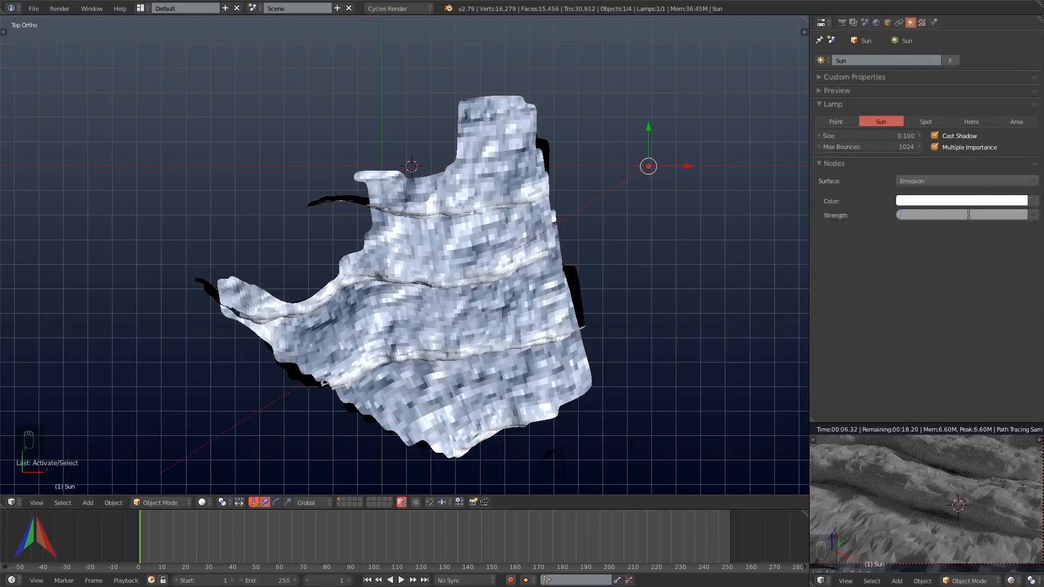
Shade the plane smooth and raise its Subsurf view subdivisions.
{"action": "right_click", "coordinate": [458, 357]}
{"action": "key", "text": "t"}
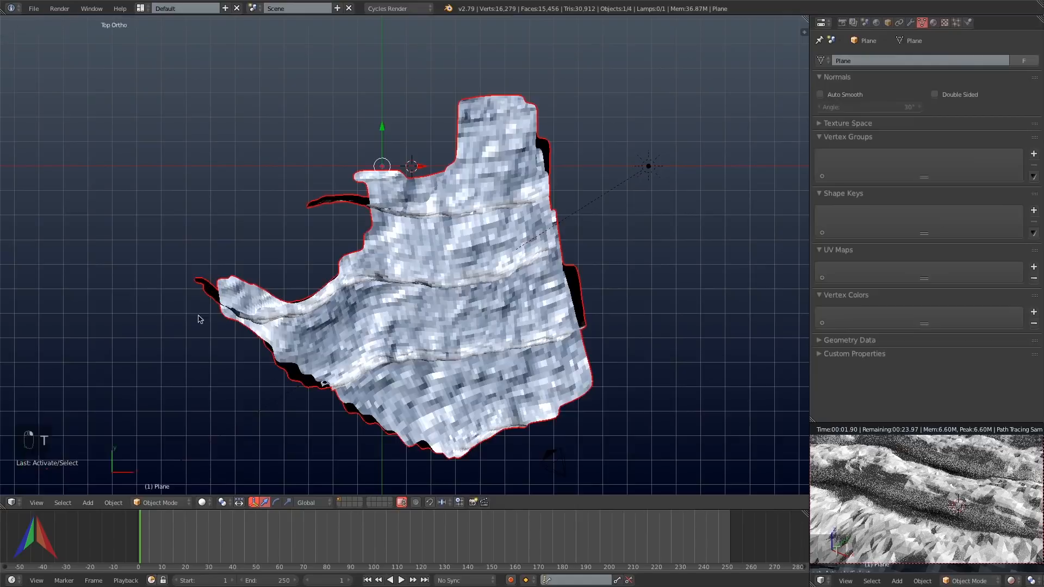
{"action": "left_click", "coordinate": [8, 31]}
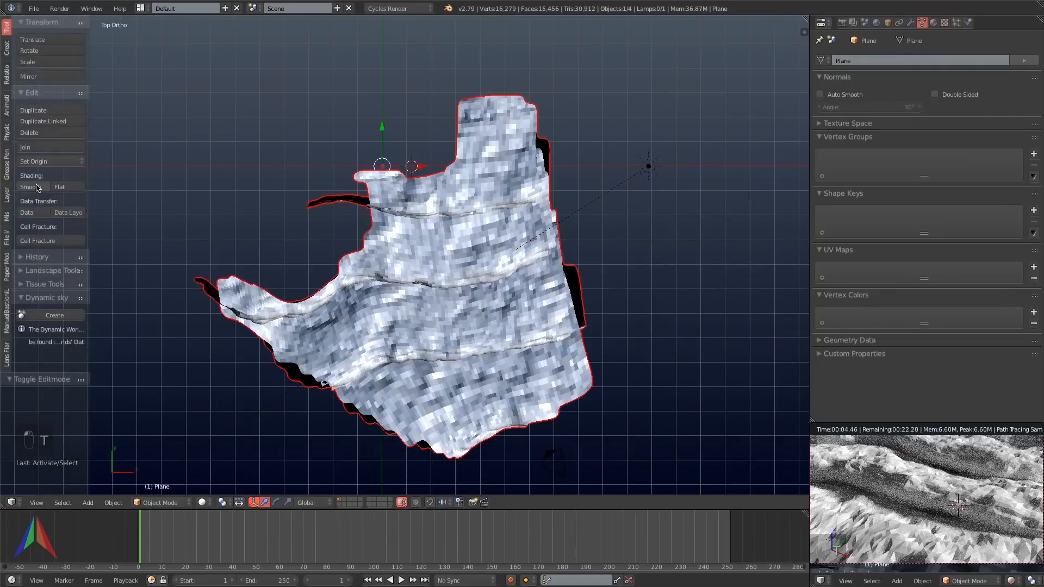
{"action": "key", "text": "t"}
{"action": "left_click", "coordinate": [910, 22]}
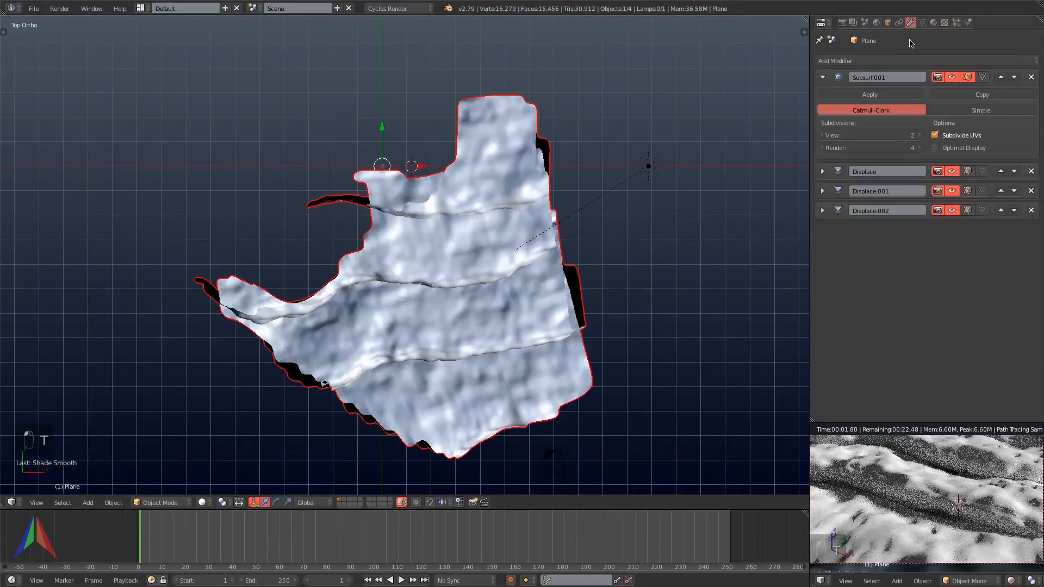
Use an Environment Texture with the image sky_vue2.jpg as the world background colour.
{"action": "left_click", "coordinate": [877, 23]}
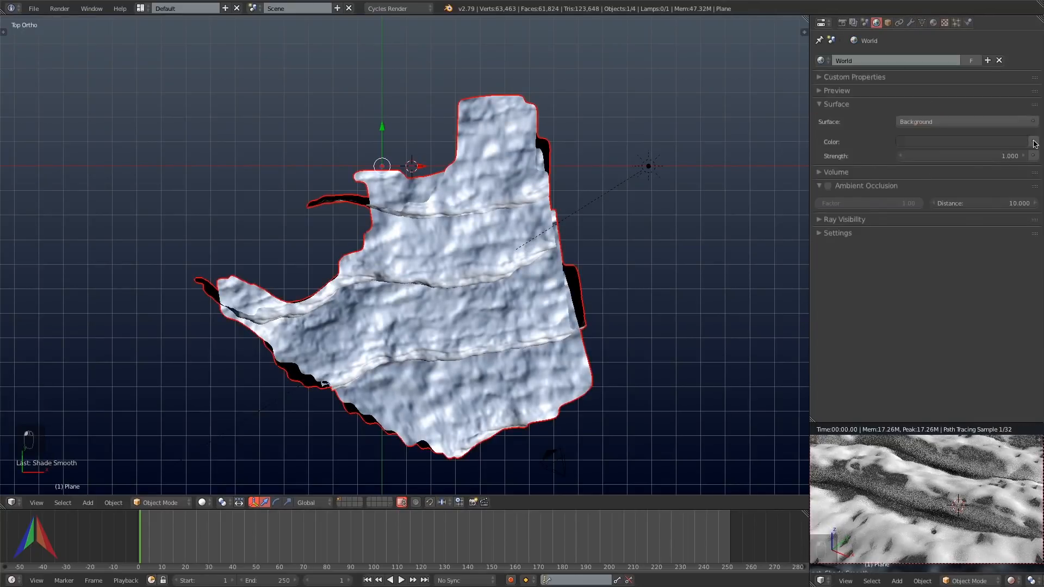
{"action": "left_click", "coordinate": [1034, 142]}
{"action": "left_click", "coordinate": [922, 167]}
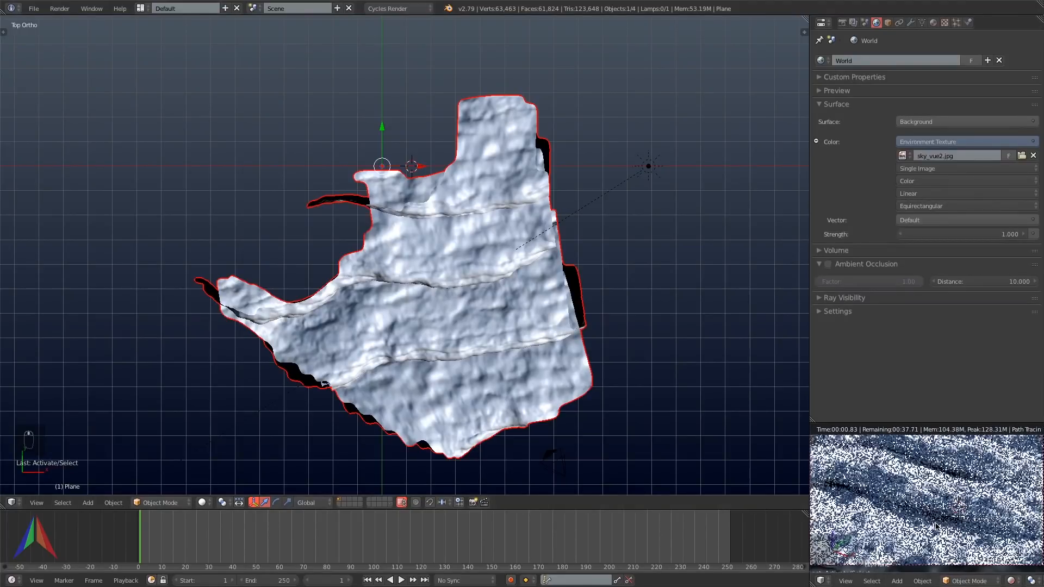
{"action": "middle_click_drag", "start_coordinate": [936, 526], "coordinate": [939, 533], "text": "shift"}
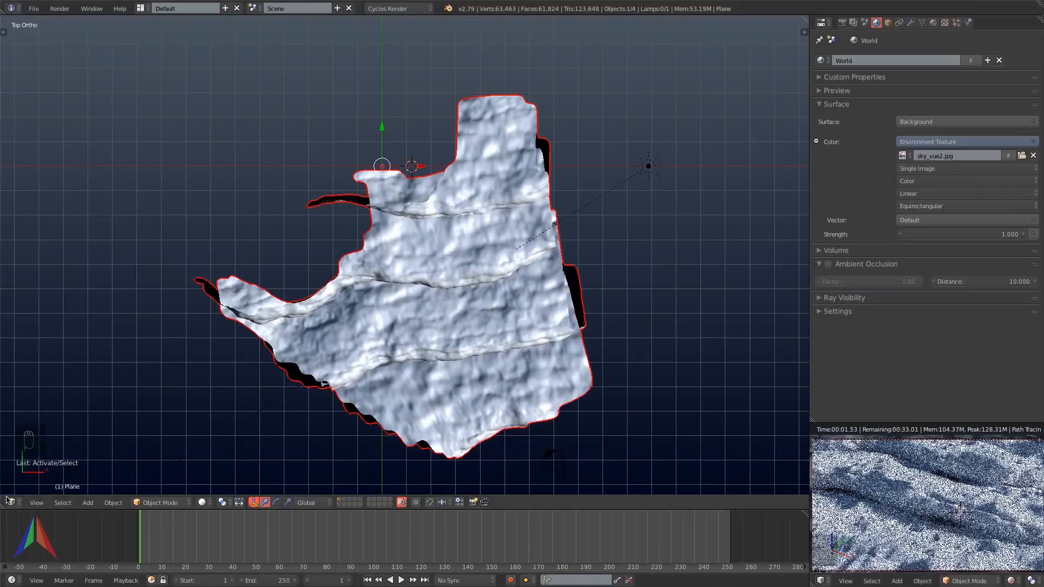
Switch the main area to the Node Editor and show the plane's material nodes.
{"action": "left_click", "coordinate": [11, 502]}
{"action": "left_click", "coordinate": [32, 375]}
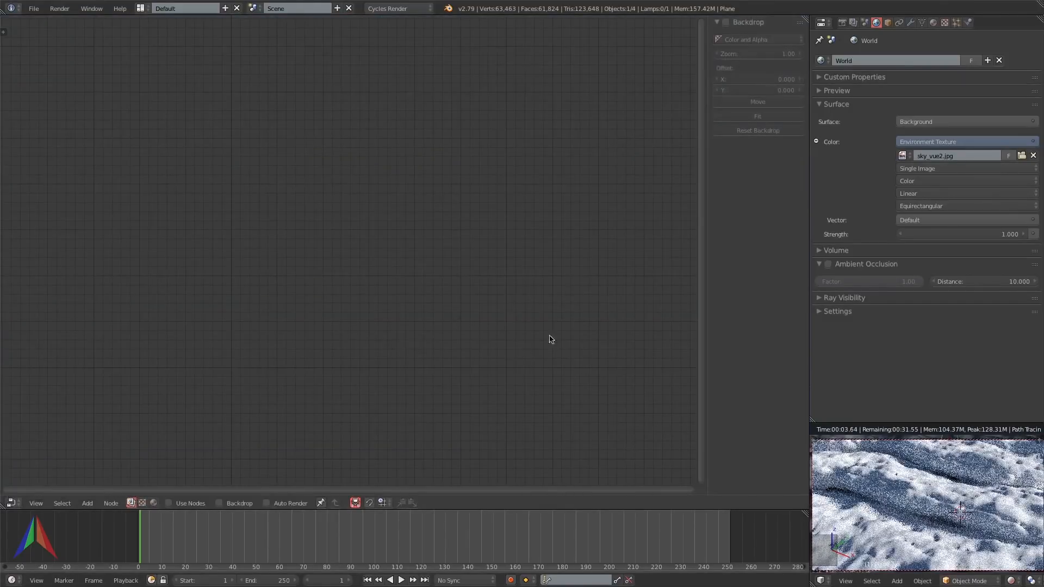
{"action": "key", "text": "Home"}
{"action": "left_click", "coordinate": [154, 502]}
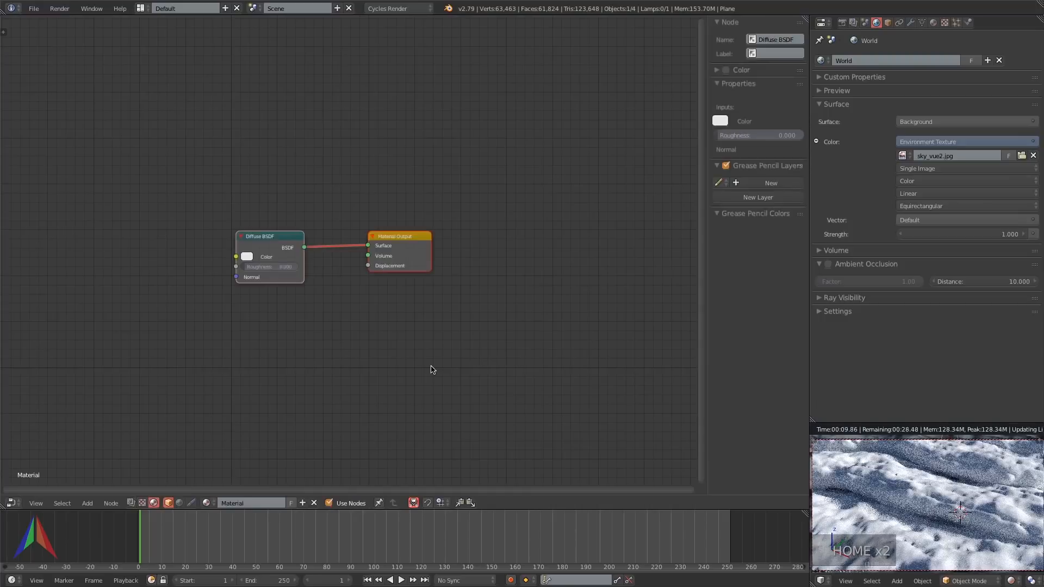
{"action": "middle_click_drag", "start_coordinate": [329, 295], "coordinate": [526, 289]}
Add an Image Texture node to the plane's material and place it below the Diffuse BSDF node.
{"action": "key", "text": "shift+a"}
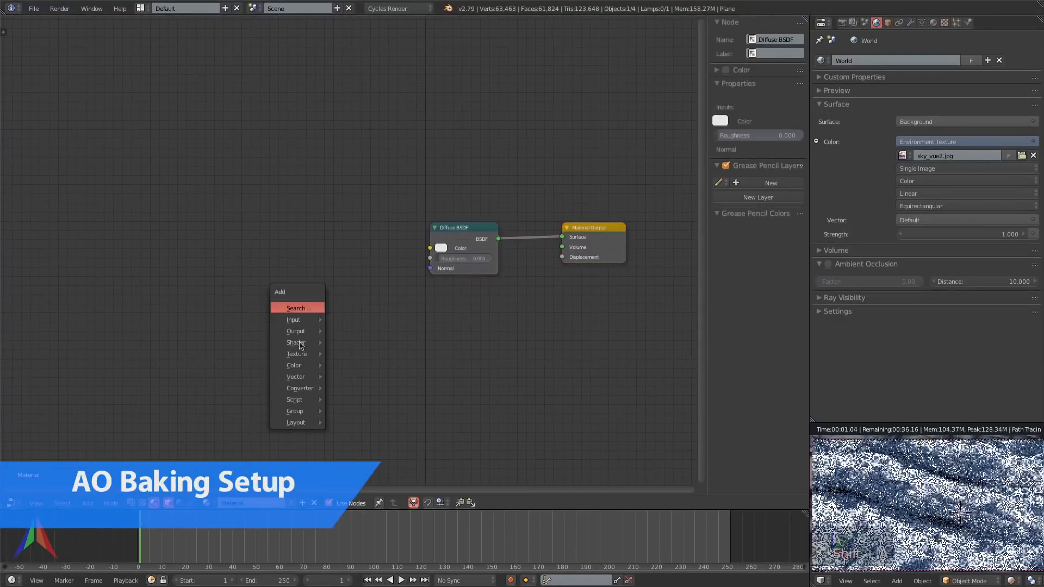
{"action": "mouse_move", "coordinate": [304, 354]}
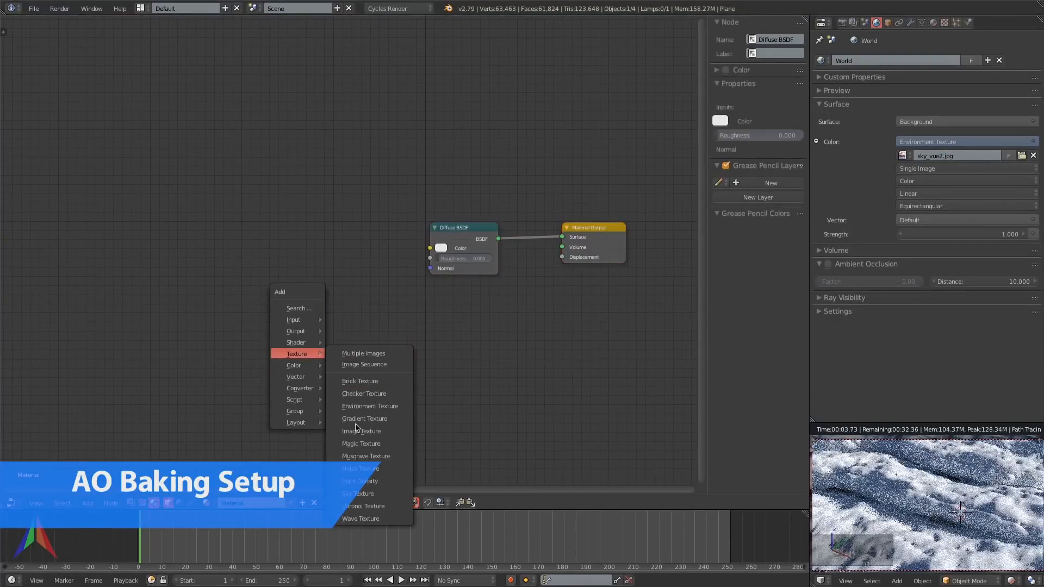
{"action": "left_click", "coordinate": [369, 392]}
{"action": "left_click", "coordinate": [204, 245]}
{"action": "scroll", "coordinate": [219, 292], "scroll_direction": "up", "scroll_amount": 4}
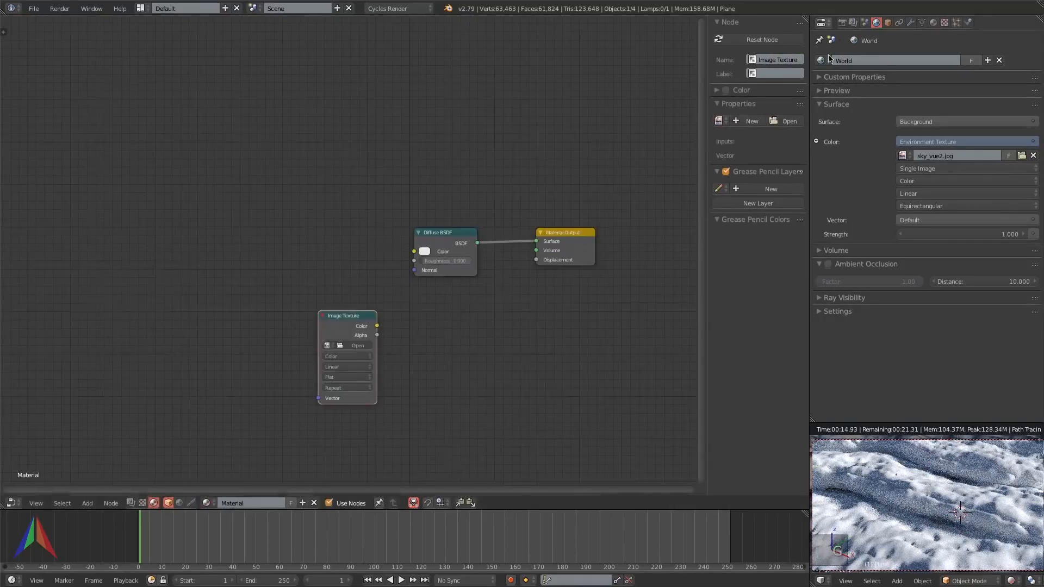
Split the node area in two, make the new half a UV/Image Editor and hide the node properties sidebar.
{"action": "left_click_drag", "start_coordinate": [805, 19], "coordinate": [469, 122]}
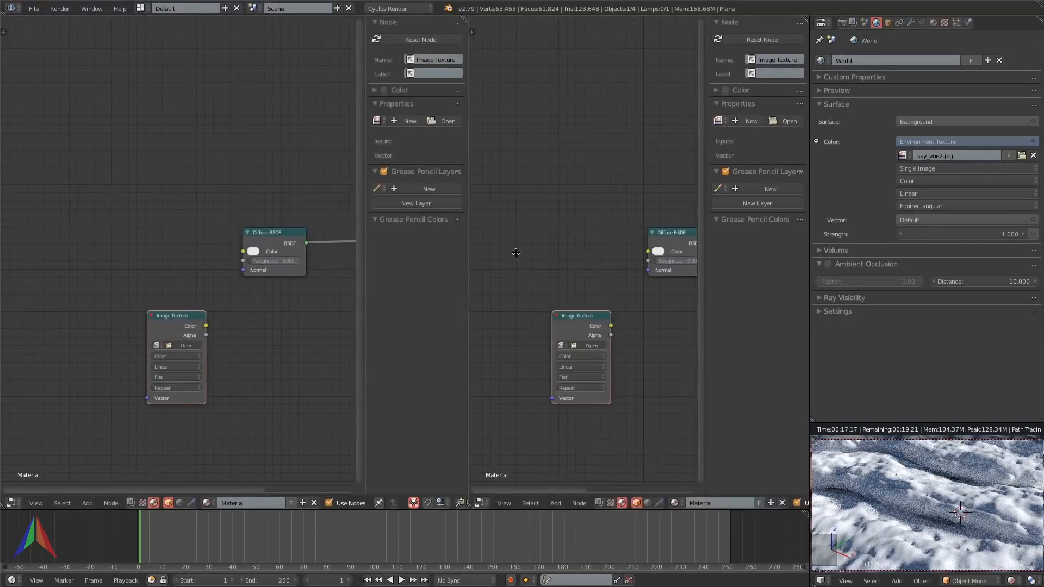
{"action": "left_click", "coordinate": [479, 503]}
{"action": "left_click", "coordinate": [512, 433]}
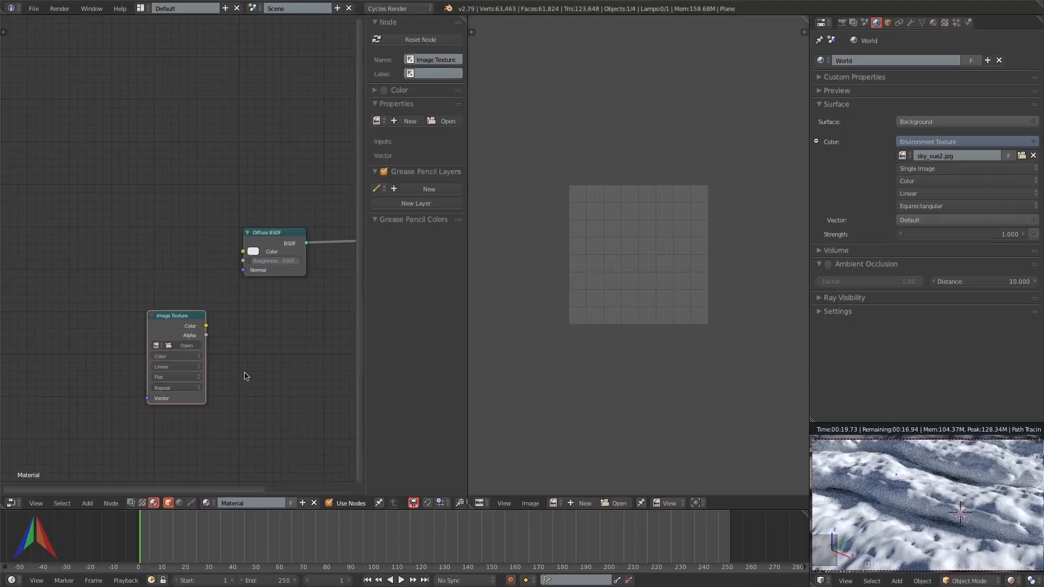
{"action": "key", "text": "n"}
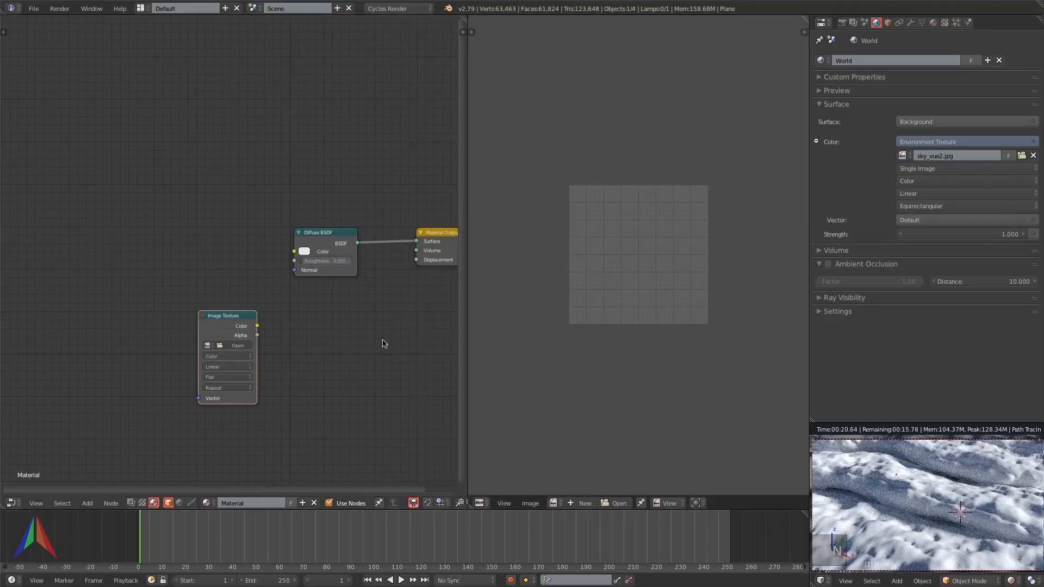
Create a new blank 1024 × 1024 px image named AO in the image editor.
{"action": "left_click", "coordinate": [530, 503]}
{"action": "left_click", "coordinate": [549, 489]}
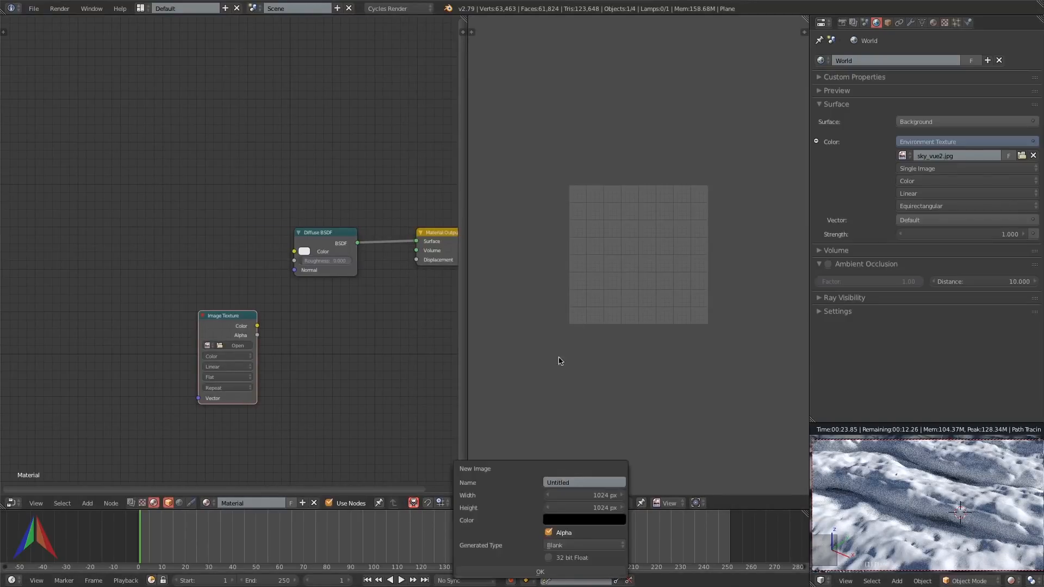
{"action": "left_click", "coordinate": [566, 484]}
{"action": "key", "text": "Return"}
{"action": "left_click", "coordinate": [540, 572]}
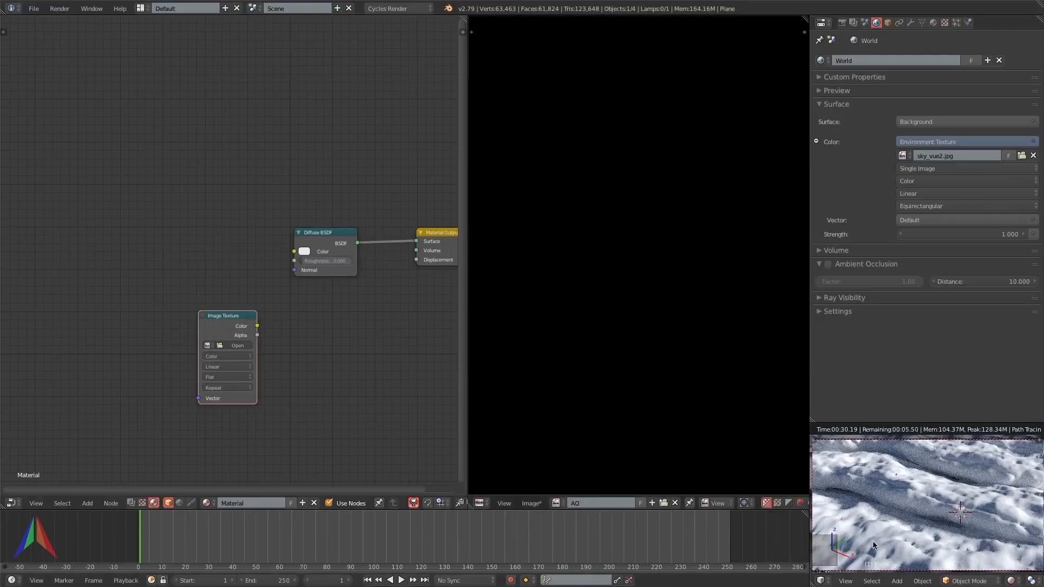
Unwrap all of the plane's faces with Smart UV Project, average the island scale and pack the islands.
{"action": "key", "text": "z"}
{"action": "key", "text": "Tab"}
{"action": "key", "text": "a"}
{"action": "key", "text": "a"}
{"action": "key", "text": "u"}
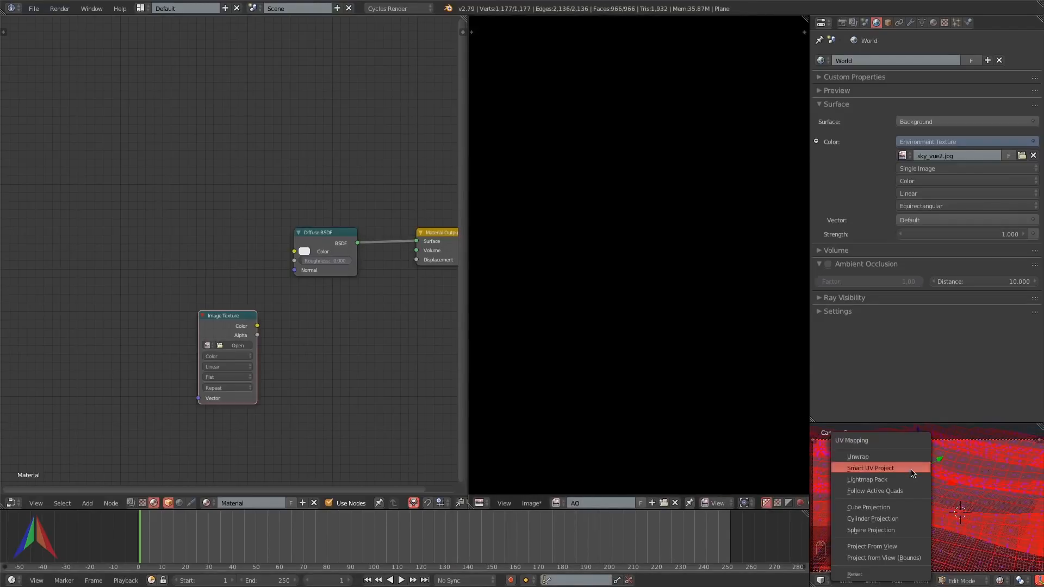
{"action": "left_click", "coordinate": [911, 469]}
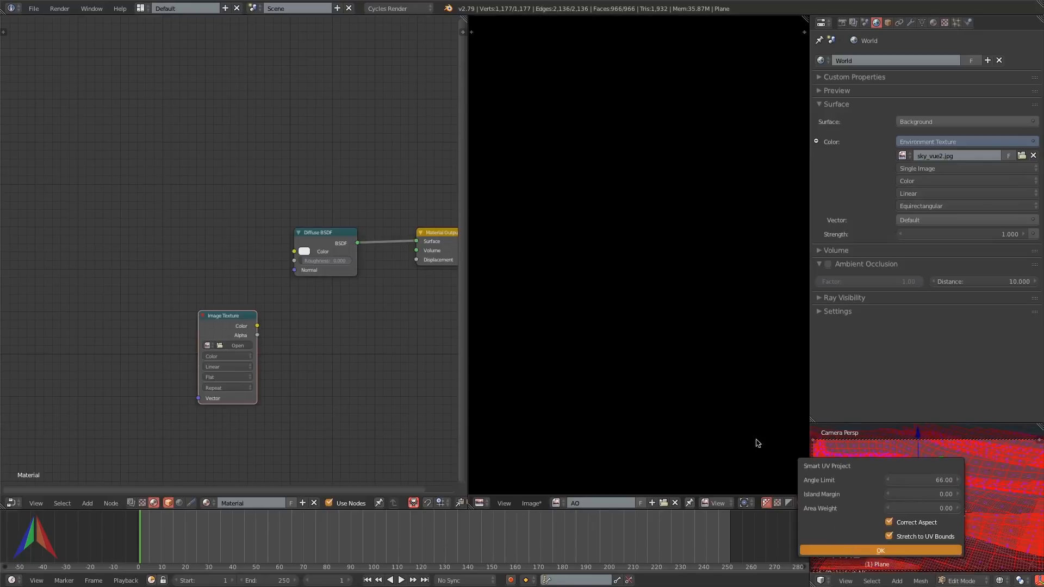
{"action": "key", "text": "Return"}
{"action": "scroll", "coordinate": [675, 342], "scroll_direction": "down", "scroll_amount": 5}
{"action": "key", "text": "a"}
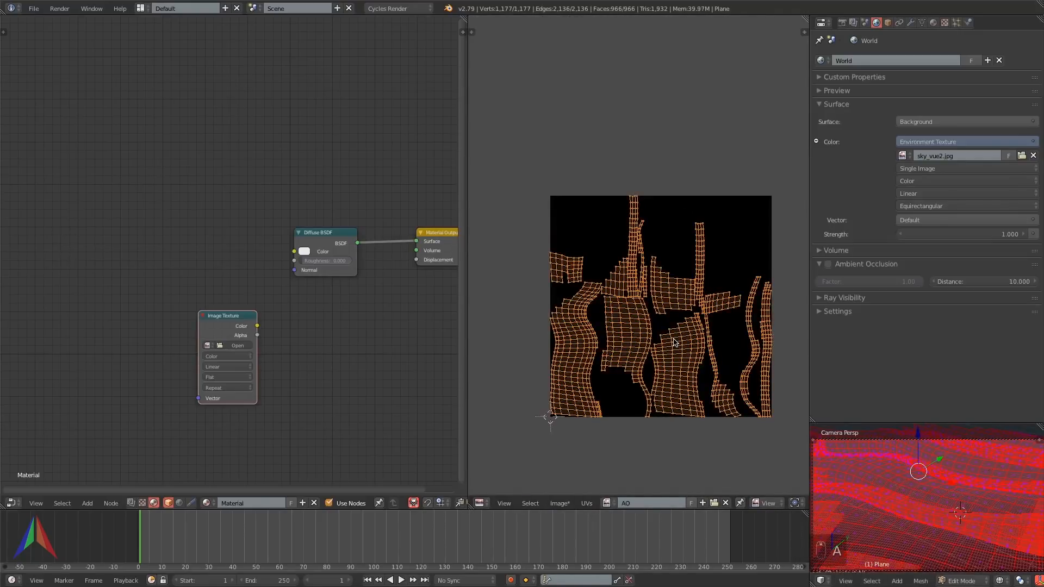
{"action": "key", "text": "ctrl+p"}
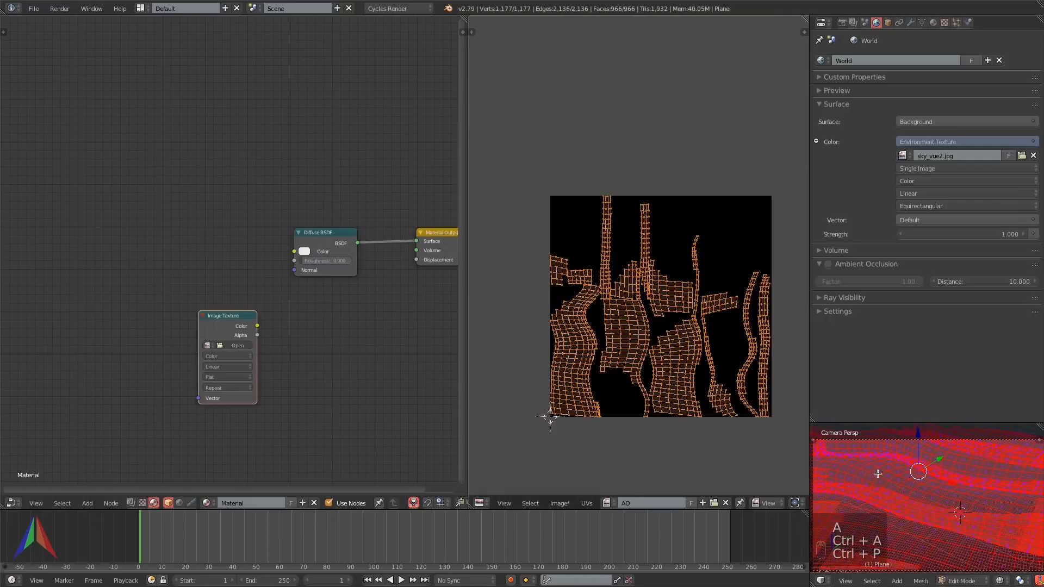
Unwrap the plane again into many smaller UV islands, average their scale and repack them.
{"action": "key", "text": "u"}
{"action": "left_click", "coordinate": [835, 507]}
{"action": "key", "text": "ctrl+a"}
{"action": "key", "text": "ctrl+p"}
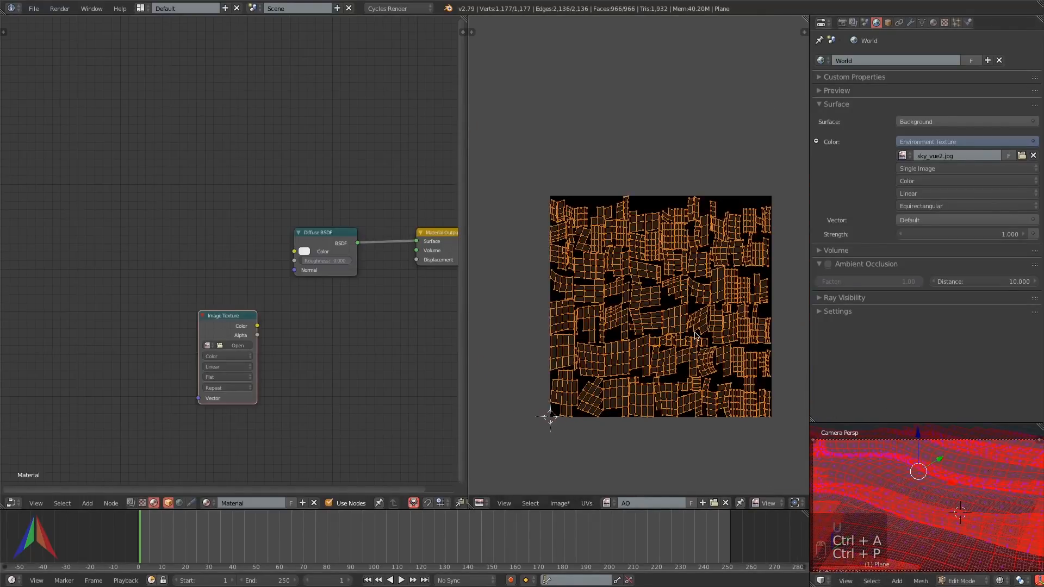
{"action": "key", "text": "ctrl+p"}
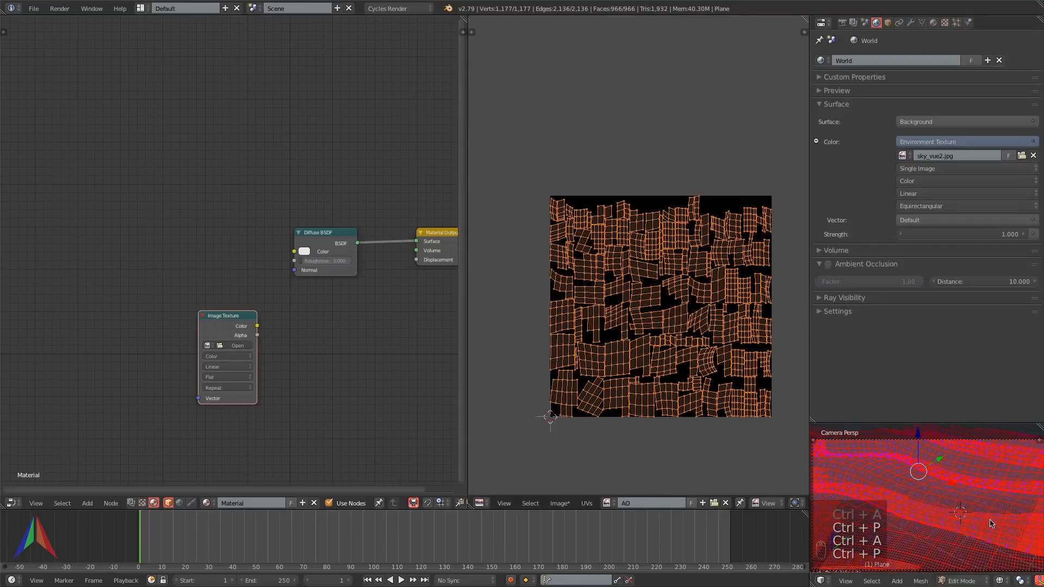
Return to Object Mode with the rendered preview and open the Image Texture node's list of images.
{"action": "key", "text": "Tab"}
{"action": "key", "text": "shift+z"}
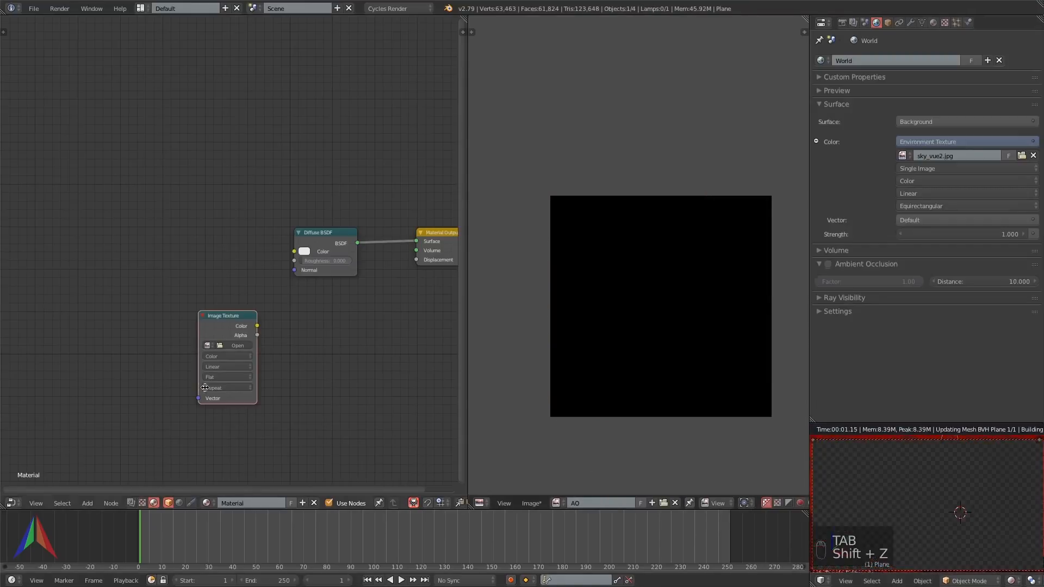
{"action": "scroll", "coordinate": [217, 344], "scroll_direction": "up", "scroll_amount": 2}
{"action": "left_click", "coordinate": [211, 326]}
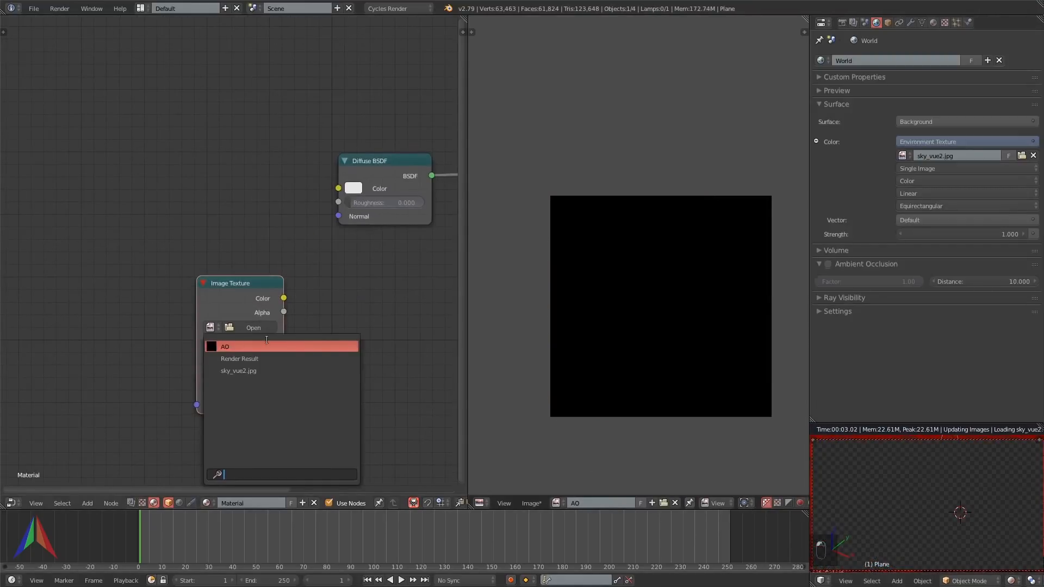
Merge the image editor area into the node area and turn it into a 3D View fitted to the camera.
{"action": "left_click_drag", "start_coordinate": [464, 19], "coordinate": [559, 190]}
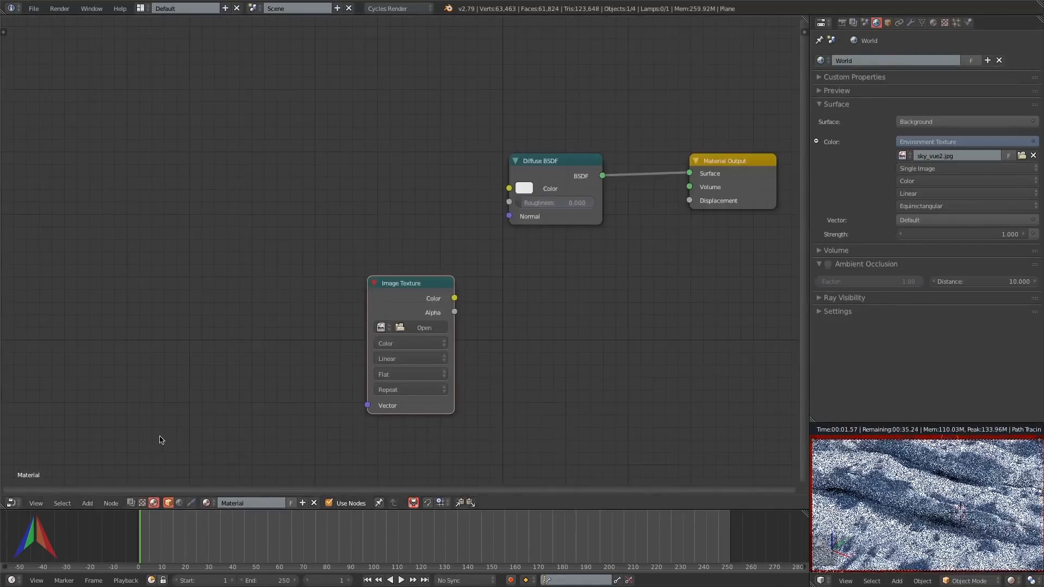
{"action": "left_click", "coordinate": [11, 503]}
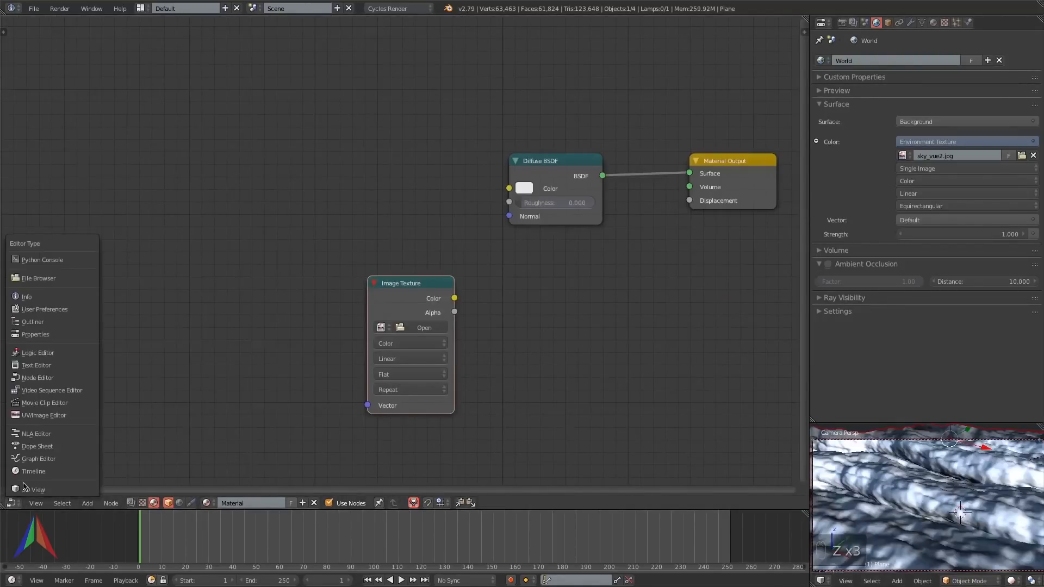
{"action": "left_click", "coordinate": [33, 417]}
{"action": "left_click", "coordinate": [11, 502]}
{"action": "left_click", "coordinate": [33, 490]}
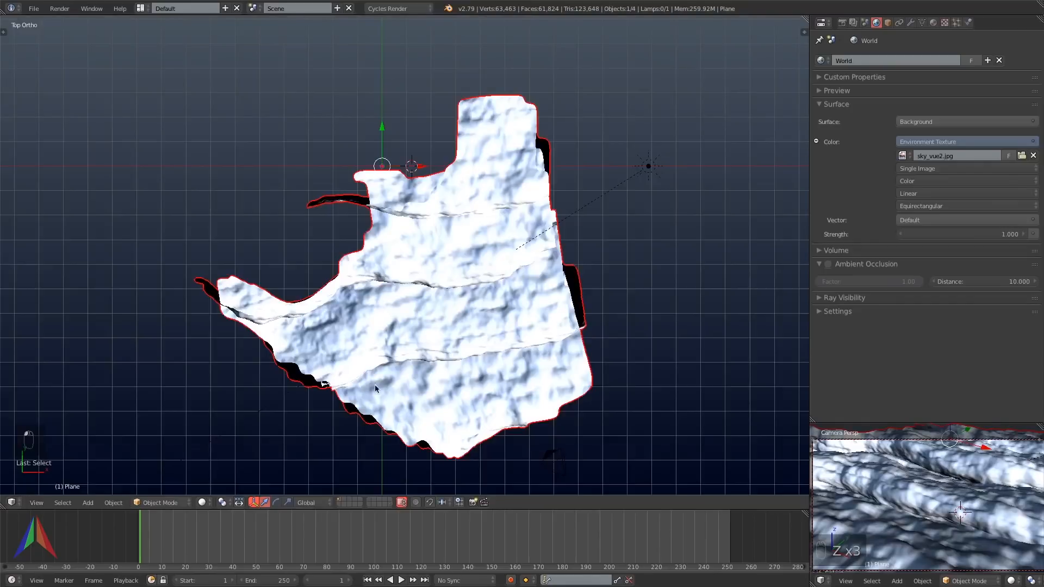
{"action": "key", "text": "KP_0"}
{"action": "key", "text": "Home"}
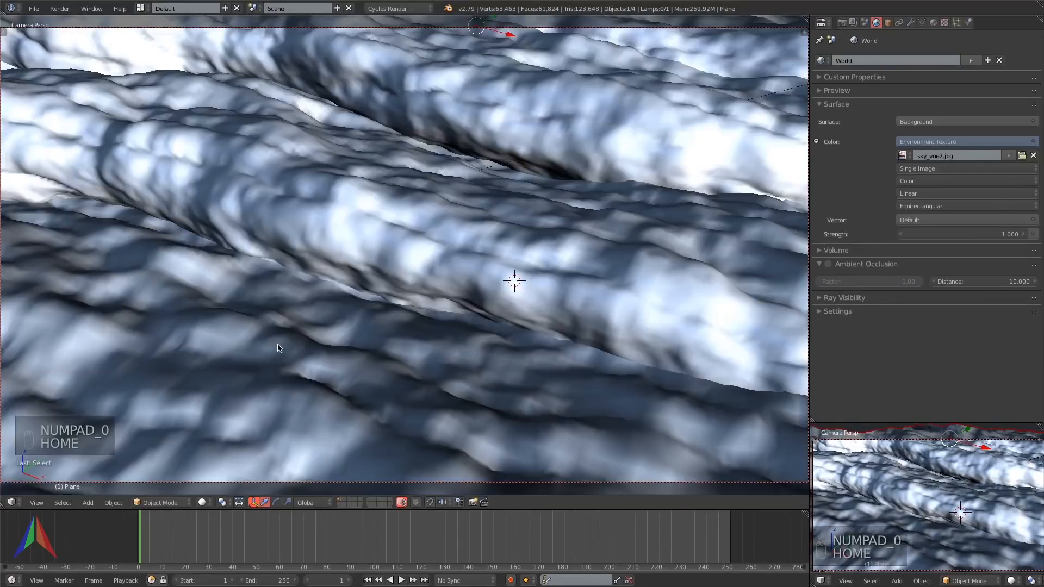
Add a fourth Displace modifier to the plane and set the Subsurf view subdivisions to 3.
{"action": "left_click", "coordinate": [911, 22]}
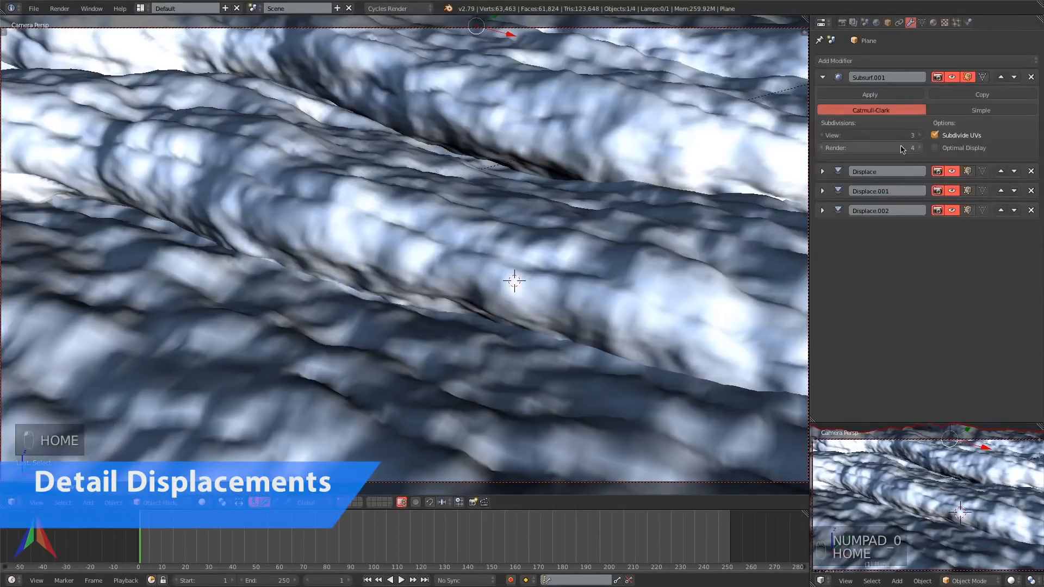
{"action": "left_click", "coordinate": [917, 135]}
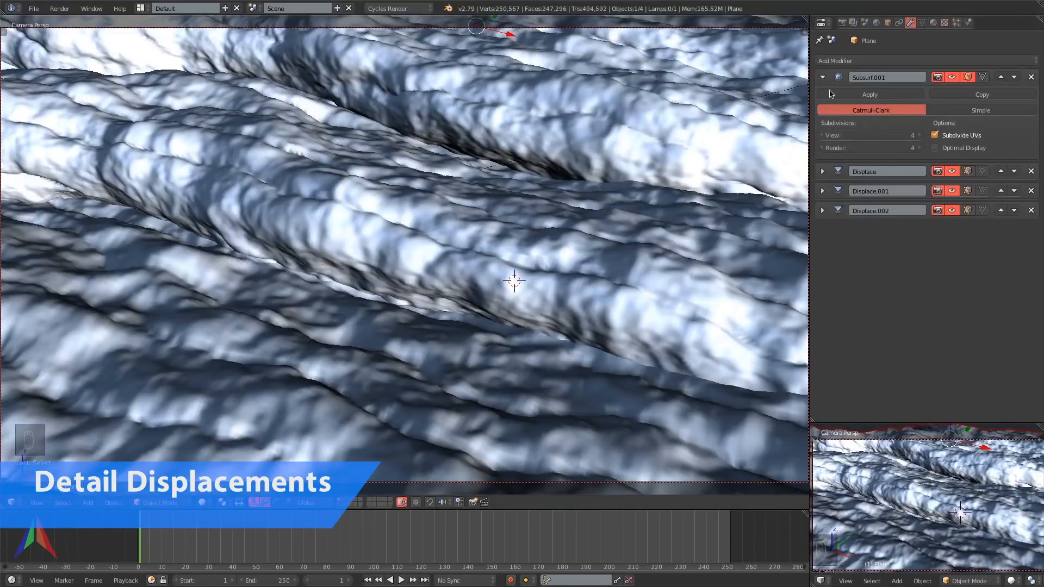
{"action": "left_click", "coordinate": [853, 61]}
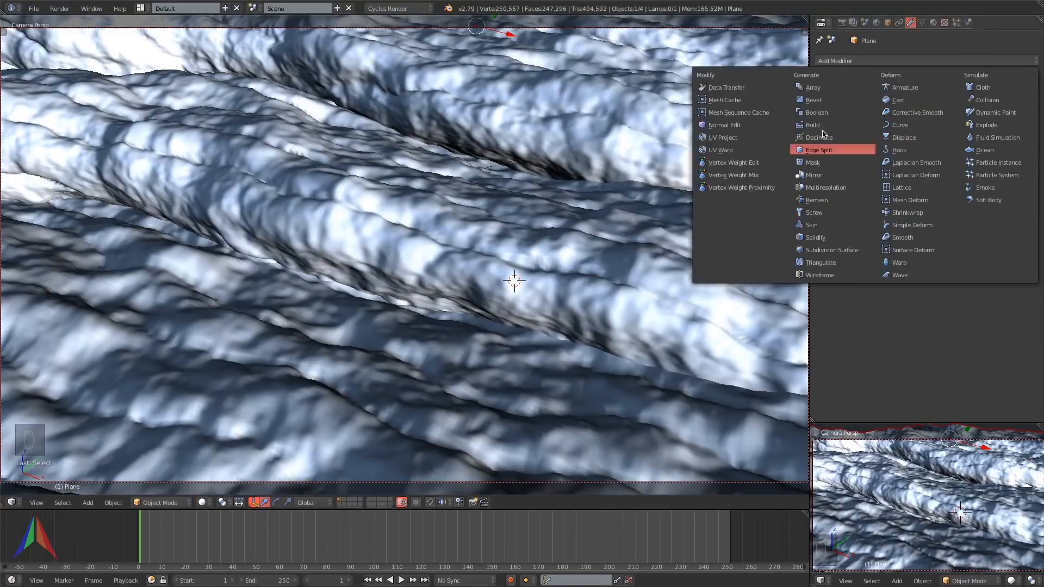
{"action": "left_click", "coordinate": [901, 137]}
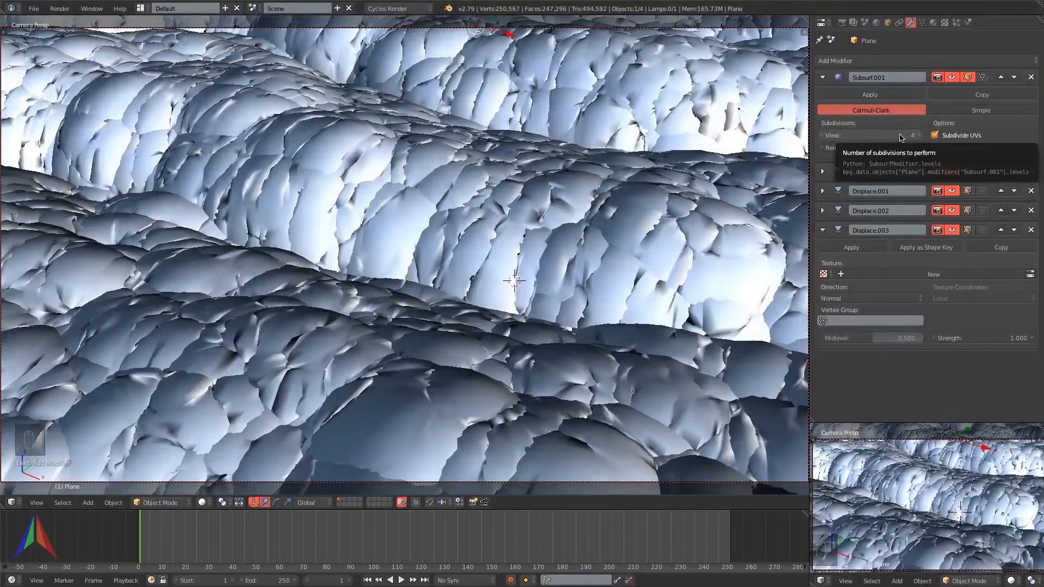
{"action": "left_click", "coordinate": [881, 135]}
{"action": "type", "text": "3"}
{"action": "key", "text": "Return"}
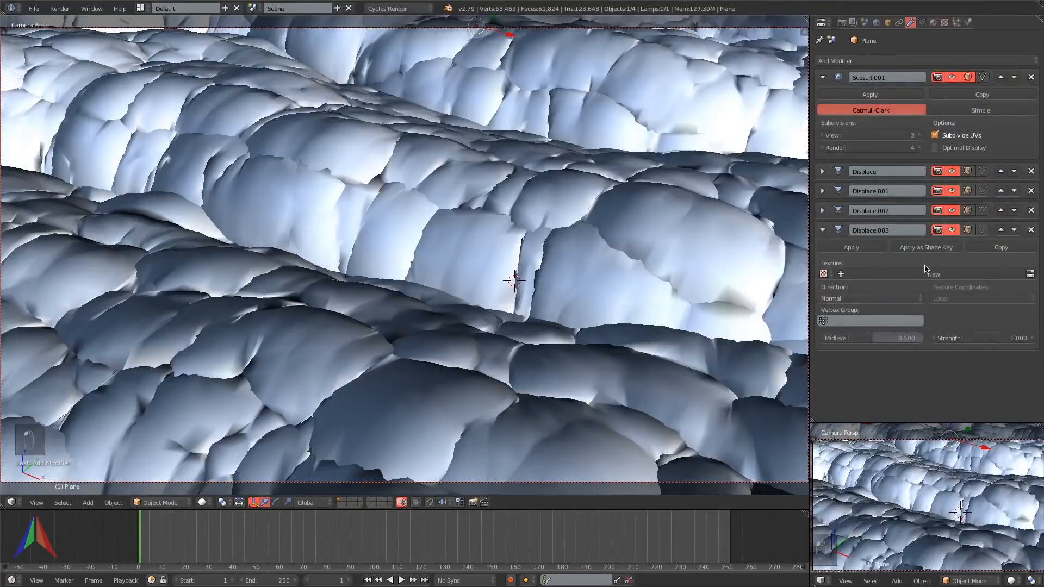
Create a Voronoi texture for the new Displace modifier and set its noise size to 0.1.
{"action": "left_click", "coordinate": [930, 273]}
{"action": "left_click", "coordinate": [1030, 274]}
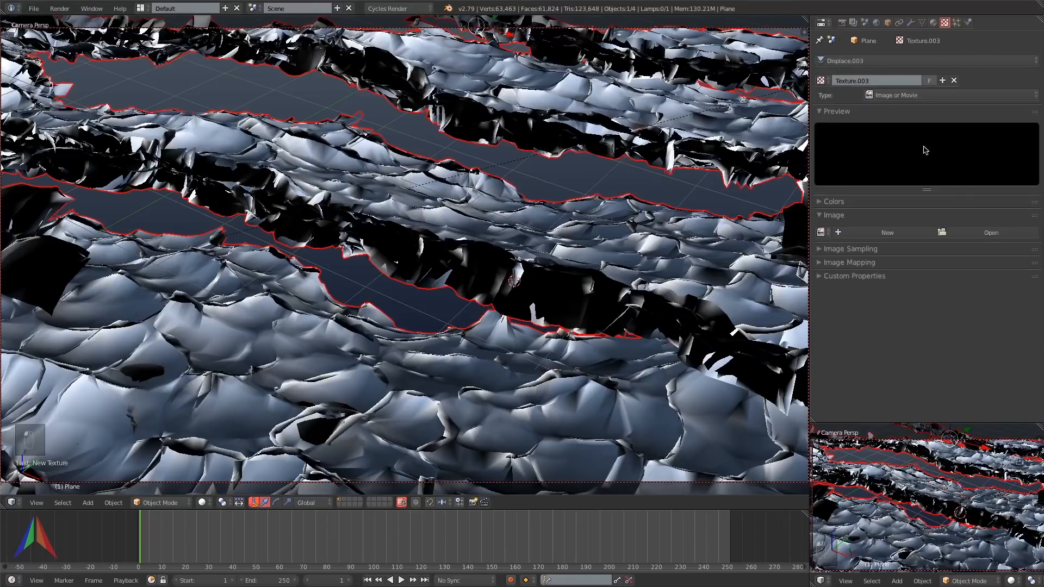
{"action": "left_click", "coordinate": [877, 96]}
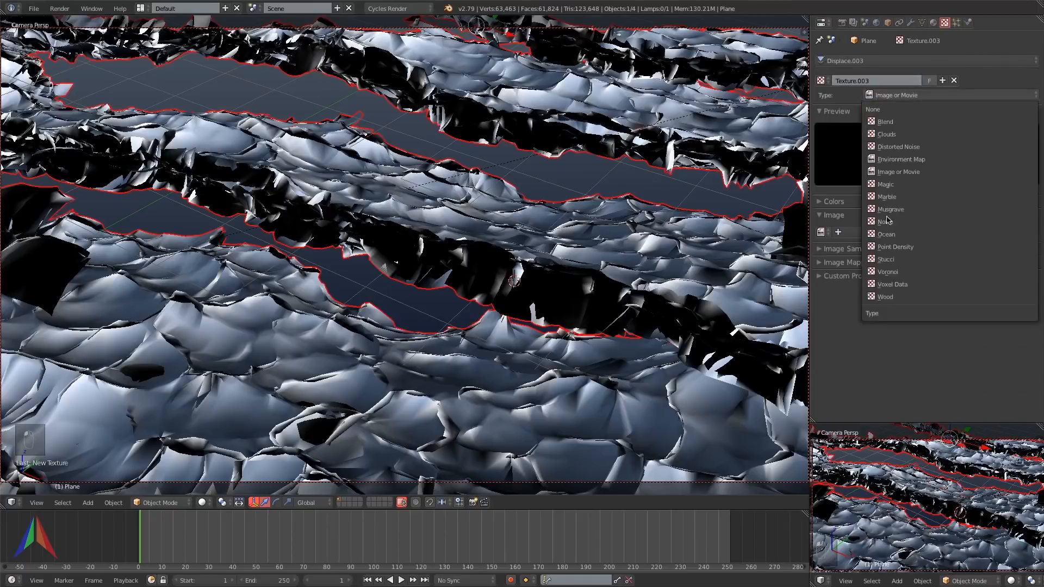
{"action": "left_click", "coordinate": [867, 272]}
{"action": "left_click", "coordinate": [878, 322]}
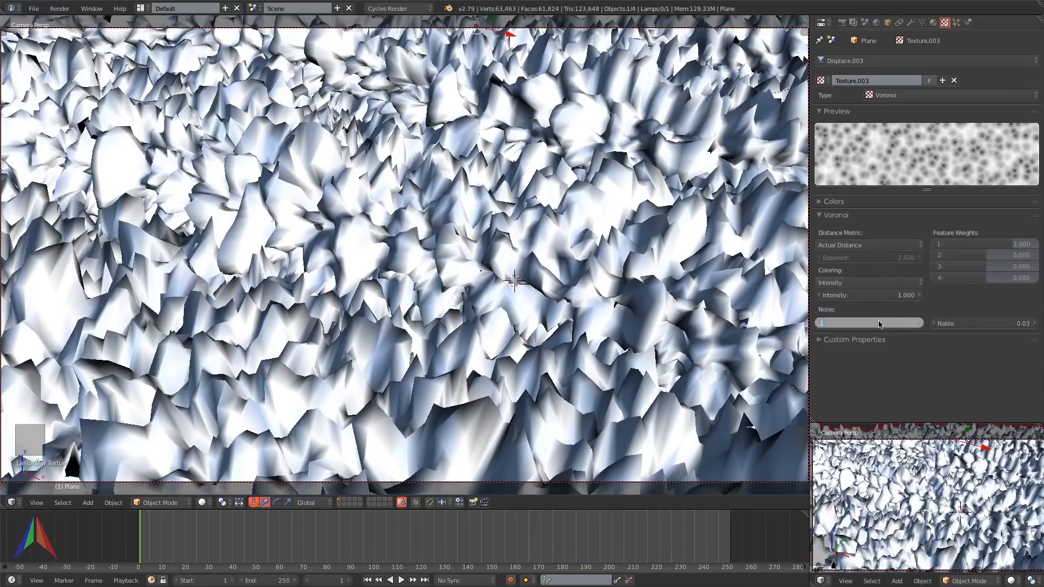
{"action": "type", "text": ".1"}
{"action": "key", "text": "Return"}
Change the displacement texture type to Clouds and its noise basis to Voronoi Crackle.
{"action": "left_click", "coordinate": [897, 98]}
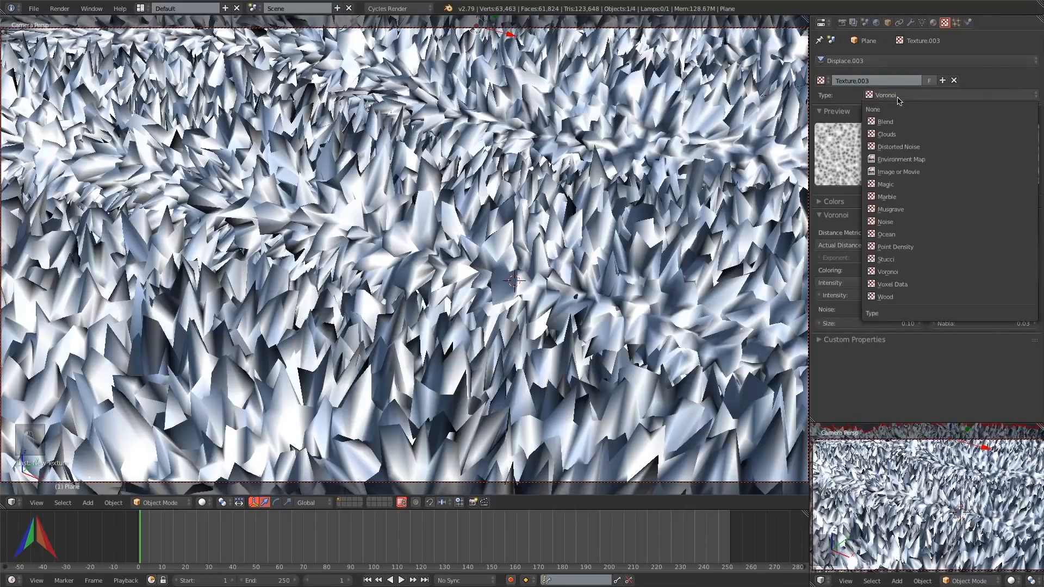
{"action": "left_click", "coordinate": [897, 135]}
{"action": "left_click", "coordinate": [940, 276]}
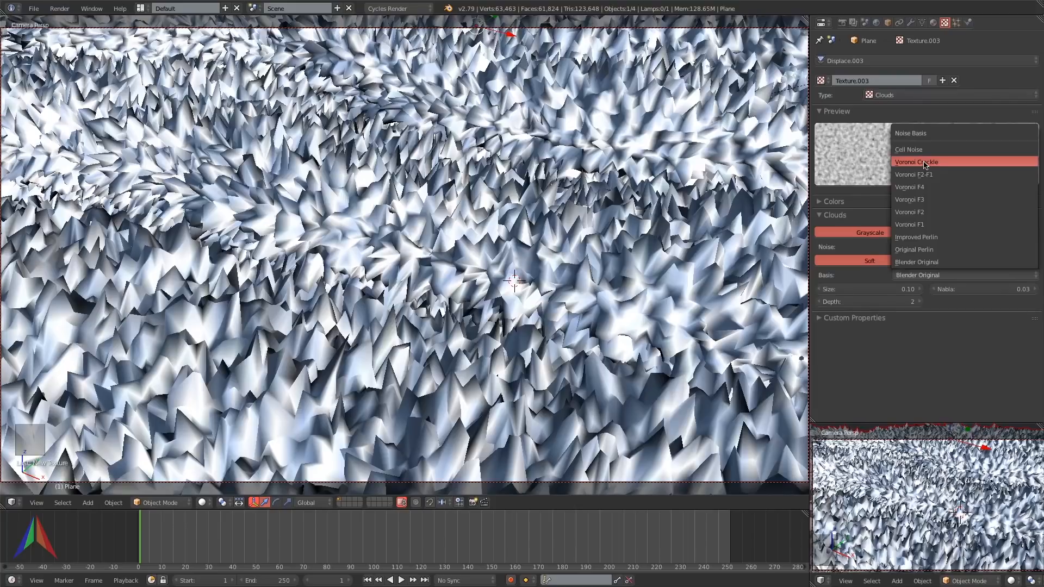
{"action": "key", "text": "Return"}
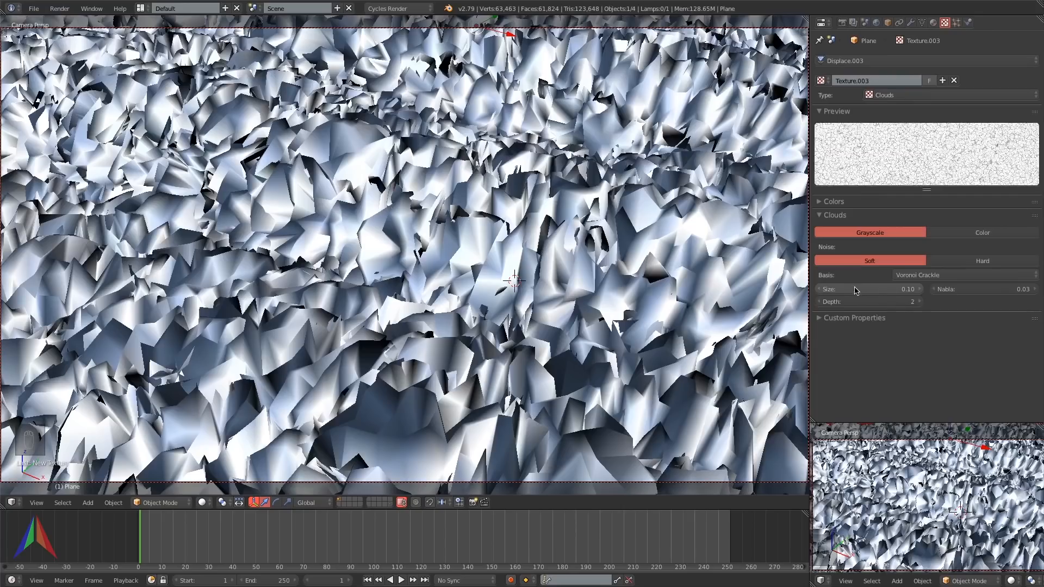
Set the strength of the newest Displace modifier to 0.05.
{"action": "left_click", "coordinate": [910, 23]}
{"action": "left_click", "coordinate": [971, 337]}
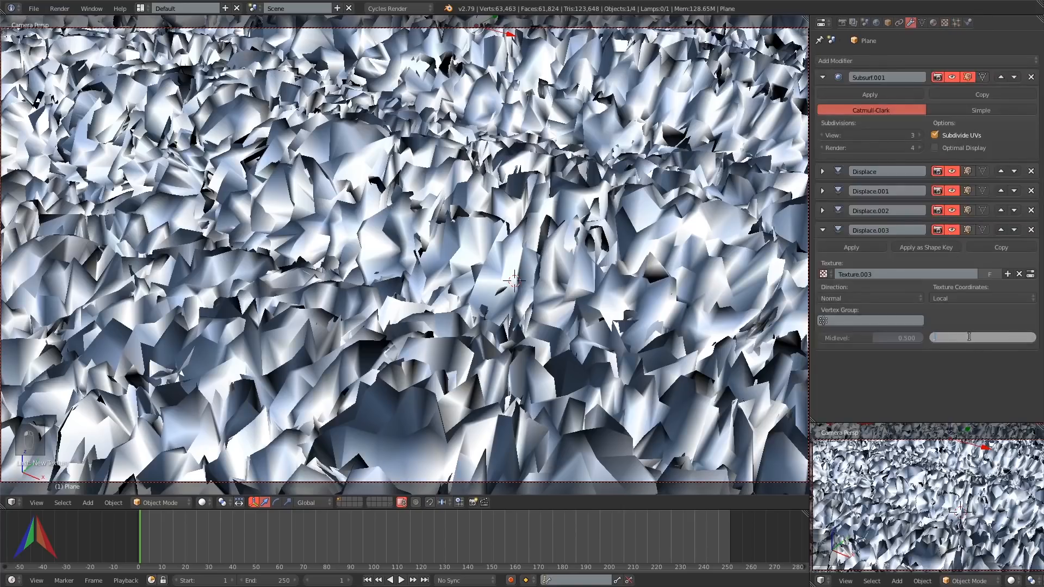
{"action": "key", "text": "Return"}
{"action": "double_click", "coordinate": [969, 338]}
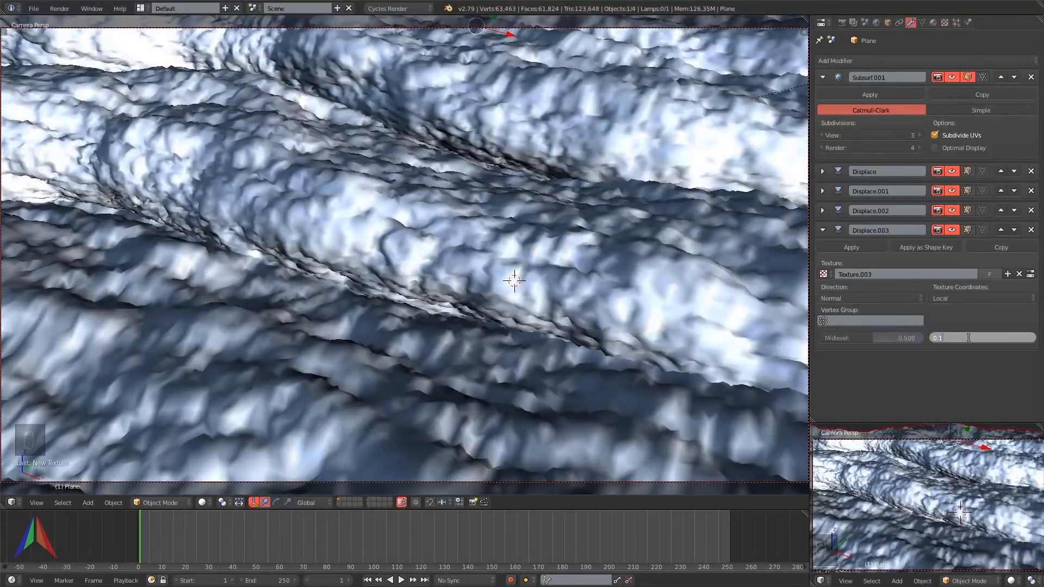
{"action": "type", "text": "0.05"}
{"action": "key", "text": "Return"}
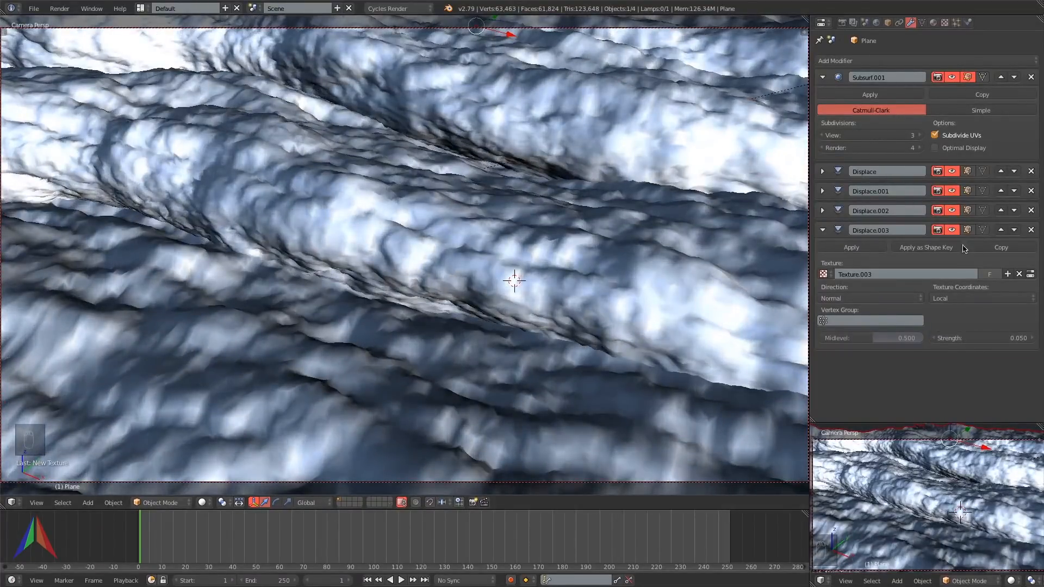
Set the noise size of the newest displacement's Clouds texture to 0.2.
{"action": "left_click", "coordinate": [1030, 275]}
{"action": "left_click", "coordinate": [888, 289]}
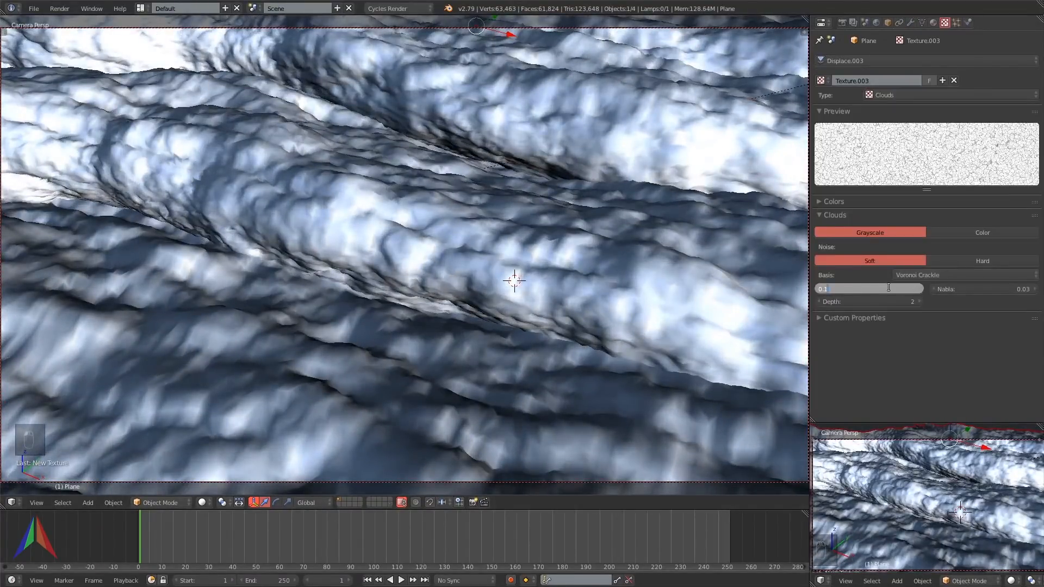
{"action": "type", "text": "0.2"}
{"action": "key", "text": "Return"}
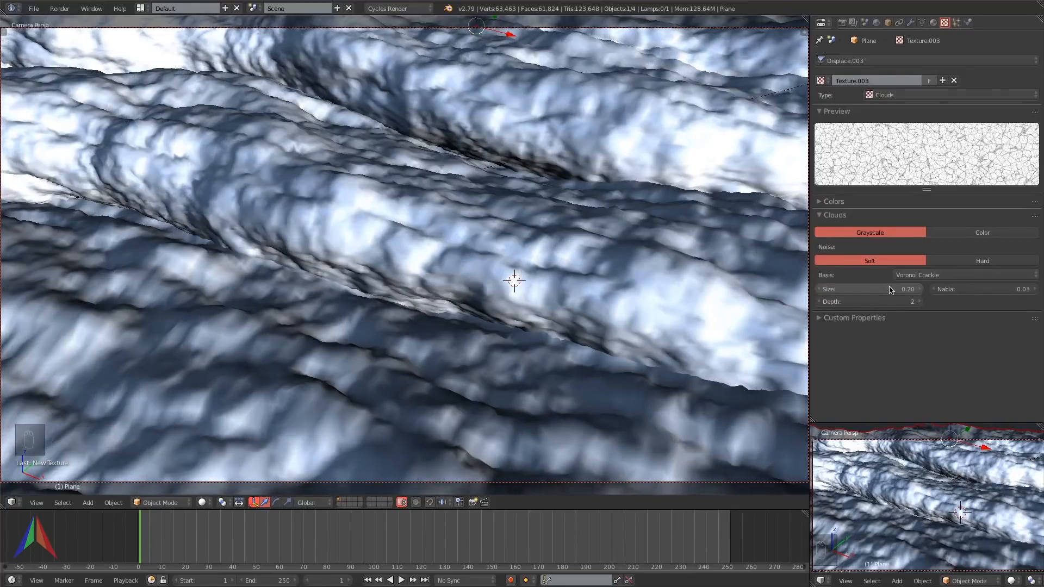
Raise the Subsurf view subdivisions to 4 and set the Voronoi Crackle texture's noise size to 0.3.
{"action": "left_click", "coordinate": [916, 24]}
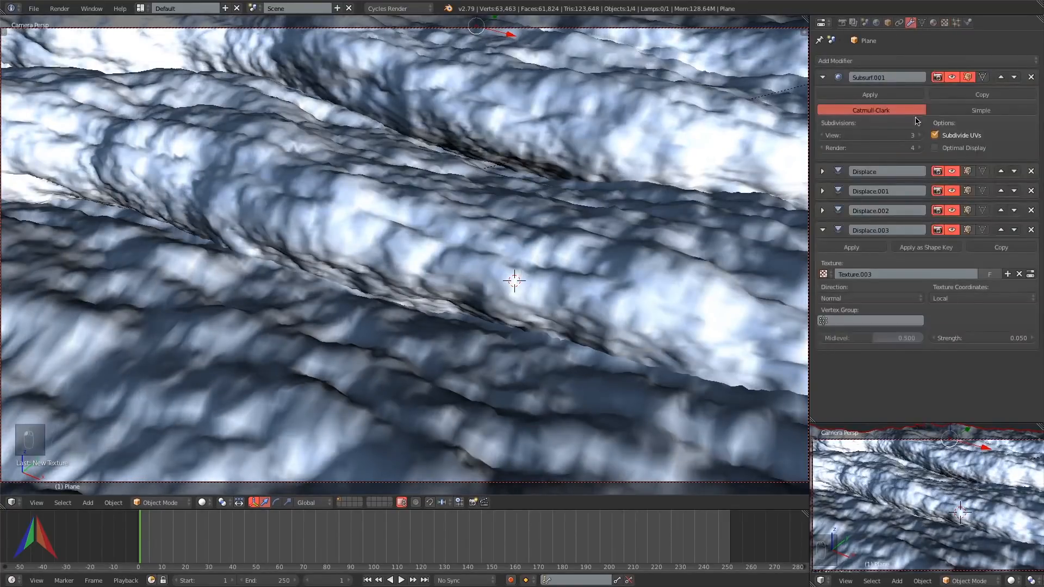
{"action": "left_click", "coordinate": [919, 135]}
{"action": "left_click", "coordinate": [1030, 275]}
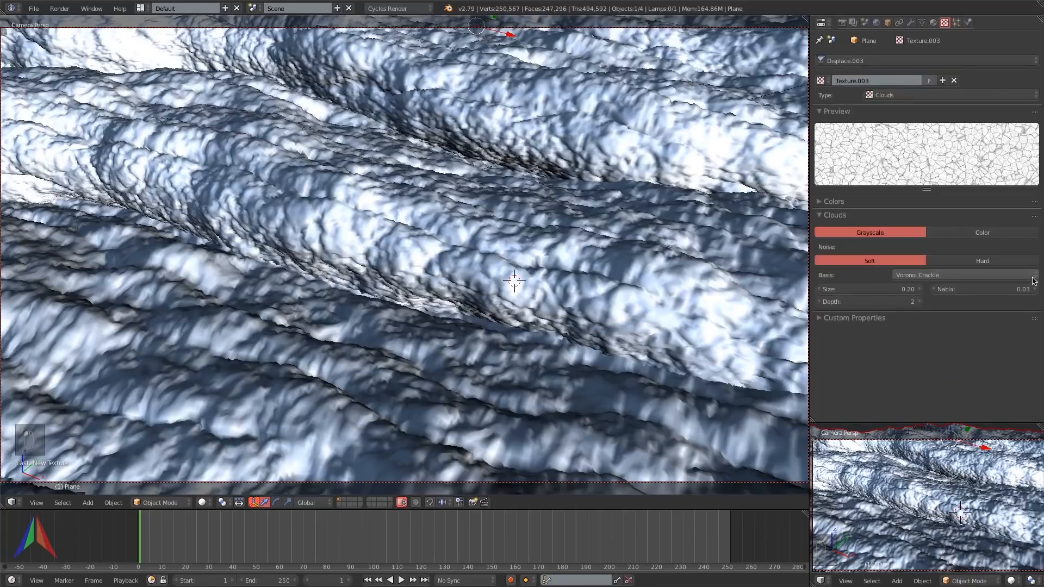
{"action": "left_click", "coordinate": [856, 287]}
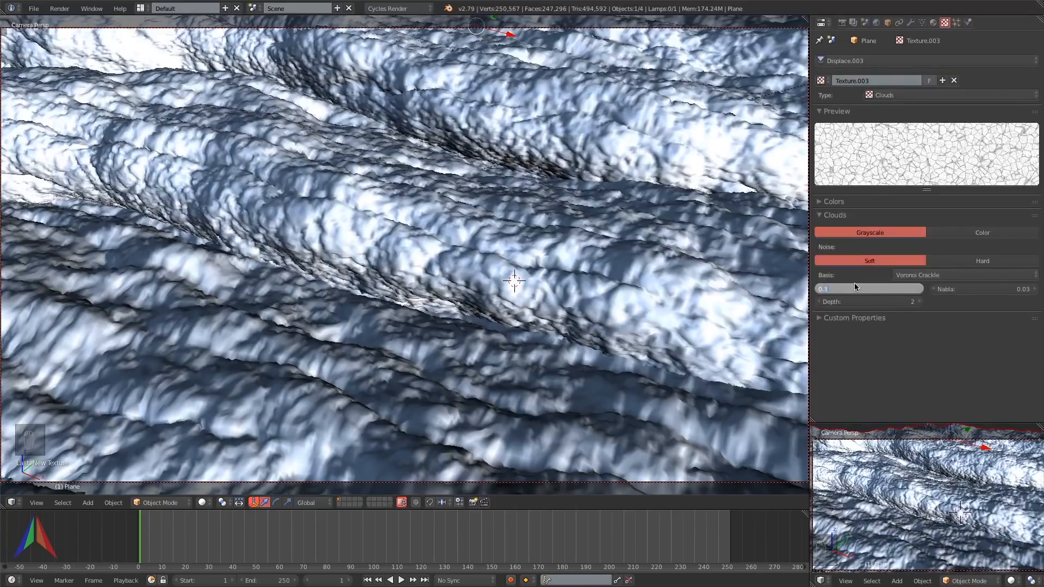
{"action": "type", "text": "0.3"}
{"action": "key", "text": "Return"}
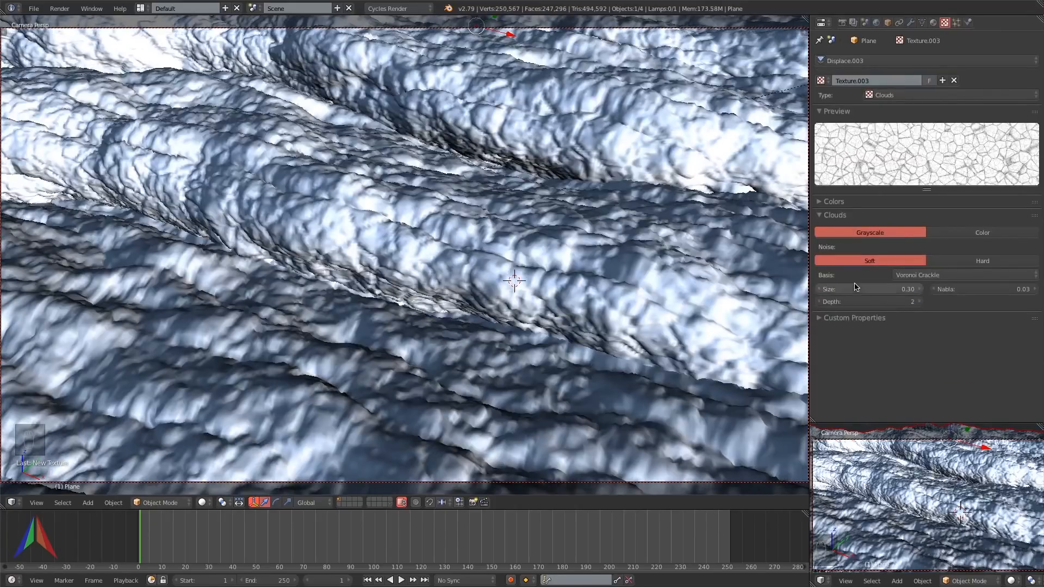
Hide the Subsurf modifier in the viewport, then put the plane in Weight Paint mode with an enlarged brush.
{"action": "left_click", "coordinate": [910, 22]}
{"action": "left_click", "coordinate": [952, 77]}
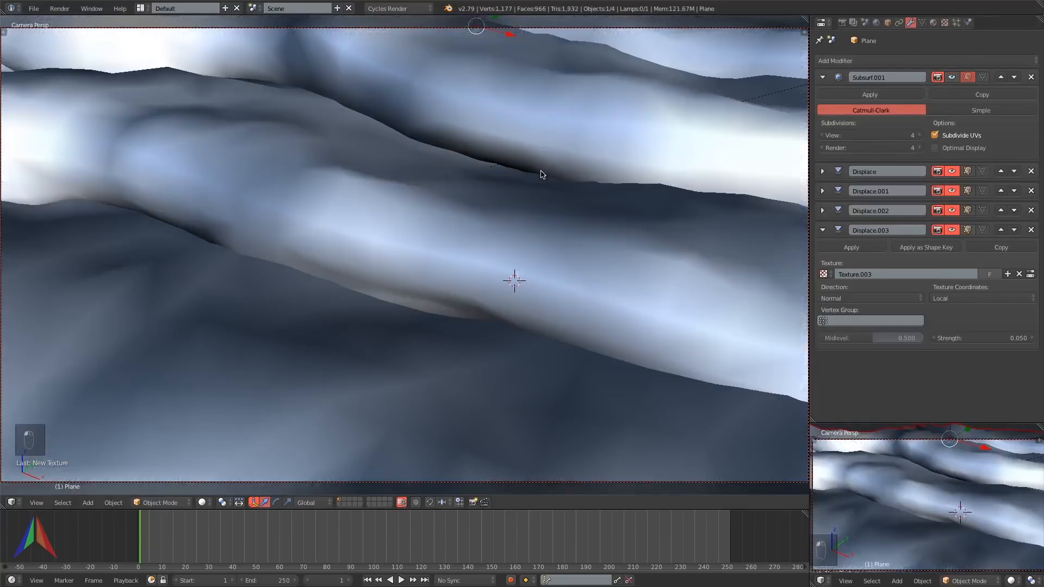
{"action": "key", "text": "ctrl+Tab"}
{"action": "key", "text": "bracketright"}
{"action": "key", "text": "bracketright"}
{"action": "key", "text": "bracketright"}
{"action": "key", "text": "bracketright"}
{"action": "key", "text": "bracketright"}
{"action": "key", "text": "bracketright"}
{"action": "key", "text": "bracketright"}
{"action": "key", "text": "bracketright"}
{"action": "key", "text": "bracketright"}
{"action": "key", "text": "bracketright"}
{"action": "key", "text": "bracketright"}
{"action": "key", "text": "bracketright"}
{"action": "key", "text": "bracketright"}
Paint separate weight patches on the central fold, the lower foreground, the upper fold and the left side of the plane.
{"action": "left_click_drag", "start_coordinate": [641, 293], "coordinate": [535, 260]}
{"action": "left_click_drag", "start_coordinate": [421, 242], "coordinate": [361, 228]}
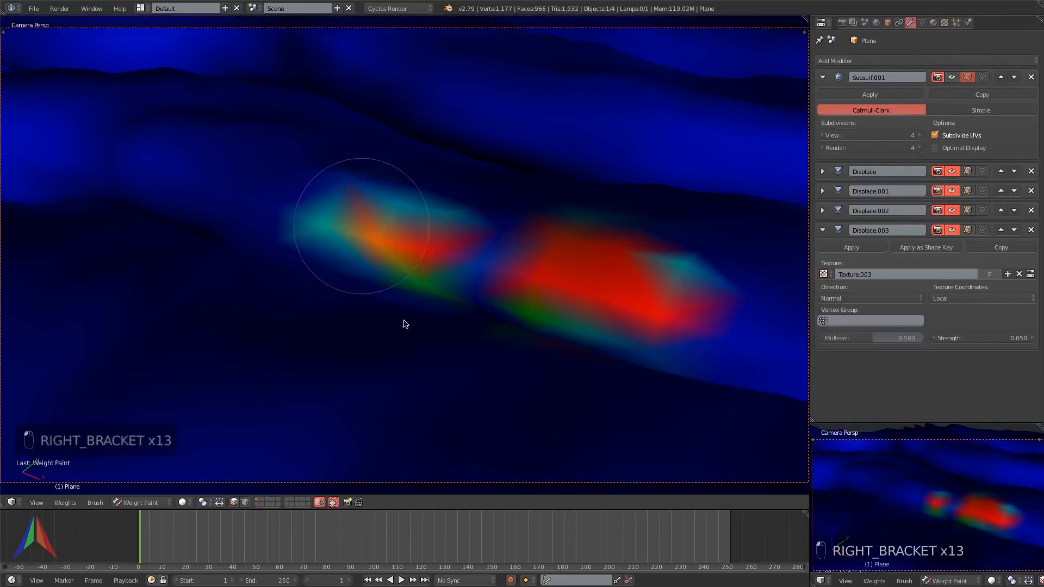
{"action": "left_click_drag", "start_coordinate": [535, 462], "coordinate": [426, 466]}
{"action": "left_click_drag", "start_coordinate": [299, 52], "coordinate": [250, 48]}
{"action": "left_click_drag", "start_coordinate": [154, 46], "coordinate": [71, 53]}
{"action": "left_click_drag", "start_coordinate": [30, 120], "coordinate": [36, 174]}
{"action": "left_click_drag", "start_coordinate": [90, 289], "coordinate": [109, 321]}
Return the plane to Object Mode and limit the newest Displace modifier to the vertex group Group.
{"action": "left_click", "coordinate": [152, 502]}
{"action": "left_click", "coordinate": [153, 476]}
{"action": "key", "text": "Tab"}
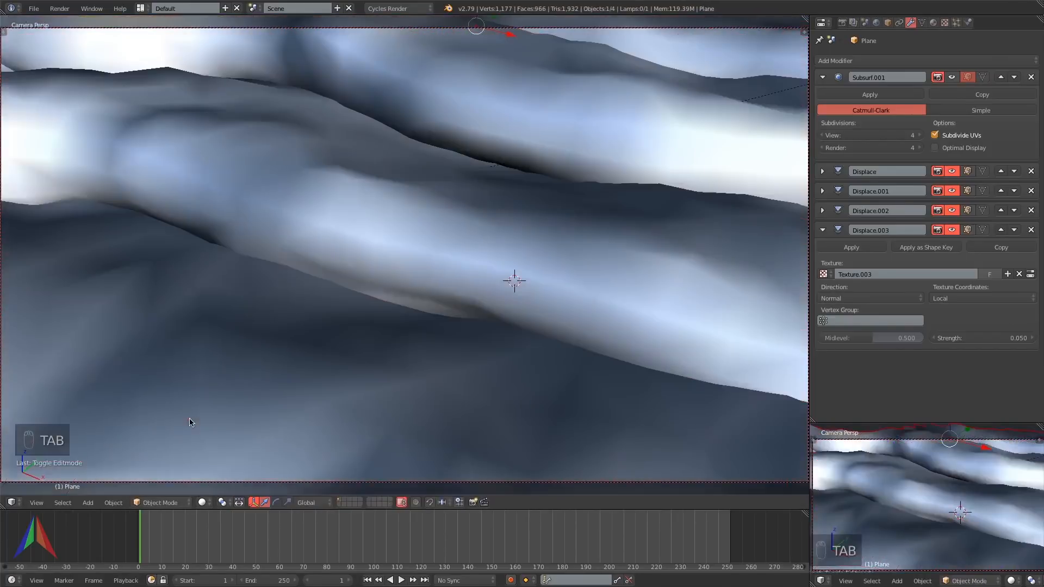
{"action": "left_click", "coordinate": [870, 320]}
{"action": "left_click", "coordinate": [848, 338]}
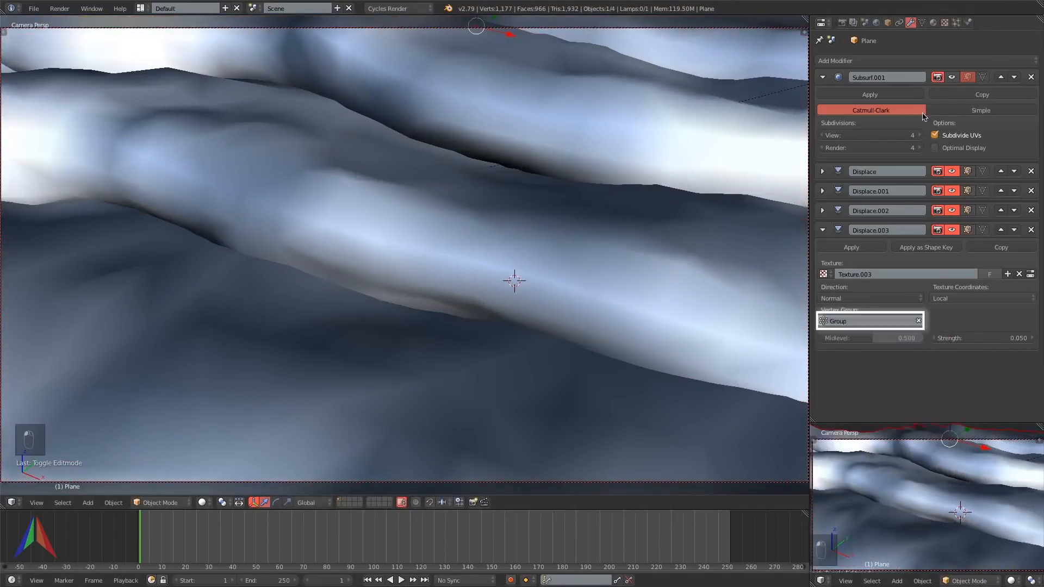
Show the Subsurf modifier in the viewport again, with render subdivisions set to 6 and view subdivisions to 4.
{"action": "left_click", "coordinate": [919, 148]}
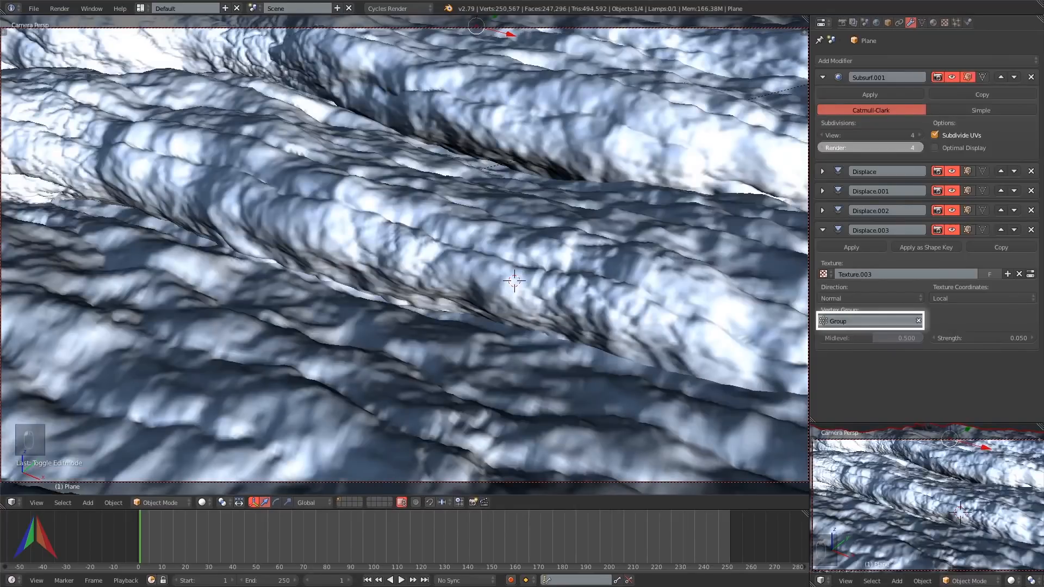
{"action": "left_click", "coordinate": [919, 136]}
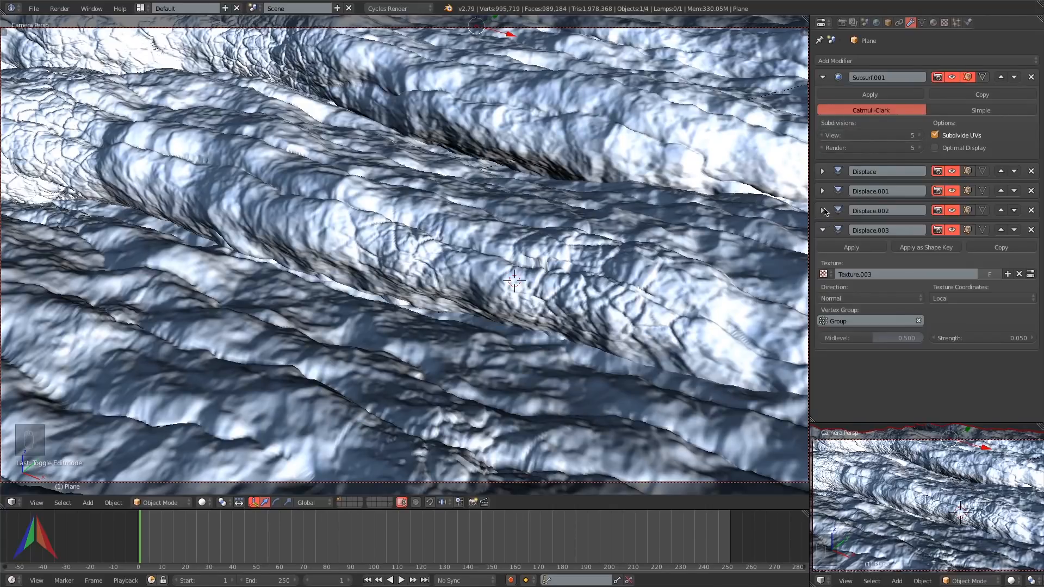
{"action": "left_click", "coordinate": [919, 148]}
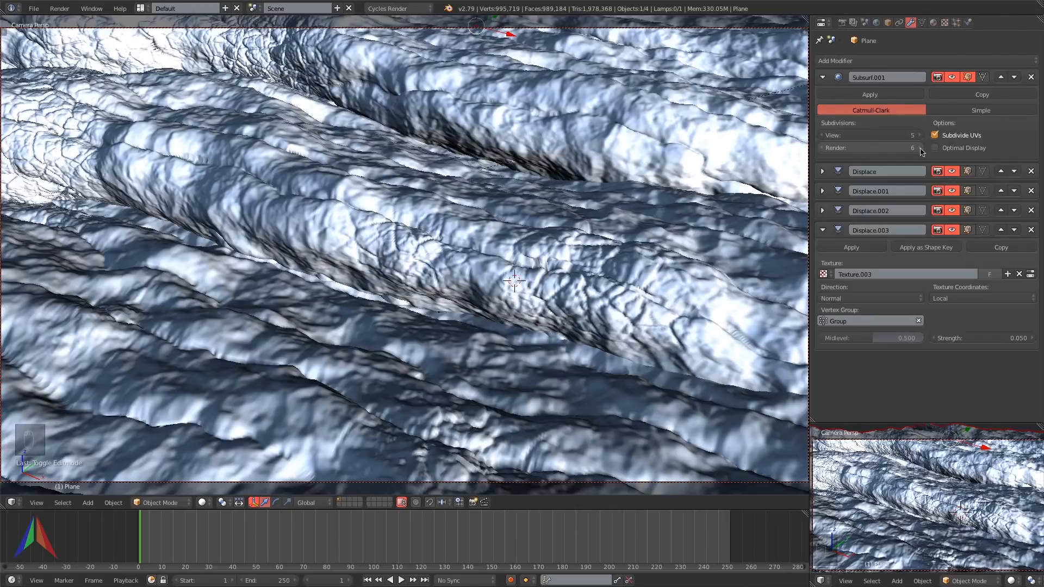
{"action": "left_click", "coordinate": [822, 136]}
Review the Clouds texture settings used by the Displace.002 modifier.
{"action": "left_click", "coordinate": [822, 210]}
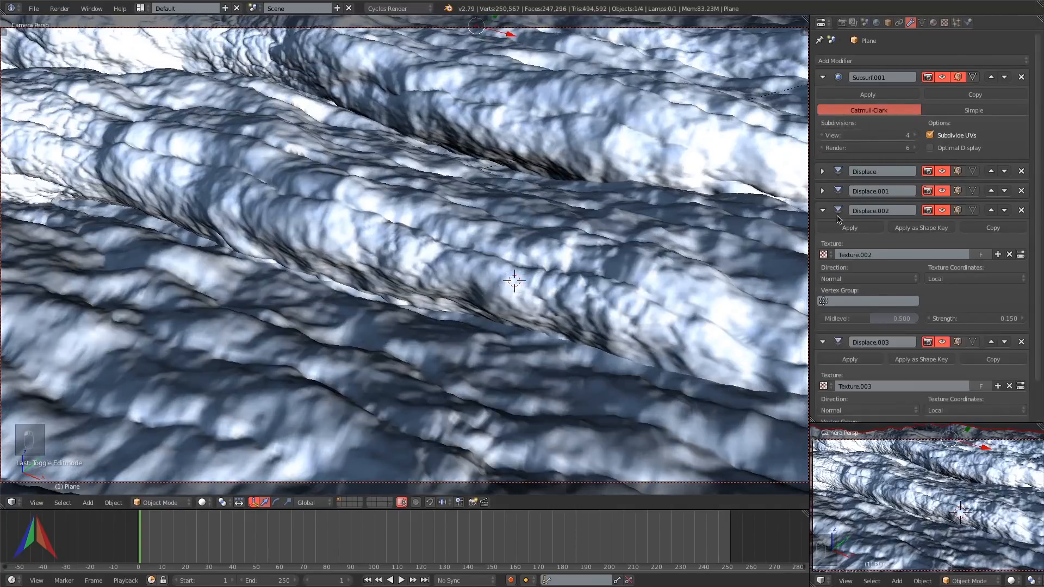
{"action": "left_click", "coordinate": [1020, 255]}
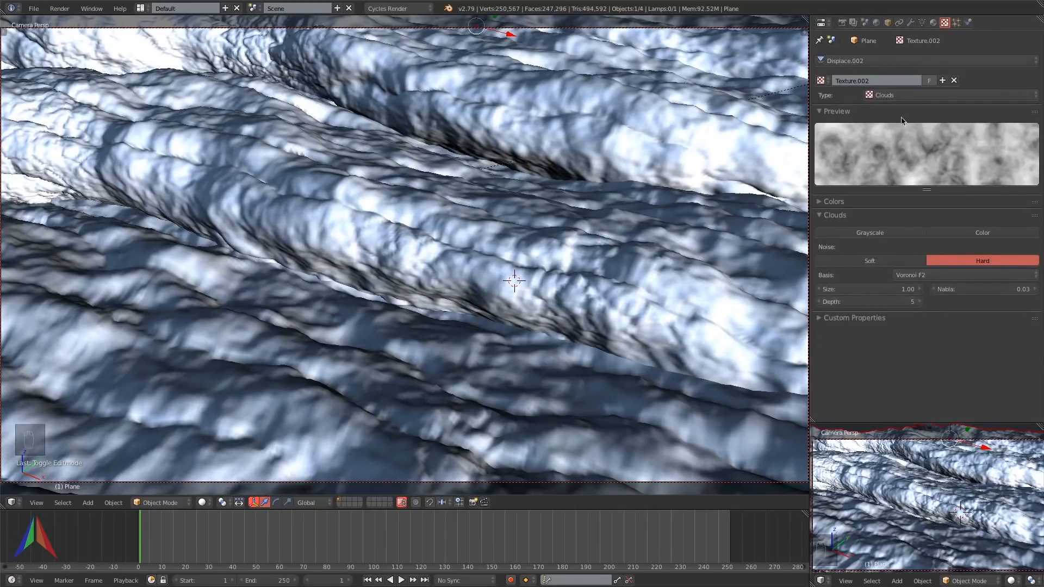
{"action": "left_click", "coordinate": [911, 23]}
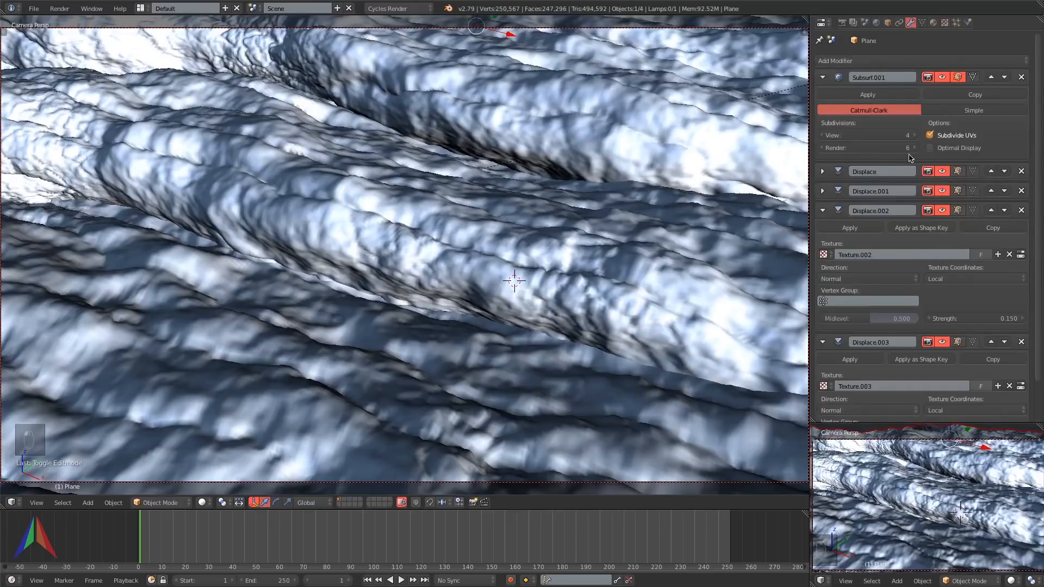
{"action": "left_click", "coordinate": [822, 210]}
Lower the Subsurf view subdivisions to 2 and save over the existing blend file.
{"action": "left_click", "coordinate": [822, 135]}
{"action": "key", "text": "ctrl+s"}
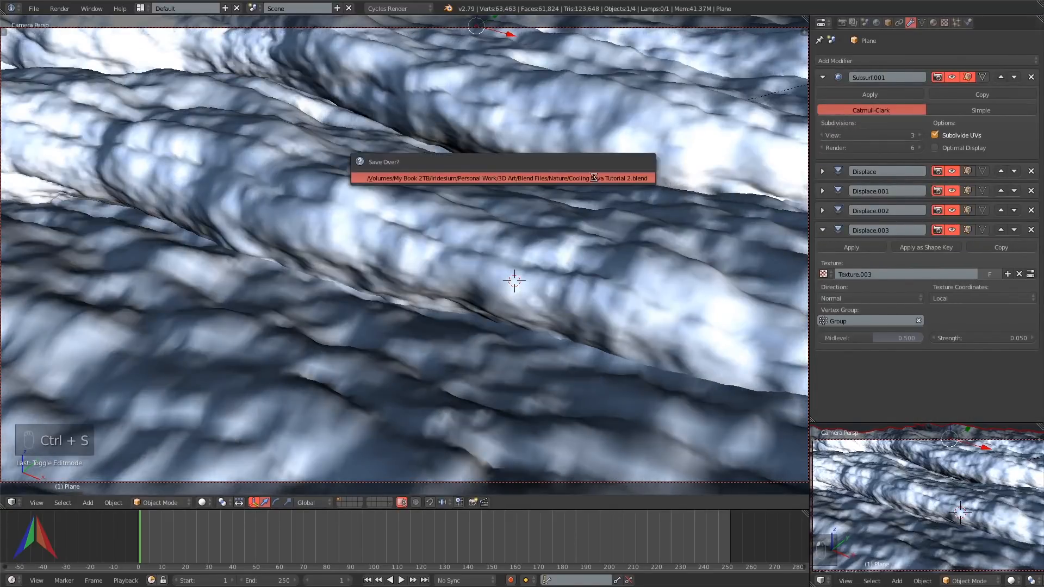
{"action": "left_click", "coordinate": [594, 178]}
{"action": "left_click", "coordinate": [822, 135]}
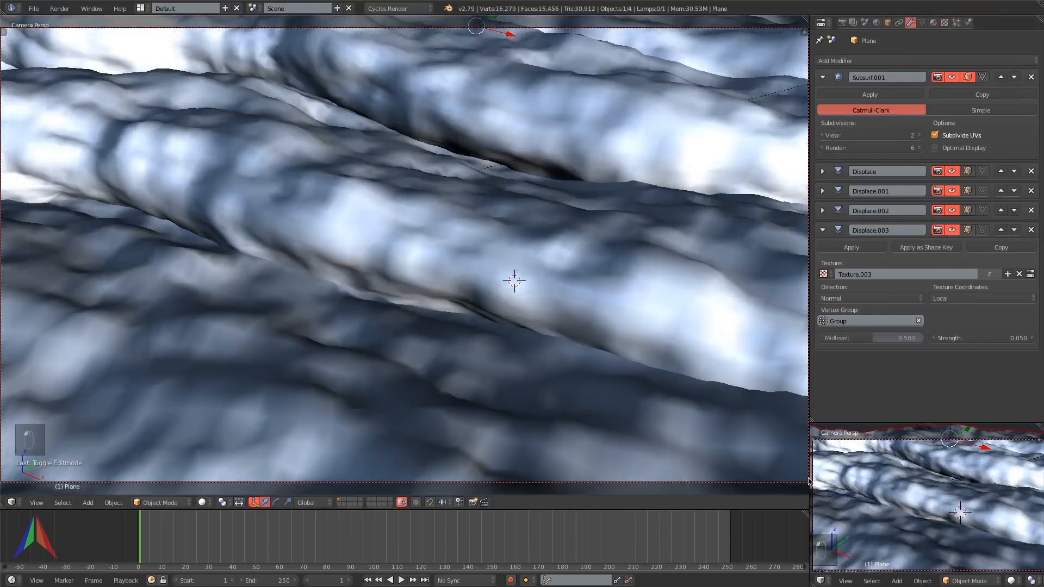
Turn the small 3D viewport into a UV/Image Editor and display the AO image in it.
{"action": "left_click", "coordinate": [821, 580]}
{"action": "left_click", "coordinate": [879, 493]}
{"action": "key", "text": "ctrl+s"}
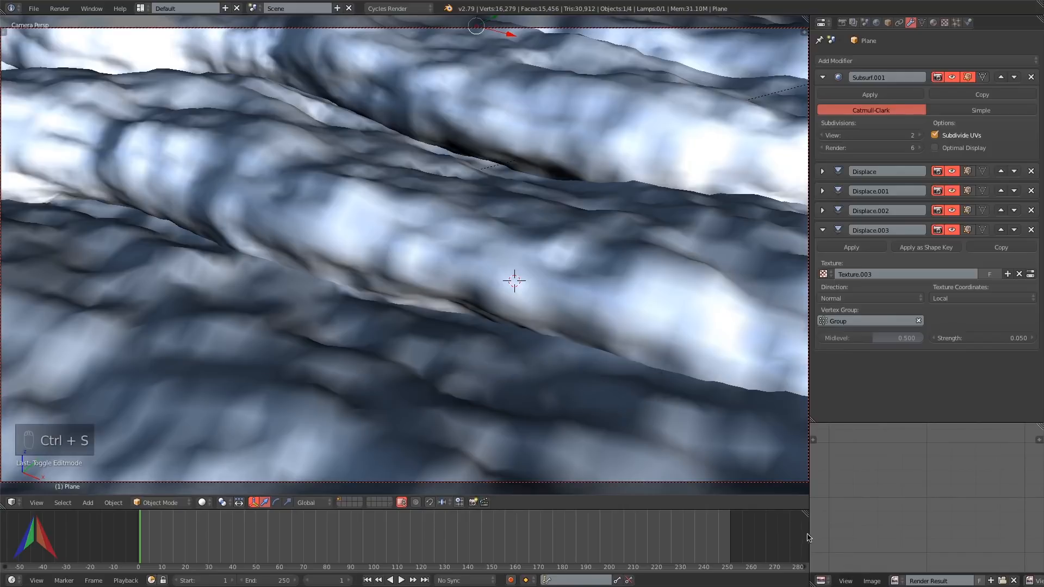
{"action": "left_click", "coordinate": [898, 580]}
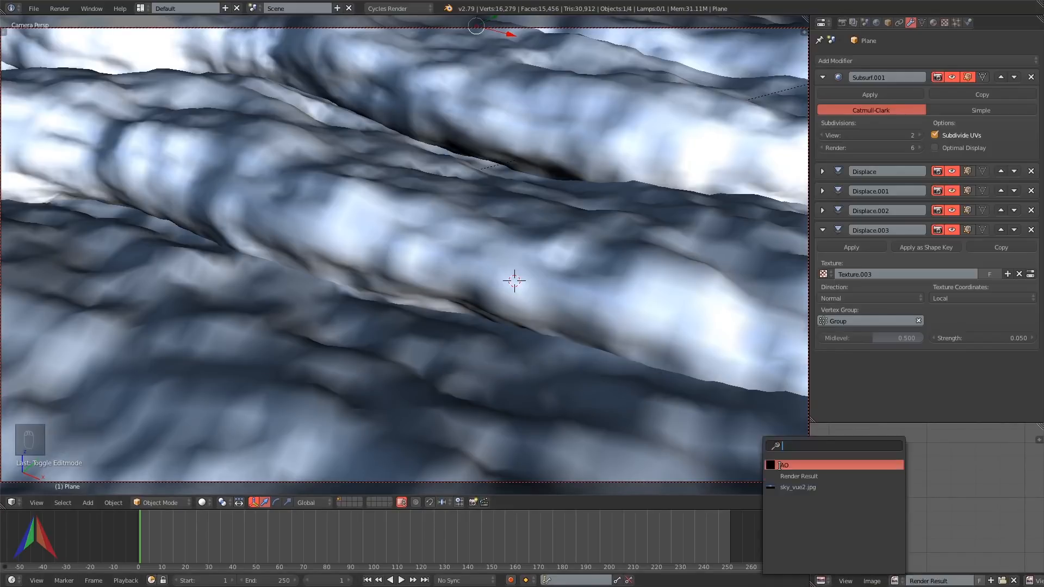
{"action": "left_click", "coordinate": [788, 485]}
Set the Cycles render samples to 16.
{"action": "left_click", "coordinate": [842, 22]}
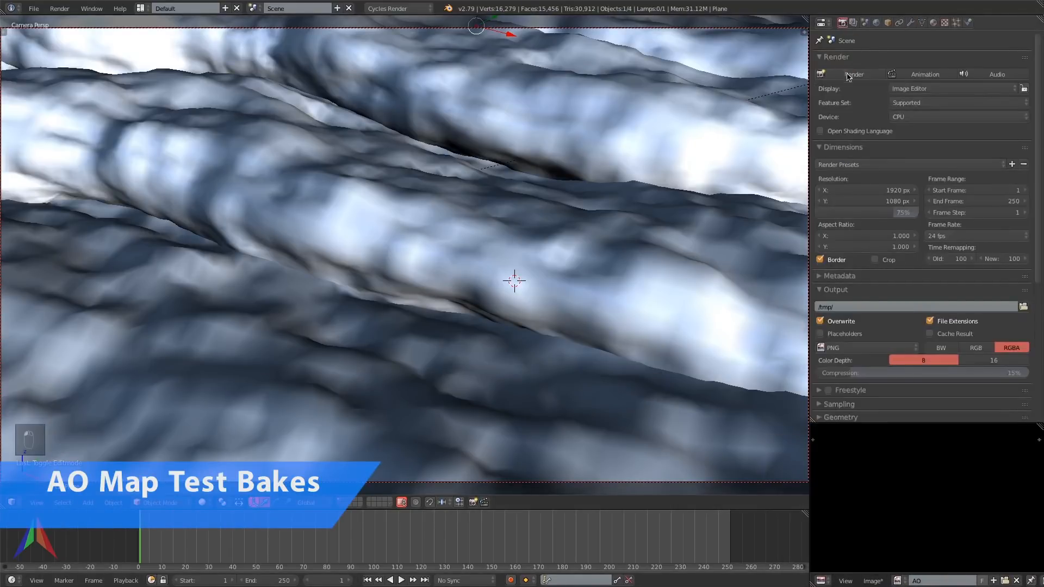
{"action": "scroll", "coordinate": [884, 175], "scroll_direction": "down", "scroll_amount": 6}
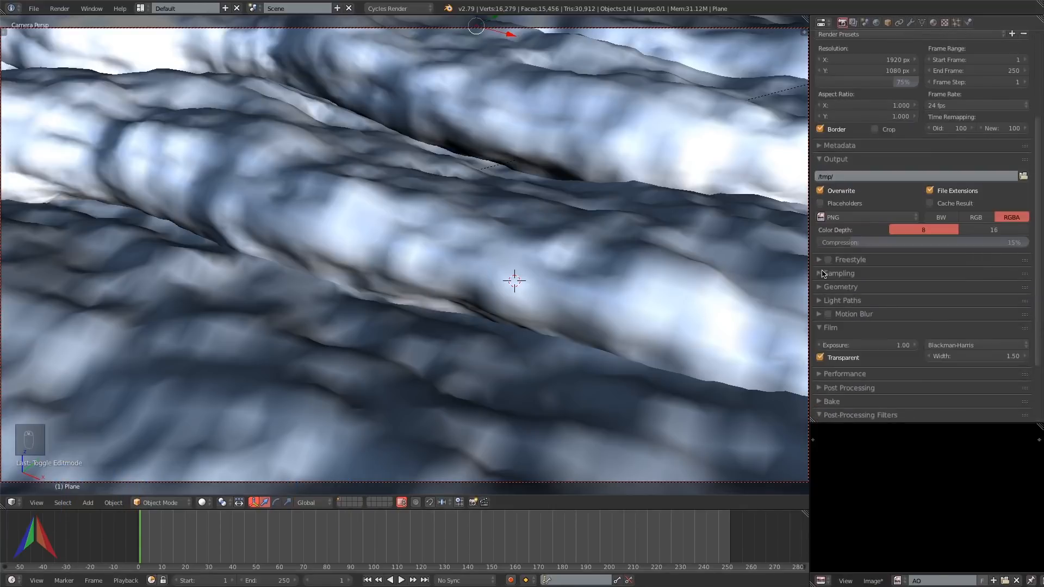
{"action": "left_click", "coordinate": [826, 274]}
{"action": "left_click", "coordinate": [994, 332]}
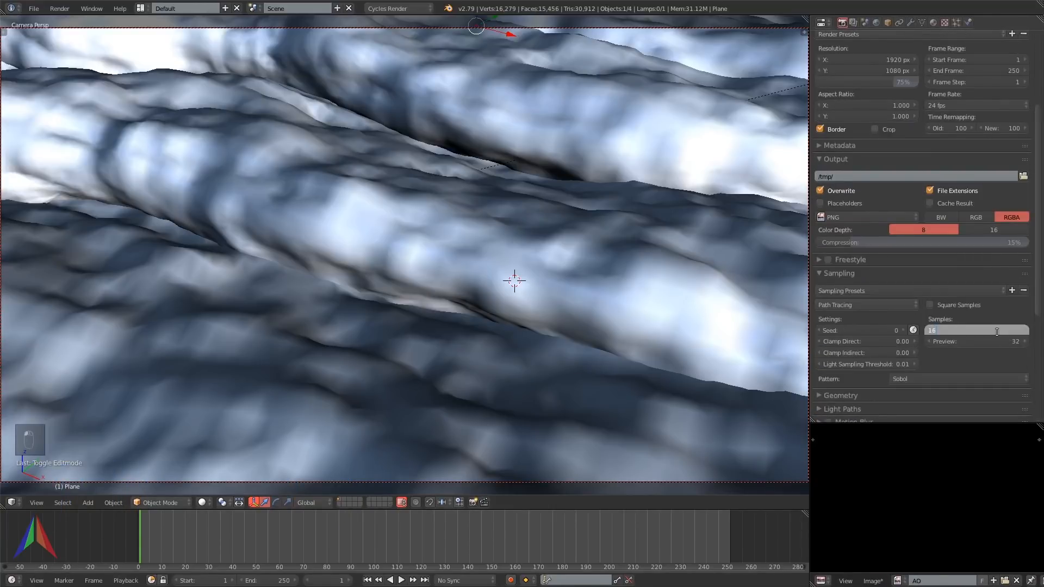
{"action": "key", "text": "Return"}
Set the bake type to Ambient Occlusion and start a bake.
{"action": "scroll", "coordinate": [889, 279], "scroll_direction": "down", "scroll_amount": 9}
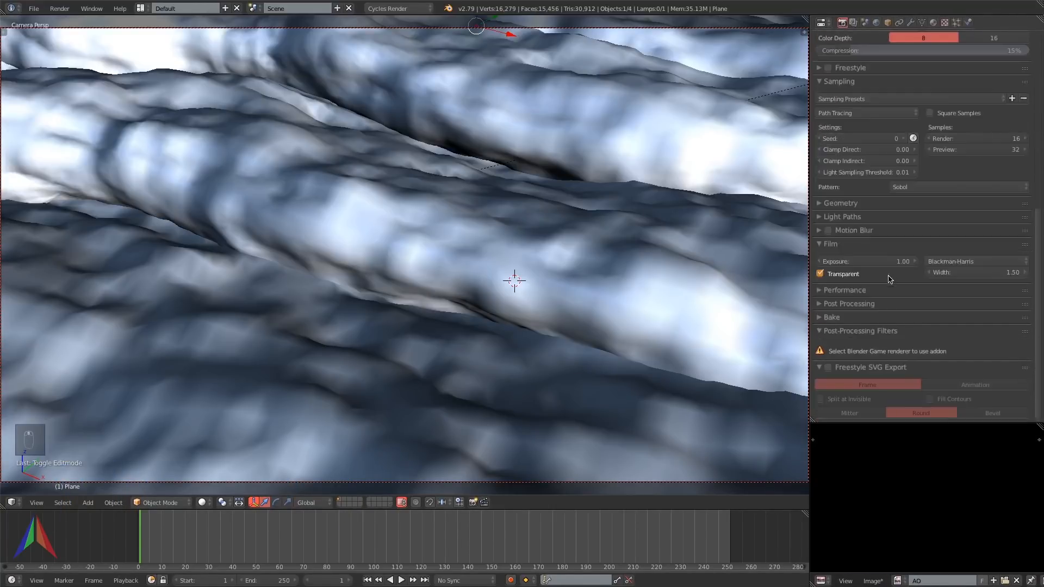
{"action": "left_click", "coordinate": [840, 331]}
{"action": "left_click", "coordinate": [841, 344]}
{"action": "left_click", "coordinate": [840, 245]}
{"action": "left_click", "coordinate": [831, 284]}
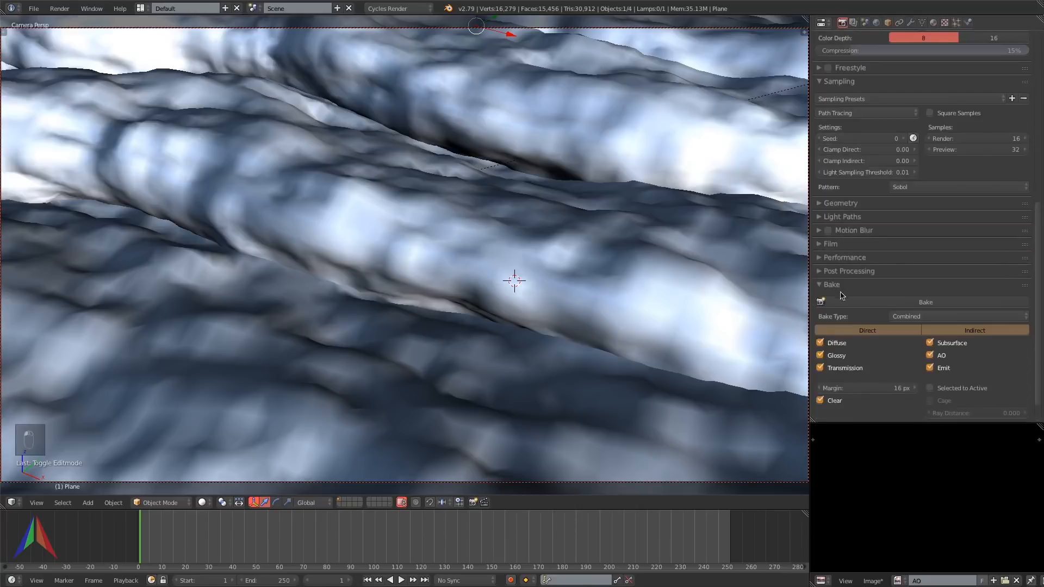
{"action": "left_click", "coordinate": [924, 315]}
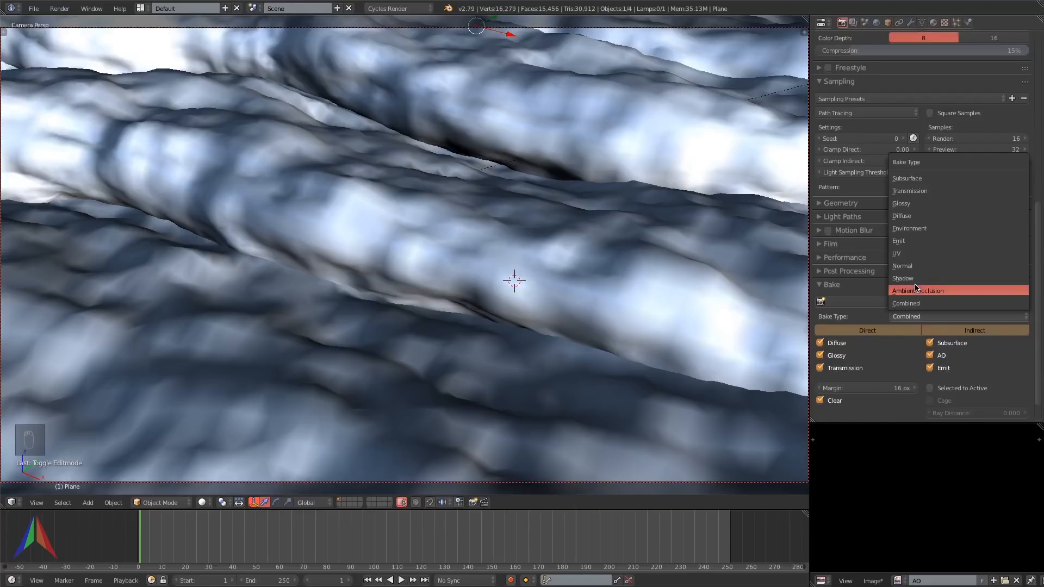
{"action": "left_click", "coordinate": [916, 291]}
{"action": "left_click", "coordinate": [909, 303]}
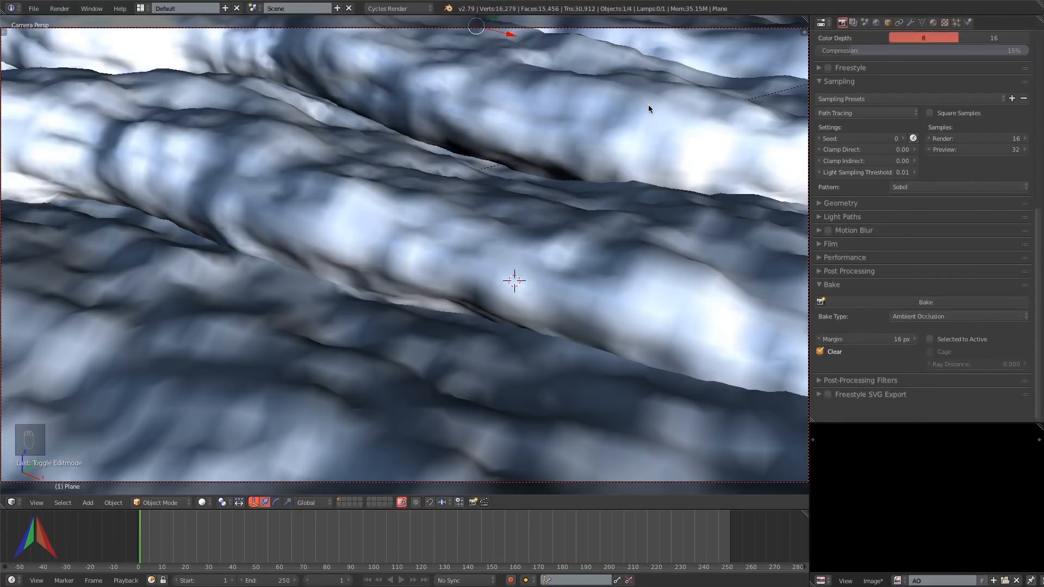
Open the plane's material in the Node Editor, assign the AO image to its Image Texture node, and bake again.
{"action": "left_click", "coordinate": [14, 504]}
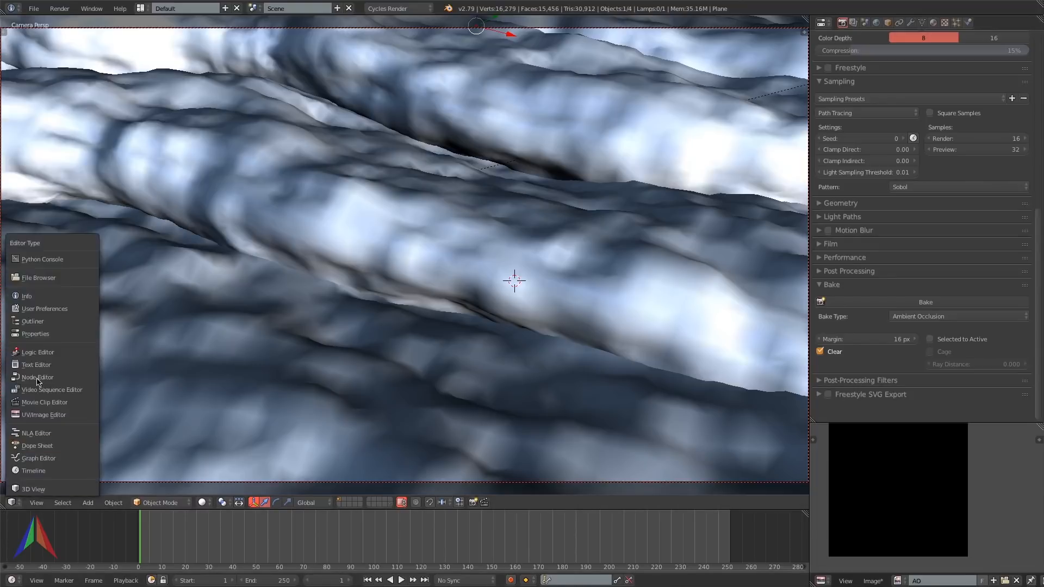
{"action": "left_click", "coordinate": [39, 379]}
{"action": "left_click", "coordinate": [383, 328]}
{"action": "left_click", "coordinate": [403, 347]}
{"action": "left_click", "coordinate": [949, 302]}
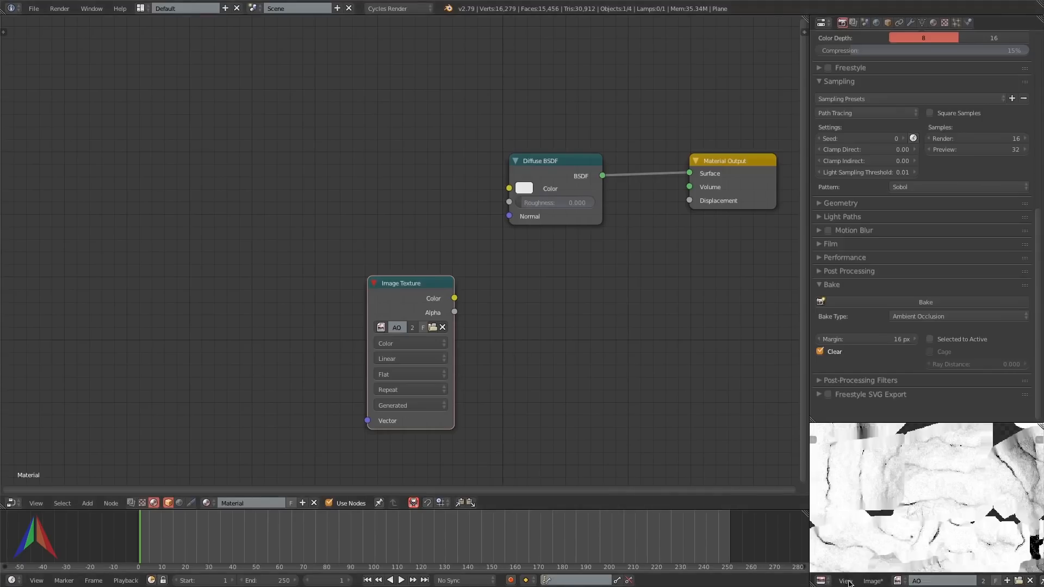
Change the small image editor back to a 3D View with rendered shading.
{"action": "left_click", "coordinate": [820, 580]}
{"action": "left_click", "coordinate": [839, 561]}
{"action": "key", "text": "shift+z"}
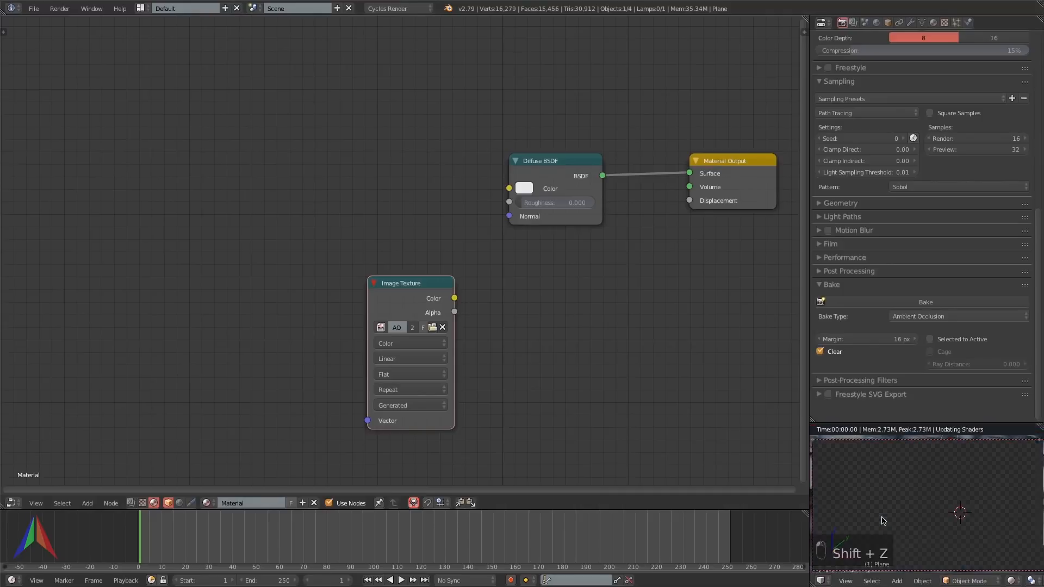
Route the AO Image Texture through a Viewer node, move it clear of the shader, and inspect the baked map full screen.
{"action": "left_click", "coordinate": [387, 297], "text": "ctrl+shift"}
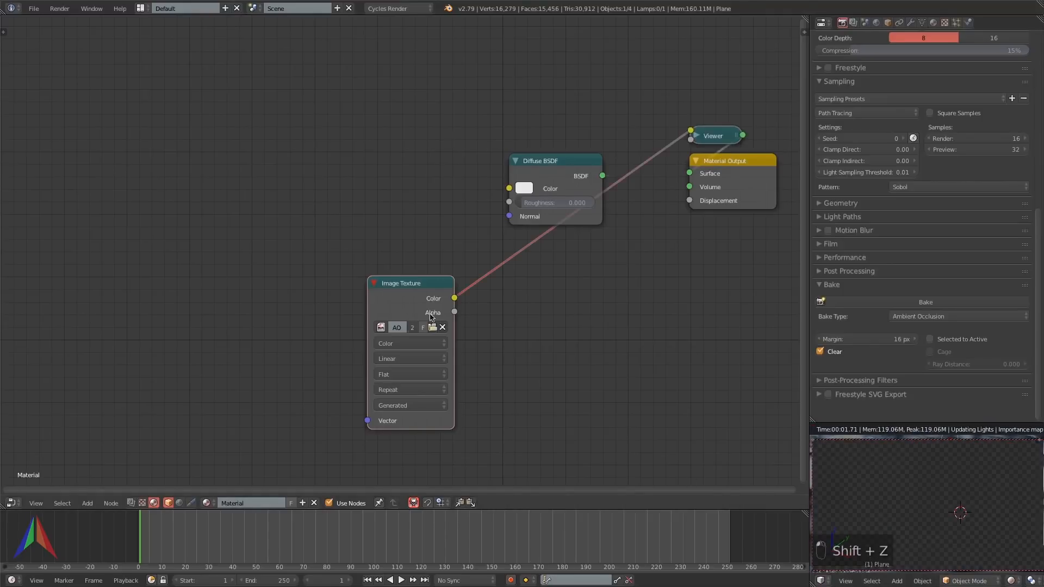
{"action": "key", "text": "g"}
{"action": "left_click", "coordinate": [168, 126]}
{"action": "key", "text": "shift+space"}
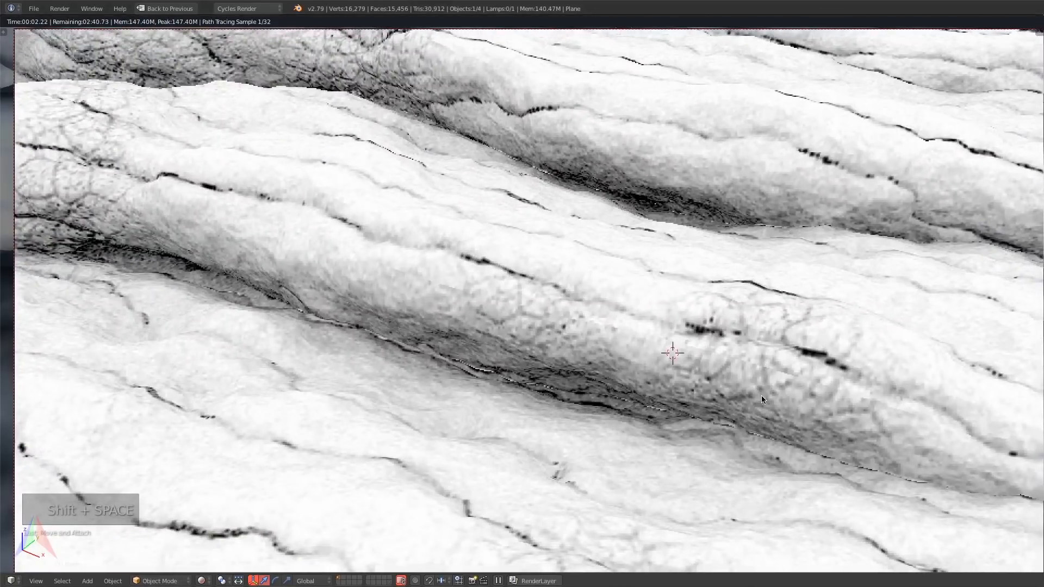
{"action": "key", "text": "shift+space"}
Create a blank 2048 × 2048 px image named AO002 in the UV/Image Editor.
{"action": "left_click", "coordinate": [11, 503]}
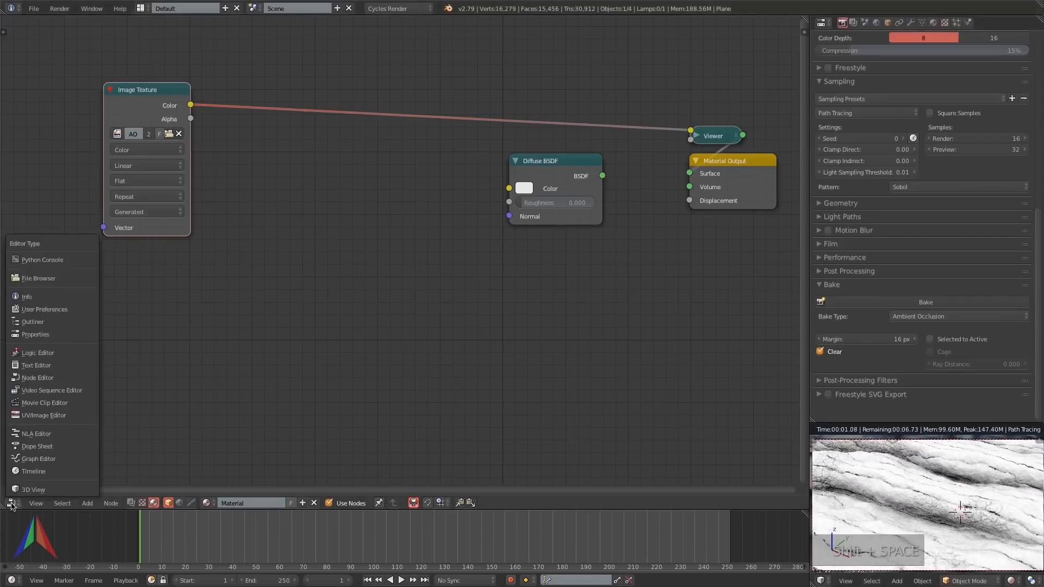
{"action": "left_click", "coordinate": [35, 416]}
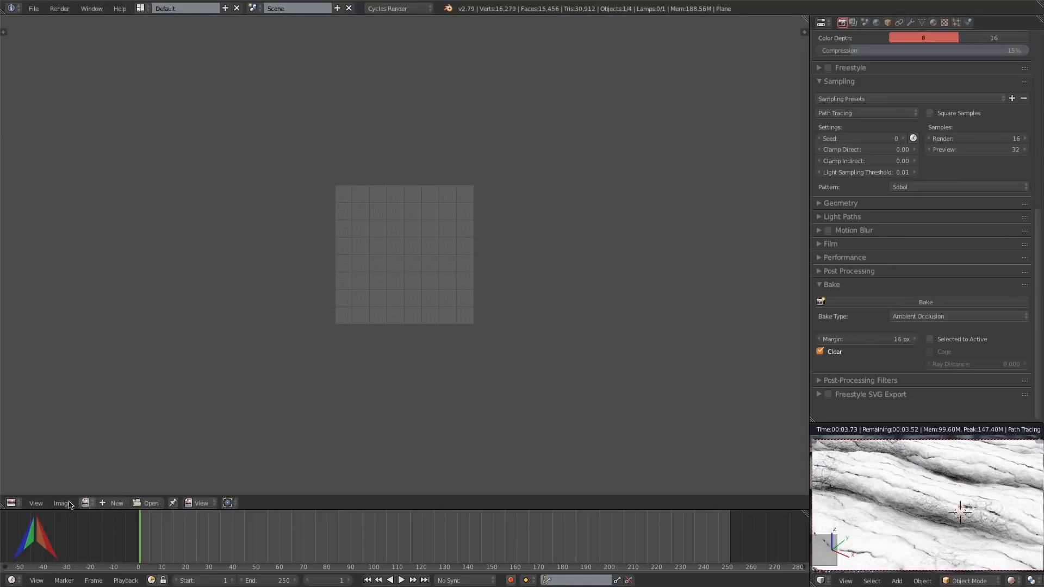
{"action": "left_click", "coordinate": [87, 503]}
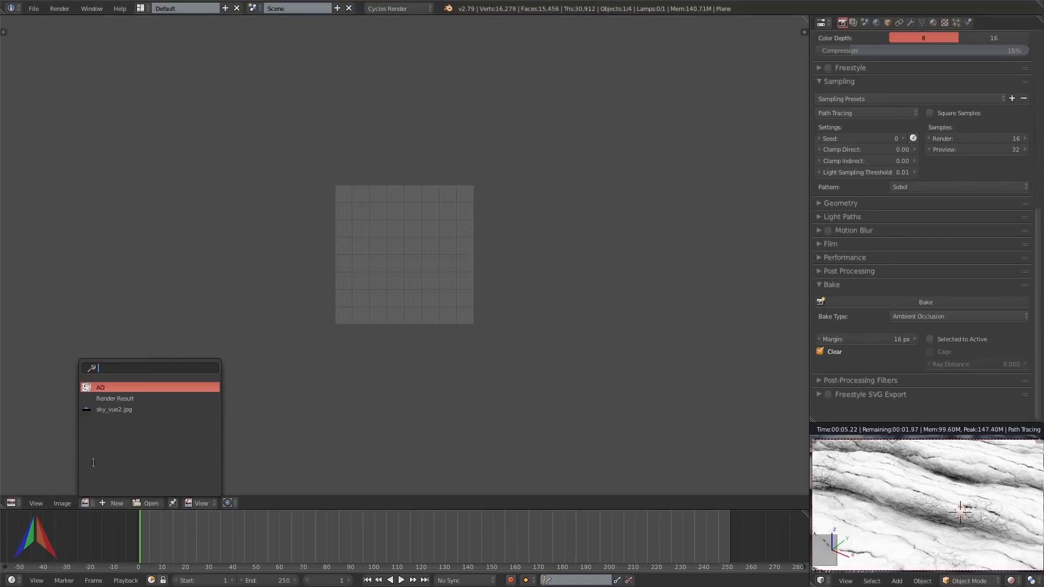
{"action": "left_click", "coordinate": [62, 502]}
{"action": "left_click", "coordinate": [82, 489]}
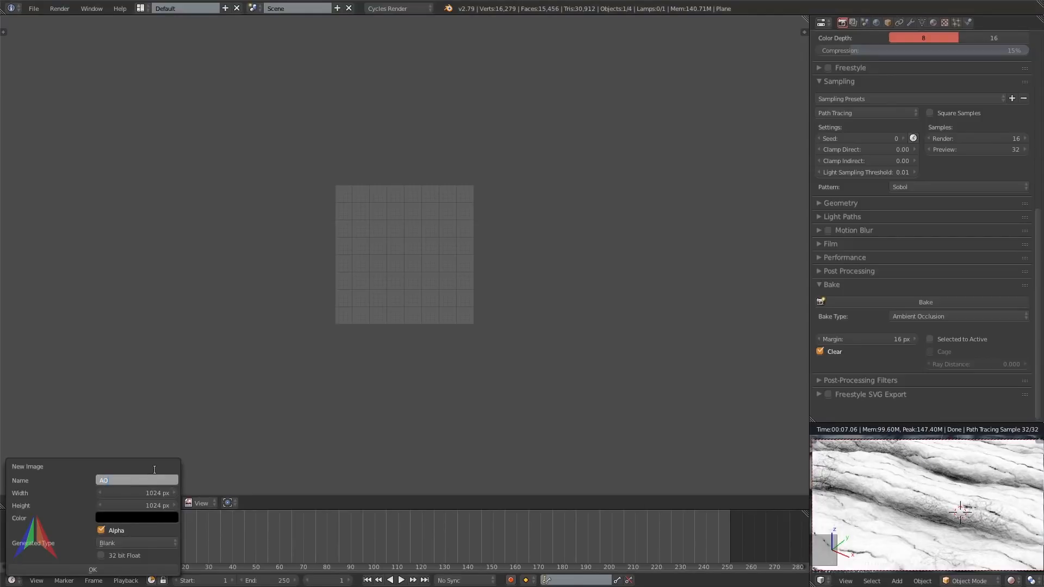
{"action": "type", "text": "2"}
{"action": "key", "text": "Tab"}
{"action": "type", "text": "2048"}
{"action": "key", "text": "Tab"}
{"action": "type", "text": "2"}
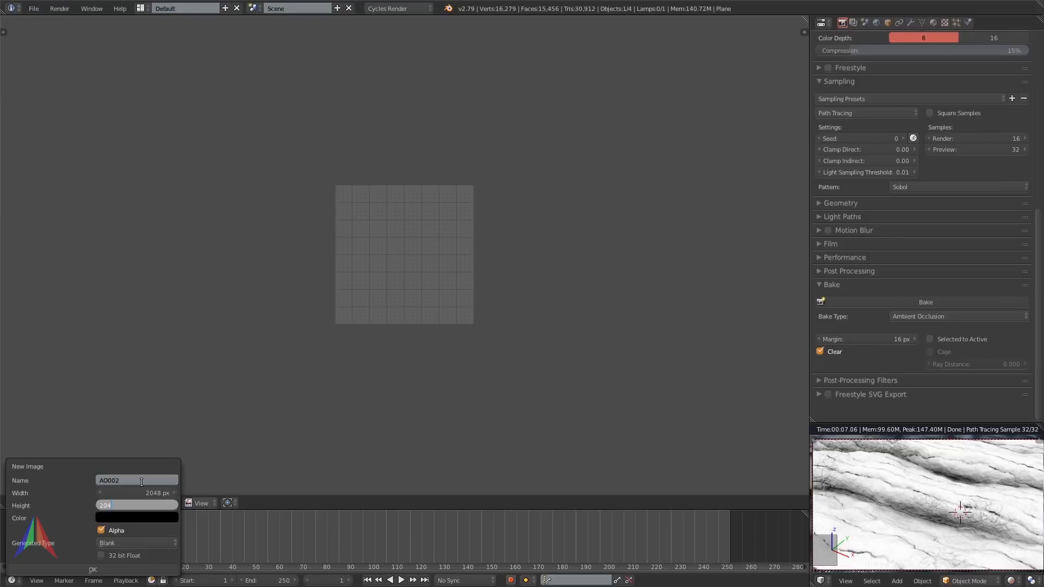
{"action": "key", "text": "Return"}
{"action": "left_click", "coordinate": [108, 571]}
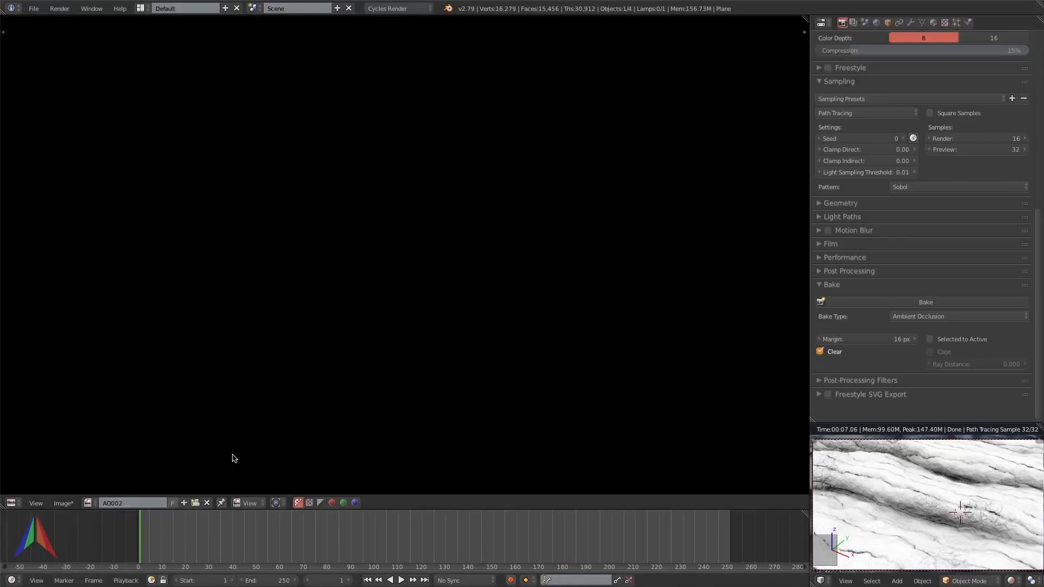
Return the main area to the Node Editor and assign the AO002 image to the Image Texture node.
{"action": "left_click", "coordinate": [11, 501]}
{"action": "left_click", "coordinate": [28, 413]}
{"action": "left_click", "coordinate": [11, 502]}
{"action": "left_click", "coordinate": [28, 415]}
{"action": "left_click", "coordinate": [12, 504]}
{"action": "left_click", "coordinate": [28, 381]}
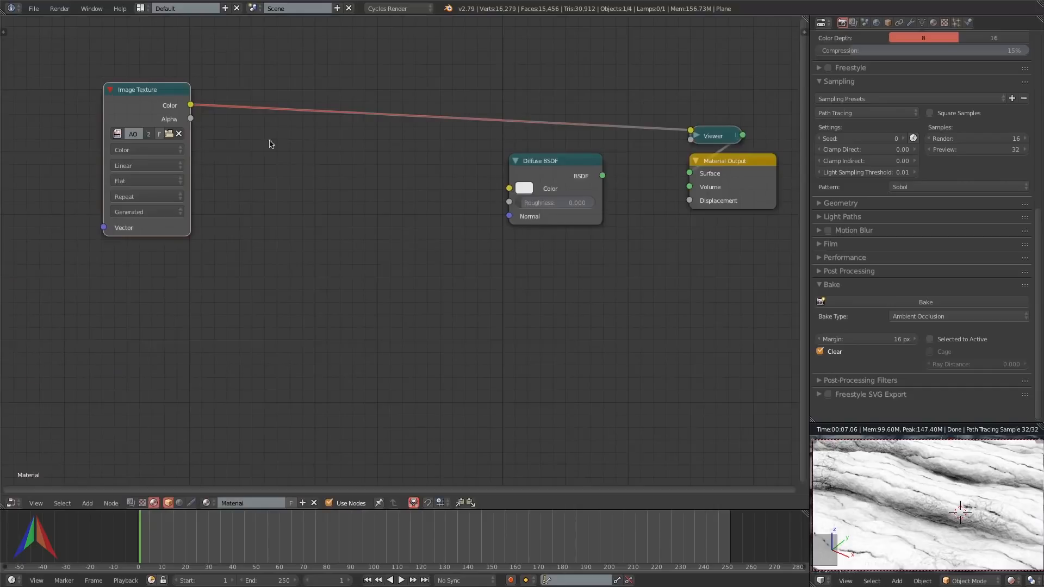
{"action": "left_click", "coordinate": [117, 134]}
{"action": "left_click", "coordinate": [133, 165]}
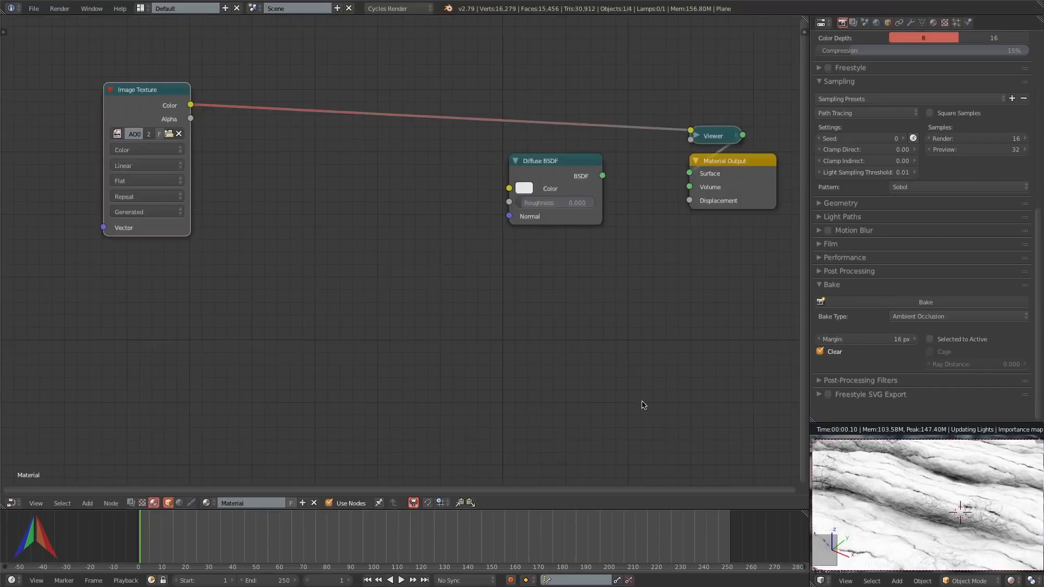
Save the file, switch the small 3D view out of rendered shading, bake the ambient occlusion and view the AO002 map.
{"action": "key", "text": "ctrl+s"}
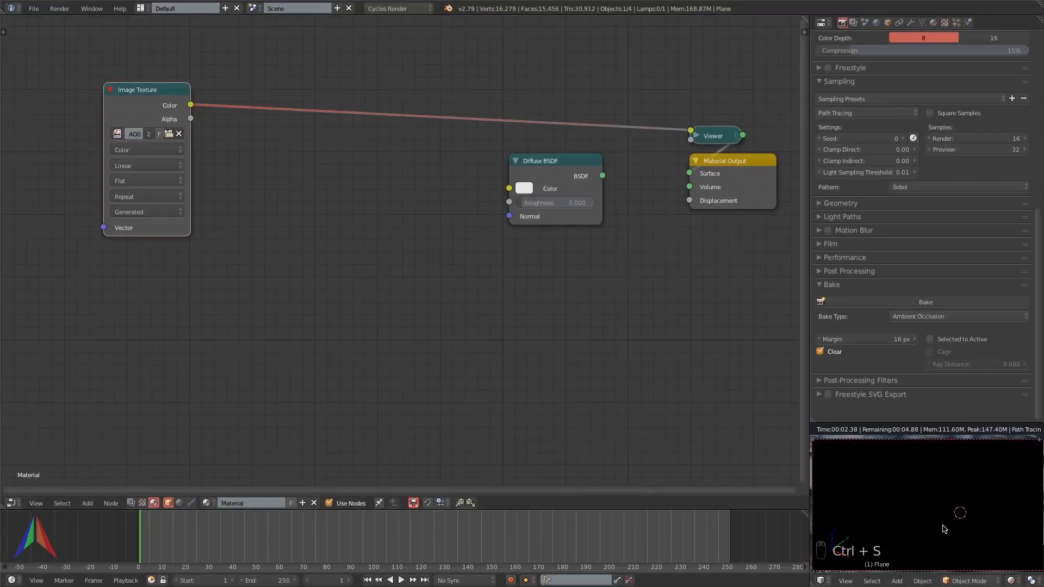
{"action": "key", "text": "alt+z"}
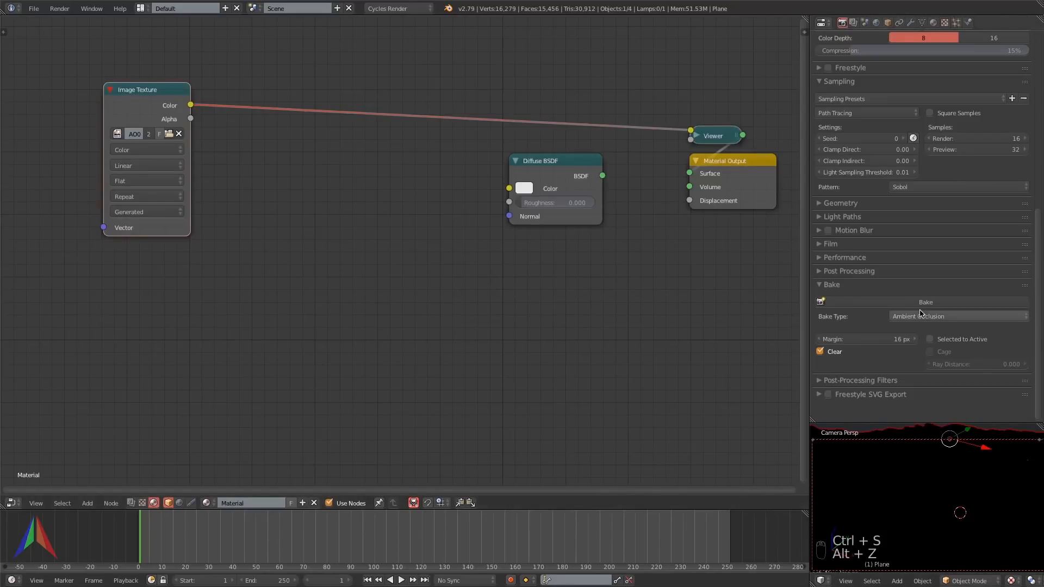
{"action": "left_click", "coordinate": [874, 301]}
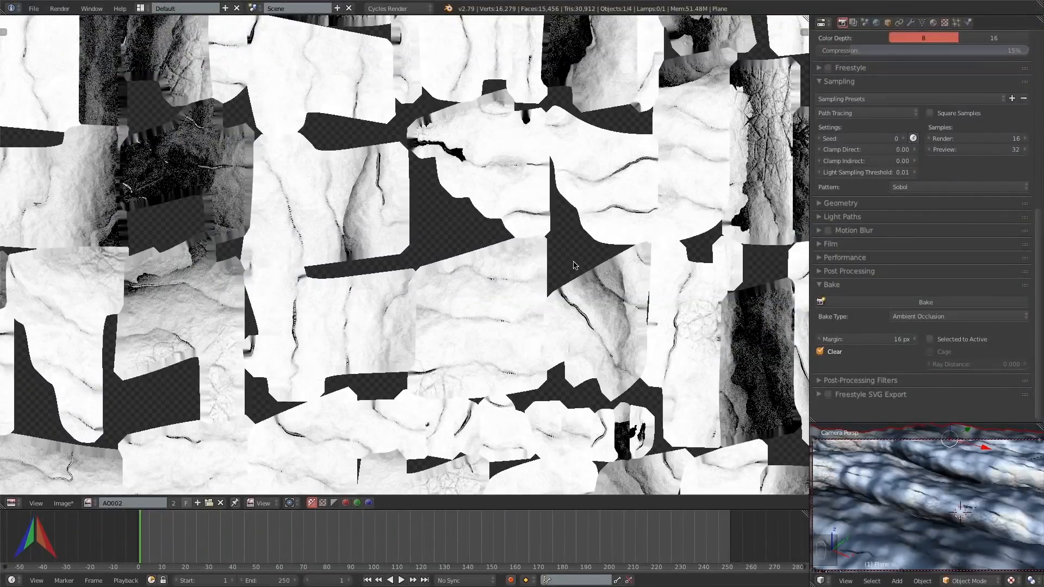
{"action": "scroll", "coordinate": [574, 265], "scroll_direction": "down", "scroll_amount": 2}
{"action": "middle_click_drag", "start_coordinate": [537, 276], "coordinate": [523, 284]}
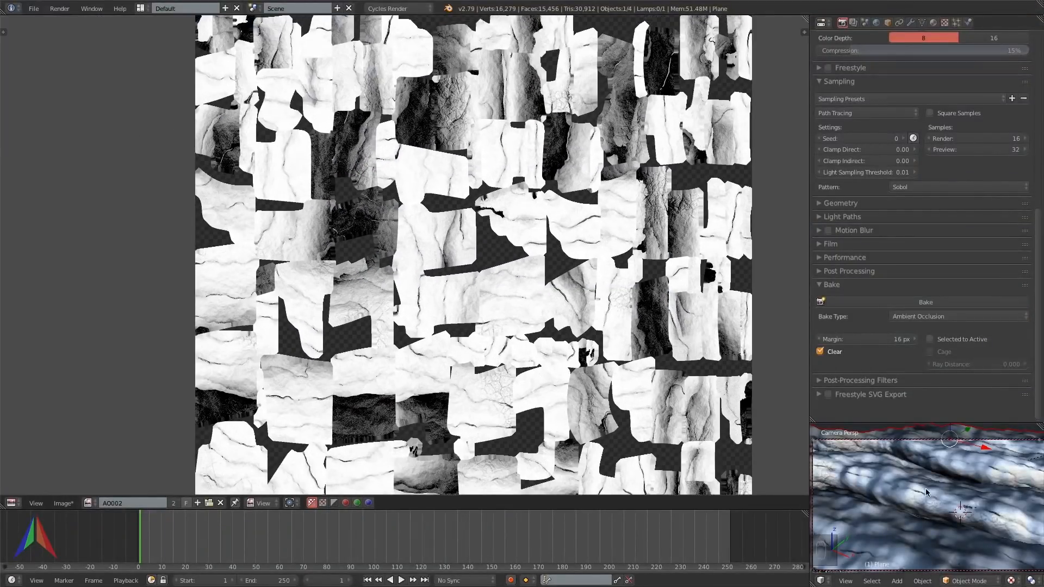
Restore rendered shading in the 3D view and, back in the Node Editor, move the Image Texture node up.
{"action": "key", "text": "shift+z"}
{"action": "left_click", "coordinate": [12, 503]}
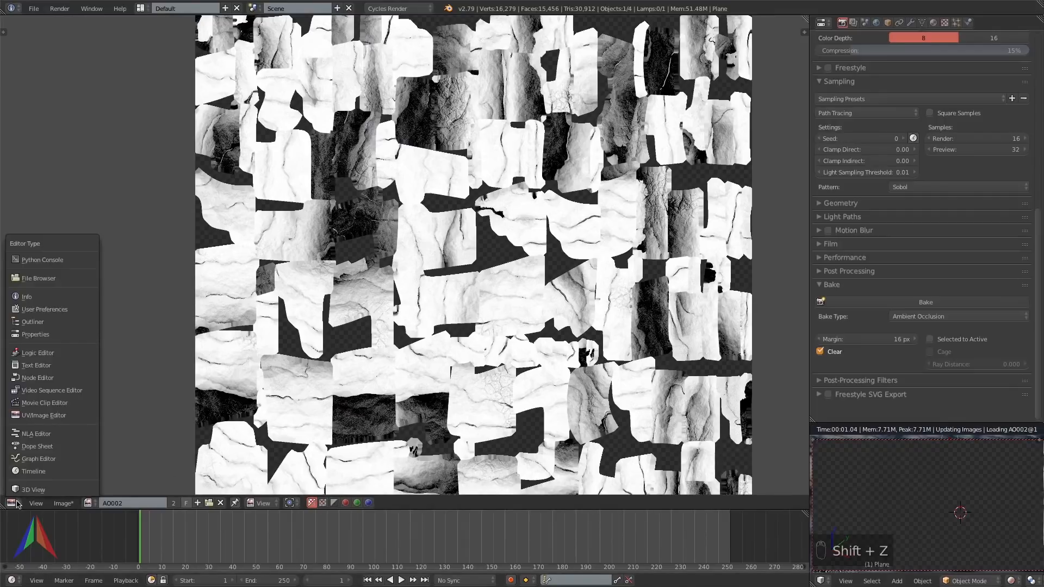
{"action": "left_click", "coordinate": [38, 377]}
{"action": "scroll", "coordinate": [326, 272], "scroll_direction": "up", "scroll_amount": 2}
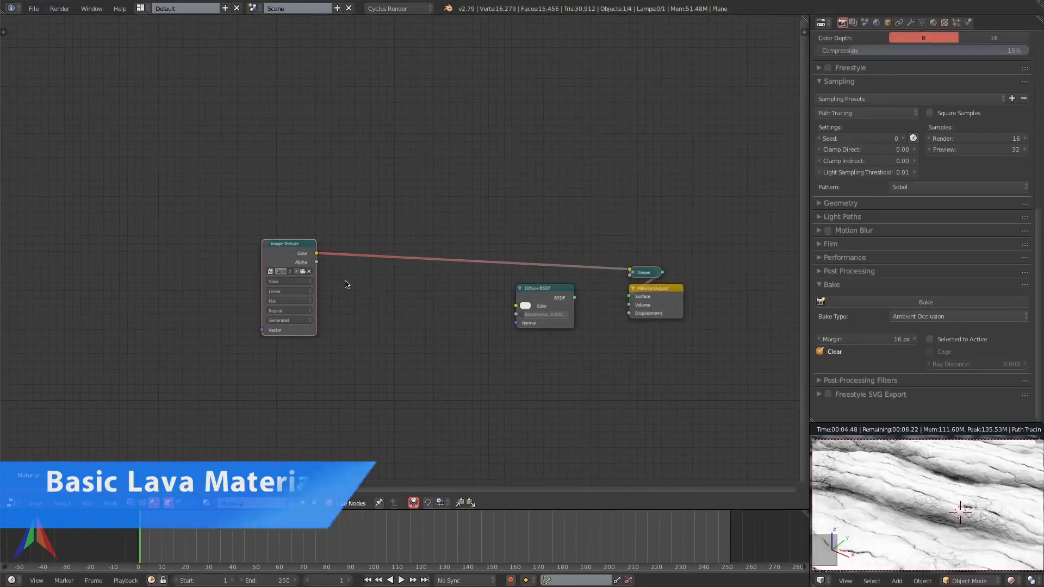
{"action": "left_click_drag", "start_coordinate": [286, 259], "coordinate": [286, 129]}
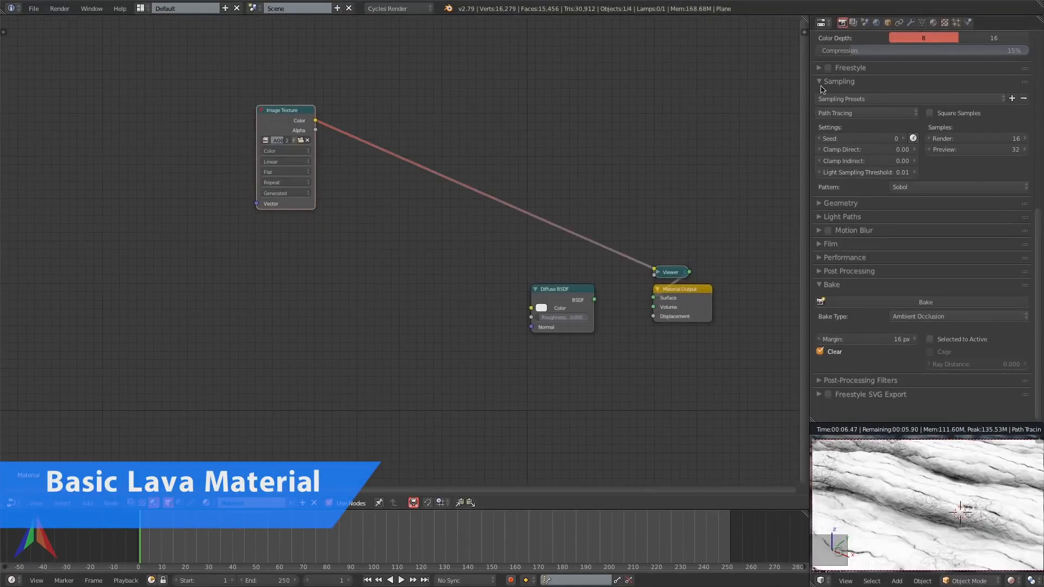
Set the render subdivisions of the plane's Subsurf.001 modifier to 4.
{"action": "left_click", "coordinate": [911, 23]}
{"action": "left_click", "coordinate": [857, 147]}
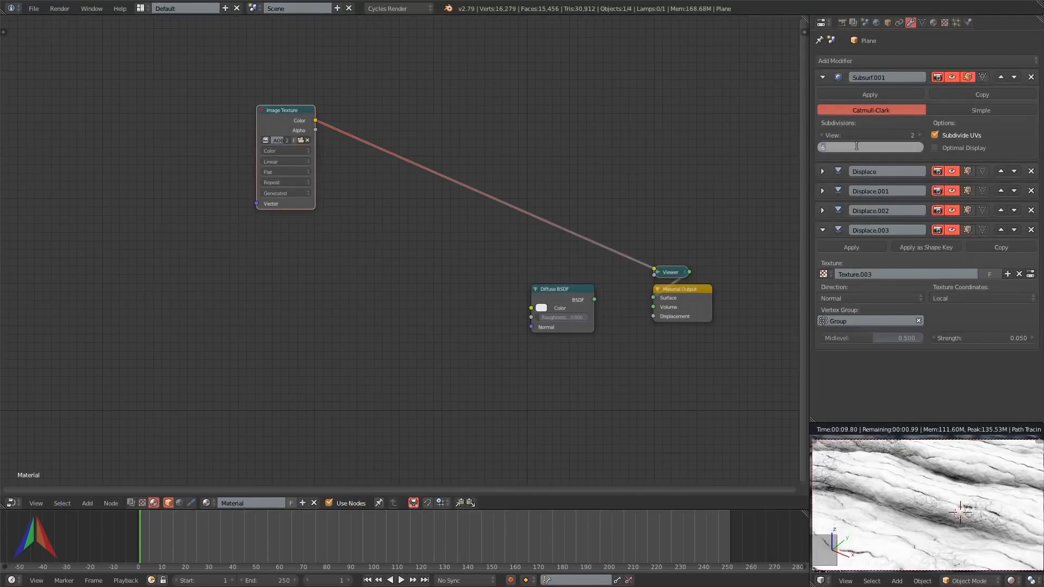
{"action": "type", "text": "4"}
{"action": "key", "text": "Return"}
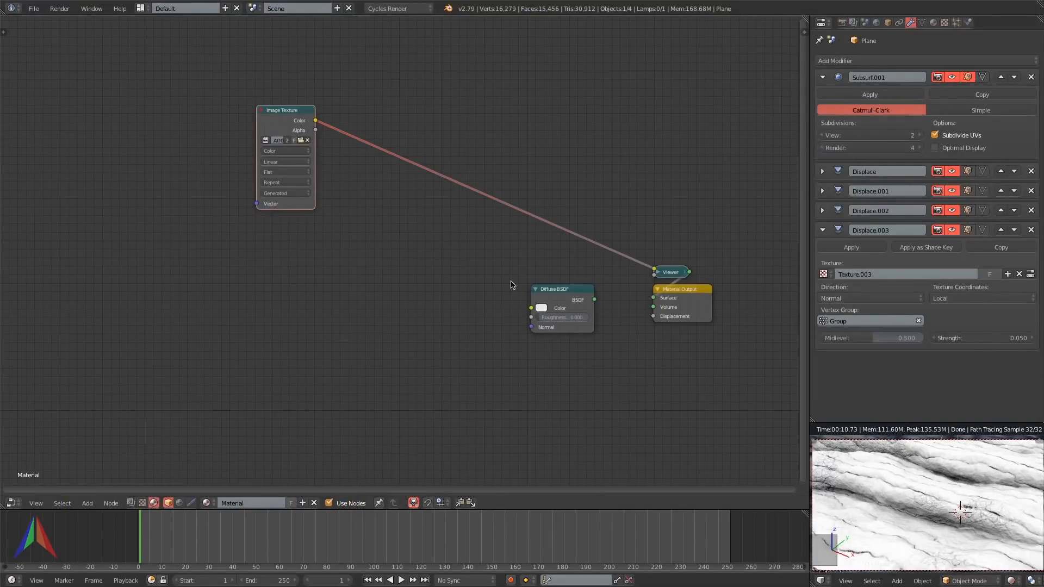
Switch the Diffuse BSDF node to a Principled BSDF and move it away from the Material Output.
{"action": "right_click", "coordinate": [560, 298]}
{"action": "key", "text": "shift+s"}
{"action": "mouse_move", "coordinate": [526, 319]}
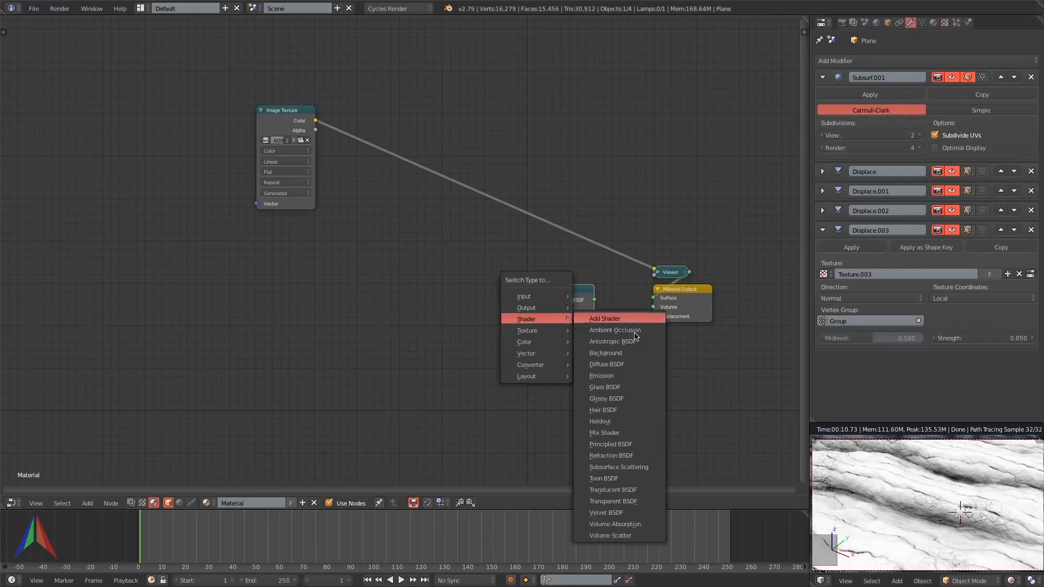
{"action": "left_click", "coordinate": [610, 444]}
{"action": "key", "text": "g"}
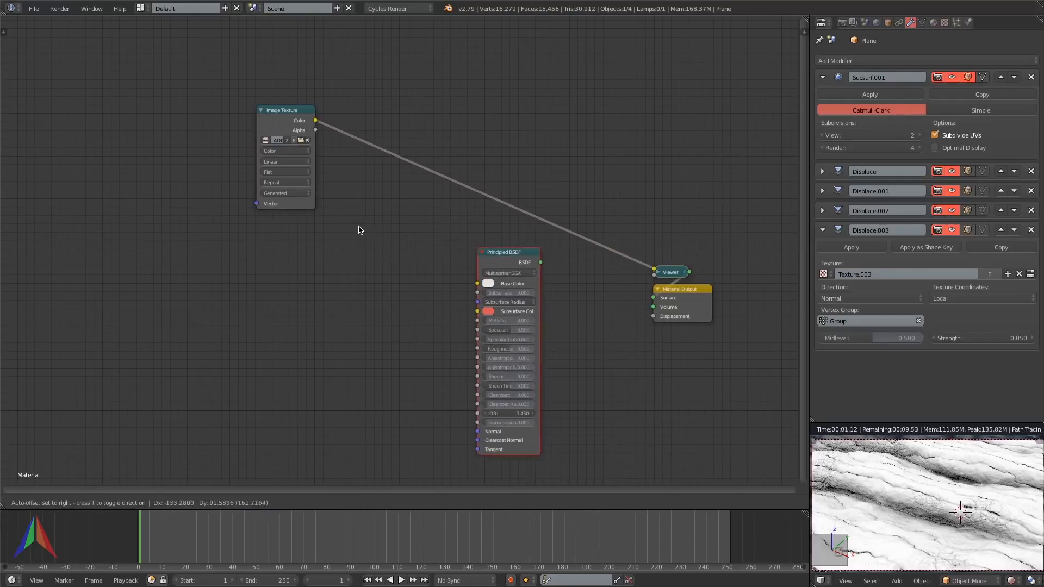
{"action": "left_click", "coordinate": [359, 228]}
Connect the Principled BSDF to the output surface, darken its Base Color to dark grey and raise Metallic to about 0.28.
{"action": "scroll", "coordinate": [489, 288], "scroll_direction": "up", "scroll_amount": 4}
{"action": "left_click", "coordinate": [489, 281]}
{"action": "left_click_drag", "start_coordinate": [578, 141], "coordinate": [578, 182]}
{"action": "left_click_drag", "start_coordinate": [579, 183], "coordinate": [579, 190]}
{"action": "left_click_drag", "start_coordinate": [506, 332], "coordinate": [518, 332]}
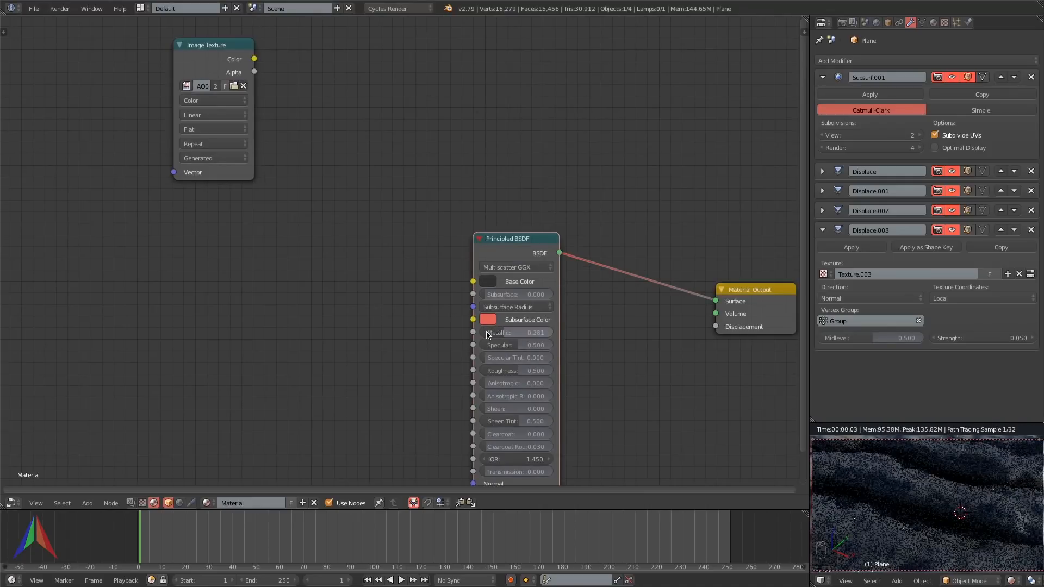
Add a Musgrave Texture node in the free space before the Principled BSDF and preview it through a Viewer node.
{"action": "scroll", "coordinate": [450, 364], "scroll_direction": "down", "scroll_amount": 2}
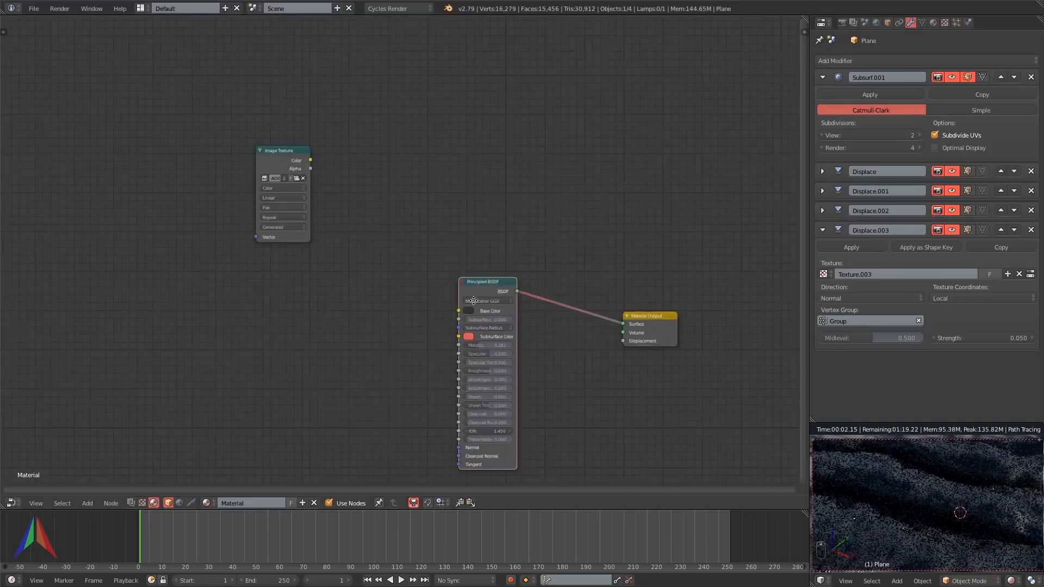
{"action": "middle_click_drag", "start_coordinate": [463, 309], "coordinate": [698, 202]}
{"action": "key", "text": "shift+a"}
{"action": "mouse_move", "coordinate": [353, 238]}
{"action": "left_click", "coordinate": [407, 324]}
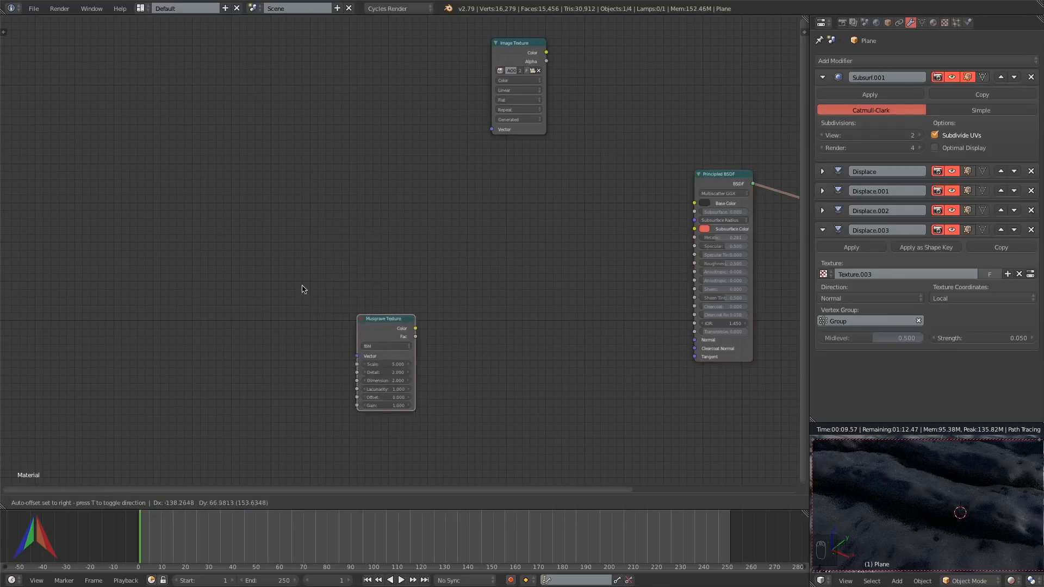
{"action": "left_click", "coordinate": [303, 287]}
{"action": "left_click", "coordinate": [305, 285], "text": "ctrl+shift"}
Change the Musgrave Texture type to Multifractal and set its Scale to 3.
{"action": "scroll", "coordinate": [296, 305], "scroll_direction": "up", "scroll_amount": 4}
{"action": "left_click", "coordinate": [289, 312]}
{"action": "left_click", "coordinate": [289, 293]}
{"action": "left_click", "coordinate": [299, 350]}
{"action": "type", "text": "3"}
{"action": "key", "text": "Return"}
Set the Musgrave Texture's Detail to 16, Dimension to 0 and Lacunarity to 2.
{"action": "left_click", "coordinate": [288, 367]}
{"action": "type", "text": "16"}
{"action": "key", "text": "Return"}
{"action": "left_click", "coordinate": [299, 383]}
{"action": "type", "text": "0"}
{"action": "key", "text": "Return"}
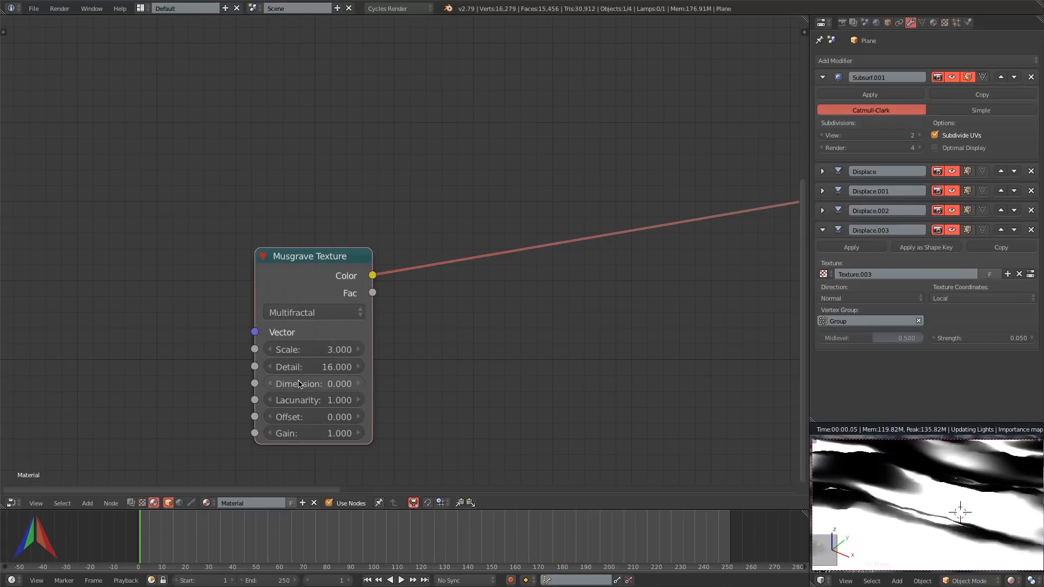
{"action": "left_click", "coordinate": [289, 397]}
{"action": "type", "text": "1.0"}
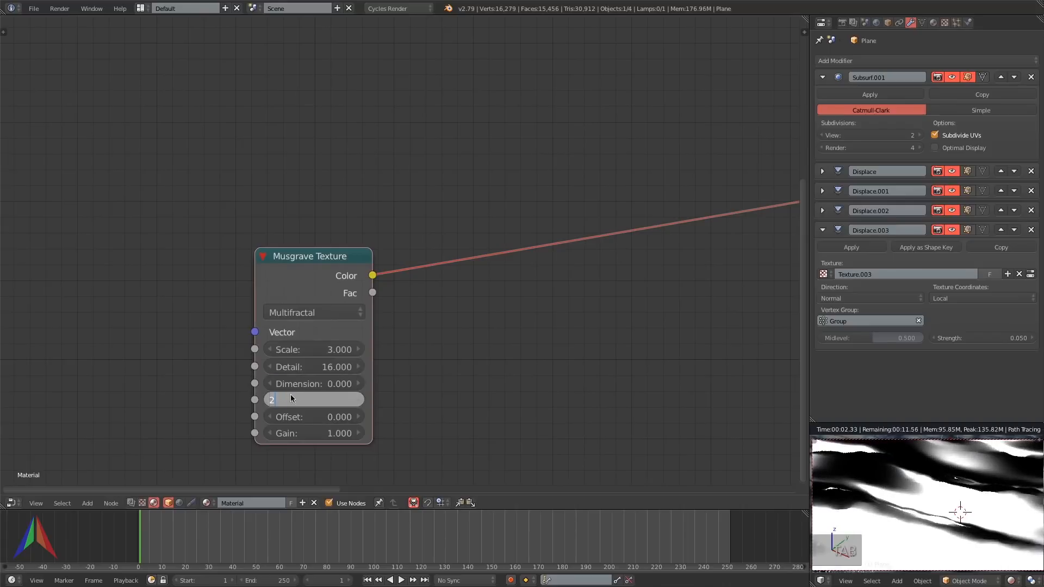
{"action": "key", "text": "Return"}
{"action": "scroll", "coordinate": [373, 389], "scroll_direction": "down", "scroll_amount": 2}
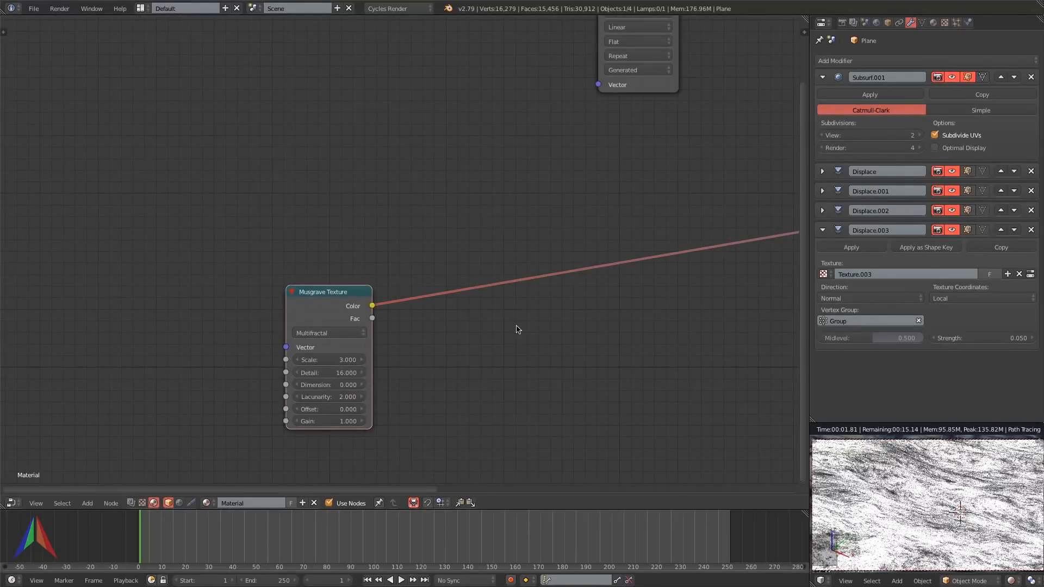
{"action": "key", "text": "shift+a"}
{"action": "mouse_move", "coordinate": [602, 298]}
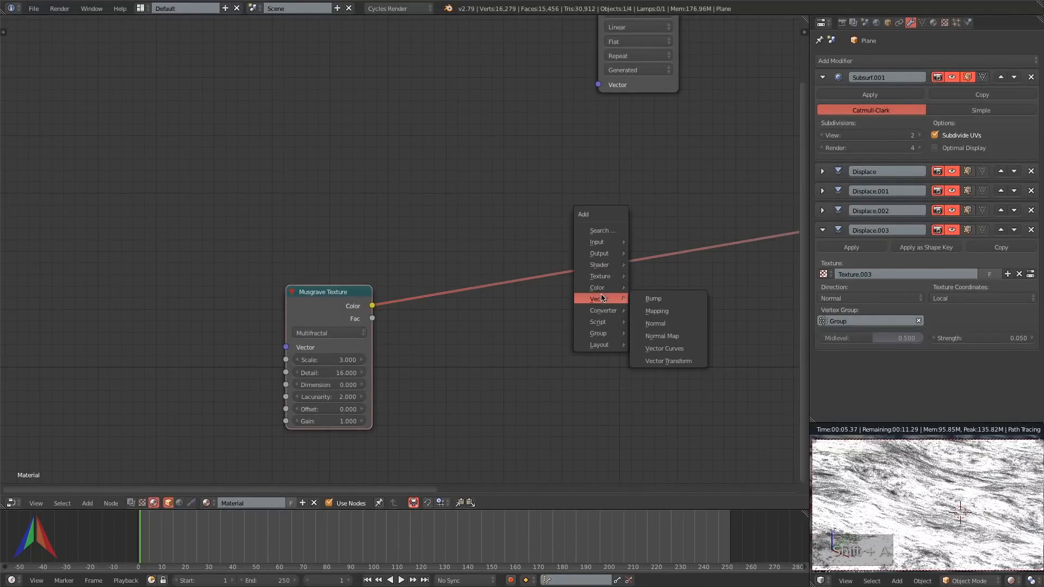
Fine-tune the Musgrave Texture's Lacunarity in 0.1 steps down to 1.6.
{"action": "scroll", "coordinate": [305, 351], "scroll_direction": "up", "scroll_amount": 3}
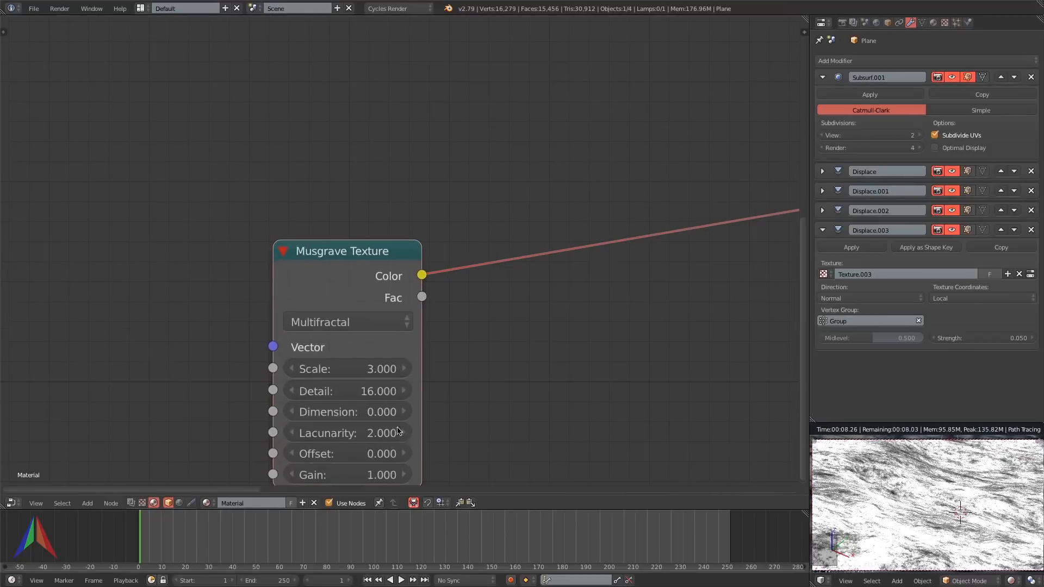
{"action": "left_click", "coordinate": [285, 432]}
{"action": "left_click", "coordinate": [284, 433]}
{"action": "left_click", "coordinate": [286, 433]}
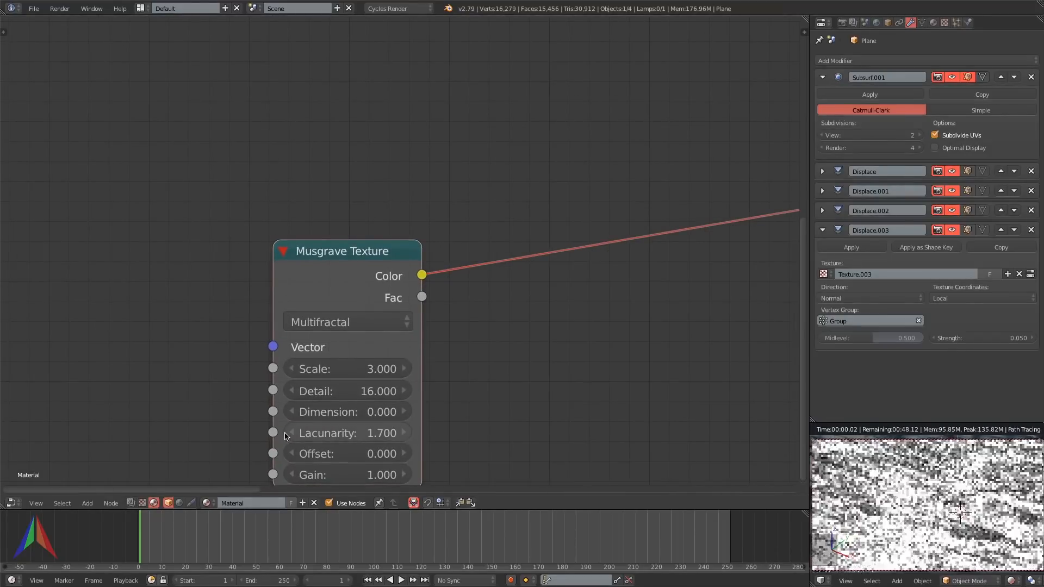
{"action": "left_click", "coordinate": [284, 436]}
{"action": "left_click", "coordinate": [285, 436]}
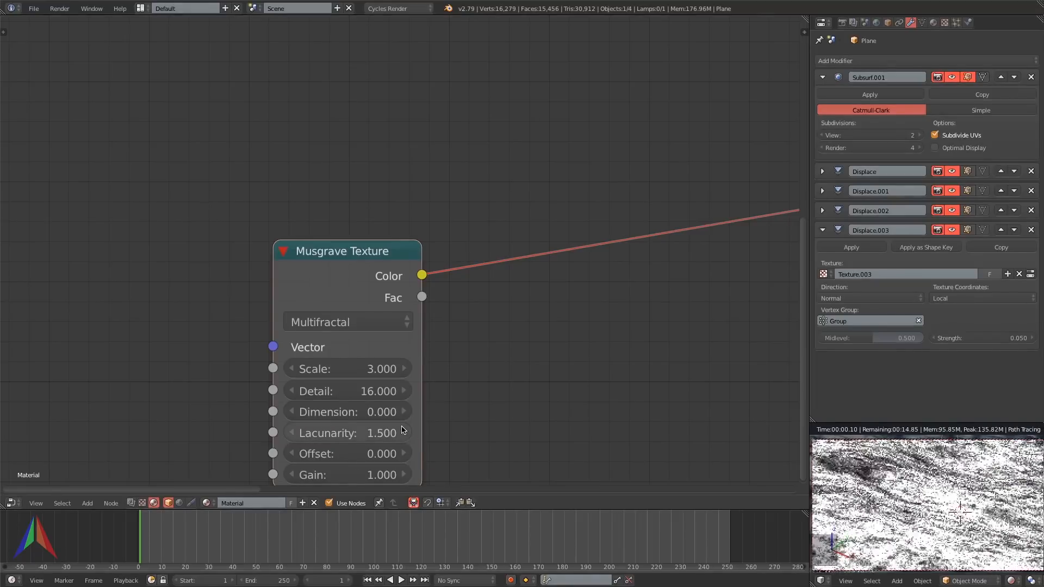
{"action": "left_click", "coordinate": [402, 430]}
Add a Bump node after the Musgrave Texture and move the texture's Color link to the Bump's Height input.
{"action": "key", "text": "shift+a"}
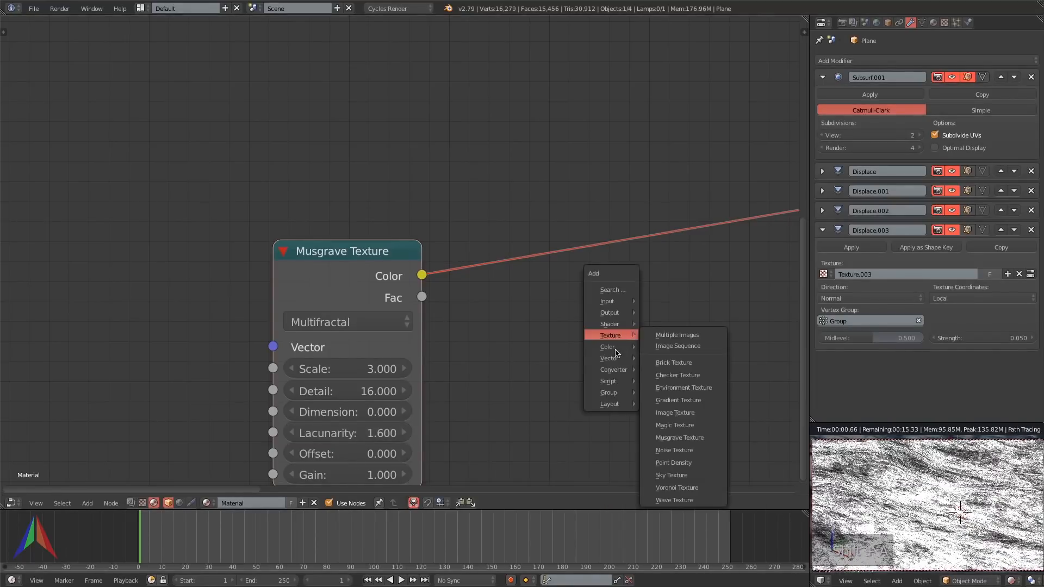
{"action": "mouse_move", "coordinate": [620, 358]}
{"action": "left_click", "coordinate": [664, 358]}
{"action": "left_click", "coordinate": [663, 363]}
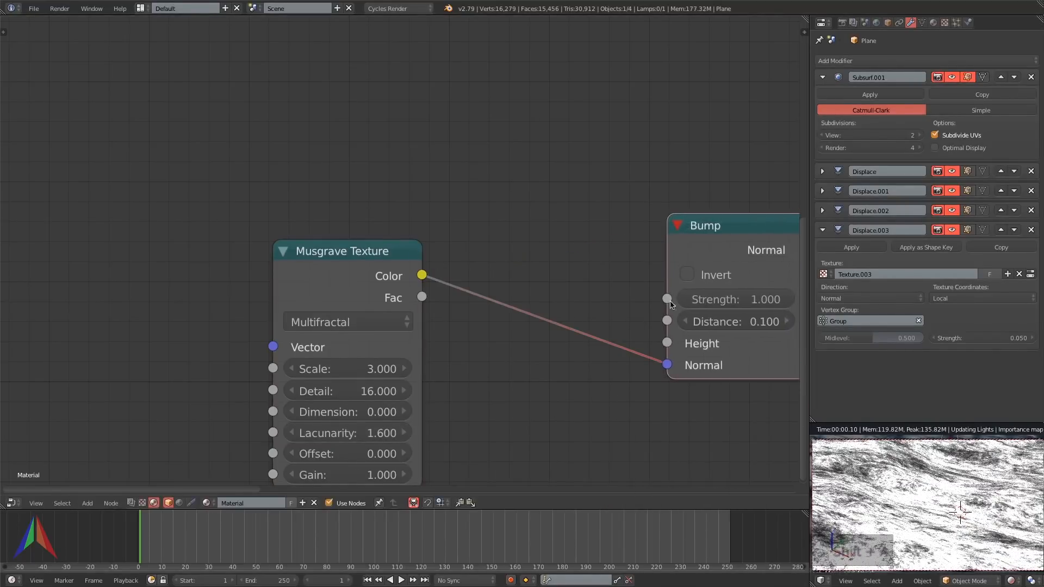
{"action": "left_click_drag", "start_coordinate": [665, 364], "coordinate": [665, 343]}
{"action": "scroll", "coordinate": [625, 339], "scroll_direction": "down", "scroll_amount": 5}
{"action": "middle_click_drag", "start_coordinate": [756, 315], "coordinate": [399, 325]}
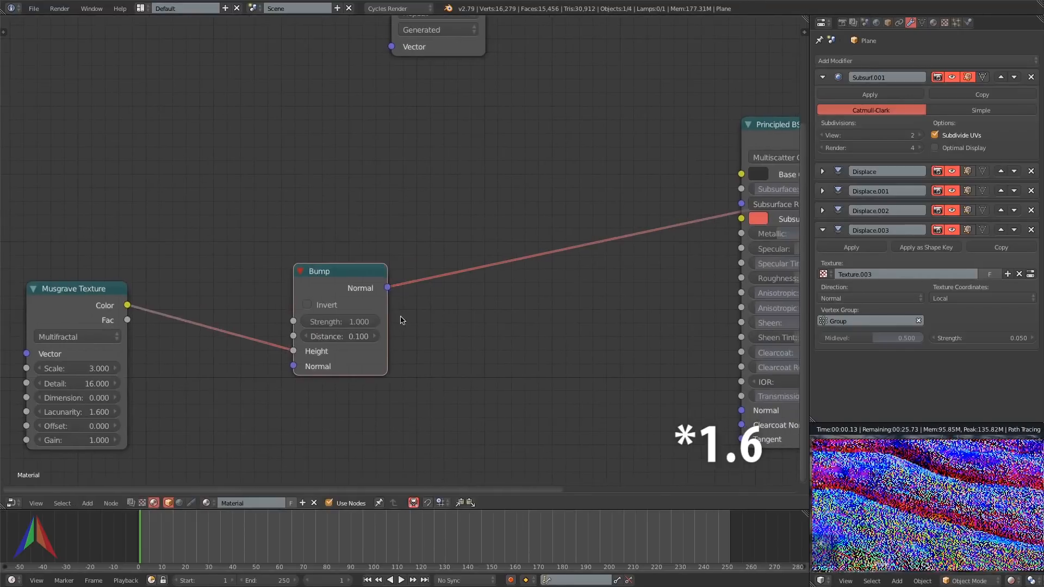
Connect the Bump node's normal to the Principled BSDF's Normal input and move the Material Output node closer to the shader.
{"action": "left_click_drag", "start_coordinate": [391, 286], "coordinate": [741, 410]}
{"action": "middle_click_drag", "start_coordinate": [515, 218], "coordinate": [74, 299]}
{"action": "scroll", "coordinate": [536, 326], "scroll_direction": "down", "scroll_amount": 2}
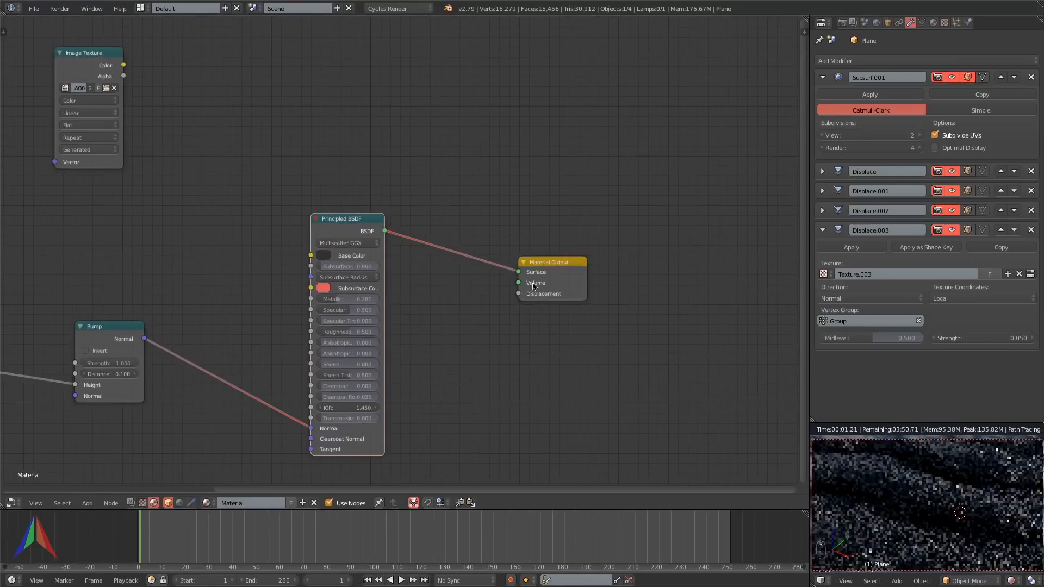
{"action": "left_click_drag", "start_coordinate": [543, 298], "coordinate": [499, 242]}
Set the Bump node's Strength to 0.4.
{"action": "middle_click_drag", "start_coordinate": [160, 261], "coordinate": [282, 240]}
{"action": "scroll", "coordinate": [195, 342], "scroll_direction": "up", "scroll_amount": 4}
{"action": "left_click", "coordinate": [229, 354]}
{"action": "key", "text": "Escape"}
{"action": "left_click", "coordinate": [228, 341]}
{"action": "type", "text": "0.2"}
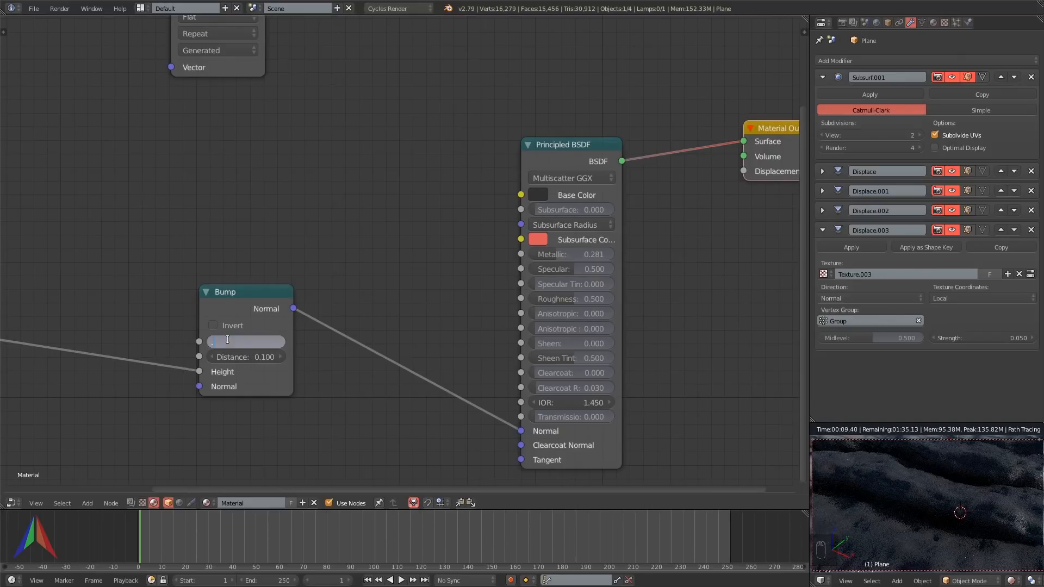
{"action": "key", "text": "Return"}
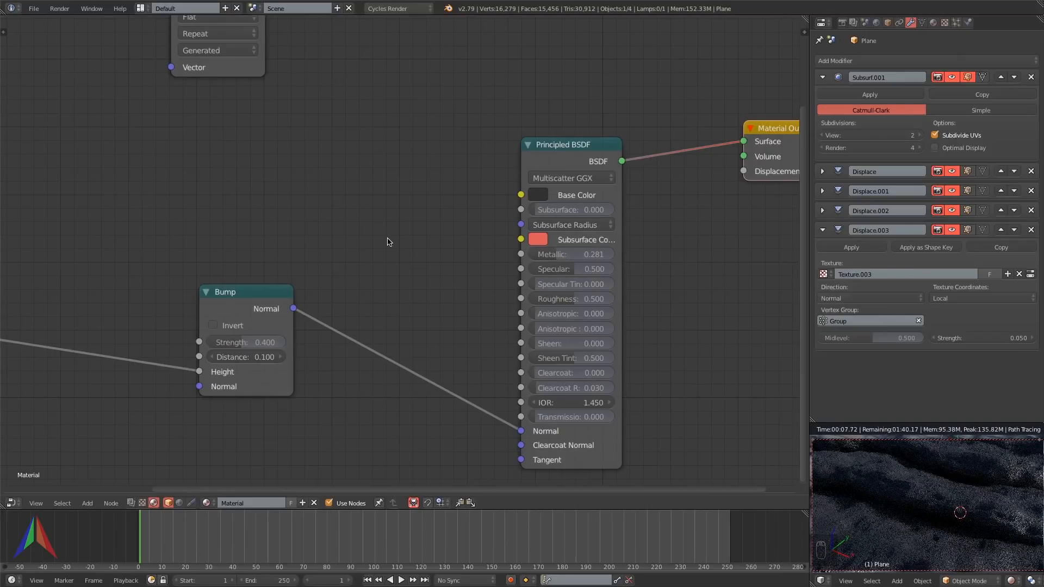
Make room by moving the Principled BSDF and insert a Mix Shader between it and the Material Output.
{"action": "scroll", "coordinate": [610, 136], "scroll_direction": "down", "scroll_amount": 4}
{"action": "right_click", "coordinate": [585, 147]}
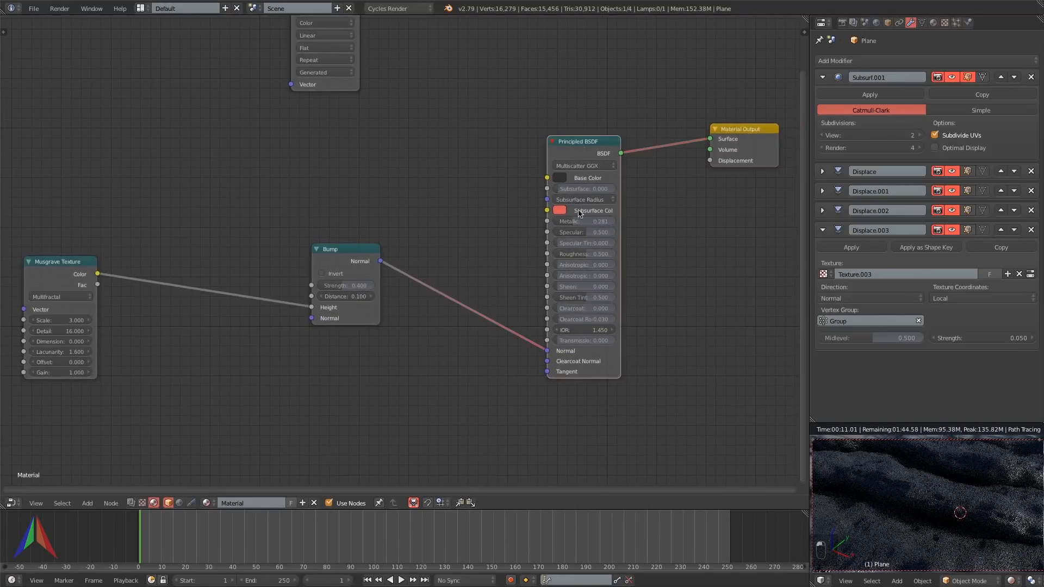
{"action": "key", "text": "g"}
{"action": "left_click", "coordinate": [526, 184]}
{"action": "key", "text": "shift+a"}
{"action": "mouse_move", "coordinate": [508, 152]}
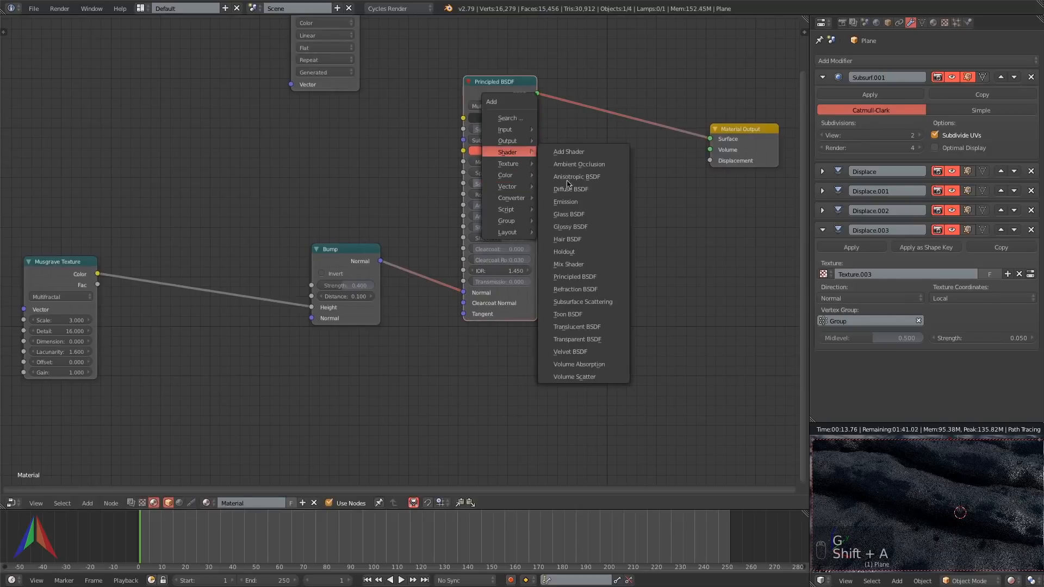
{"action": "left_click", "coordinate": [569, 264]}
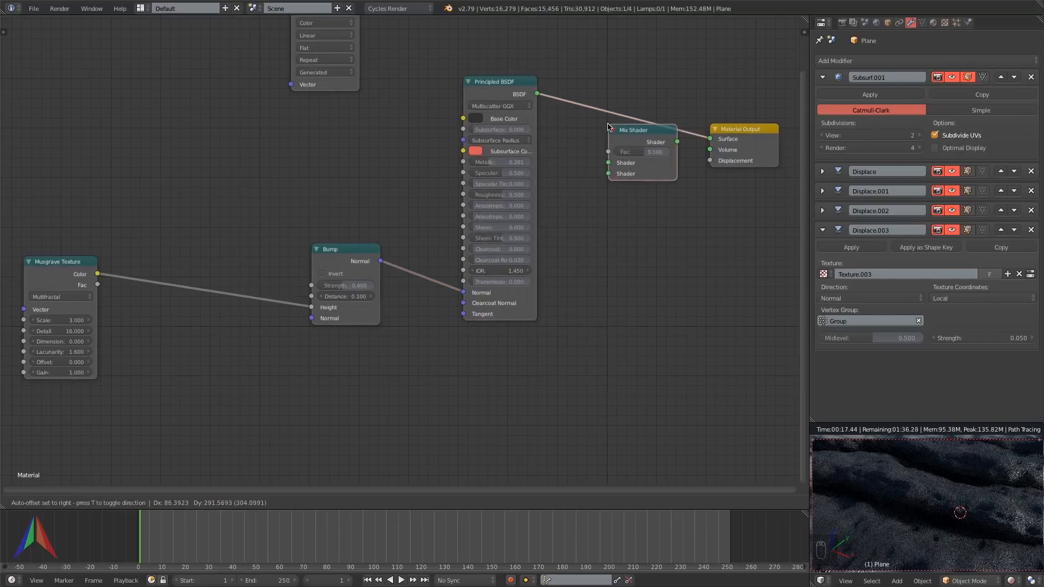
{"action": "left_click", "coordinate": [610, 125]}
Add an Emission shader as the Mix Shader's second input and feed the Image Texture's color into the mix Fac.
{"action": "key", "text": "shift+a"}
{"action": "mouse_move", "coordinate": [610, 125]}
{"action": "left_click", "coordinate": [671, 159]}
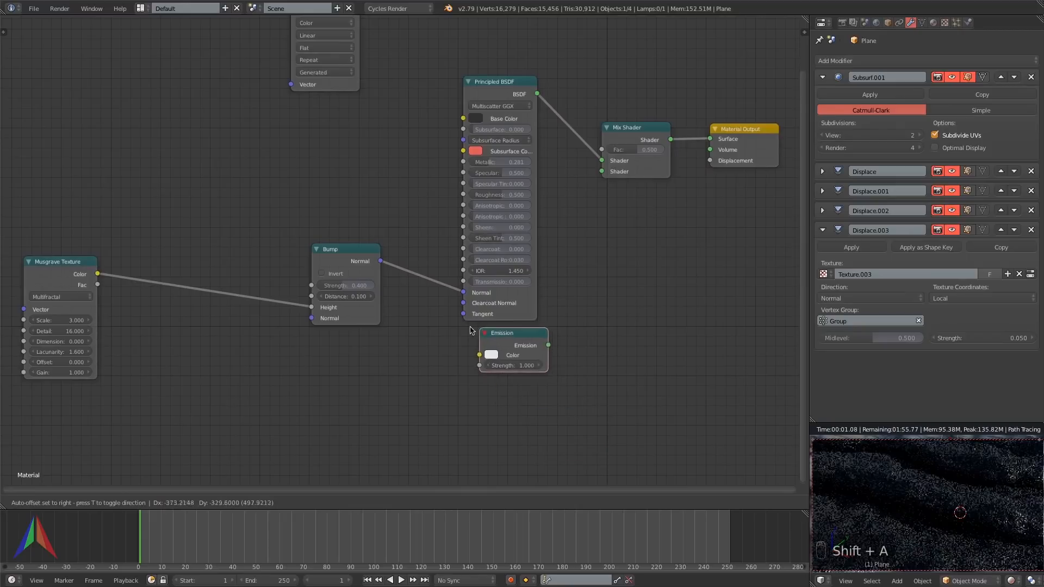
{"action": "left_click_drag", "start_coordinate": [529, 351], "coordinate": [602, 171]}
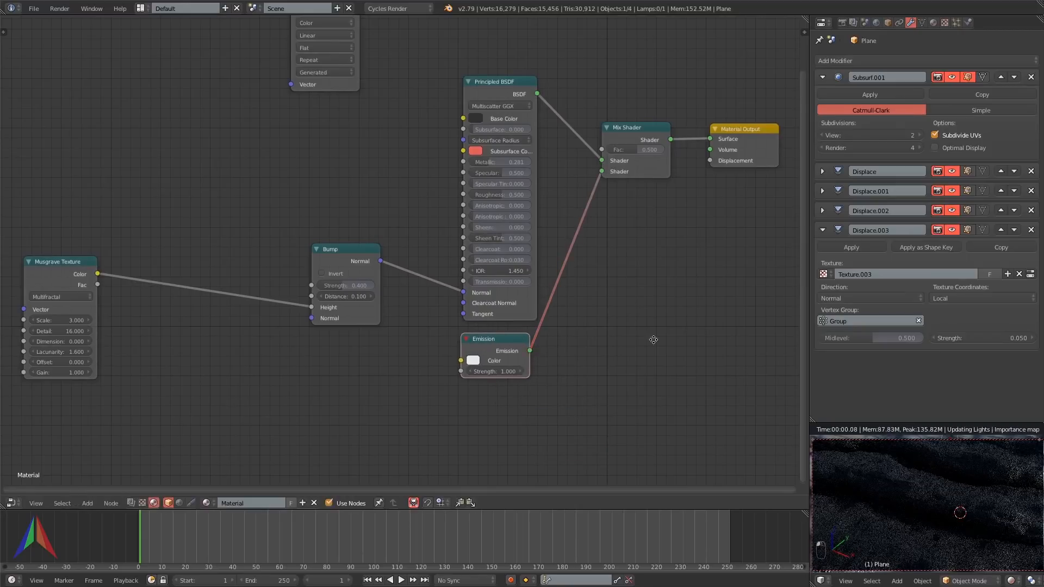
{"action": "left_click_drag", "start_coordinate": [690, 155], "coordinate": [610, 194]}
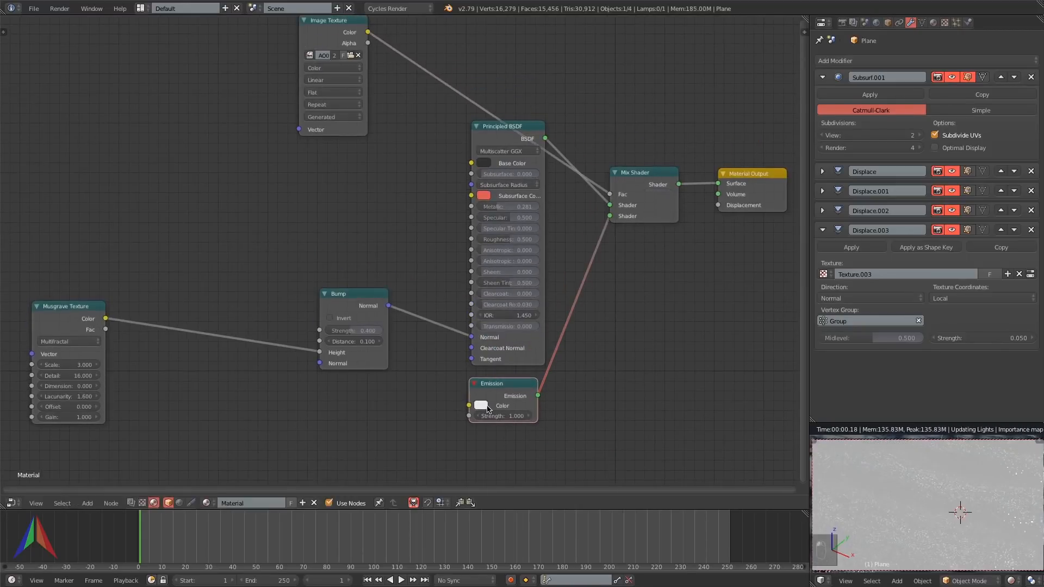
Set the Emission color by sampling the Principled BSDF's red Subsurface Color.
{"action": "left_click", "coordinate": [480, 405]}
{"action": "left_click", "coordinate": [559, 360]}
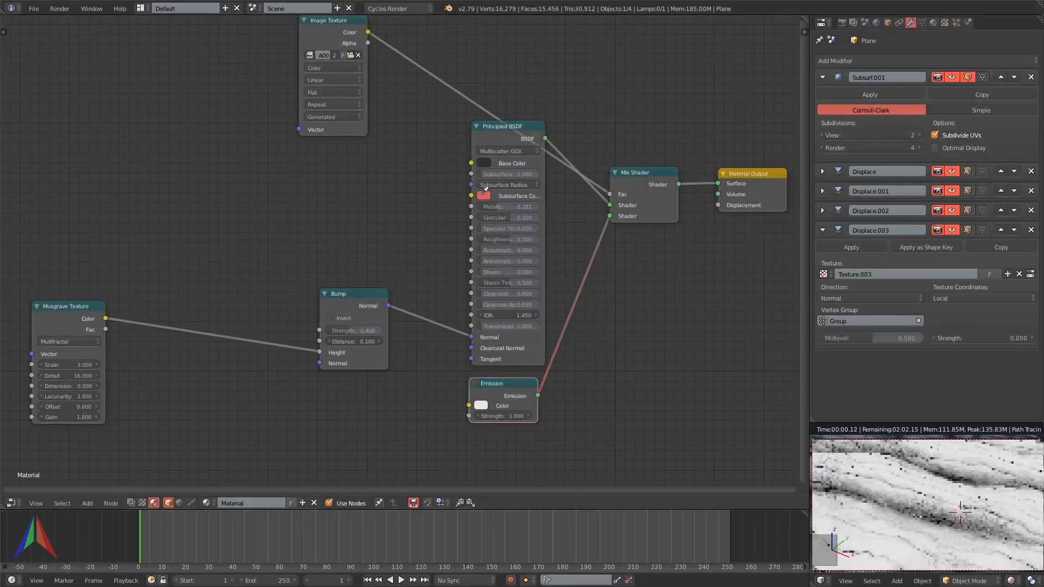
{"action": "left_click", "coordinate": [482, 197]}
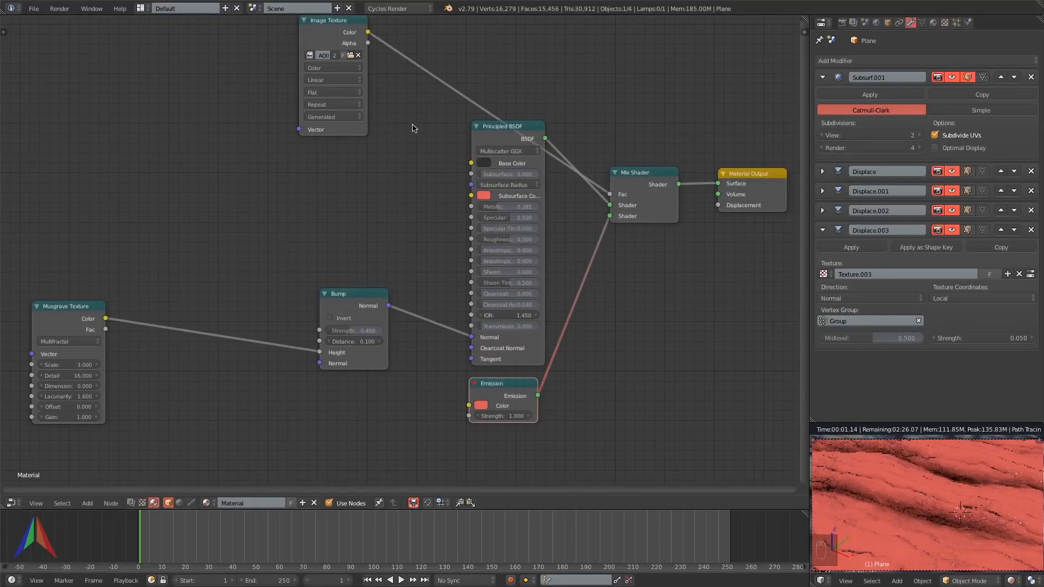
Insert a ColorRamp between the Image Texture and the Mix Shader's Fac, and flip its gradient to run from white to black.
{"action": "key", "text": "shift+a"}
{"action": "mouse_move", "coordinate": [414, 127]}
{"action": "mouse_move", "coordinate": [397, 172]}
{"action": "left_click", "coordinate": [451, 185]}
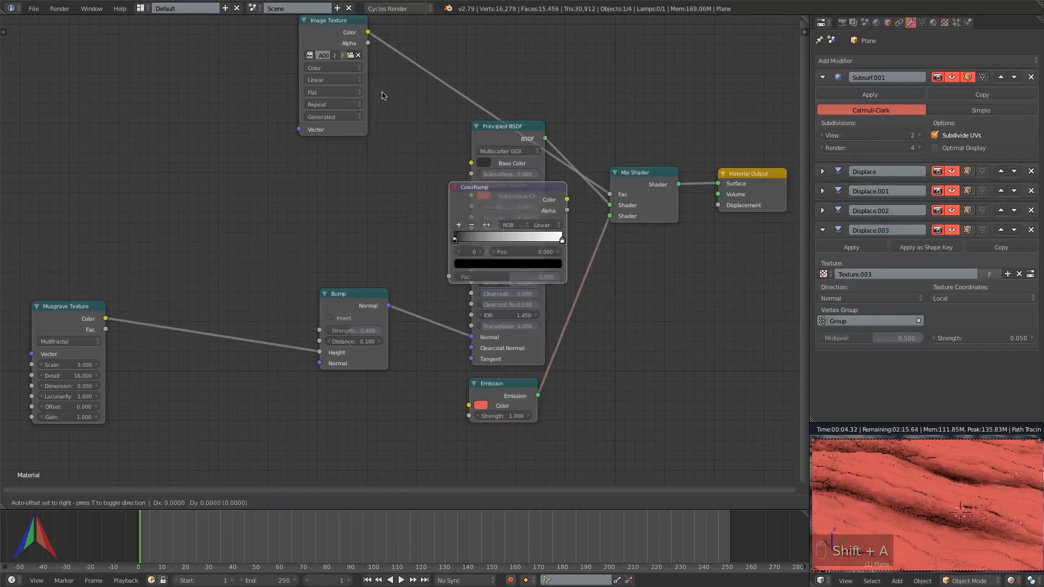
{"action": "left_click", "coordinate": [426, 131]}
{"action": "scroll", "coordinate": [427, 131], "scroll_direction": "down", "scroll_amount": 2}
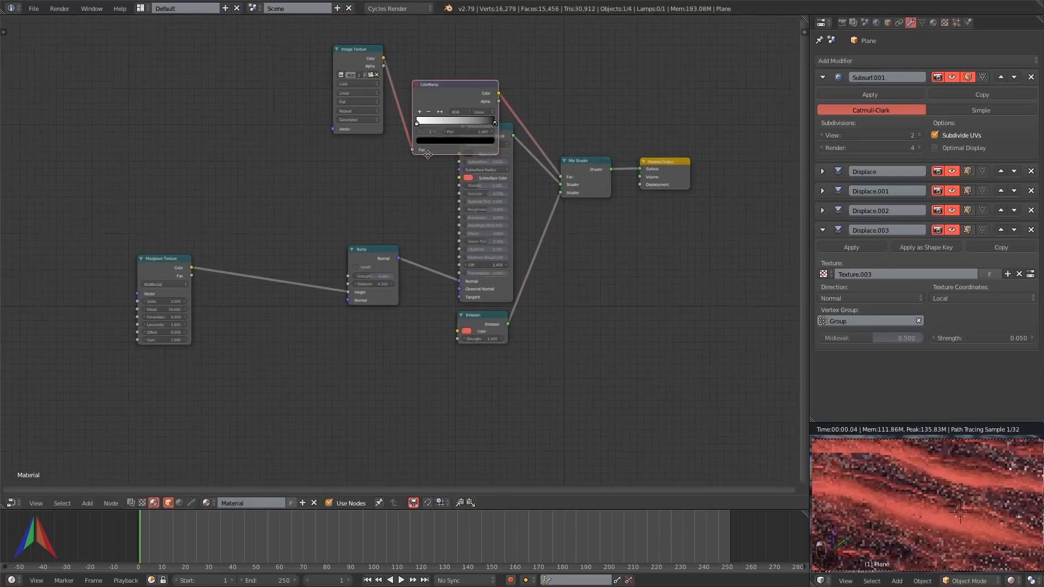
{"action": "middle_click_drag", "start_coordinate": [270, 72], "coordinate": [296, 200]}
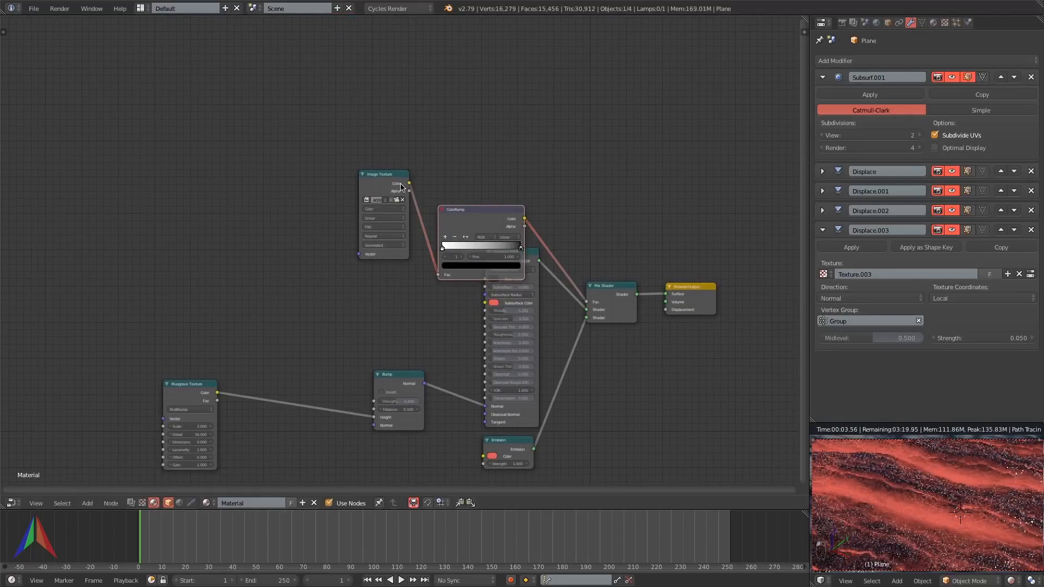
Move the Image Texture and ColorRamp nodes clear of the shaders and shift the ramp's black stop to 0.943.
{"action": "key", "text": "g"}
{"action": "left_click", "coordinate": [119, 98]}
{"action": "right_click", "coordinate": [474, 220]}
{"action": "key", "text": "g"}
{"action": "left_click", "coordinate": [229, 113]}
{"action": "middle_click_drag", "start_coordinate": [259, 210], "coordinate": [540, 197]}
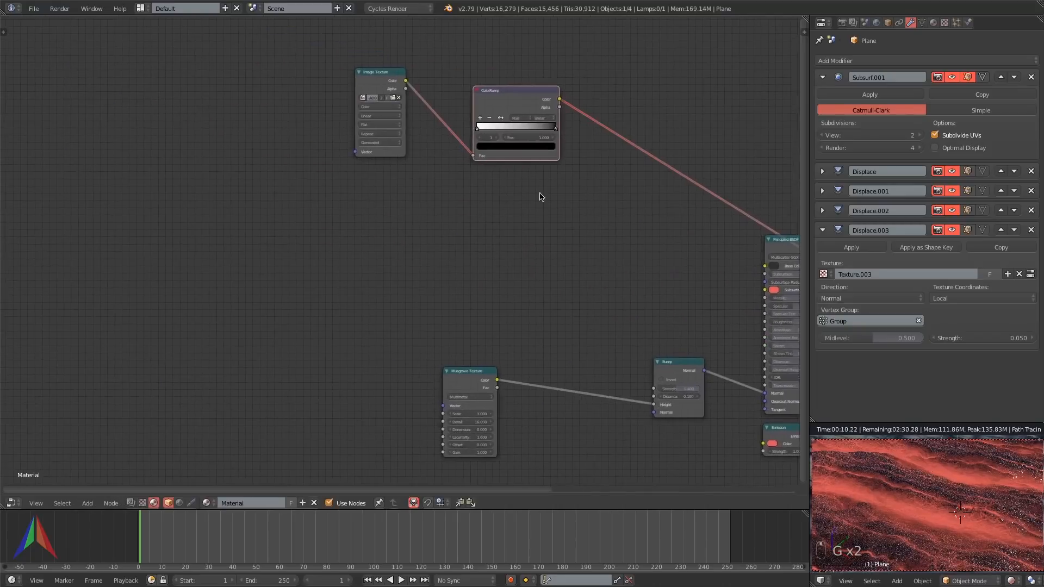
{"action": "scroll", "coordinate": [534, 163], "scroll_direction": "up", "scroll_amount": 2}
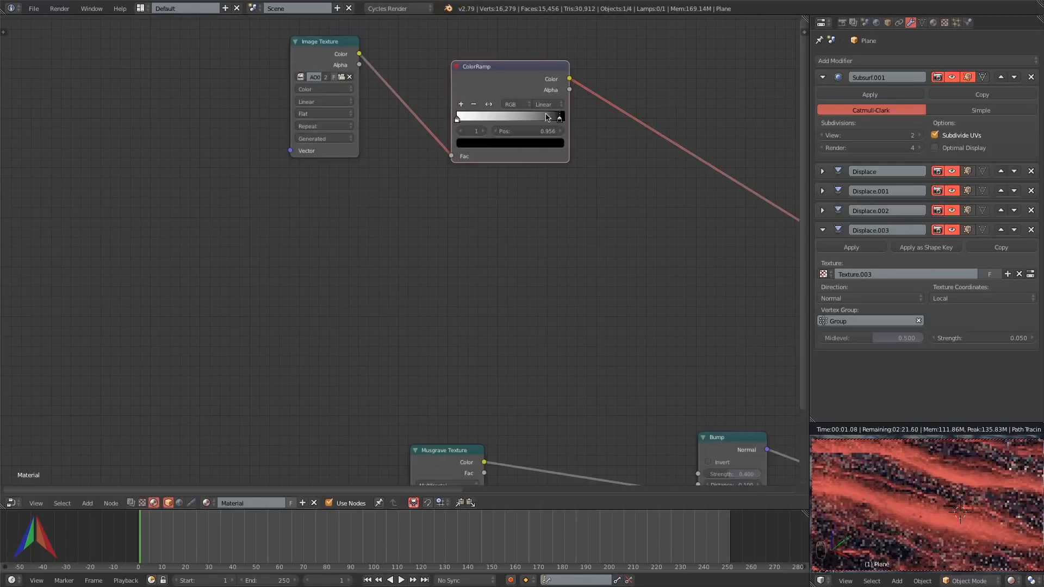
Add a second ColorRamp node just below the first one.
{"action": "key", "text": "shift+a"}
{"action": "mouse_move", "coordinate": [459, 103]}
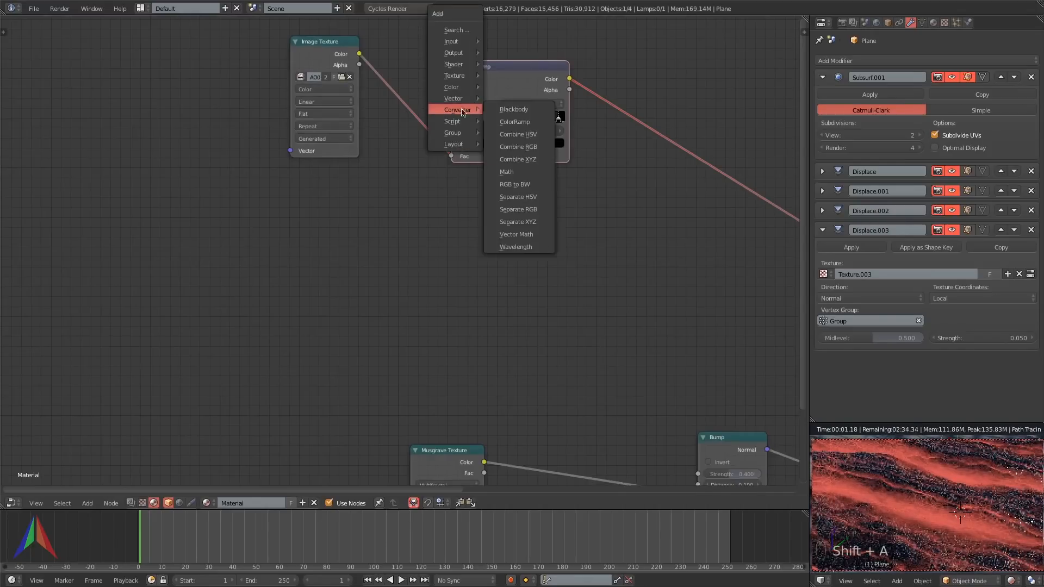
{"action": "left_click", "coordinate": [517, 116]}
{"action": "left_click", "coordinate": [463, 181]}
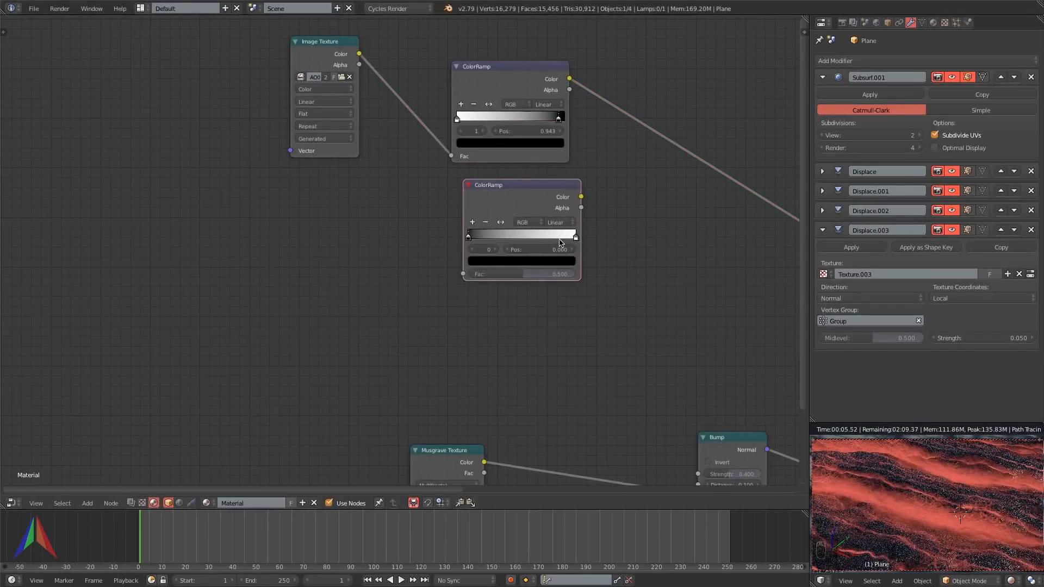
Color the second ColorRamp's white end stop by sampling the Principled BSDF's red Subsurface Color.
{"action": "left_click", "coordinate": [576, 237]}
{"action": "left_click", "coordinate": [553, 262]}
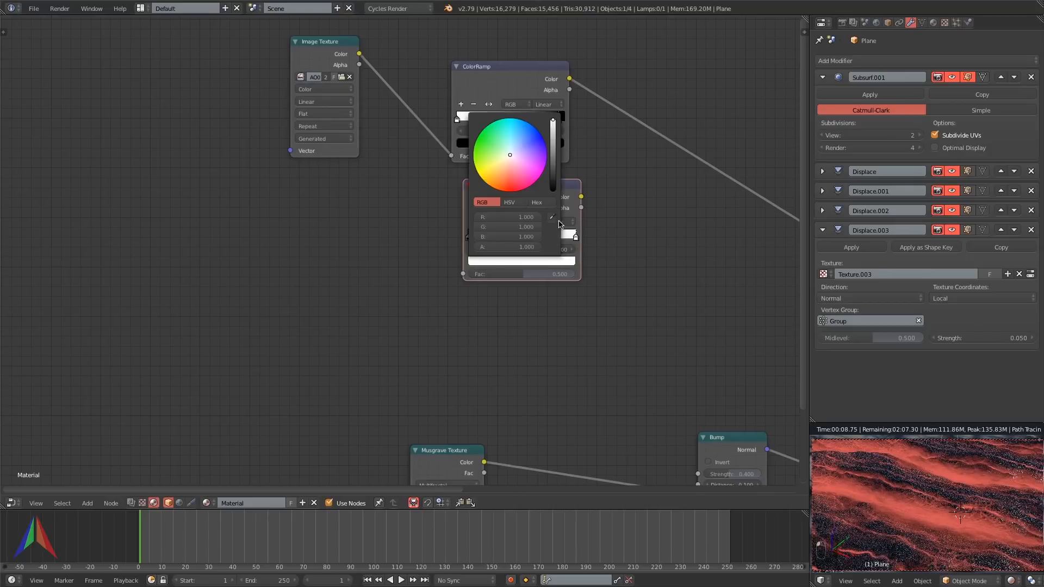
{"action": "middle_click_drag", "start_coordinate": [628, 225], "coordinate": [510, 199]}
{"action": "left_click", "coordinate": [448, 233]}
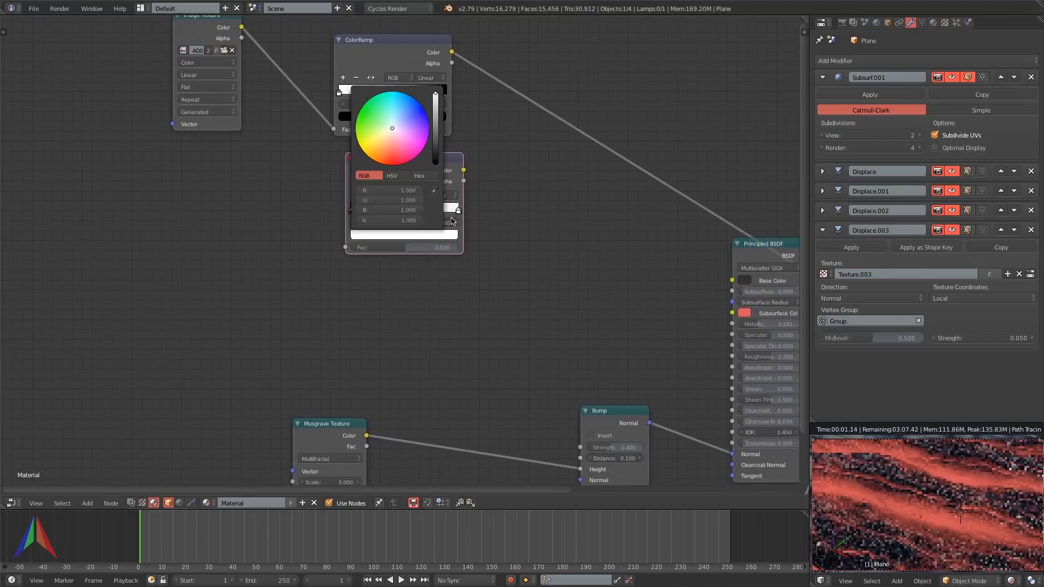
{"action": "left_click", "coordinate": [435, 190]}
{"action": "left_click", "coordinate": [739, 314]}
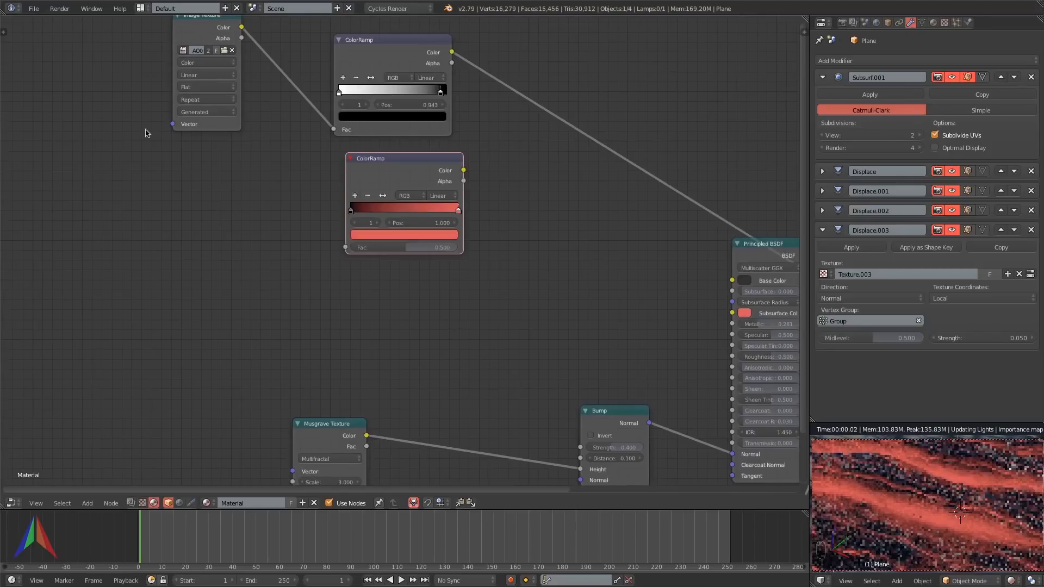
Feed the Image Texture's color into the second ColorRamp's Fac and change the ramp's black stop to pale yellow.
{"action": "left_click_drag", "start_coordinate": [241, 27], "coordinate": [345, 247]}
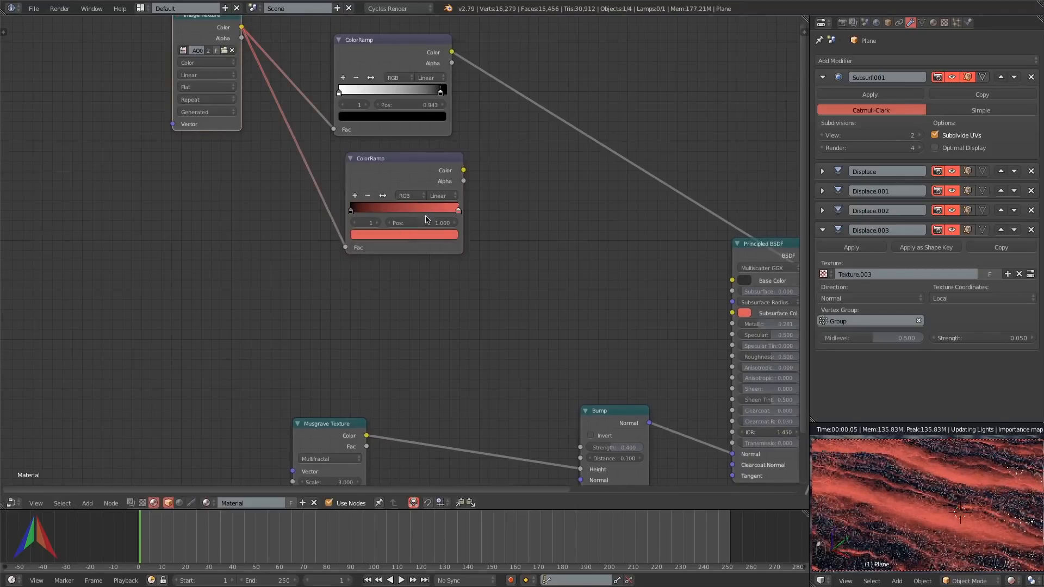
{"action": "left_click", "coordinate": [368, 209]}
{"action": "left_click", "coordinate": [360, 236]}
{"action": "left_click_drag", "start_coordinate": [434, 127], "coordinate": [435, 93]}
{"action": "left_click", "coordinate": [381, 137]}
Connect the second ColorRamp's color output to the Emission shader's Color input.
{"action": "key", "text": "Home"}
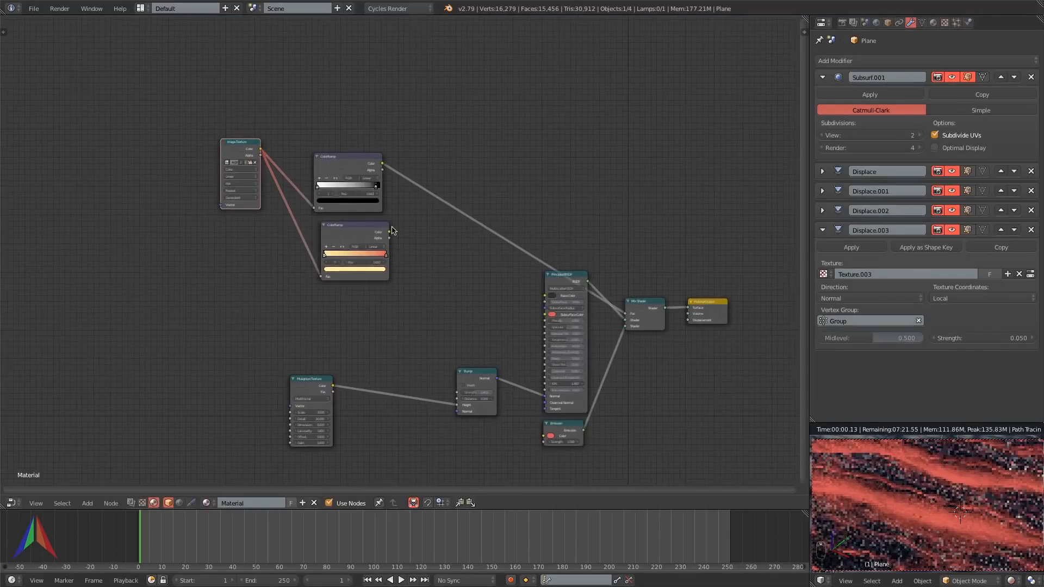
{"action": "mouse_move", "coordinate": [389, 232]}
{"action": "left_mouse_down"}
{"action": "mouse_move", "coordinate": [544, 436]}
{"action": "mouse_move", "coordinate": [416, 251]}
{"action": "mouse_move", "coordinate": [389, 232]}
{"action": "left_mouse_up"}
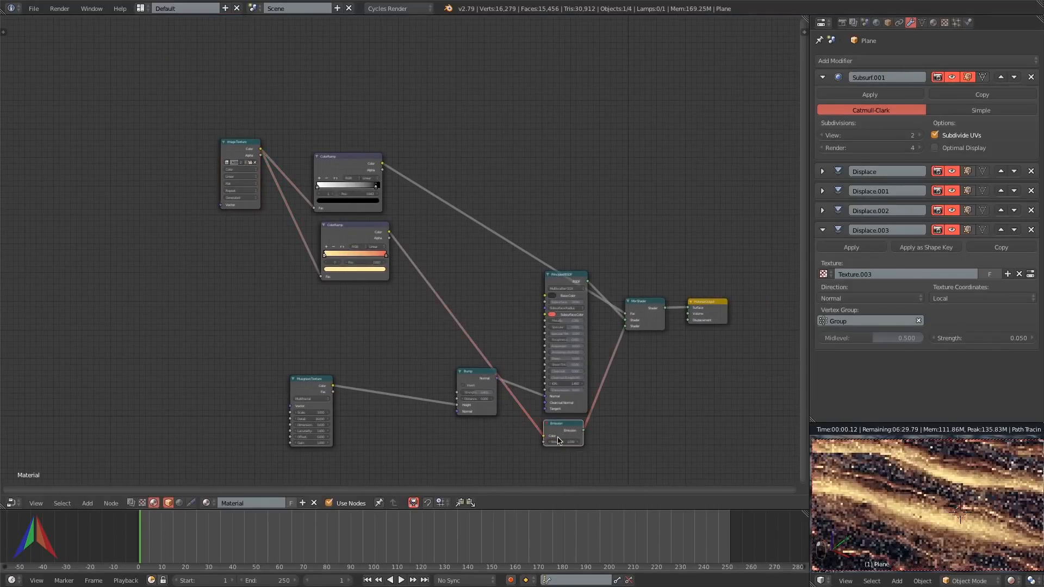
{"action": "left_click", "coordinate": [558, 442]}
Move the red stop of the second ColorRamp to about 0.34.
{"action": "scroll", "coordinate": [368, 207], "scroll_direction": "up", "scroll_amount": 5}
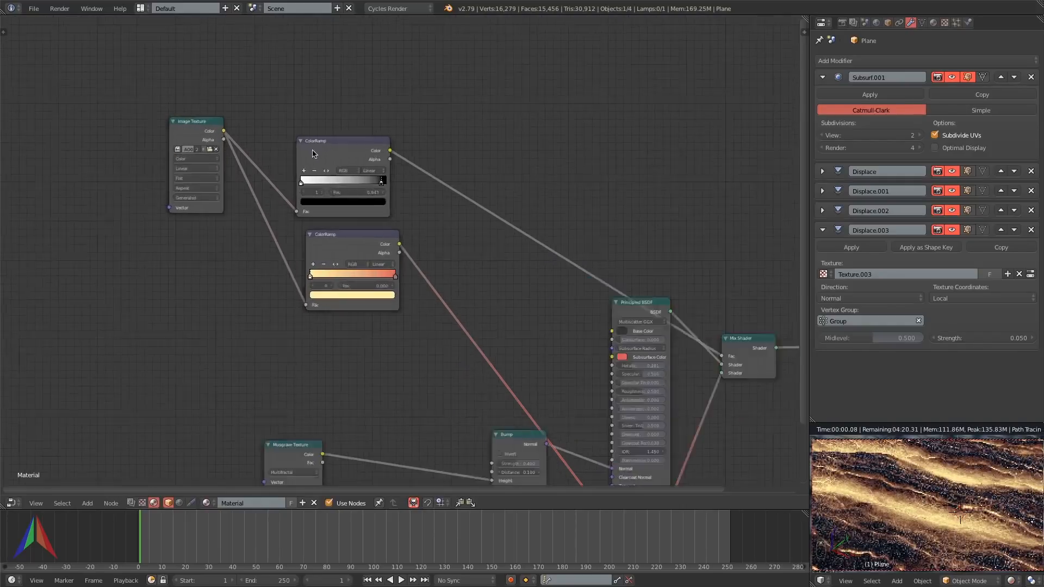
{"action": "middle_click_drag", "start_coordinate": [368, 208], "coordinate": [491, 266]}
{"action": "scroll", "coordinate": [484, 272], "scroll_direction": "up", "scroll_amount": 10}
{"action": "left_click_drag", "start_coordinate": [520, 392], "coordinate": [414, 394]}
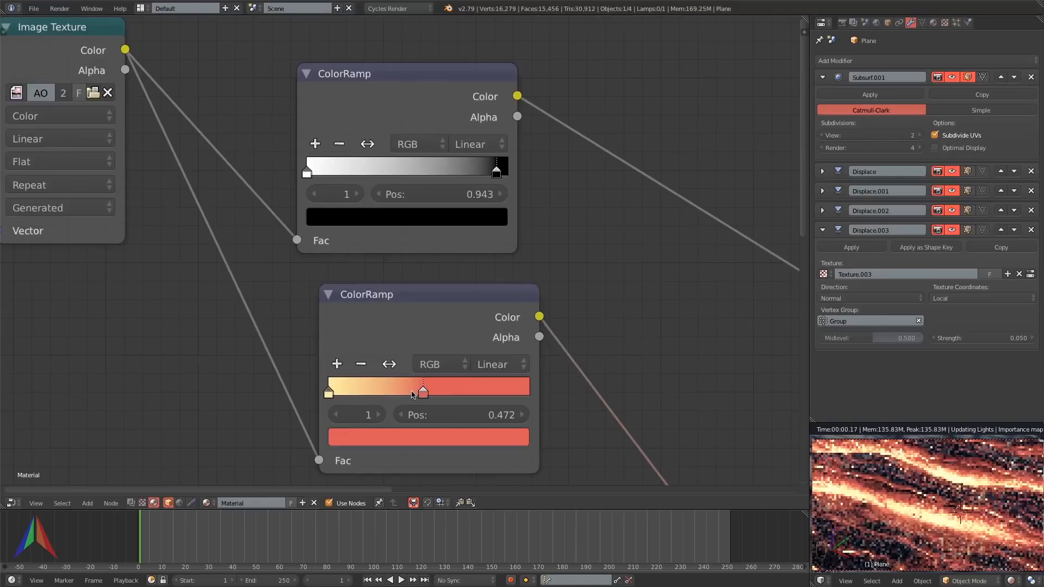
{"action": "left_click", "coordinate": [384, 392]}
Shift the red stop's color to a more saturated orange-red and add a yellow stop at 0.085.
{"action": "left_click", "coordinate": [384, 438]}
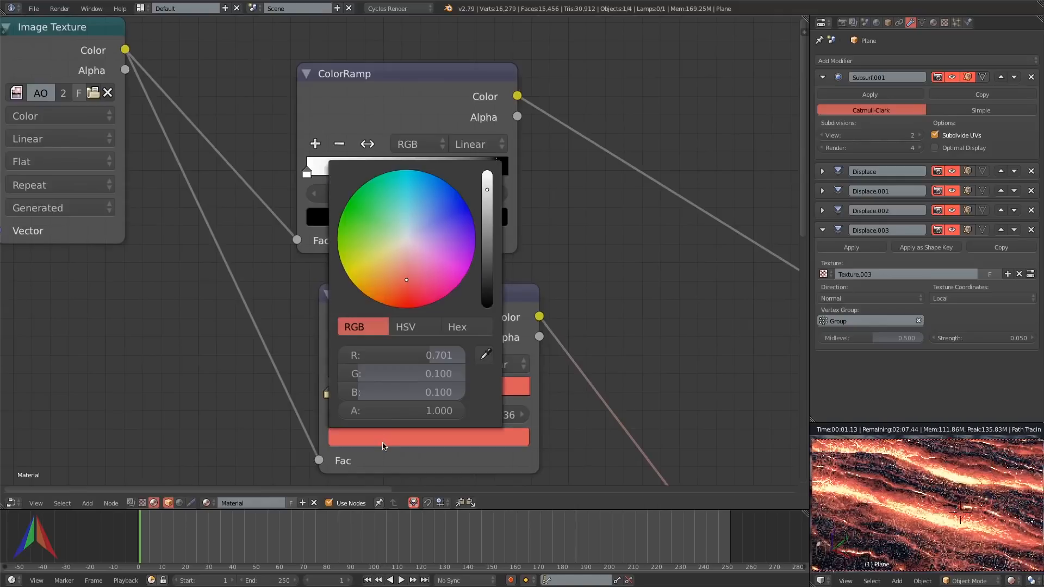
{"action": "left_click_drag", "start_coordinate": [406, 279], "coordinate": [405, 289]}
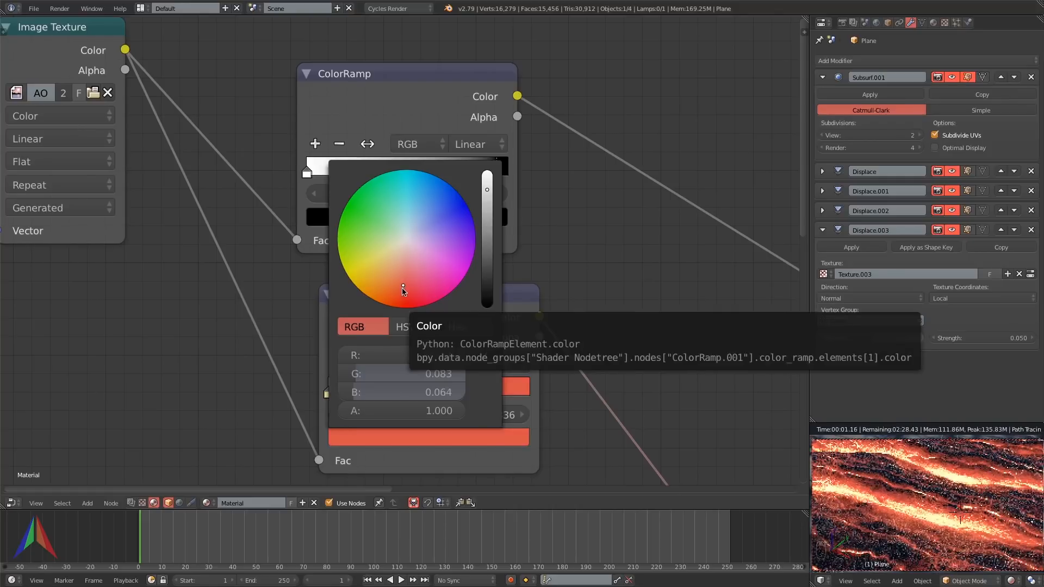
{"action": "left_click_drag", "start_coordinate": [404, 288], "coordinate": [405, 294]}
{"action": "left_click", "coordinate": [338, 361]}
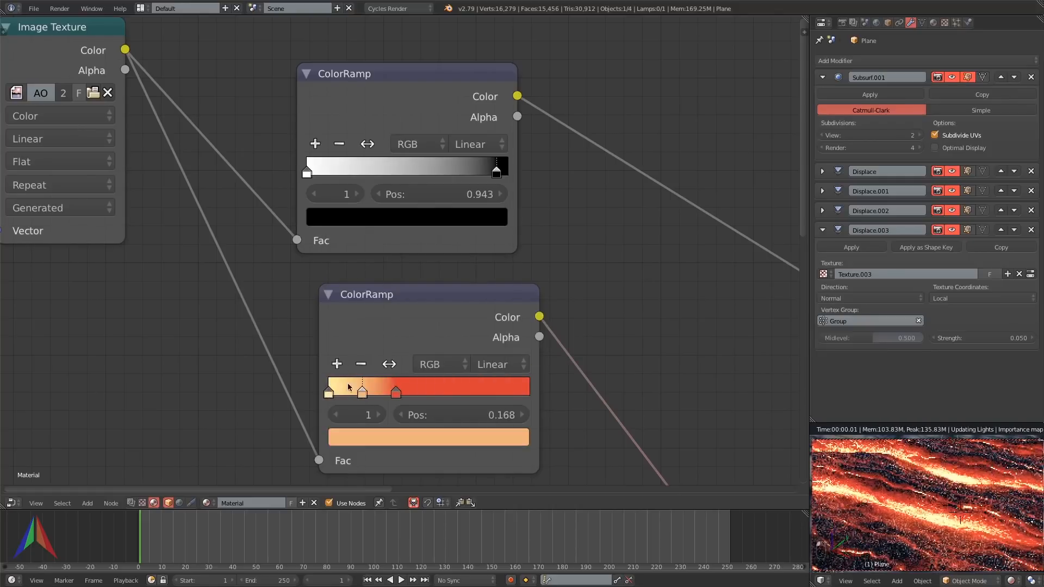
{"action": "left_click_drag", "start_coordinate": [359, 391], "coordinate": [406, 392]}
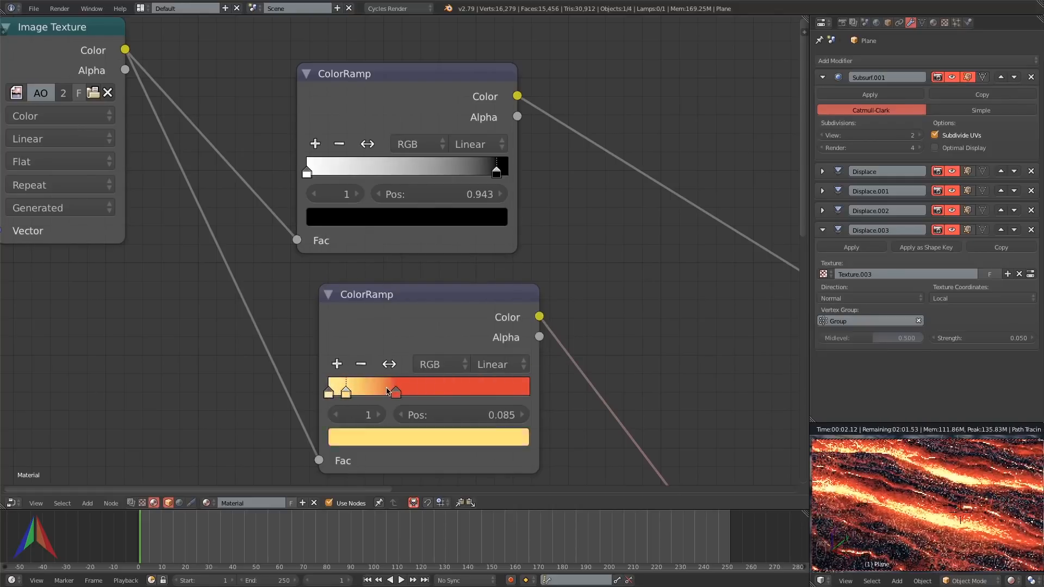
Add a deep red stop at 1.000 to the second ColorRamp and move the first ramp's black stop to 0.921.
{"action": "left_click", "coordinate": [395, 392]}
{"action": "left_click", "coordinate": [337, 364]}
{"action": "left_click", "coordinate": [402, 441]}
{"action": "left_click", "coordinate": [412, 305]}
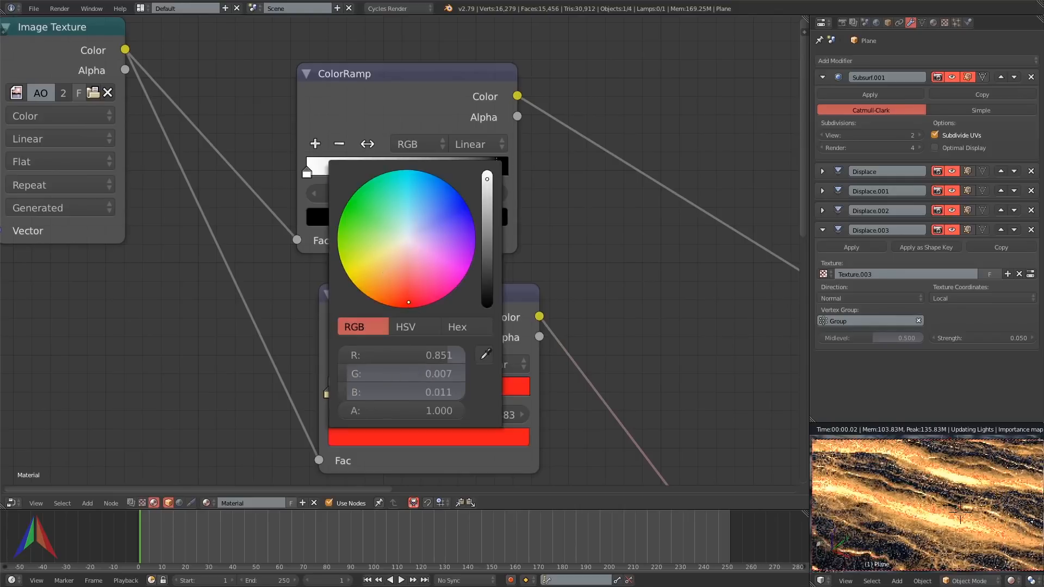
{"action": "left_click_drag", "start_coordinate": [406, 391], "coordinate": [529, 391]}
{"action": "left_click_drag", "start_coordinate": [496, 170], "coordinate": [474, 166]}
{"action": "scroll", "coordinate": [449, 236], "scroll_direction": "down", "scroll_amount": 3}
Maximize the 3D view and preview the lava render inside a render border, first close up and then zoomed out over the plane.
{"action": "key", "text": "shift+space"}
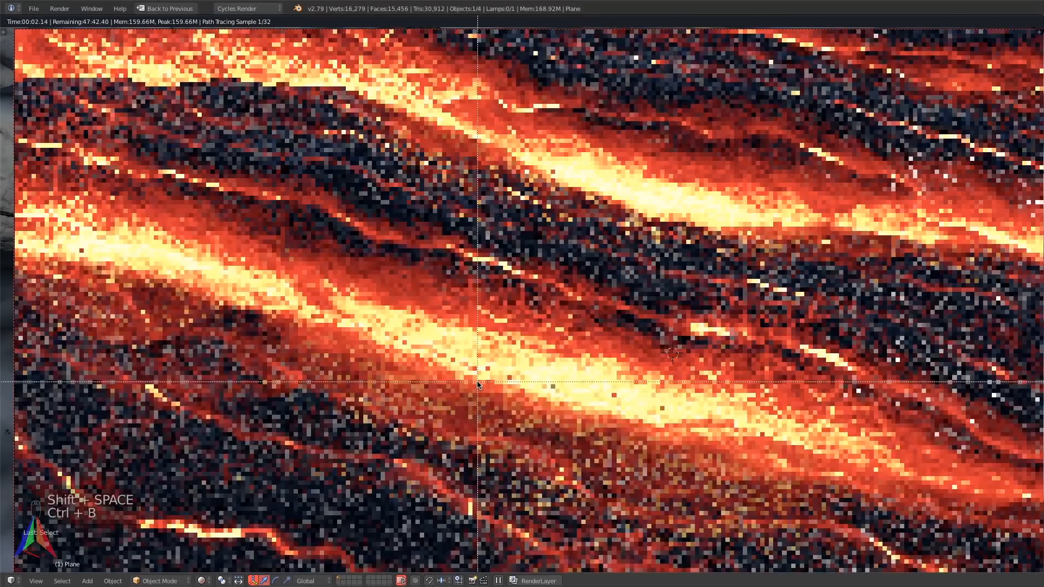
{"action": "key", "text": "ctrl+b"}
{"action": "left_click_drag", "start_coordinate": [357, 391], "coordinate": [822, 572]}
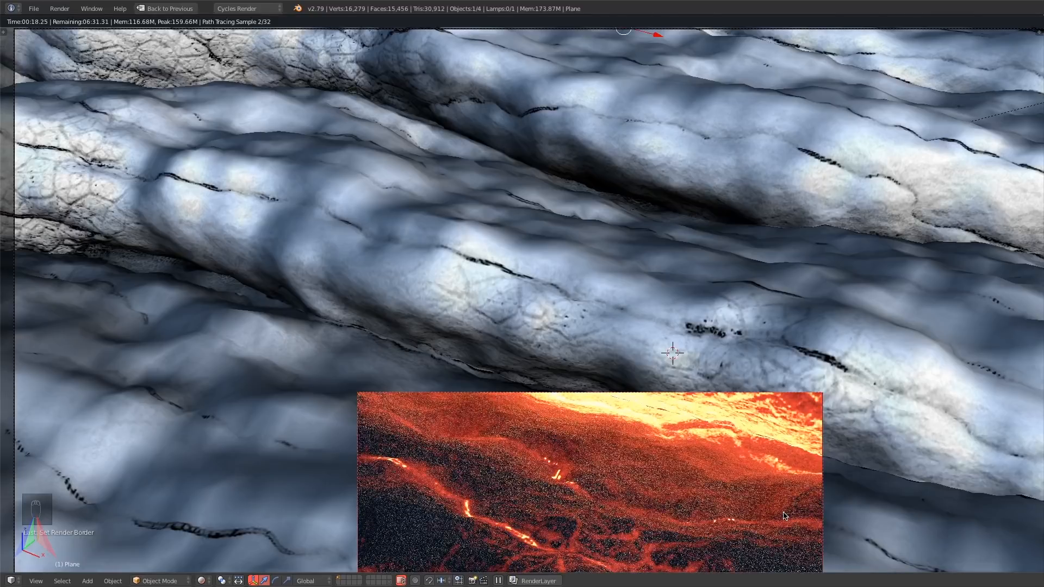
{"action": "scroll", "coordinate": [782, 514], "scroll_direction": "down", "scroll_amount": 4}
{"action": "key", "text": "ctrl+b"}
{"action": "left_click_drag", "start_coordinate": [496, 287], "coordinate": [891, 572]}
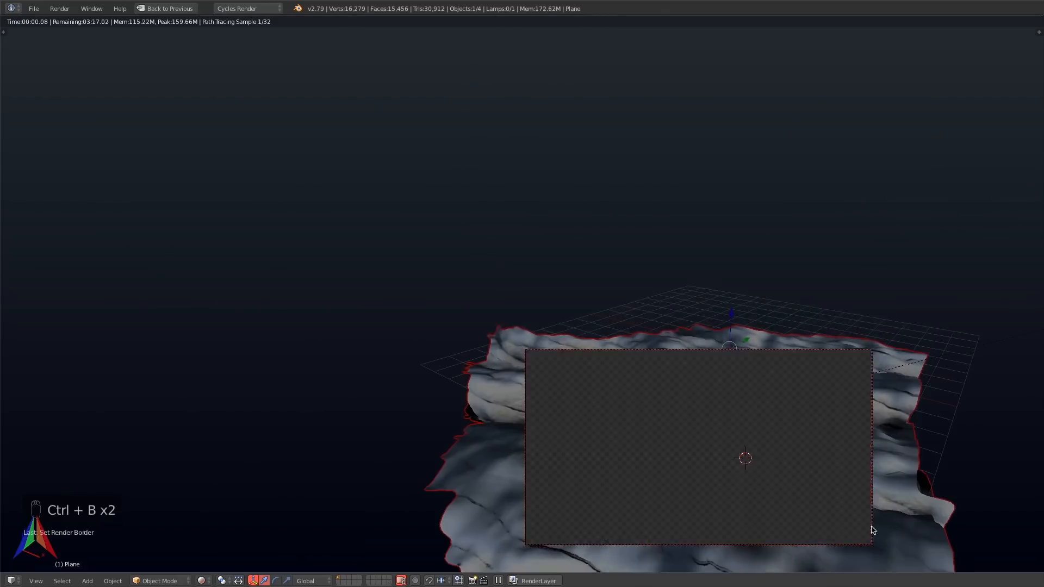
Leave the rendered preview and restore the multi-editor layout with the node editor.
{"action": "key", "text": "z"}
{"action": "key", "text": "z"}
{"action": "key", "text": "Home"}
{"action": "key", "text": "shift+space"}
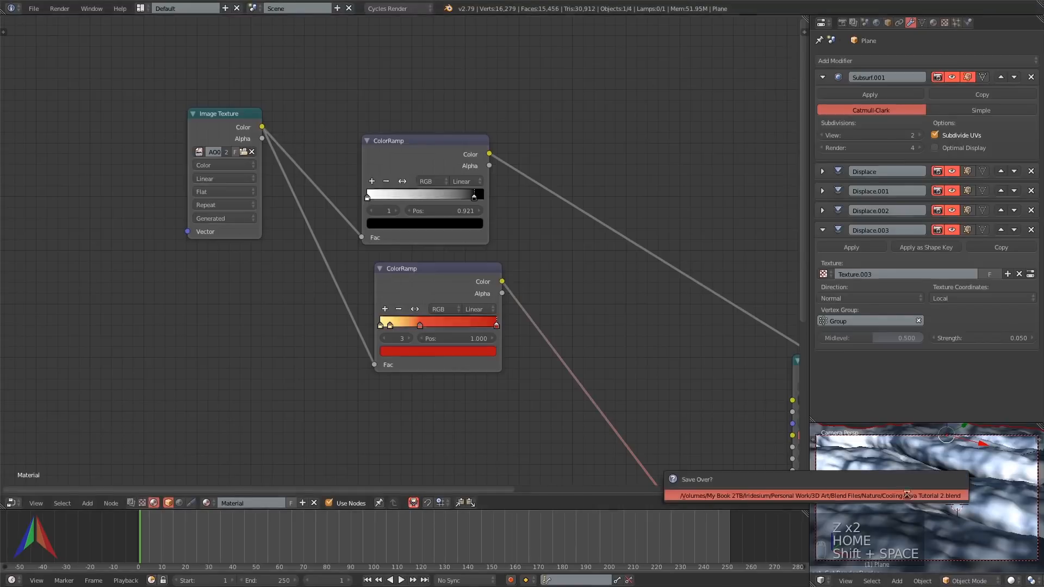
Change the node editor area to an image editor and display the Render Result.
{"action": "left_click", "coordinate": [10, 503]}
{"action": "left_click", "coordinate": [56, 415]}
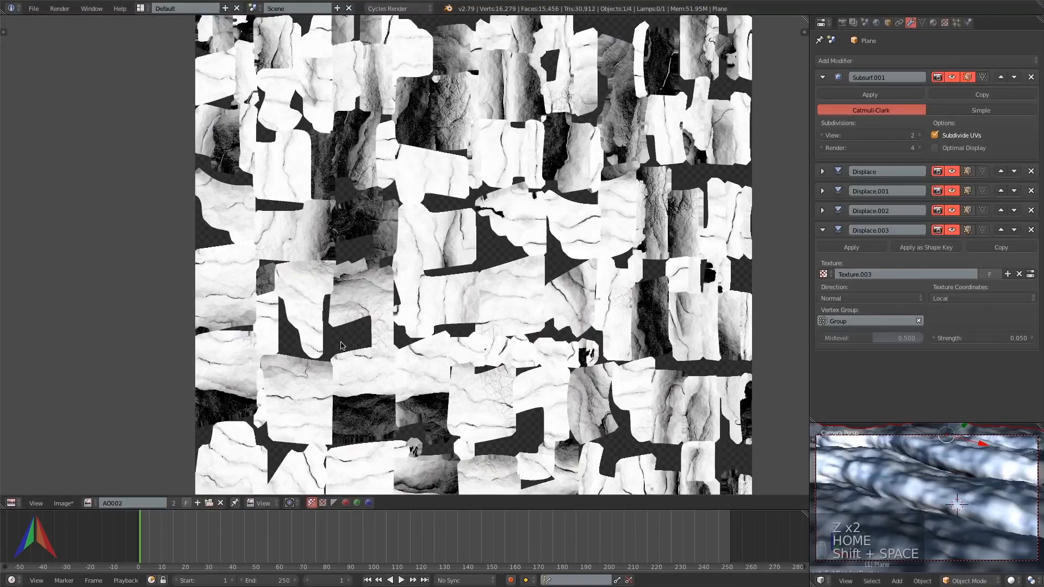
{"action": "left_click", "coordinate": [87, 502]}
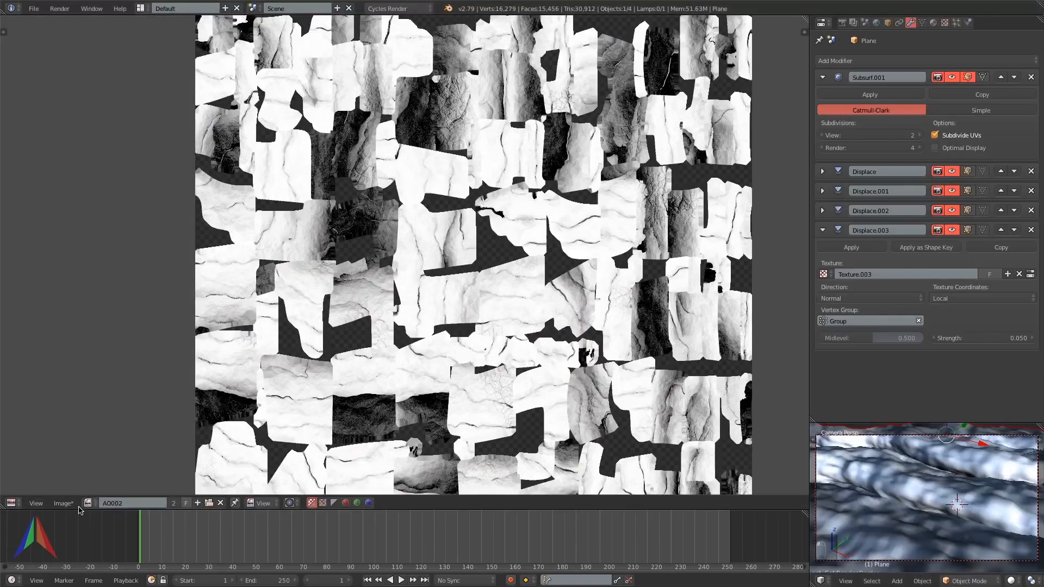
{"action": "left_click", "coordinate": [88, 503]}
{"action": "left_click", "coordinate": [158, 409]}
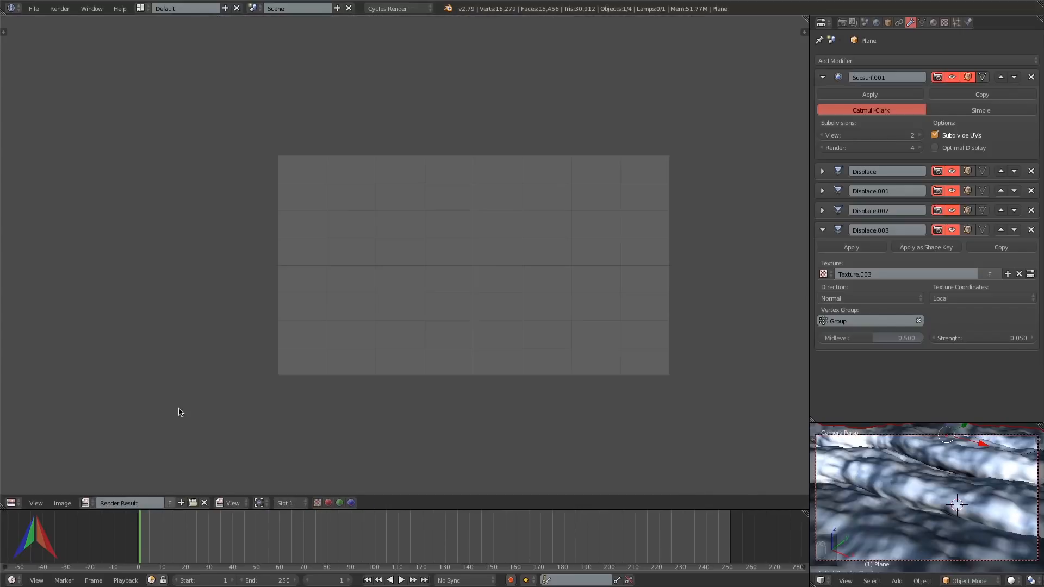
Set the render samples to 32 and render the current frame.
{"action": "left_click", "coordinate": [842, 22]}
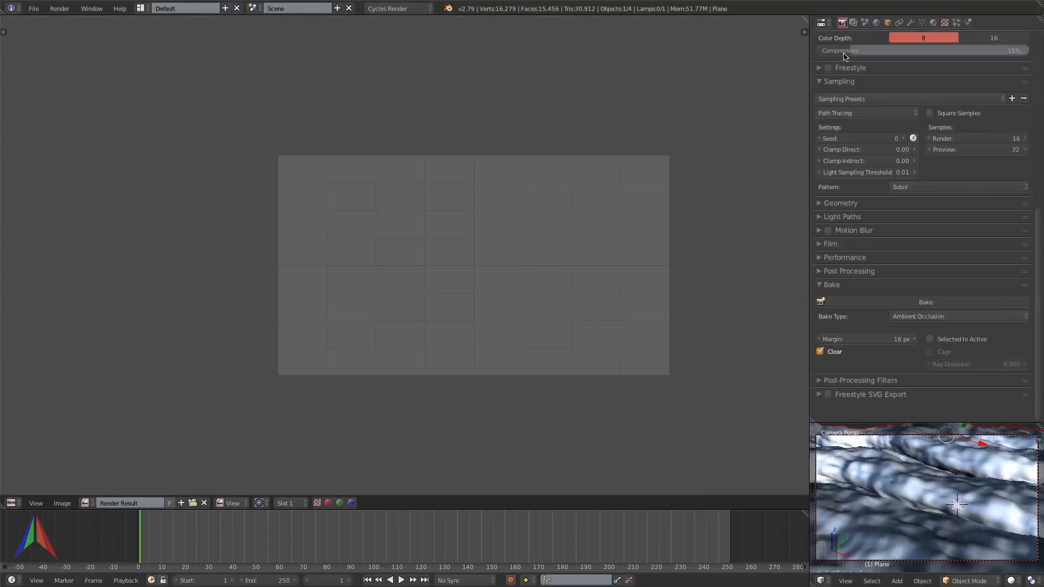
{"action": "scroll", "coordinate": [853, 89], "scroll_direction": "up", "scroll_amount": 4}
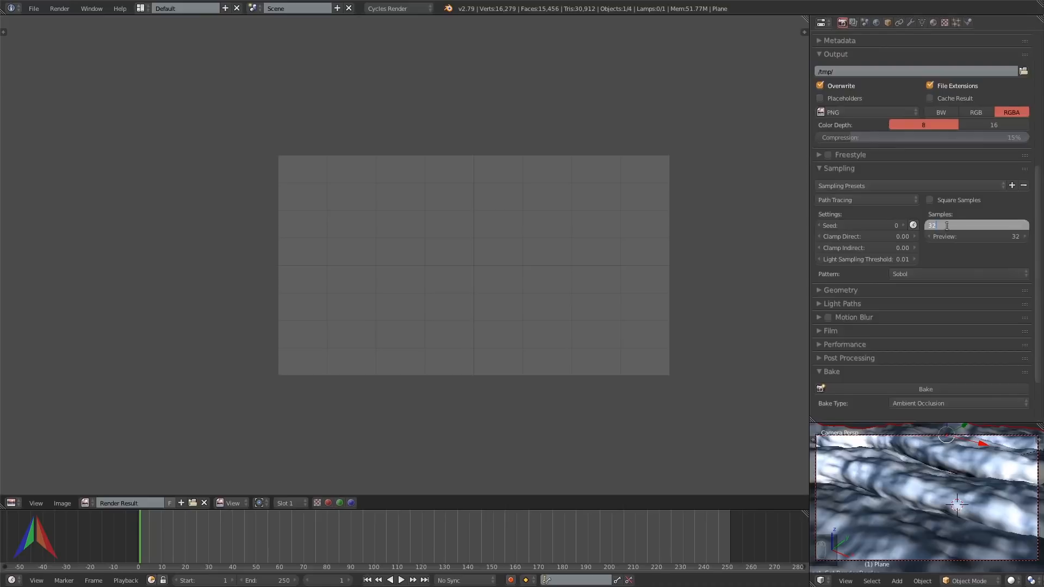
{"action": "scroll", "coordinate": [906, 111], "scroll_direction": "up", "scroll_amount": 10}
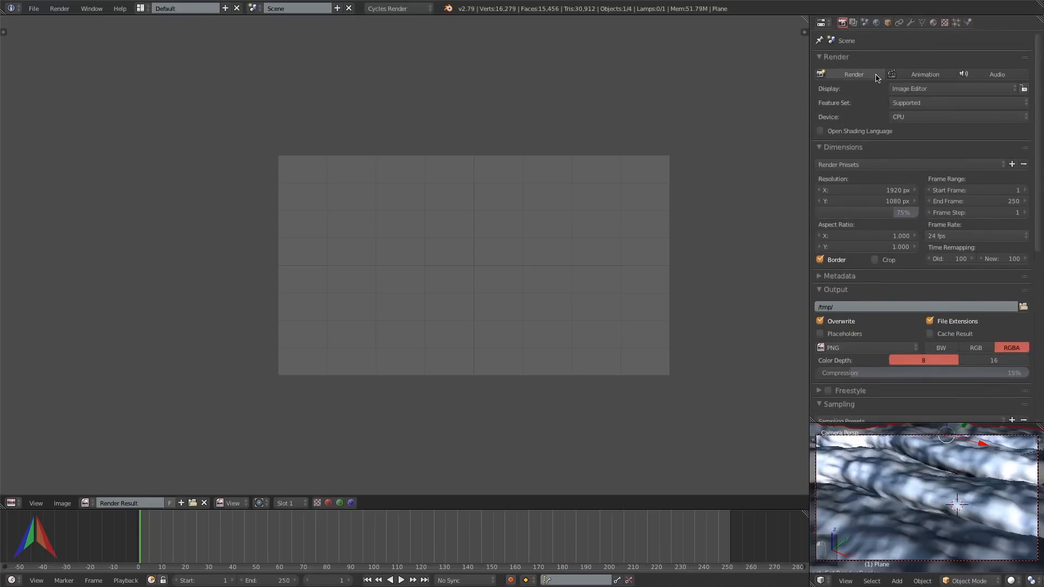
{"action": "left_click", "coordinate": [876, 78]}
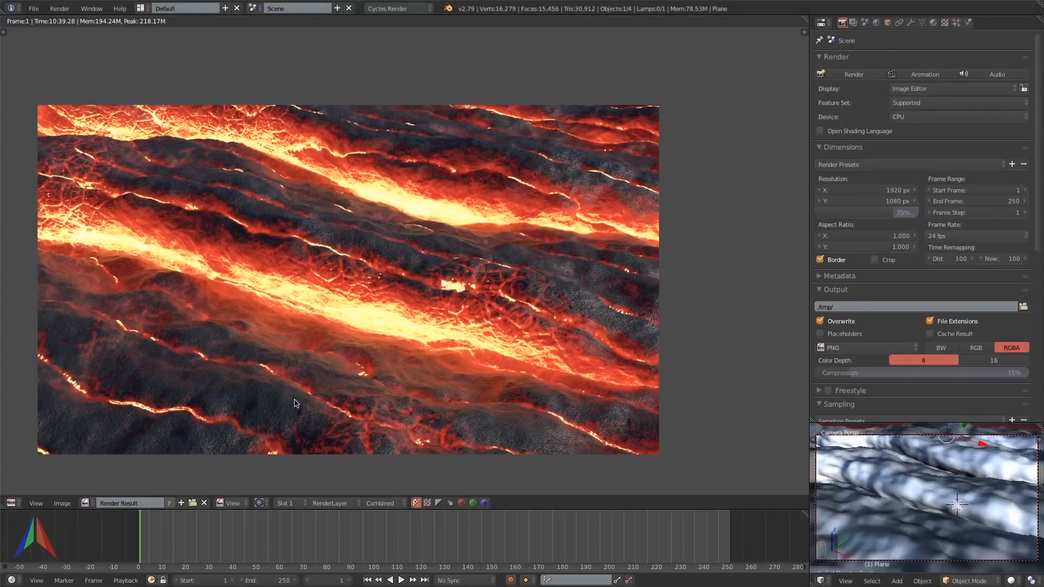
Inspect the finished lava render and change the image editor area back to a 3D view.
{"action": "middle_click_drag", "start_coordinate": [286, 403], "coordinate": [315, 408]}
{"action": "left_click", "coordinate": [9, 502]}
{"action": "left_click", "coordinate": [26, 476]}
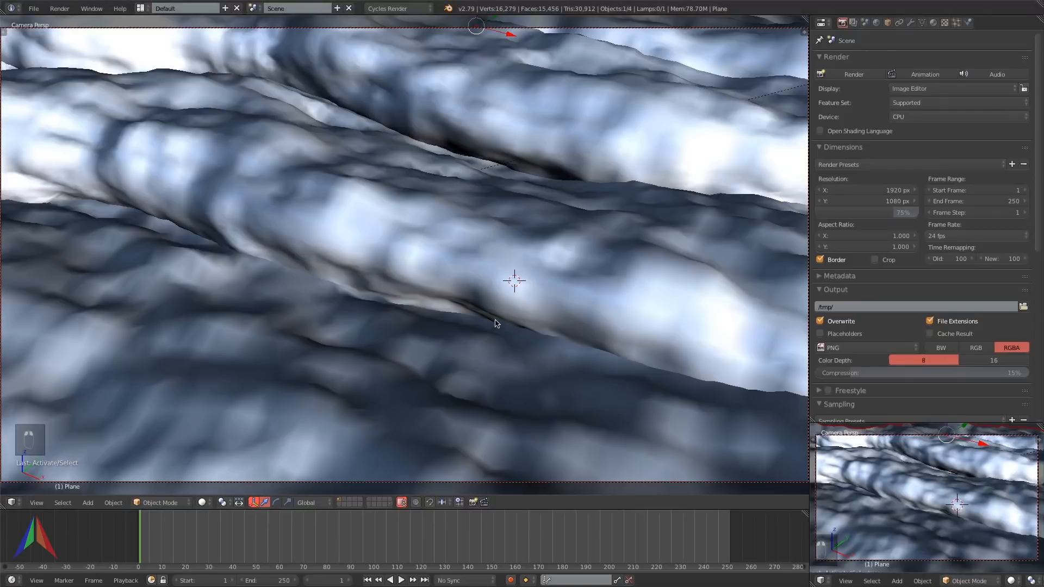
{"action": "middle_click_drag", "start_coordinate": [471, 256], "coordinate": [335, 316]}
{"action": "scroll", "coordinate": [335, 315], "scroll_direction": "down", "scroll_amount": 8}
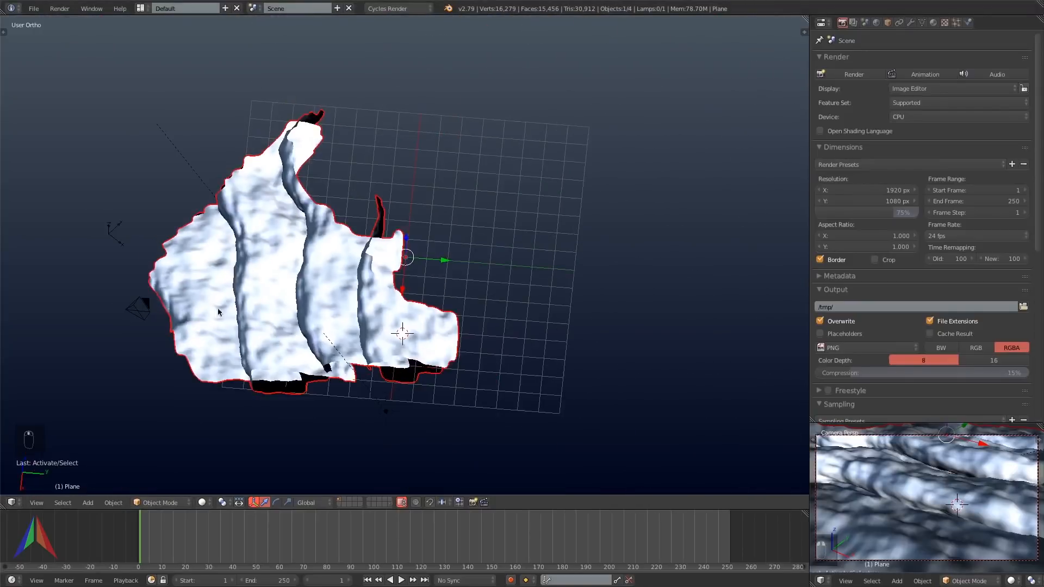
{"action": "middle_click_drag", "start_coordinate": [217, 308], "coordinate": [371, 333], "text": "shift"}
{"action": "right_click", "coordinate": [273, 268]}
{"action": "scroll", "coordinate": [438, 326], "scroll_direction": "up", "scroll_amount": 3}
{"action": "key", "text": "s"}
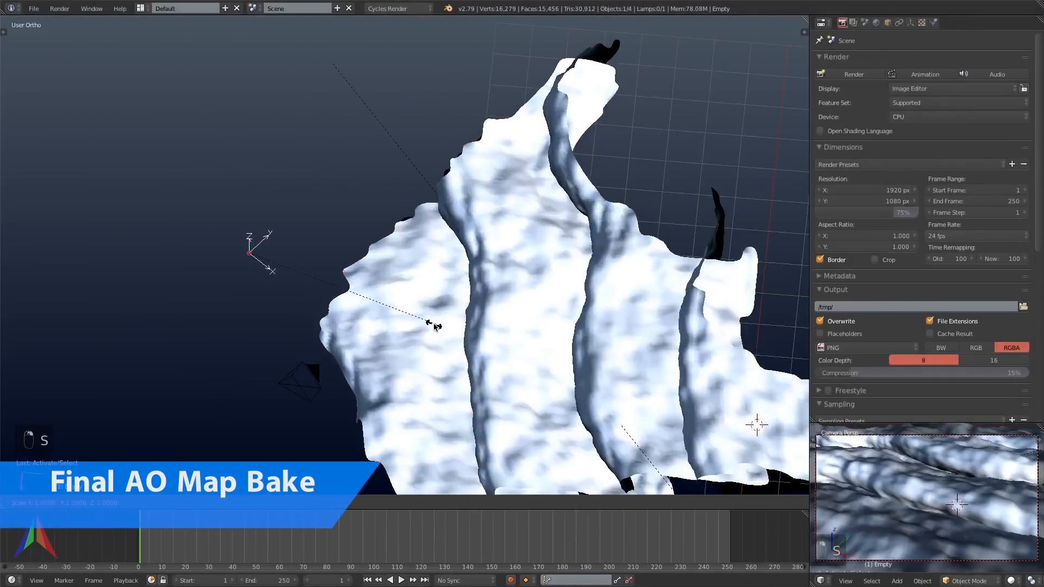
{"action": "right_click", "coordinate": [419, 321]}
{"action": "right_click", "coordinate": [419, 319]}
{"action": "key", "text": "KP_0"}
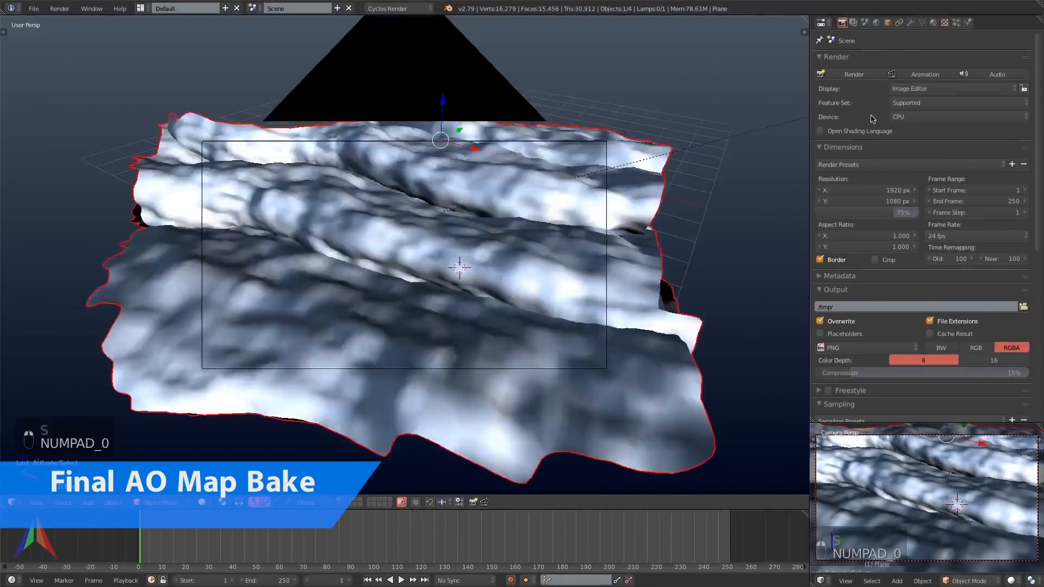
Set the Subsurf view subdivisions to 3 and raise the depth of the first Displace modifier's texture by one.
{"action": "left_click", "coordinate": [910, 22]}
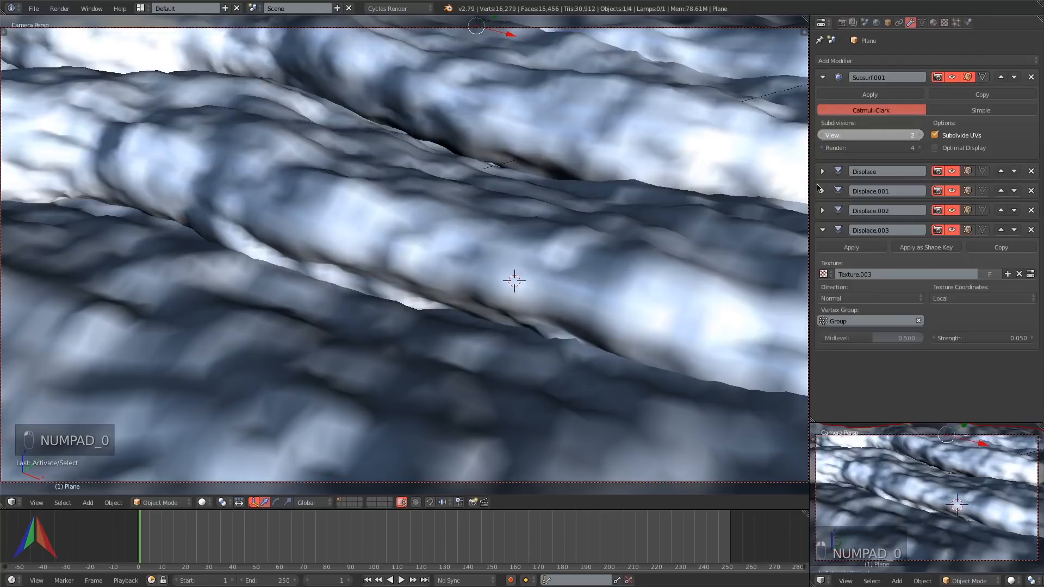
{"action": "left_click", "coordinate": [918, 136]}
{"action": "left_click", "coordinate": [823, 171]}
{"action": "left_click", "coordinate": [1021, 215]}
{"action": "left_click", "coordinate": [918, 302]}
Increase the strength of the first Displace modifier in small increments and collapse its settings.
{"action": "left_click", "coordinate": [911, 23]}
{"action": "left_click", "coordinate": [1022, 280]}
{"action": "left_click", "coordinate": [1022, 280]}
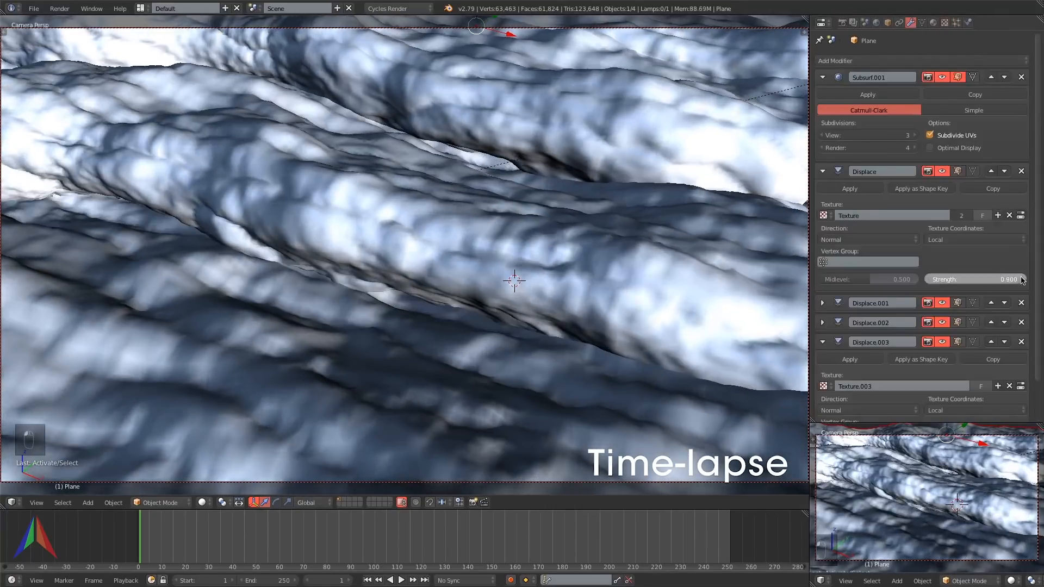
{"action": "left_click", "coordinate": [1021, 280]}
{"action": "left_click", "coordinate": [822, 172]}
Adjust the strength of the Displace.001 modifier and collapse its settings.
{"action": "left_click", "coordinate": [823, 191]}
{"action": "left_click_drag", "start_coordinate": [968, 298], "coordinate": [987, 298]}
{"action": "left_click", "coordinate": [930, 297]}
{"action": "left_click", "coordinate": [822, 191]}
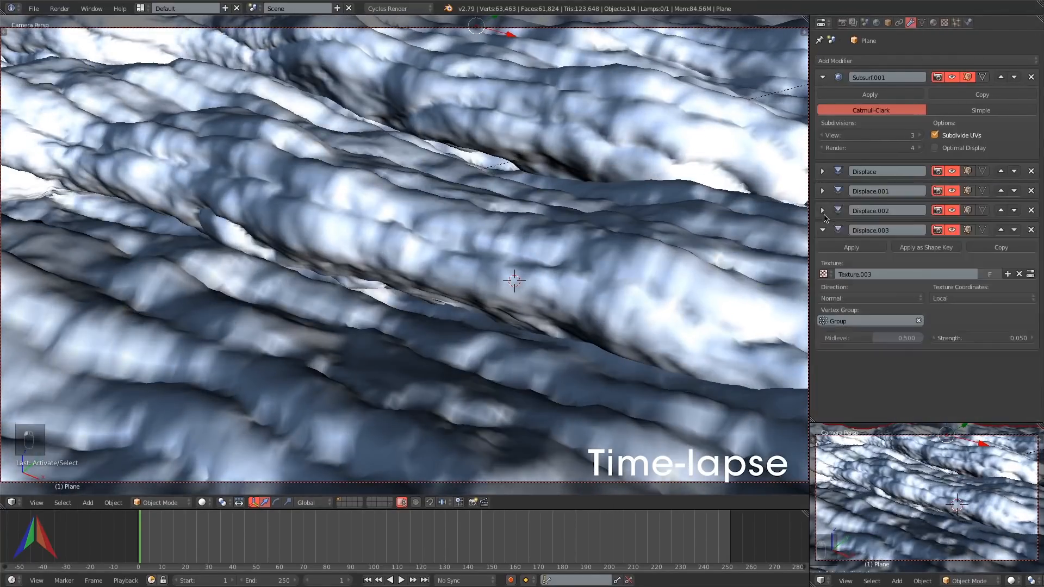
Try a strength of 0.2 on the Displace.002 modifier and settle on 0.15.
{"action": "left_click", "coordinate": [822, 211]}
{"action": "double_click", "coordinate": [985, 319]}
{"action": "type", "text": "0.2"}
{"action": "key", "text": "Return"}
{"action": "double_click", "coordinate": [986, 319]}
{"action": "type", "text": "0.15"}
{"action": "key", "text": "Return"}
{"action": "left_click", "coordinate": [822, 210]}
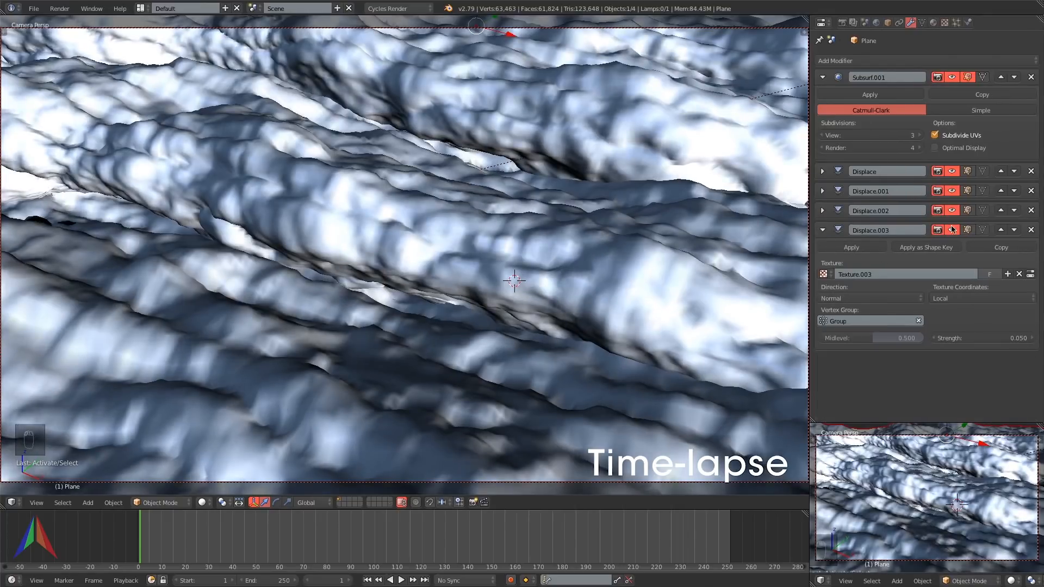
Compare the plane without and with the Displace.003 modifier in the viewport and collapse its settings.
{"action": "left_click", "coordinate": [951, 230]}
{"action": "left_click", "coordinate": [952, 229]}
{"action": "left_click", "coordinate": [822, 230]}
Add another Displace modifier to the plane, give it a new texture and open that texture's settings.
{"action": "left_click", "coordinate": [841, 62]}
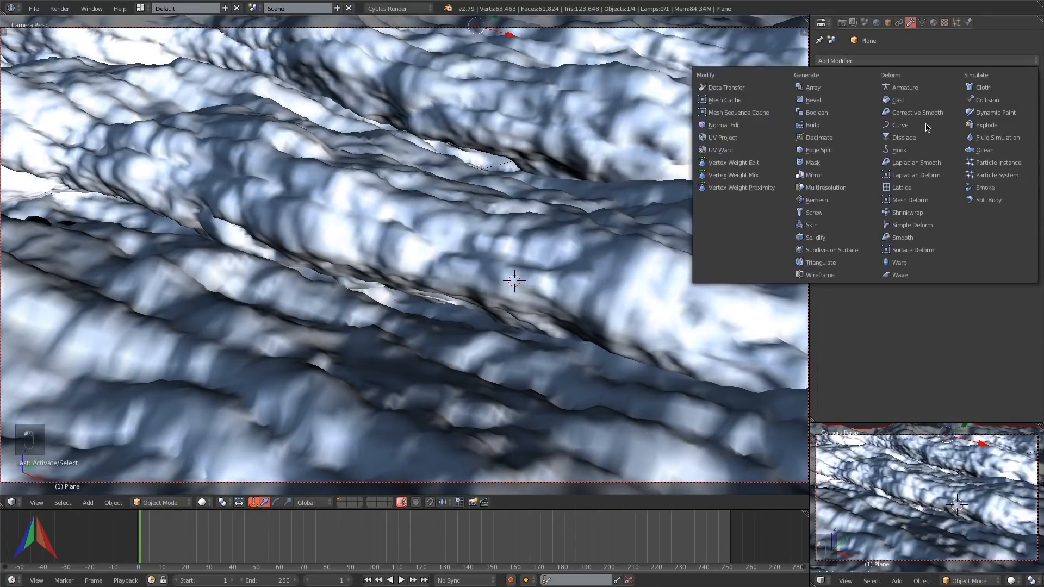
{"action": "key", "text": "Return"}
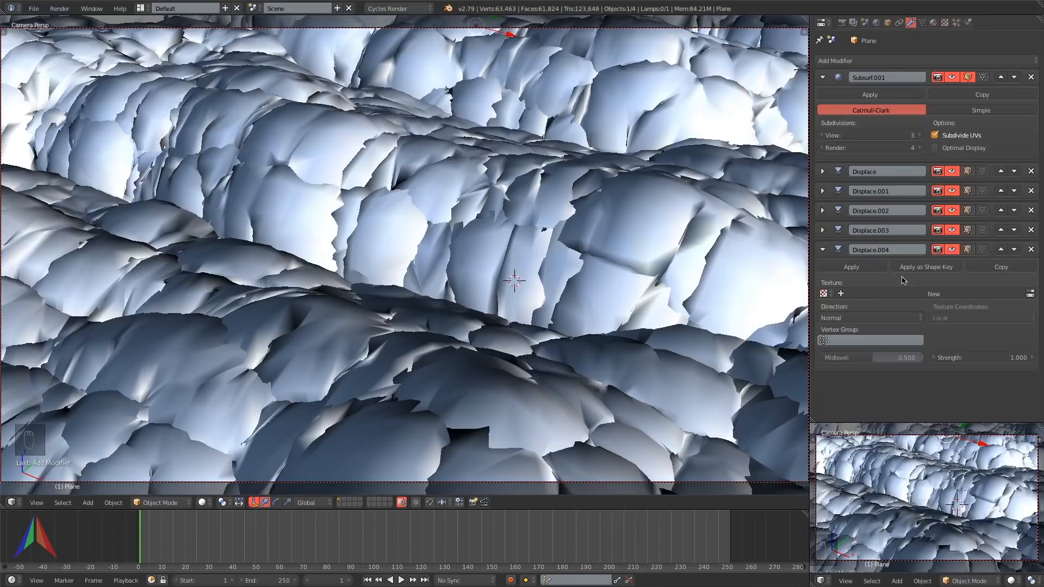
{"action": "left_click", "coordinate": [1018, 298]}
{"action": "left_click", "coordinate": [1030, 293]}
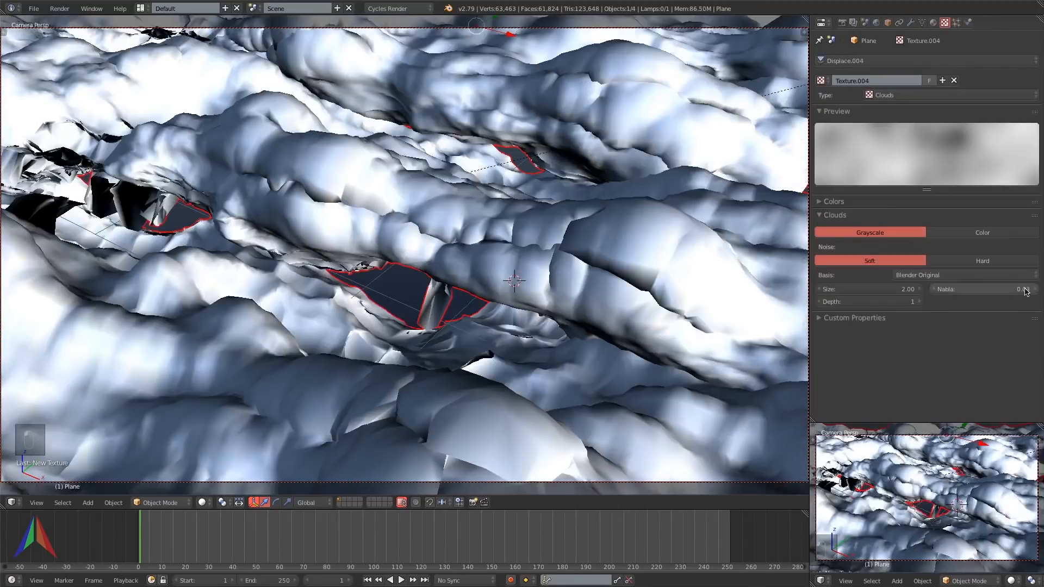
Keep the new texture's Clouds type and set its color contrast to 5.000.
{"action": "left_click", "coordinate": [891, 95]}
{"action": "key", "text": "Escape"}
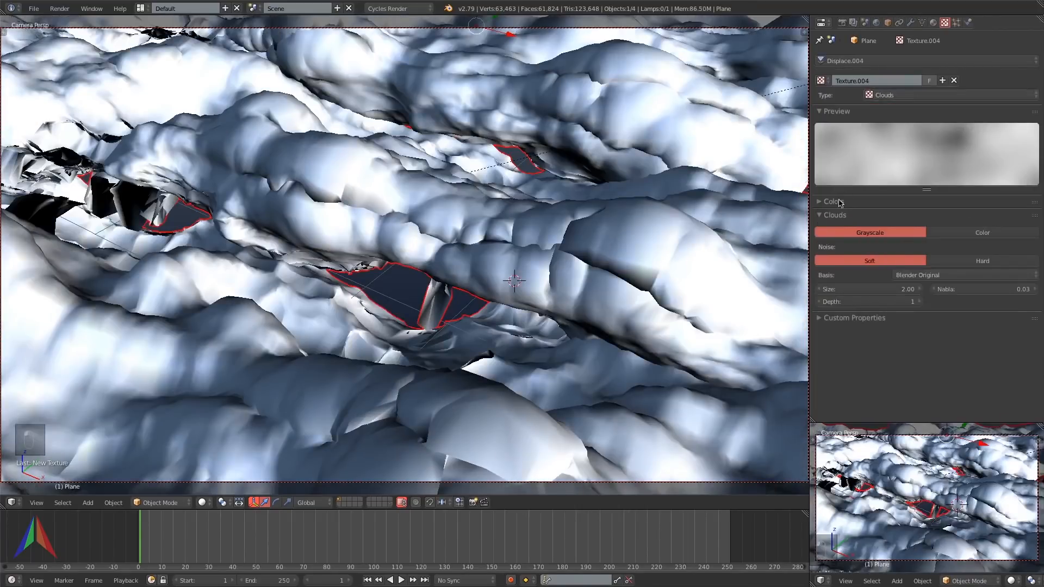
{"action": "left_click", "coordinate": [837, 201]}
{"action": "left_click_drag", "start_coordinate": [970, 259], "coordinate": [968, 259]}
{"action": "left_click_drag", "start_coordinate": [844, 214], "coordinate": [869, 320]}
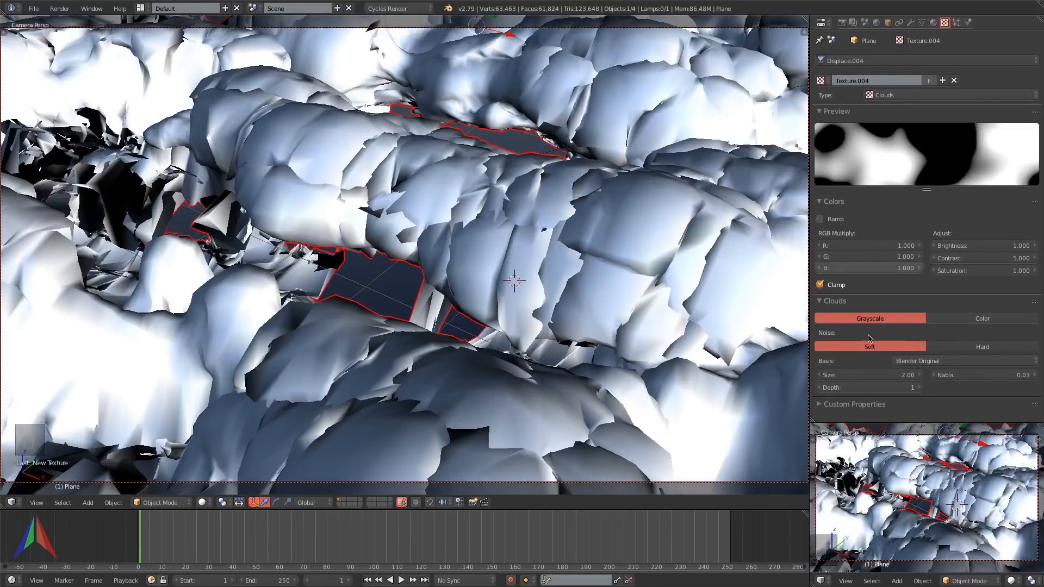
Set the Clouds texture's depth to 2 and its size to 0.50.
{"action": "left_click", "coordinate": [919, 388]}
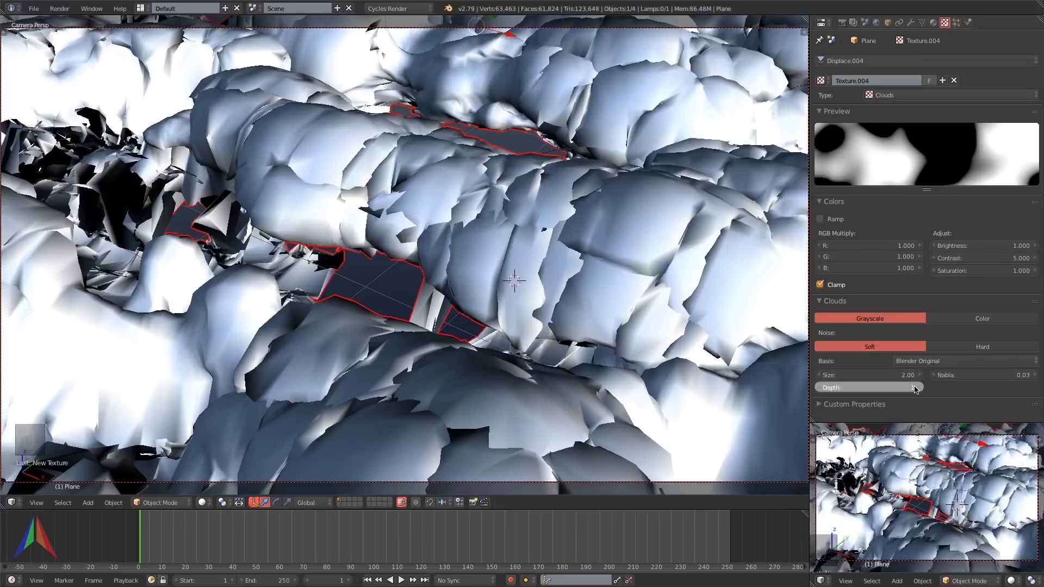
{"action": "left_click", "coordinate": [880, 374]}
{"action": "key", "text": "Return"}
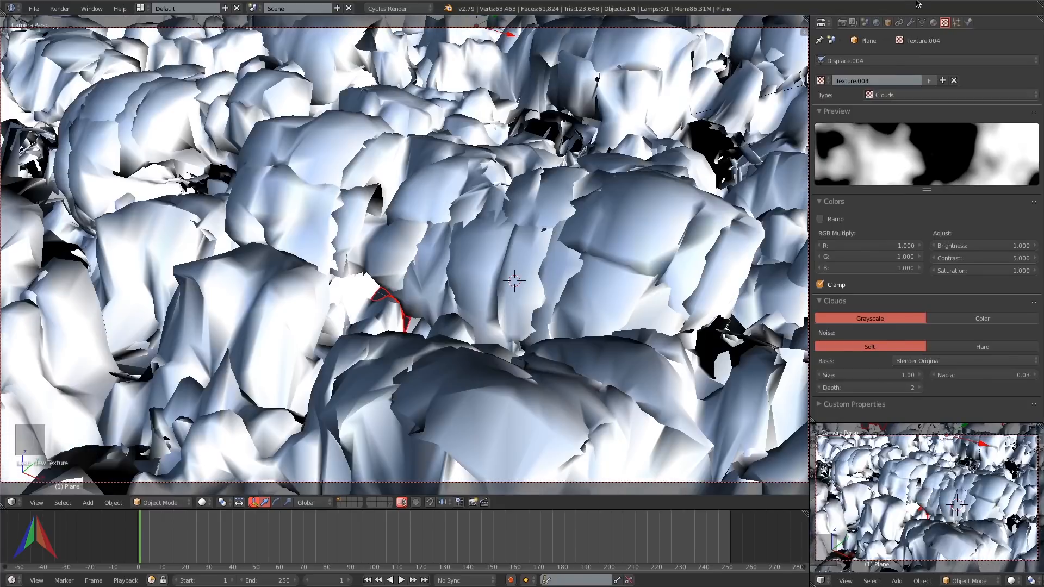
{"action": "left_click", "coordinate": [874, 375]}
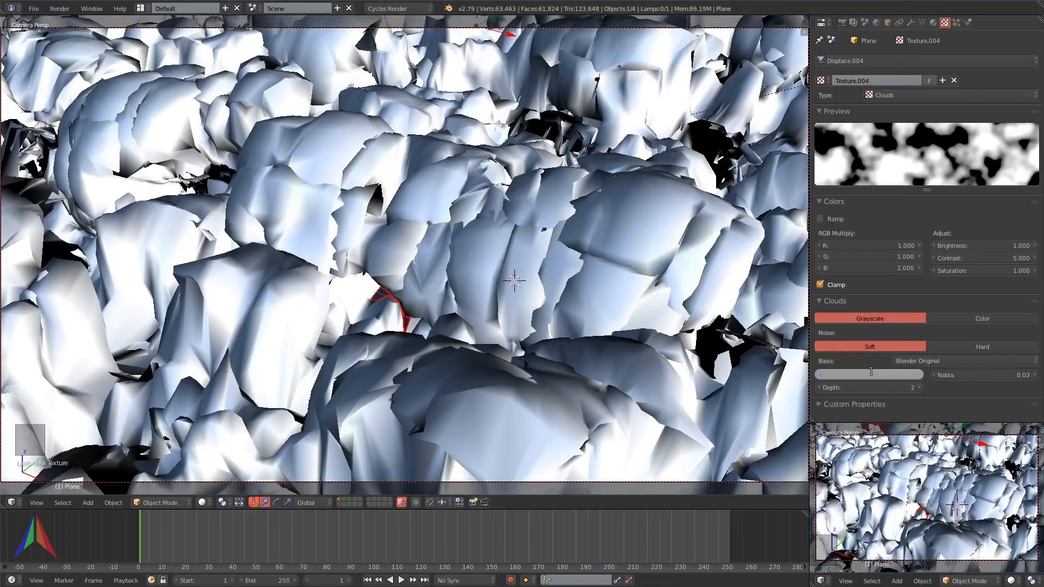
{"action": "type", "text": "5"}
{"action": "key", "text": "Return"}
Set the Displace.004 modifier's strength to 0.1 and its midlevel to about 0.953.
{"action": "left_click", "coordinate": [910, 23]}
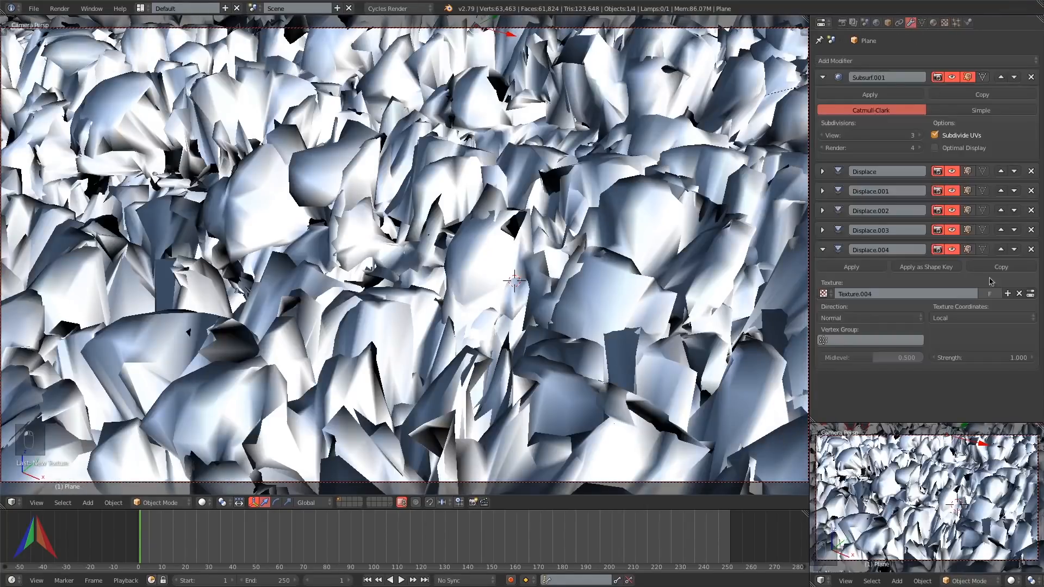
{"action": "left_click", "coordinate": [977, 358]}
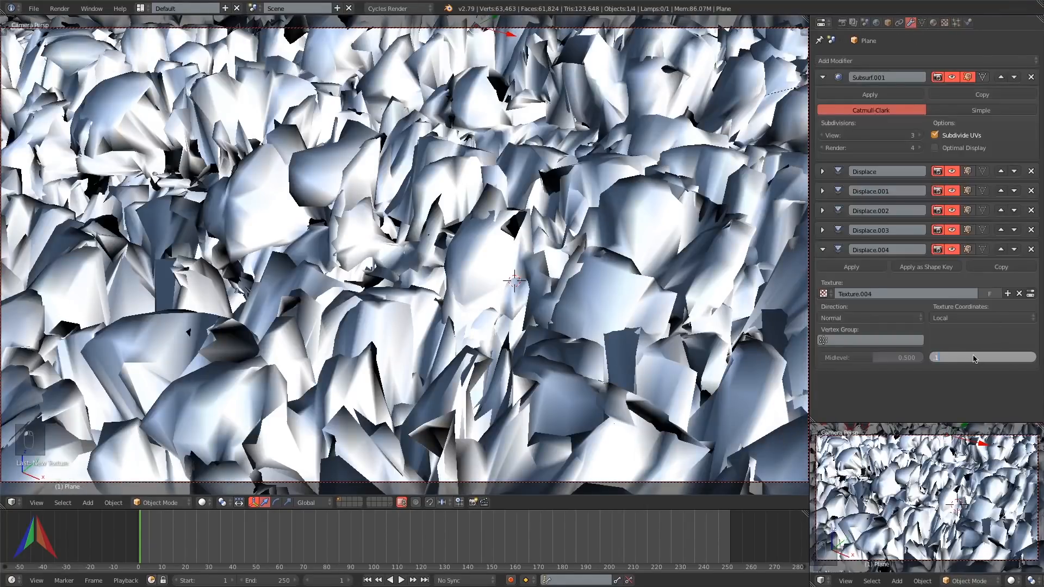
{"action": "type", "text": ".1"}
{"action": "key", "text": "Return"}
{"action": "left_click_drag", "start_coordinate": [897, 357], "coordinate": [921, 360]}
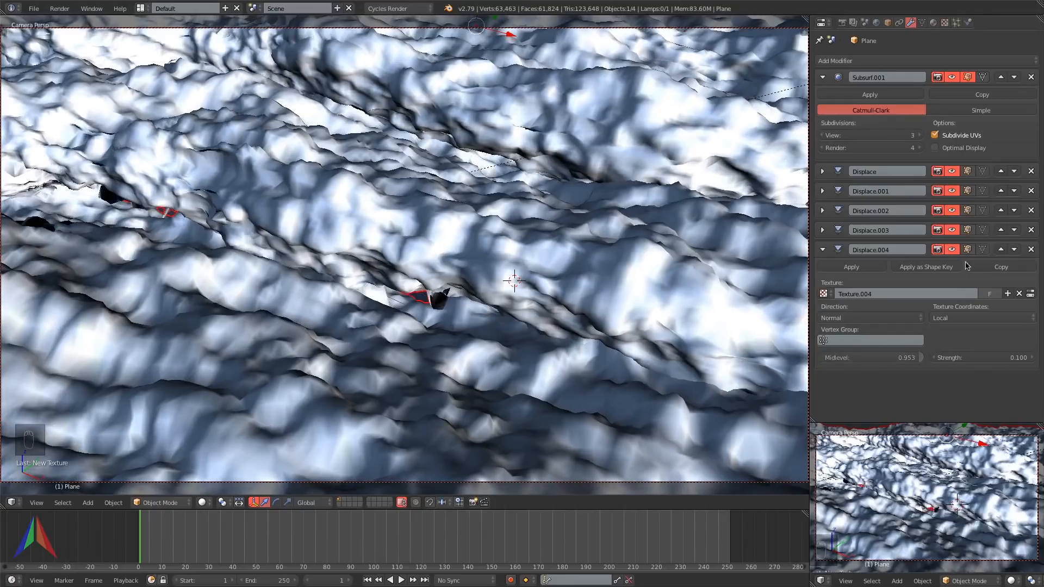
Set the Clouds texture's brightness to 2.000 and the Displace.004 midlevel to 1.000, checking the modifier's effect in the viewport.
{"action": "left_click", "coordinate": [951, 250]}
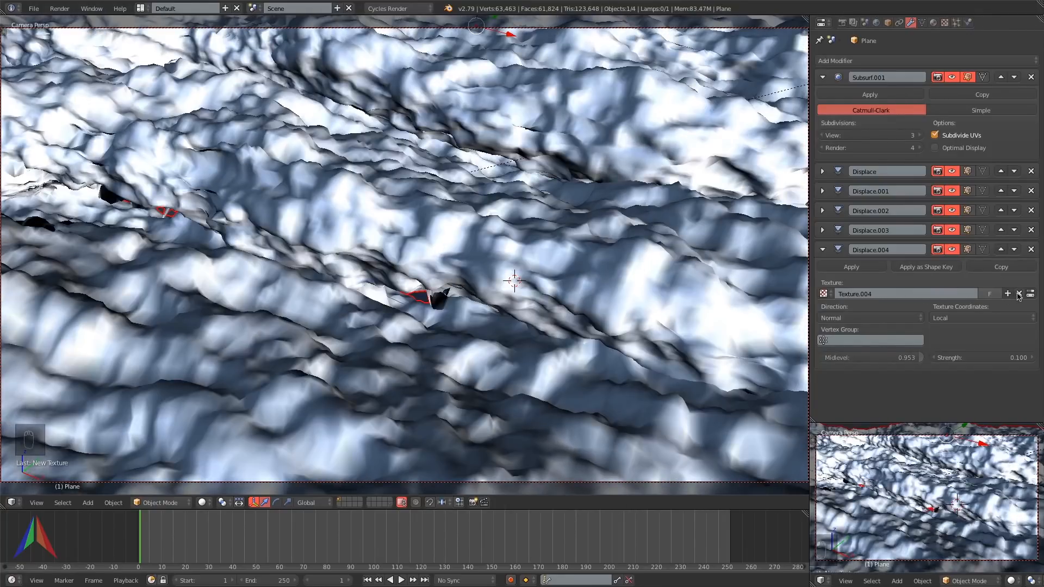
{"action": "left_click", "coordinate": [1030, 294]}
{"action": "left_click", "coordinate": [990, 246]}
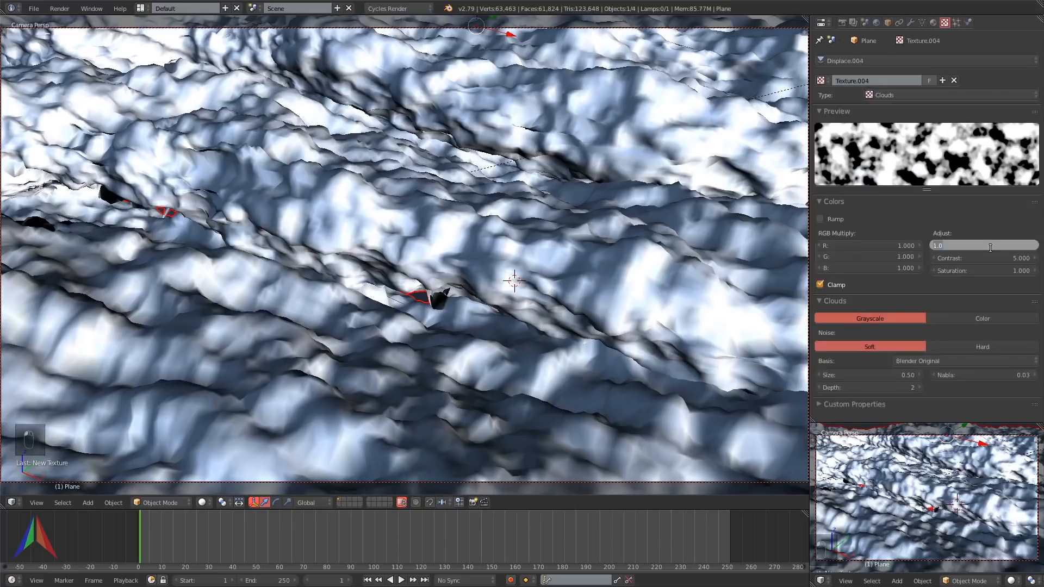
{"action": "key", "text": "Return"}
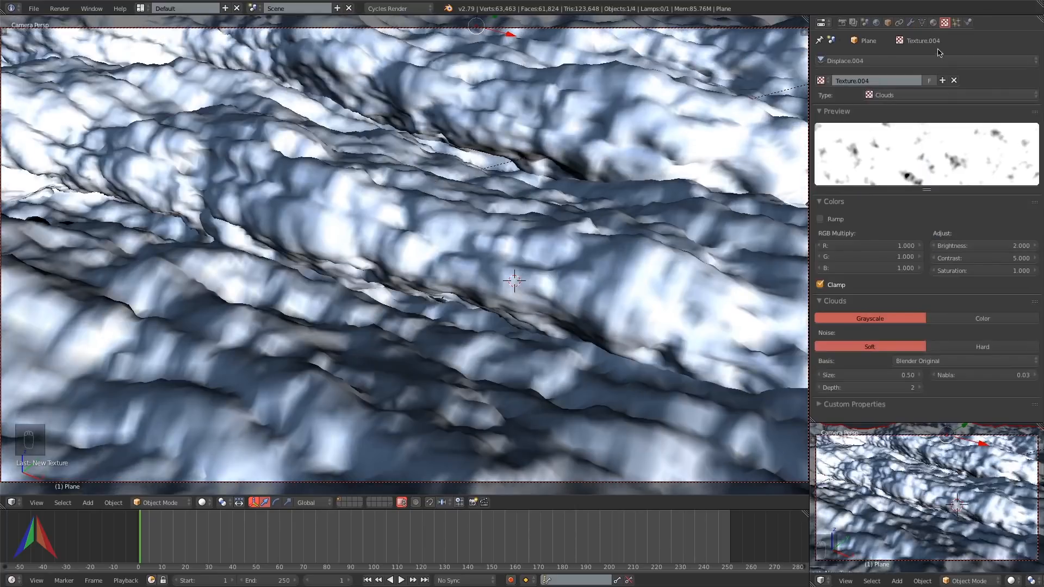
{"action": "left_click", "coordinate": [912, 24]}
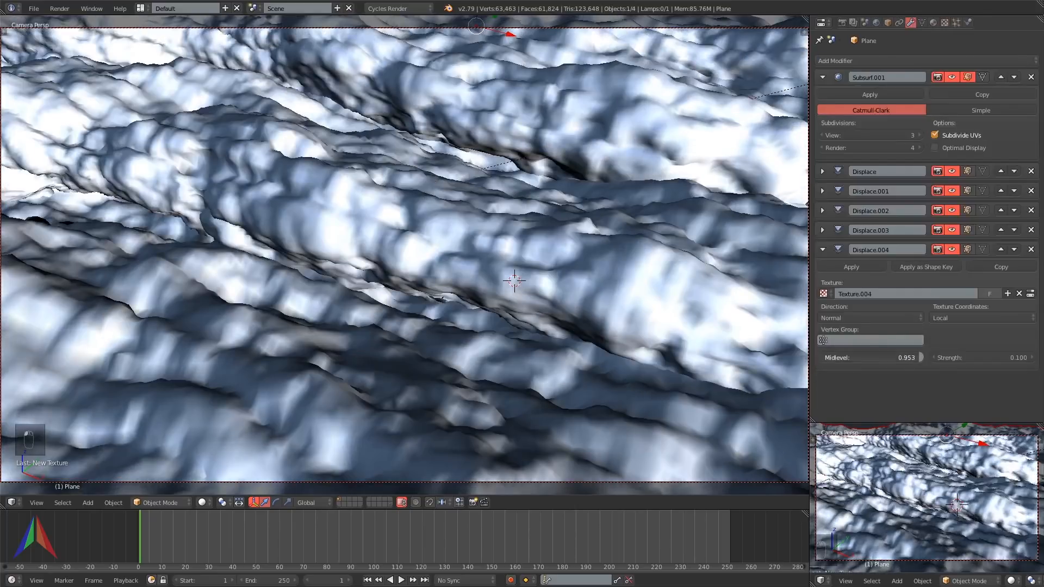
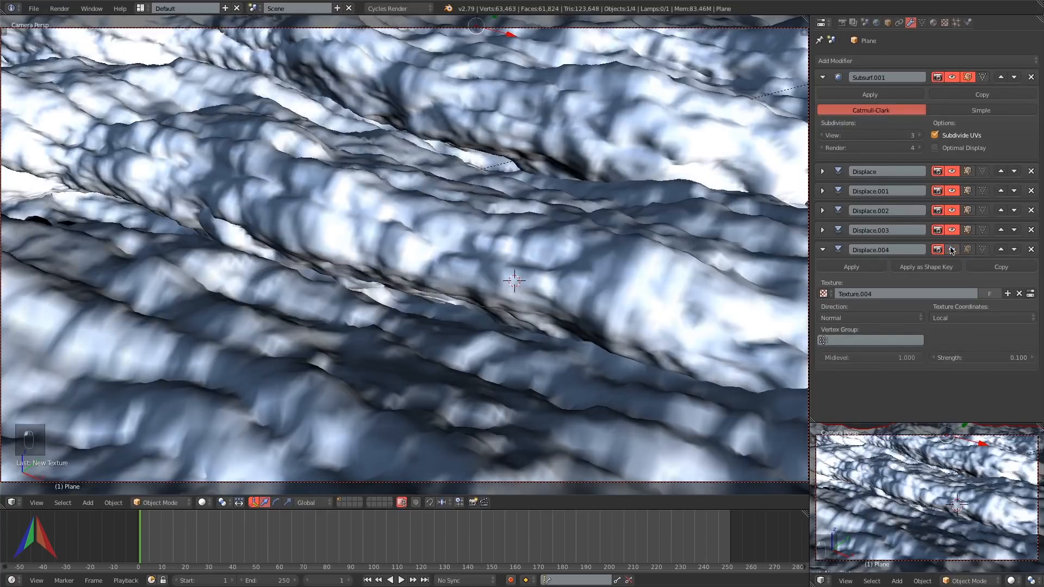
{"action": "left_click", "coordinate": [951, 249]}
Set the Clouds texture's size to 0.20 and raise the Subsurf view subdivisions to 4.
{"action": "left_click", "coordinate": [1030, 293]}
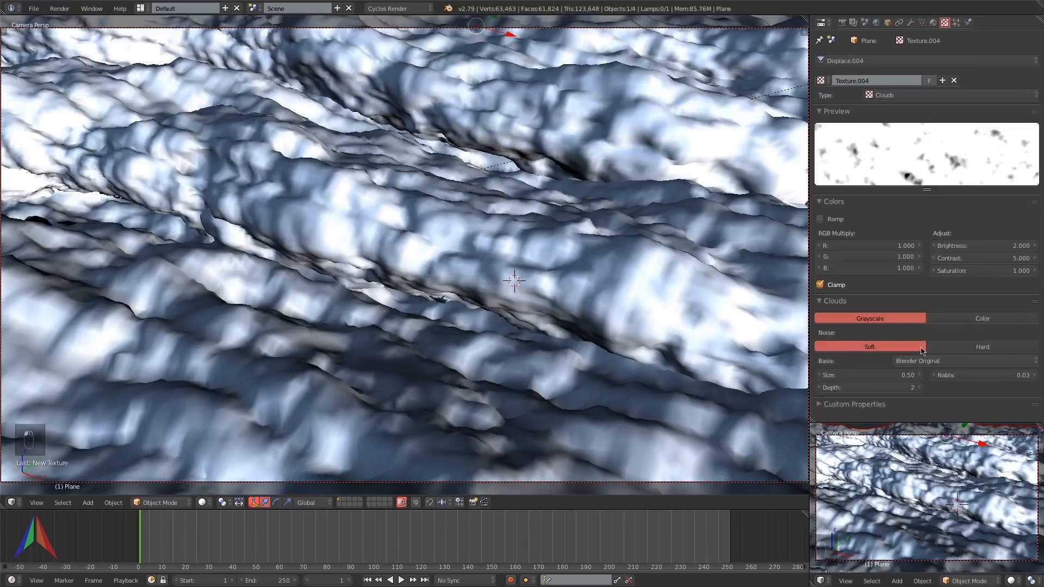
{"action": "left_click", "coordinate": [871, 375]}
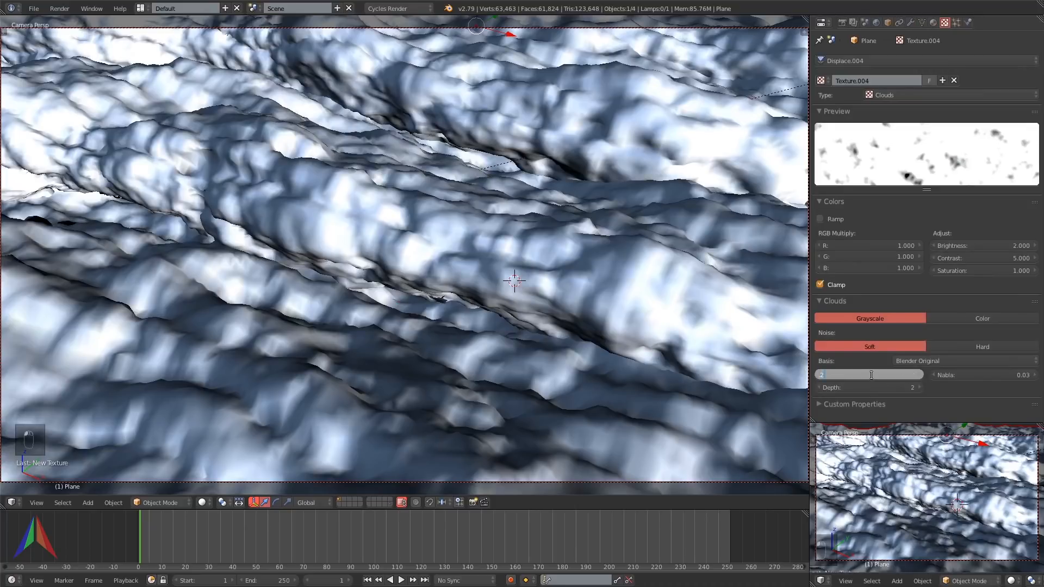
{"action": "type", "text": "2"}
{"action": "key", "text": "Return"}
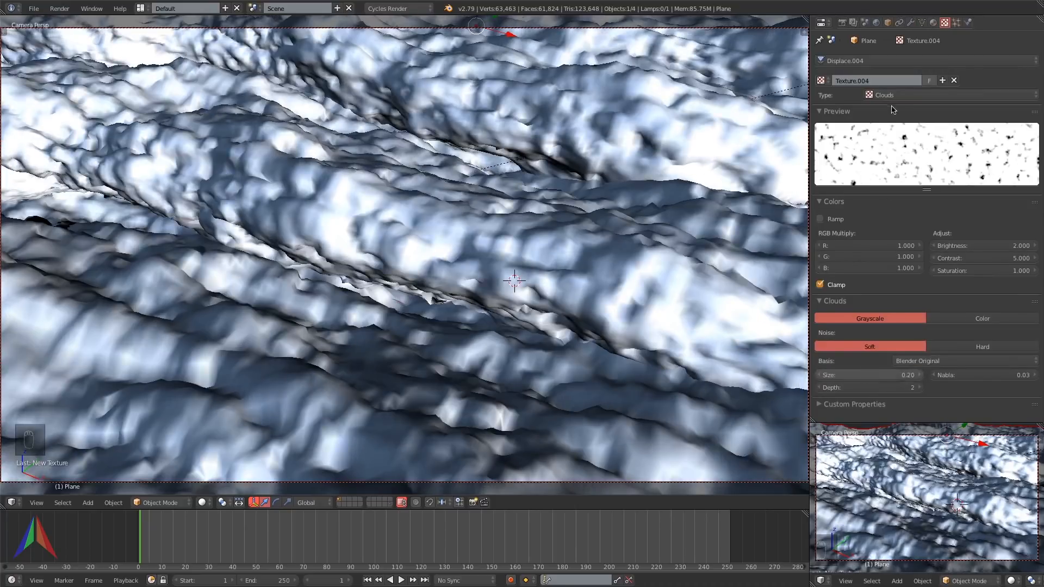
{"action": "left_click", "coordinate": [910, 23]}
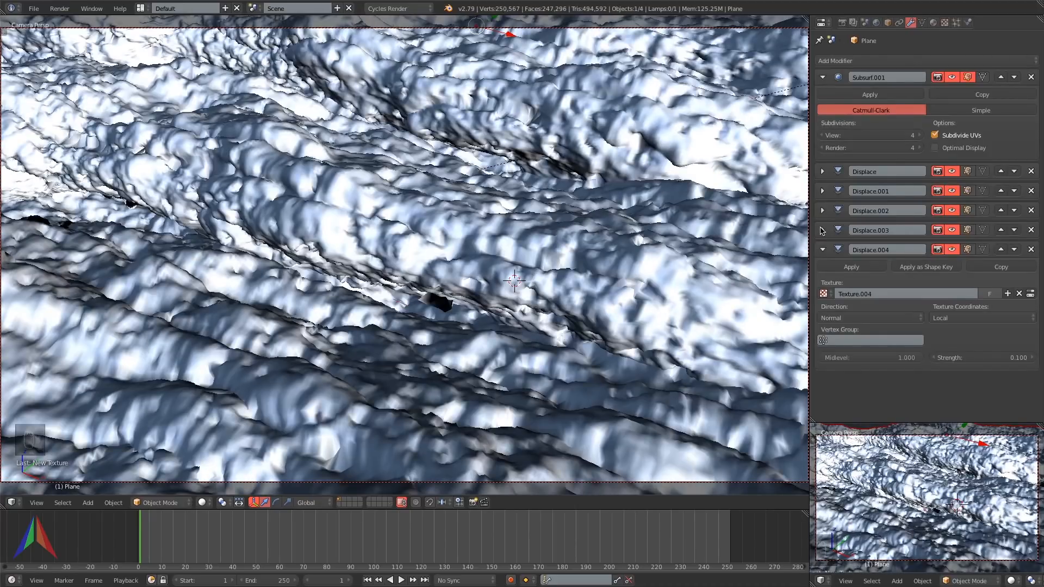
Set the Displace.002 modifier's strength to 0.15 and check its effect in the viewport.
{"action": "left_click", "coordinate": [822, 230]}
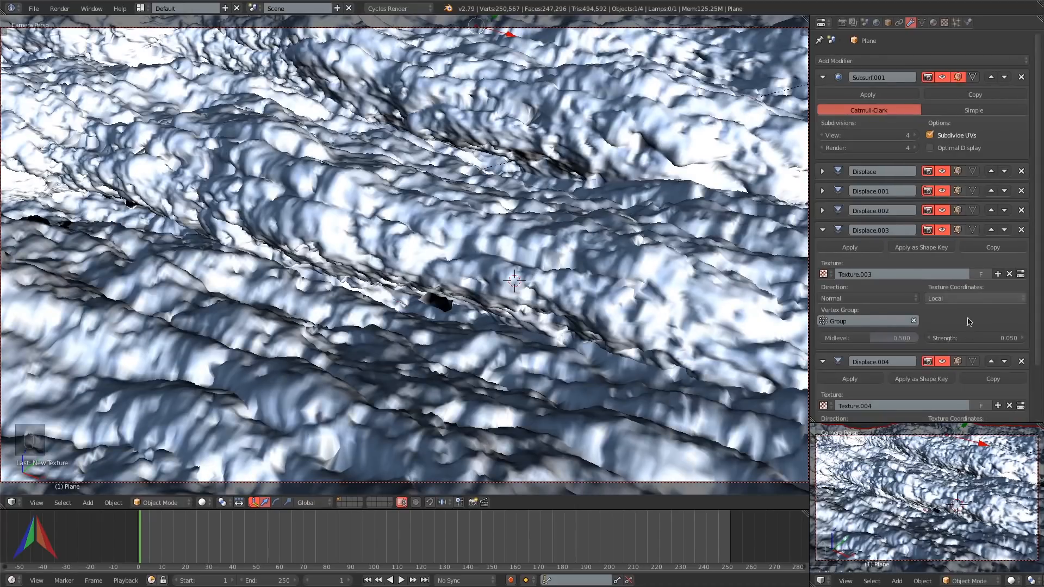
{"action": "left_click", "coordinate": [823, 211]}
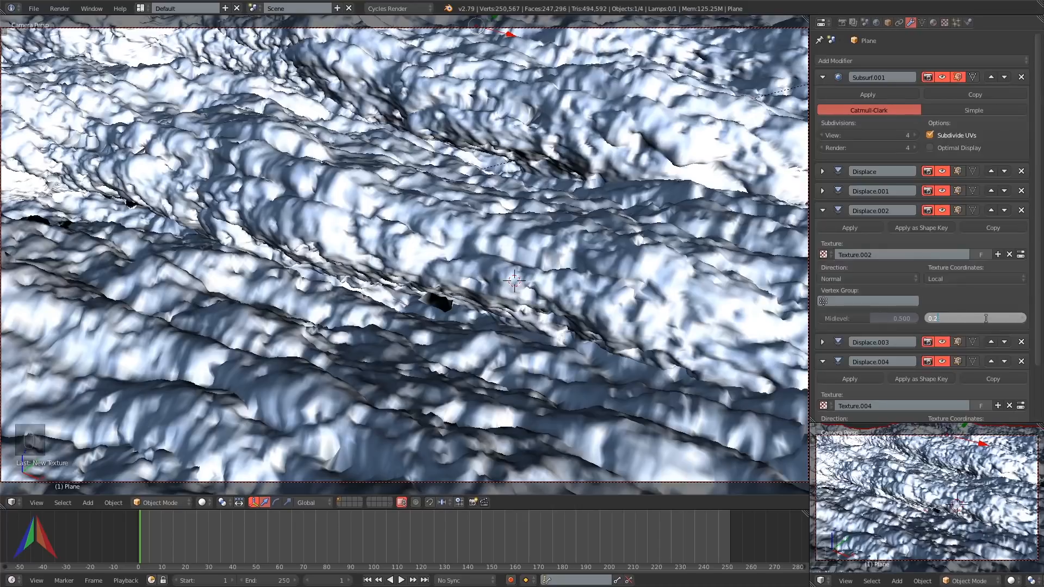
{"action": "key", "text": "BackSpace"}
{"action": "key", "text": "BackSpace"}
{"action": "key", "text": "BackSpace"}
{"action": "type", "text": ".15"}
{"action": "key", "text": "Return"}
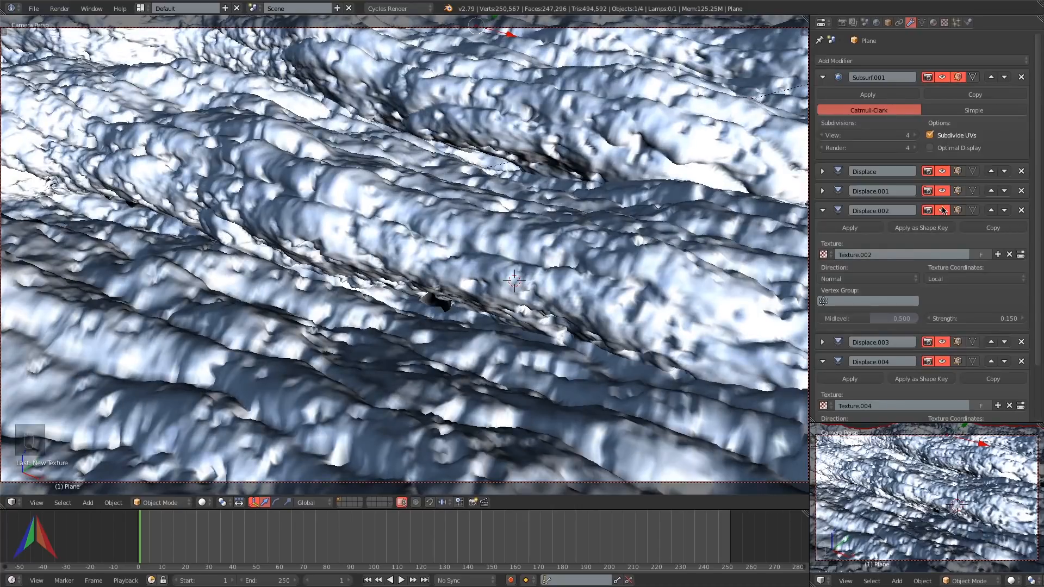
{"action": "left_click", "coordinate": [942, 211]}
{"action": "left_click", "coordinate": [822, 209]}
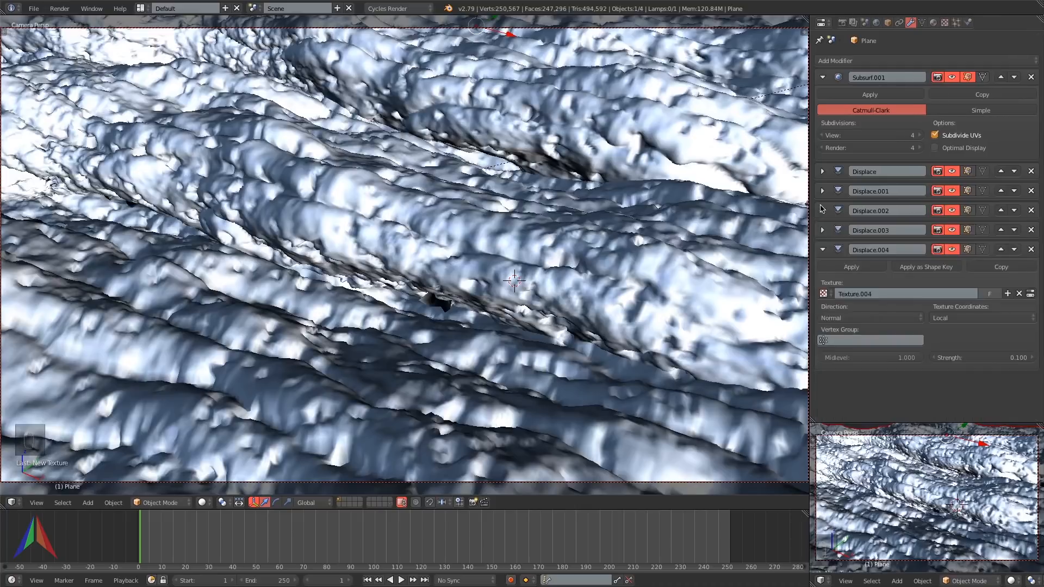
Enter 4 for the brightness of Displace.004's Clouds texture and set the modifier's strength to 0.02.
{"action": "left_click", "coordinate": [1030, 294]}
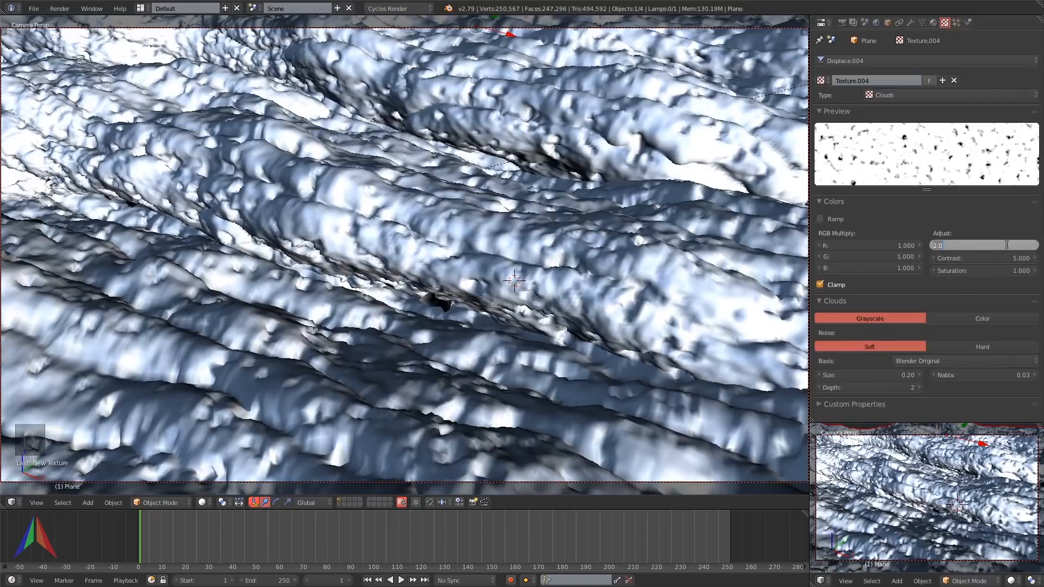
{"action": "type", "text": "4"}
{"action": "key", "text": "Return"}
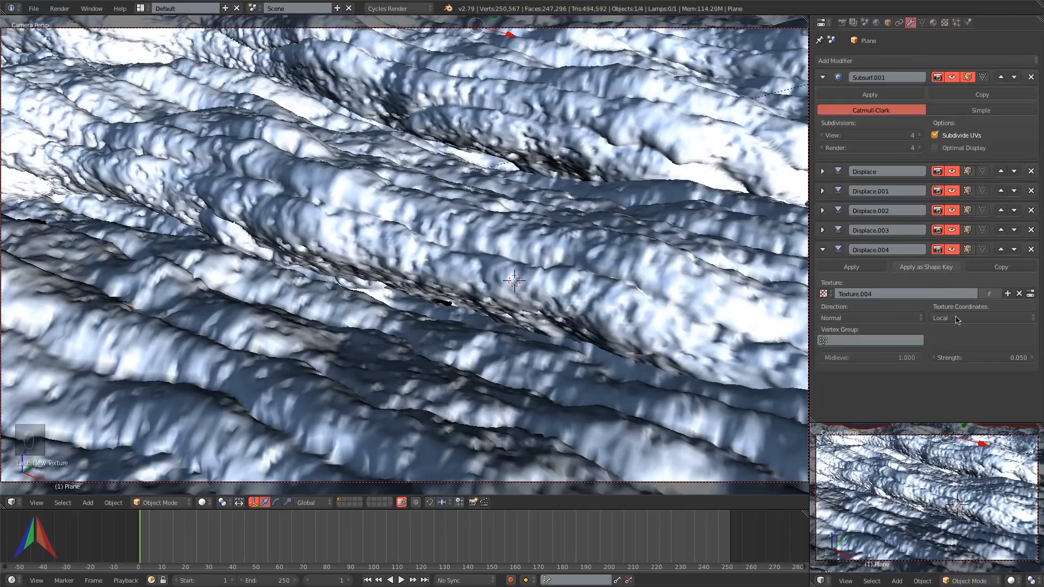
{"action": "left_click", "coordinate": [975, 356]}
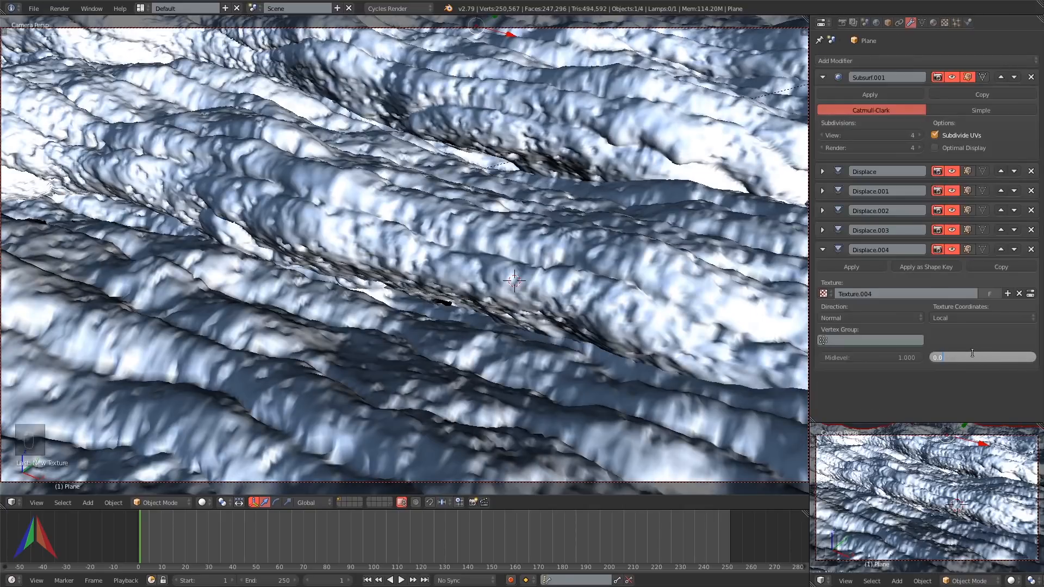
{"action": "key", "text": "Return"}
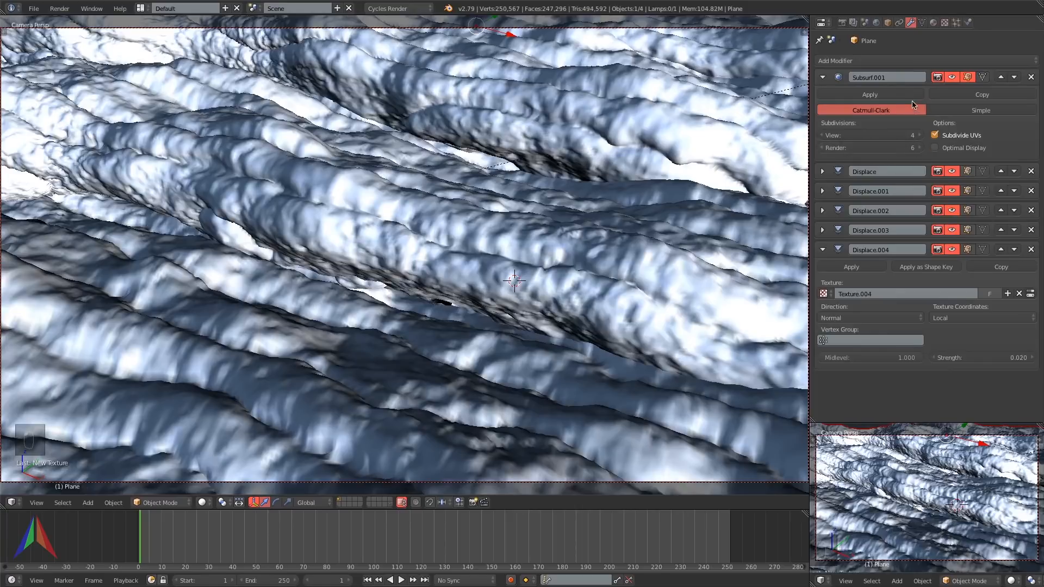
Hide Subsurf.001 in the viewport and lower its view subdivisions to 2.
{"action": "left_click", "coordinate": [951, 78]}
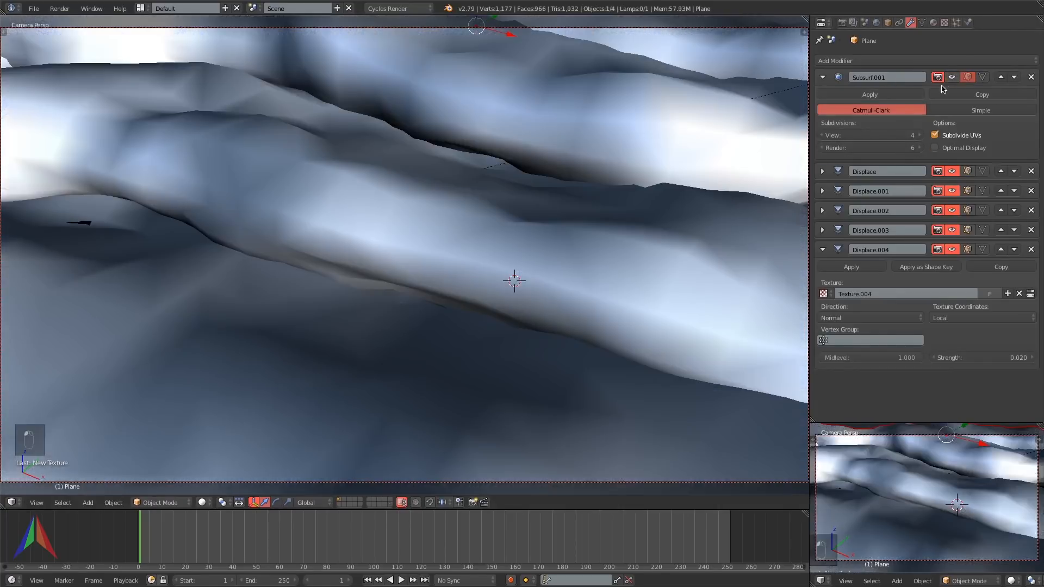
{"action": "left_click", "coordinate": [827, 136]}
Place a copy of Subsurf.001 above the original with view and render subdivisions set to 1, and save the file.
{"action": "left_click", "coordinate": [999, 97]}
{"action": "left_click", "coordinate": [820, 231]}
{"action": "left_click", "coordinate": [820, 244]}
{"action": "left_click", "coordinate": [820, 244]}
{"action": "left_click", "coordinate": [820, 244]}
{"action": "left_click", "coordinate": [820, 244]}
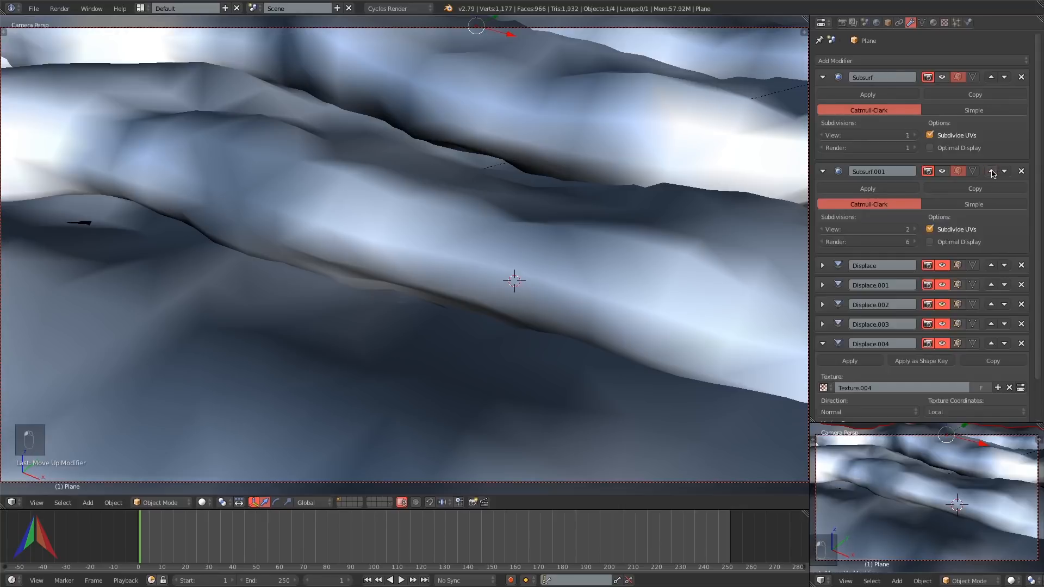
{"action": "key", "text": "ctrl+s"}
{"action": "left_click", "coordinate": [381, 198]}
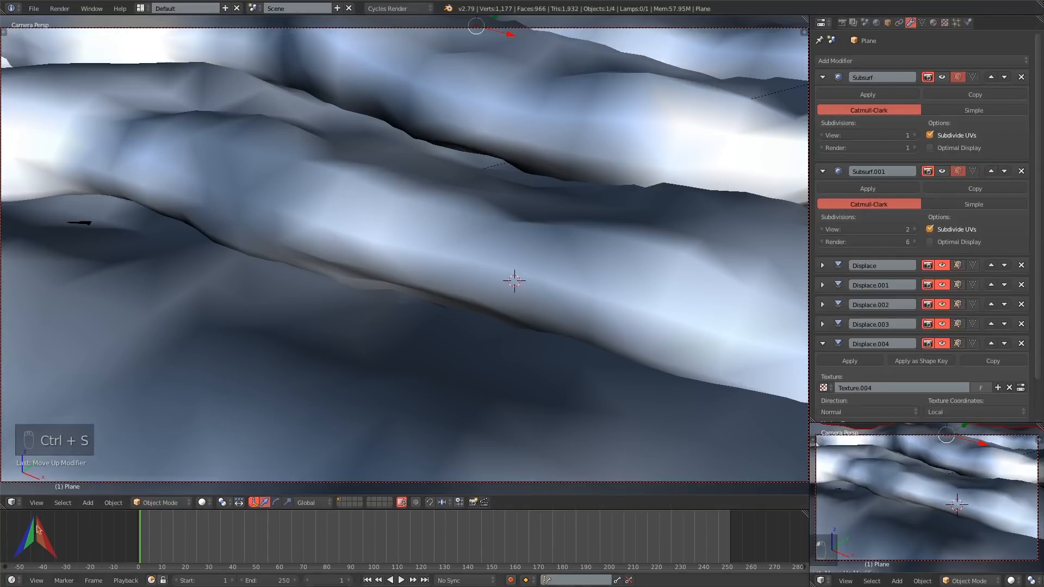
Create a new 4096 by 4096 px image named AO002 in the UV/Image Editor.
{"action": "left_click", "coordinate": [12, 503]}
{"action": "left_click", "coordinate": [43, 417]}
{"action": "left_click", "coordinate": [62, 503]}
{"action": "left_click", "coordinate": [82, 489]}
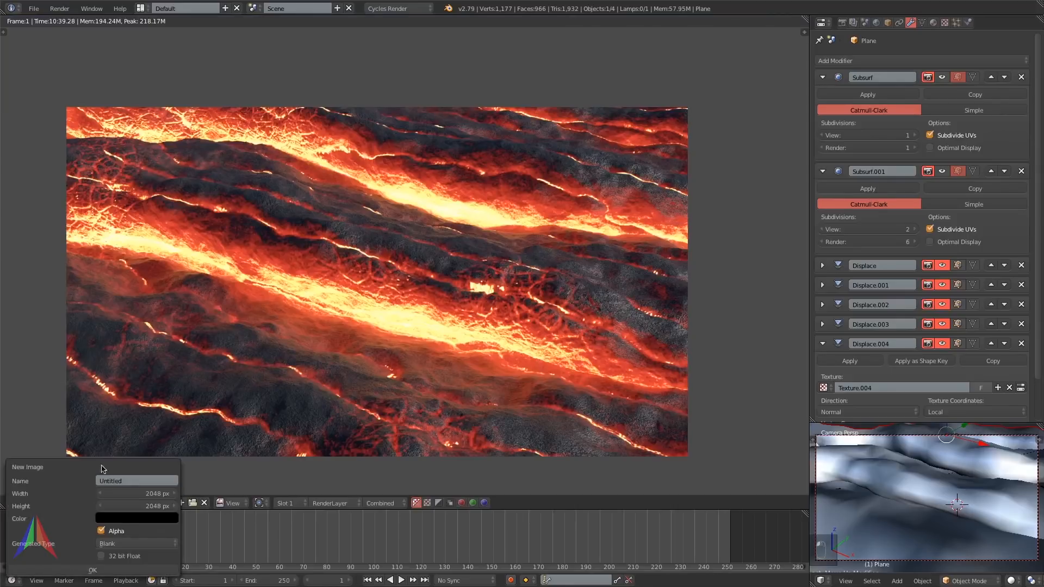
{"action": "left_click", "coordinate": [127, 495]}
{"action": "type", "text": "409"}
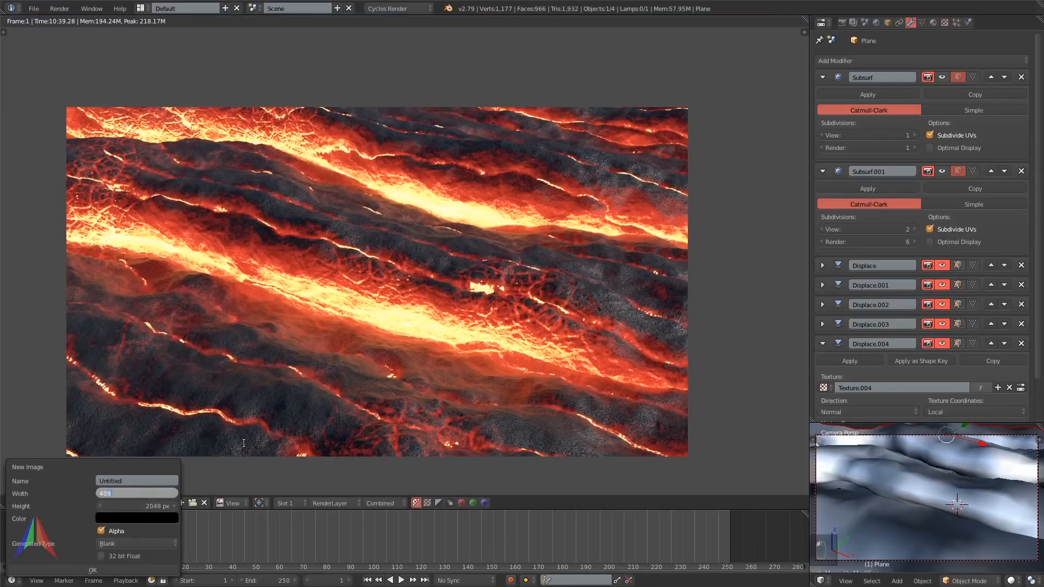
{"action": "type", "text": "6"}
{"action": "key", "text": "Tab"}
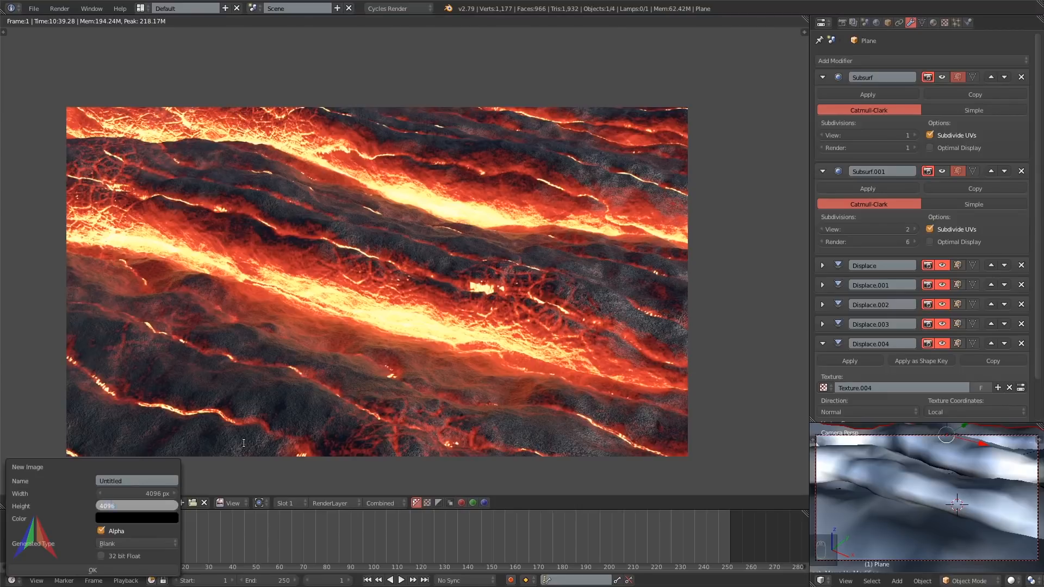
{"action": "key", "text": "Return"}
{"action": "left_click", "coordinate": [105, 480]}
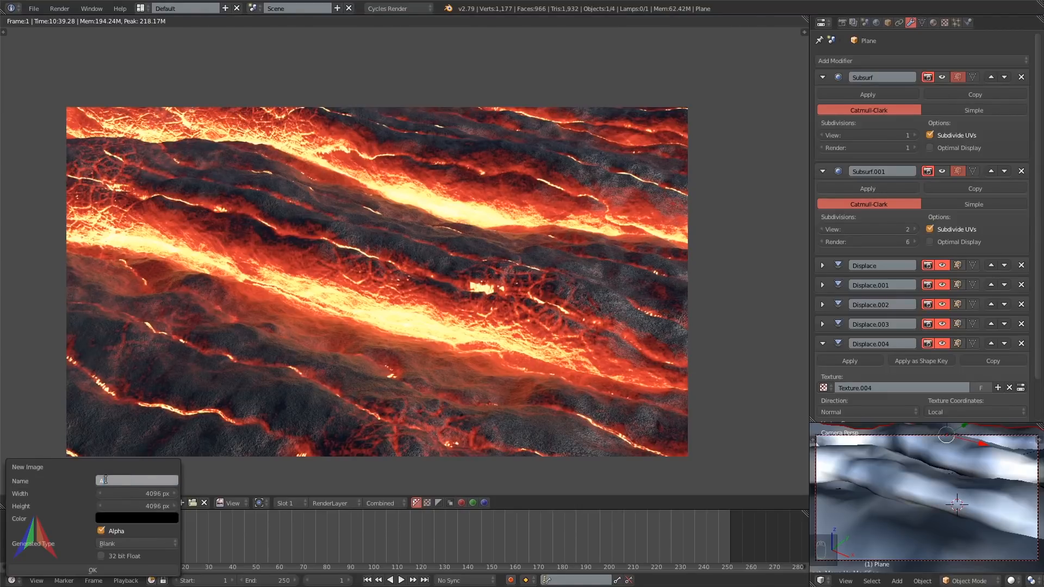
{"action": "key", "text": "Return"}
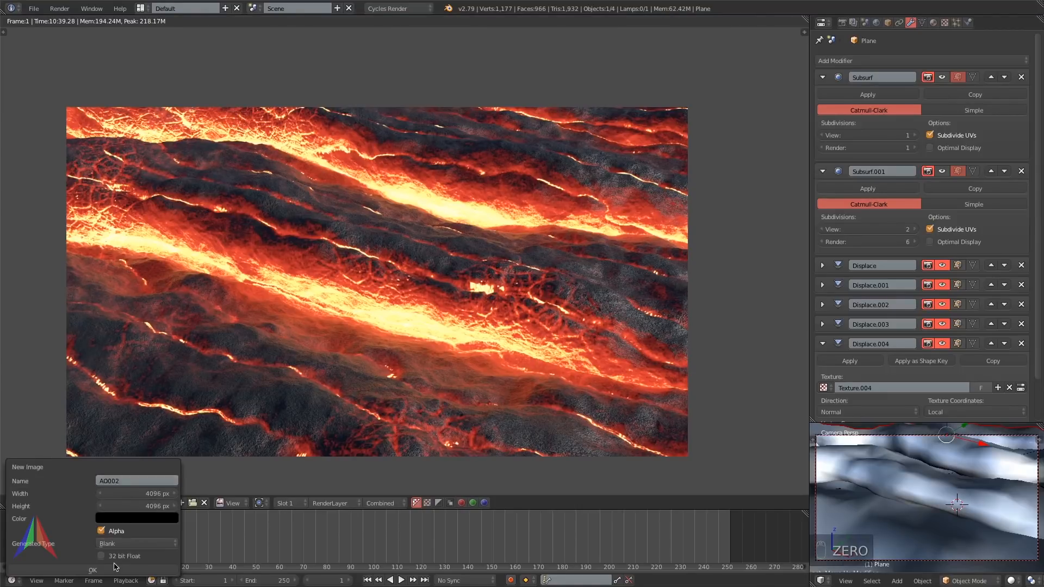
{"action": "left_click", "coordinate": [116, 571]}
Assign the new blank image AO002.001 to the Image Texture node in the lava material.
{"action": "left_click", "coordinate": [11, 503]}
{"action": "left_click", "coordinate": [39, 379]}
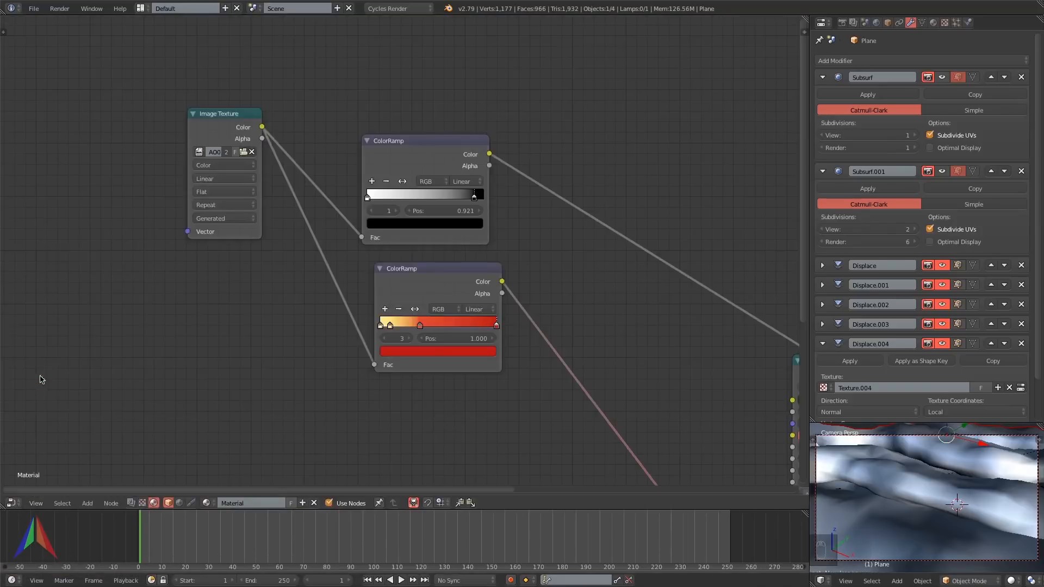
{"action": "left_click", "coordinate": [196, 150]}
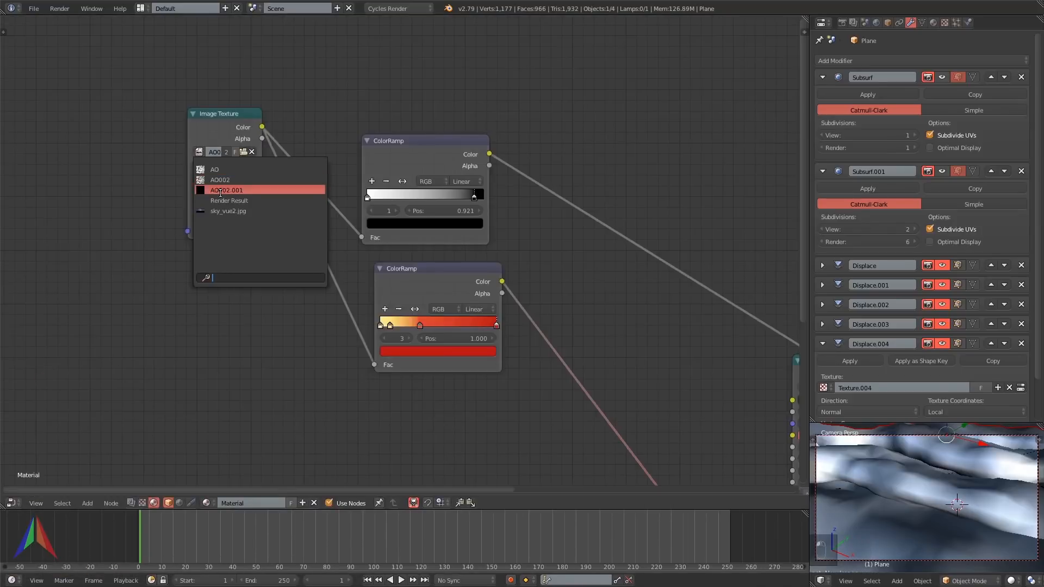
{"action": "left_click", "coordinate": [219, 190]}
Rename the newly created image as AO003 in the UV/Image Editor.
{"action": "left_click", "coordinate": [11, 502]}
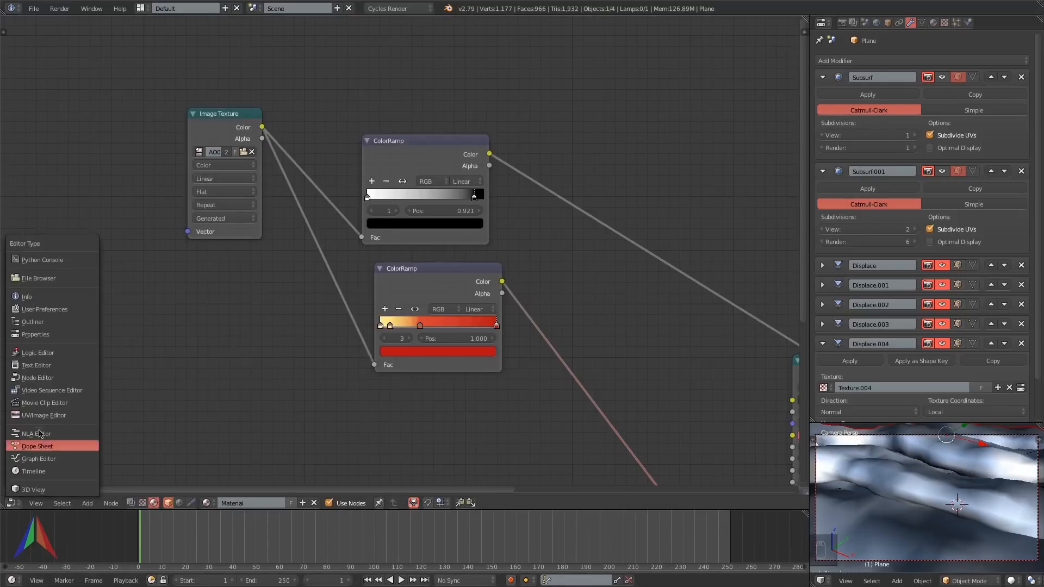
{"action": "left_click", "coordinate": [43, 414]}
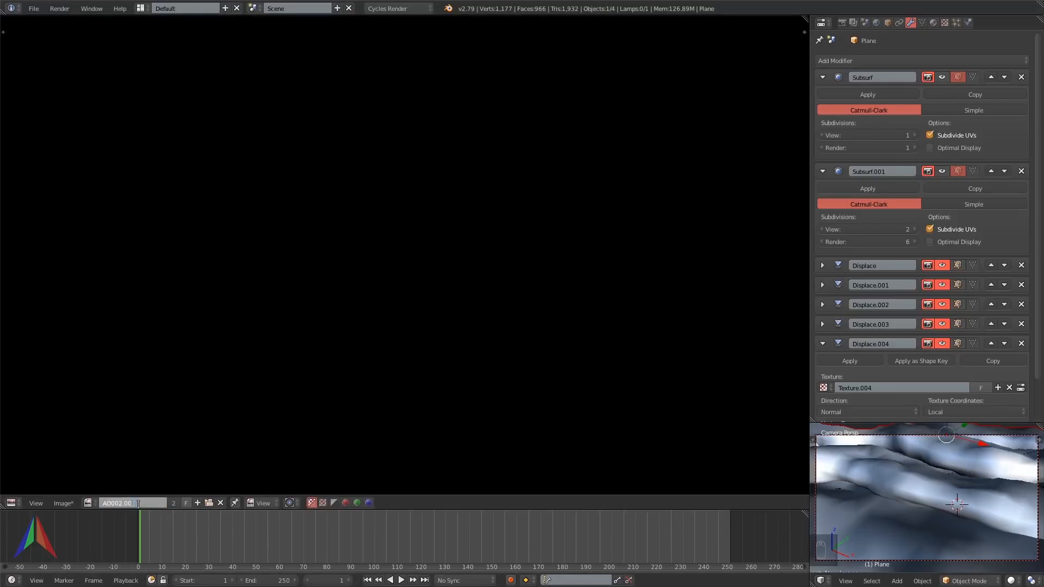
{"action": "key", "text": "BackSpace"}
{"action": "key", "text": "BackSpace"}
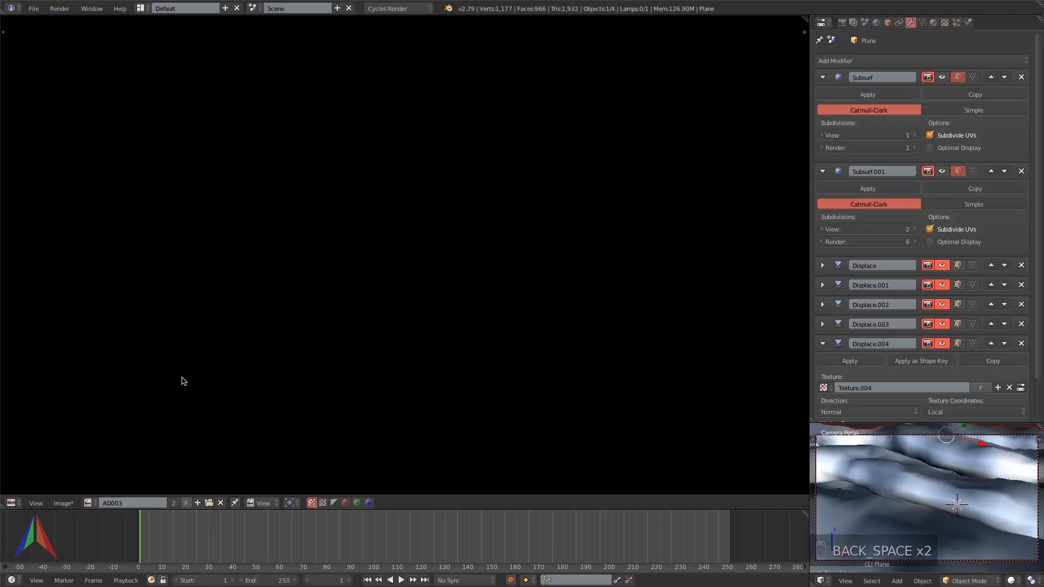
Bake the plane's Ambient Occlusion into the AO003 image.
{"action": "left_click", "coordinate": [843, 24]}
{"action": "scroll", "coordinate": [872, 272], "scroll_direction": "down", "scroll_amount": 12}
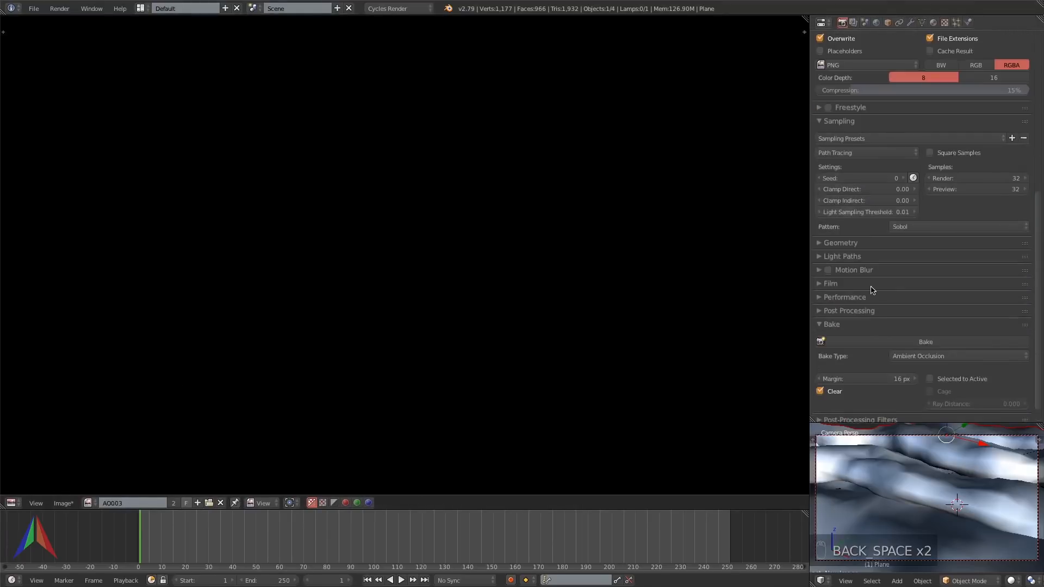
{"action": "left_click", "coordinate": [885, 343]}
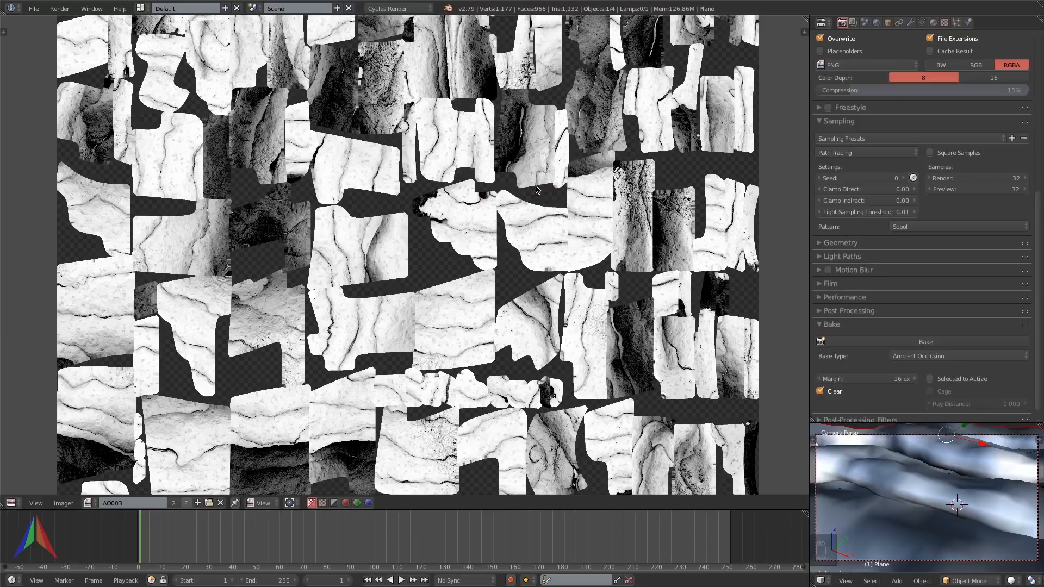
Preview the material in rendered shading and move the black-and-white ColorRamp's black stop to 0.734.
{"action": "left_click", "coordinate": [11, 503]}
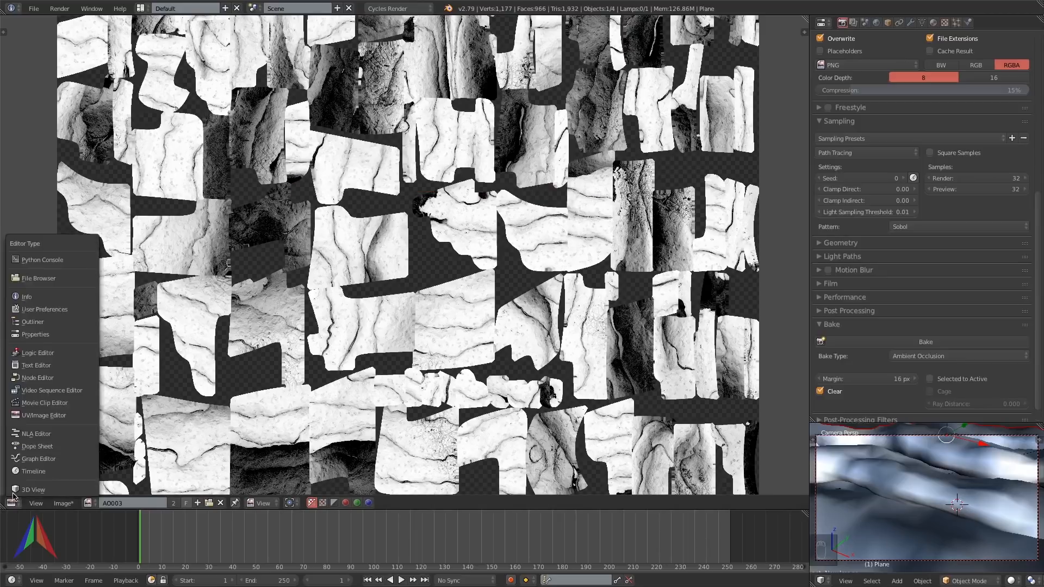
{"action": "left_click", "coordinate": [30, 377]}
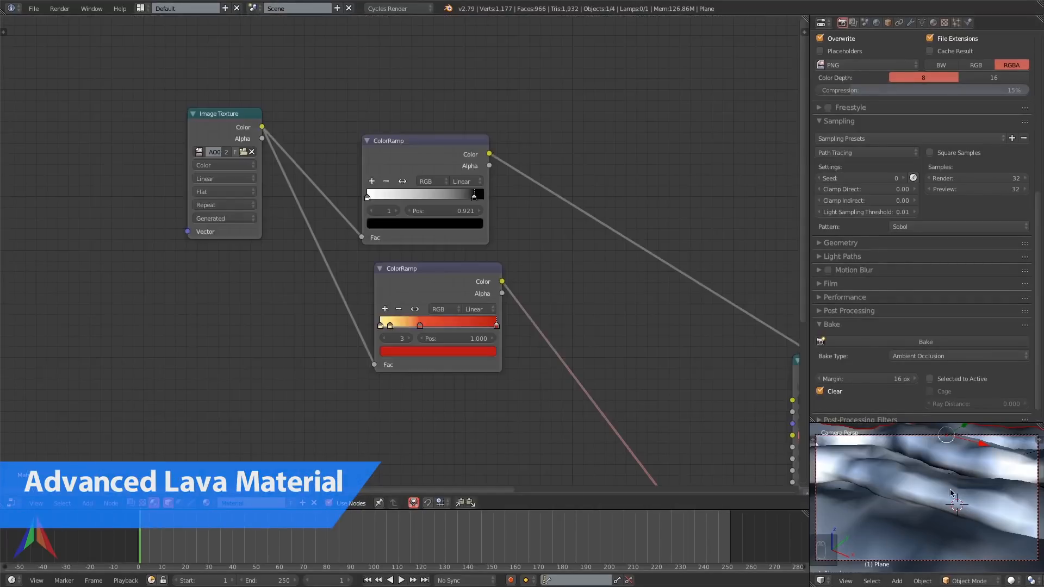
{"action": "key", "text": "Home"}
{"action": "key", "text": "shift+z"}
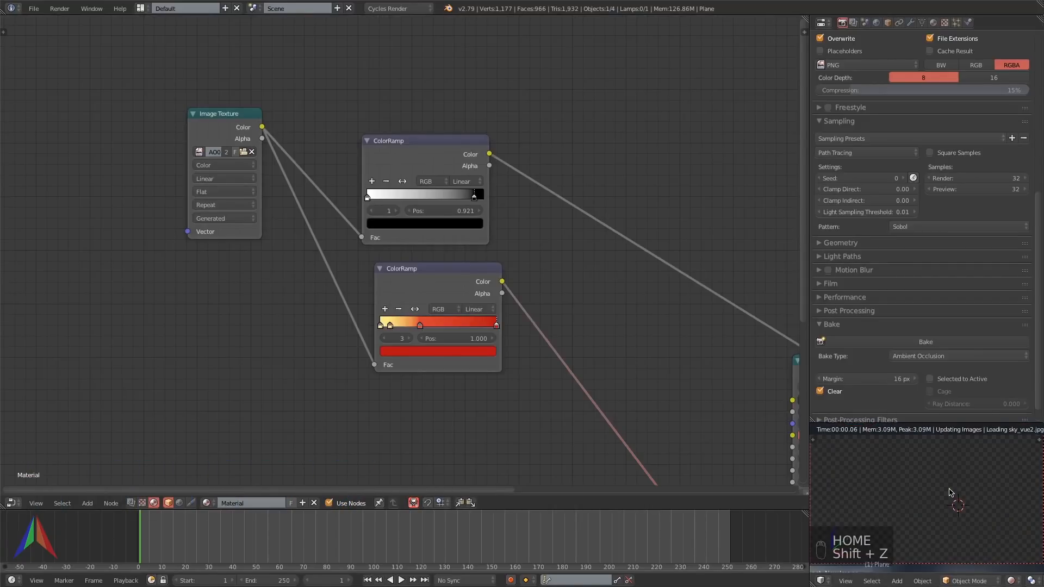
{"action": "middle_click_drag", "start_coordinate": [707, 279], "coordinate": [636, 361]}
{"action": "scroll", "coordinate": [256, 295], "scroll_direction": "up", "scroll_amount": 10}
{"action": "left_click_drag", "start_coordinate": [565, 262], "coordinate": [501, 291]}
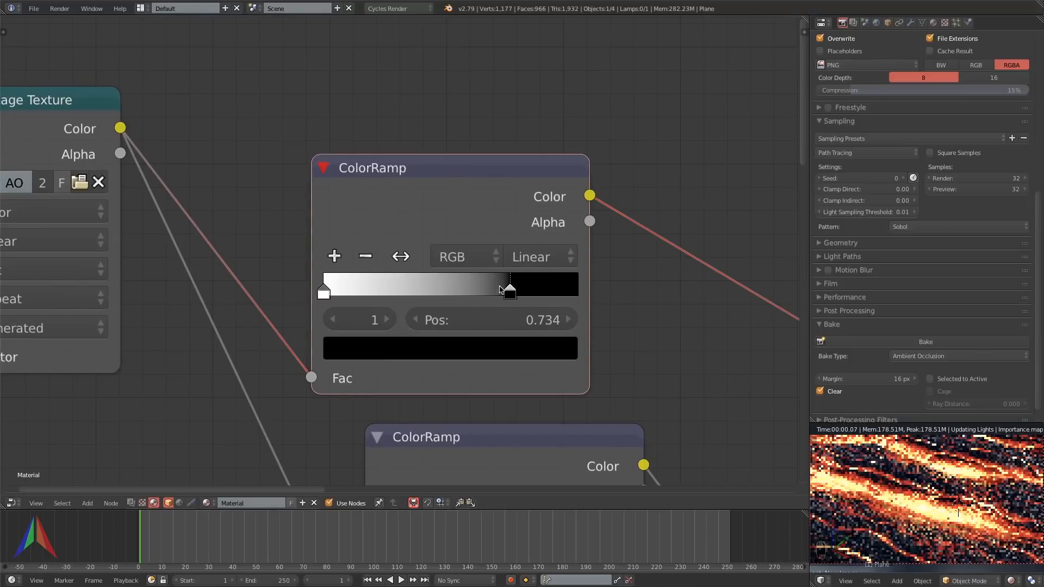
Shift the stops of the yellow-to-red ColorRamp toward its bright end, placing the orange-red stop at 0.094.
{"action": "scroll", "coordinate": [511, 345], "scroll_direction": "down", "scroll_amount": 1}
{"action": "scroll", "coordinate": [511, 346], "scroll_direction": "down", "scroll_amount": 4}
{"action": "middle_click_drag", "start_coordinate": [511, 346], "coordinate": [499, 202]}
{"action": "scroll", "coordinate": [452, 349], "scroll_direction": "up", "scroll_amount": 7}
{"action": "left_click", "coordinate": [409, 326]}
{"action": "left_click", "coordinate": [424, 289]}
{"action": "left_click_drag", "start_coordinate": [476, 327], "coordinate": [424, 328]}
{"action": "left_click_drag", "start_coordinate": [667, 328], "coordinate": [656, 329]}
{"action": "left_click_drag", "start_coordinate": [636, 325], "coordinate": [511, 325]}
{"action": "left_click_drag", "start_coordinate": [422, 326], "coordinate": [404, 326]}
Set the Bump node's strength to 0.3 and bring up the plane's modifier settings.
{"action": "scroll", "coordinate": [489, 326], "scroll_direction": "down", "scroll_amount": 4}
{"action": "middle_click_drag", "start_coordinate": [633, 327], "coordinate": [401, 270]}
{"action": "middle_click_drag", "start_coordinate": [467, 446], "coordinate": [299, 141]}
{"action": "scroll", "coordinate": [326, 217], "scroll_direction": "up", "scroll_amount": 2}
{"action": "left_click", "coordinate": [350, 256]}
{"action": "type", "text": ".3"}
{"action": "left_click", "coordinate": [910, 22]}
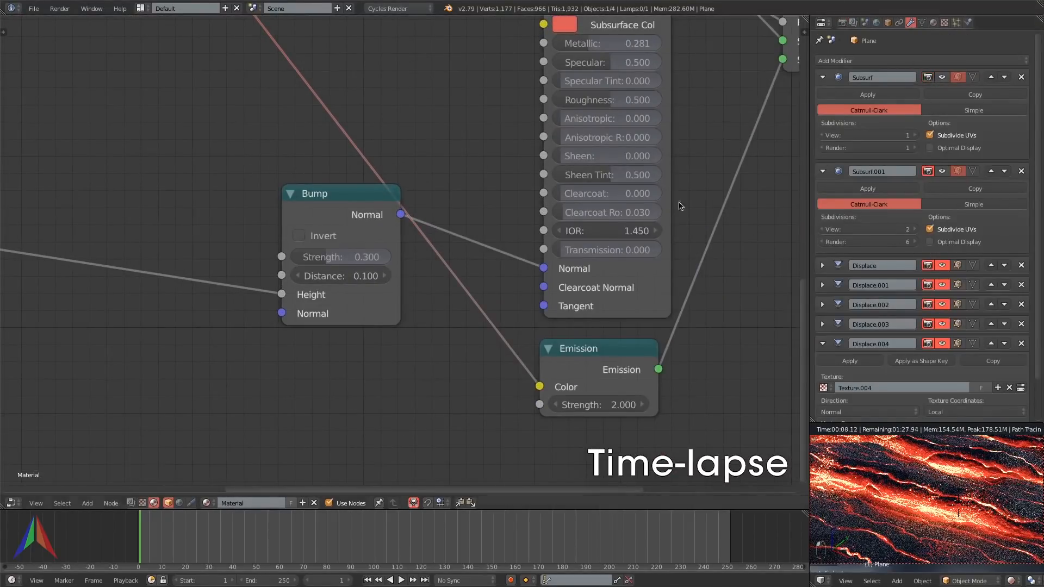
Move the Material Output node farther from the Mix Shader to make room in the node tree.
{"action": "scroll", "coordinate": [666, 341], "scroll_direction": "down", "scroll_amount": 2}
{"action": "middle_click_drag", "start_coordinate": [666, 341], "coordinate": [241, 402]}
{"action": "left_click_drag", "start_coordinate": [409, 211], "coordinate": [579, 217]}
Add a Noise Texture node and place it above the Principled BSDF.
{"action": "scroll", "coordinate": [543, 233], "scroll_direction": "down", "scroll_amount": 6}
{"action": "middle_click_drag", "start_coordinate": [375, 244], "coordinate": [534, 263]}
{"action": "middle_click_drag", "start_coordinate": [482, 144], "coordinate": [342, 217]}
{"action": "scroll", "coordinate": [342, 217], "scroll_direction": "up", "scroll_amount": 7}
{"action": "key", "text": "shift+a"}
{"action": "mouse_move", "coordinate": [327, 177]}
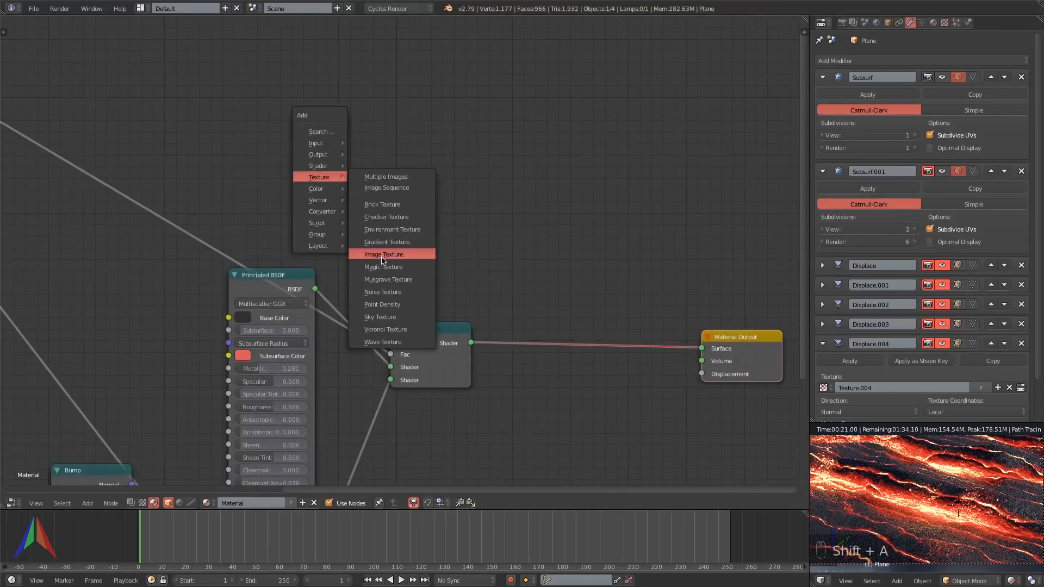
{"action": "left_click", "coordinate": [382, 292]}
{"action": "left_click", "coordinate": [385, 107]}
{"action": "key", "text": "shift+a"}
{"action": "mouse_move", "coordinate": [236, 44]}
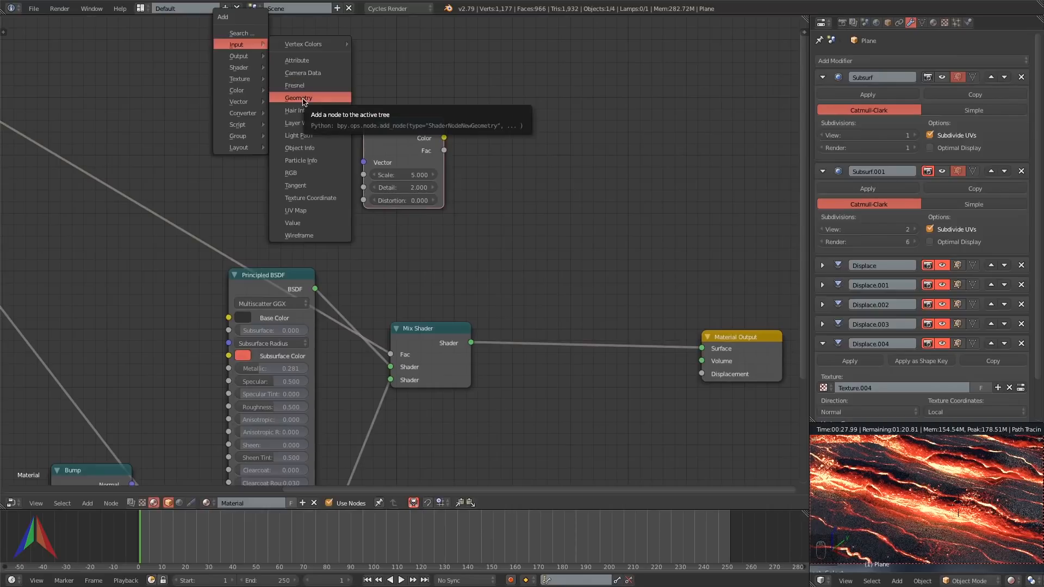
{"action": "key", "text": "g"}
{"action": "left_click", "coordinate": [296, 164]}
Add a ColorRamp node beside the Noise Texture and feed the noise Color output into its Fac.
{"action": "key", "text": "shift+a"}
{"action": "mouse_move", "coordinate": [327, 179]}
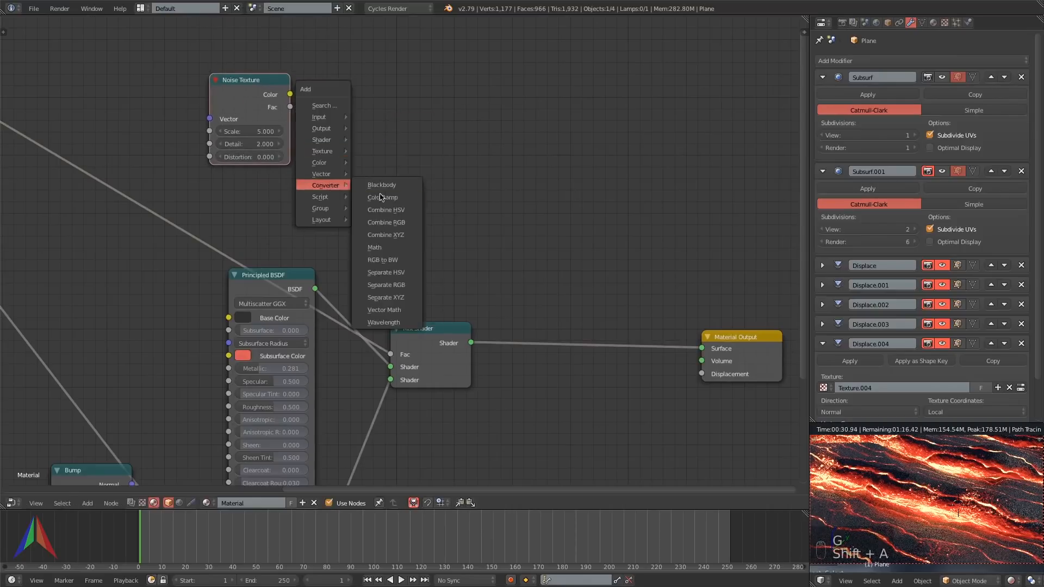
{"action": "left_click", "coordinate": [381, 198]}
{"action": "left_click", "coordinate": [302, 42]}
{"action": "left_click_drag", "start_coordinate": [290, 94], "coordinate": [334, 211]}
Move the Noise Texture and its ColorRamp together to above the Image Texture's ColorRamps.
{"action": "scroll", "coordinate": [427, 226], "scroll_direction": "down", "scroll_amount": 2}
{"action": "middle_click_drag", "start_coordinate": [253, 117], "coordinate": [474, 212]}
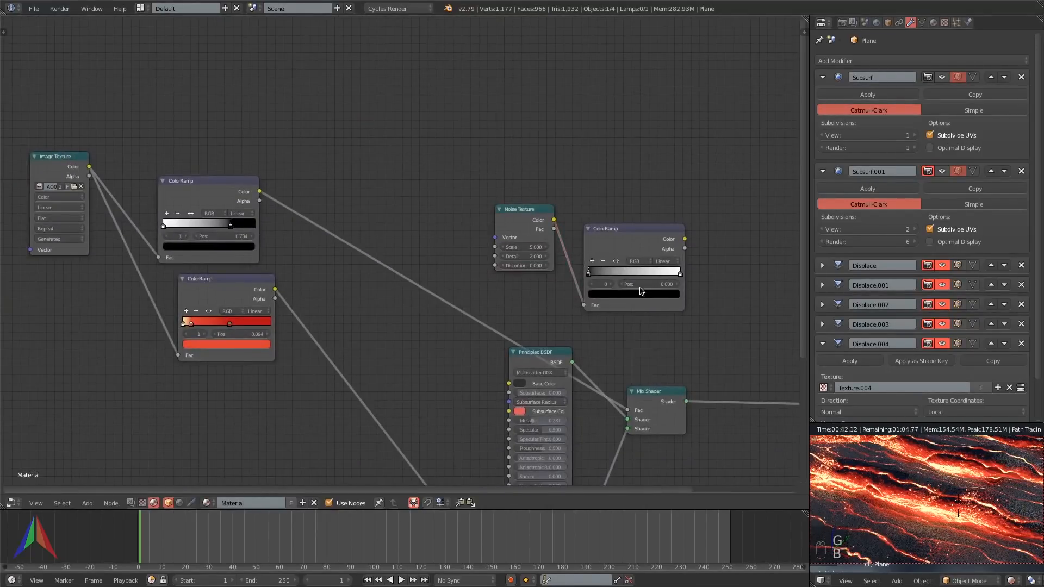
{"action": "key", "text": "b"}
{"action": "left_click_drag", "start_coordinate": [470, 162], "coordinate": [582, 237]}
{"action": "key", "text": "g"}
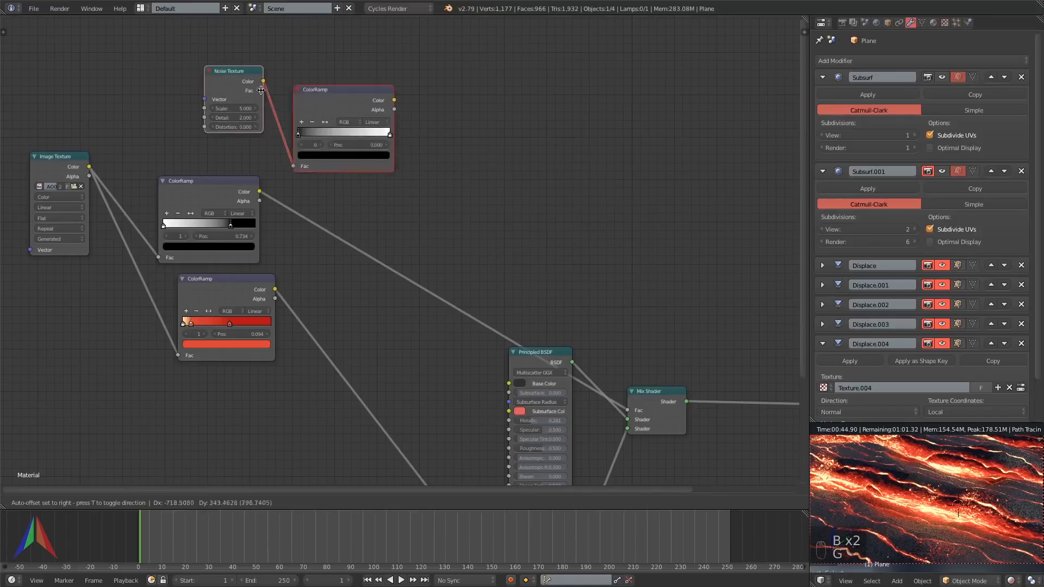
{"action": "left_click", "coordinate": [242, 76]}
Insert a MixRGB node between the black-and-white ColorRamp and the Mix Shader's Fac, connecting the noise ColorRamp to Color2.
{"action": "key", "text": "shift+a"}
{"action": "mouse_move", "coordinate": [427, 147]}
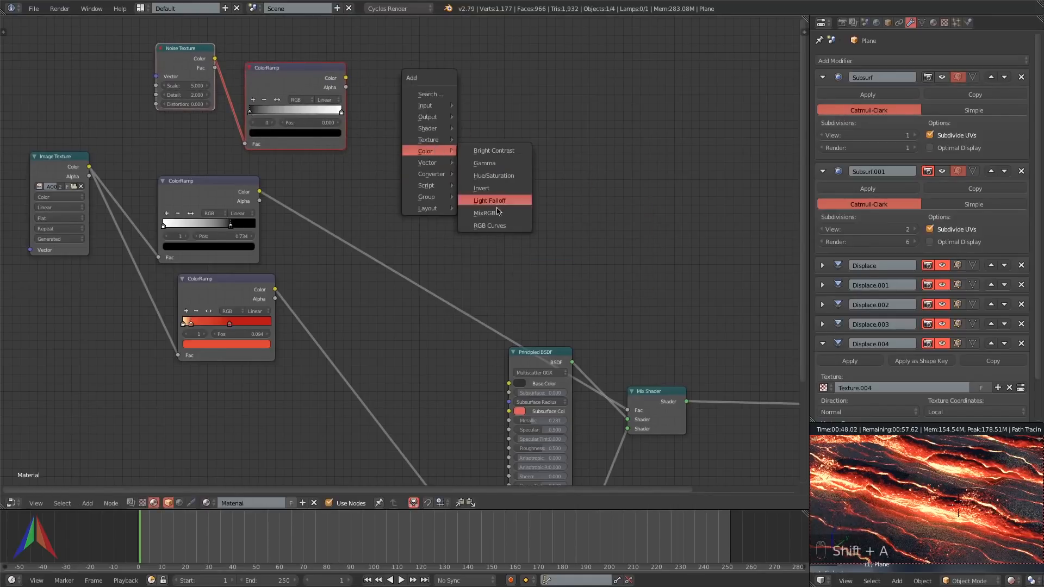
{"action": "left_click", "coordinate": [476, 201]}
{"action": "left_click", "coordinate": [461, 264]}
{"action": "scroll", "coordinate": [435, 224], "scroll_direction": "up", "scroll_amount": 1}
{"action": "left_click_drag", "start_coordinate": [323, 39], "coordinate": [473, 361]}
{"action": "scroll", "coordinate": [501, 296], "scroll_direction": "up", "scroll_amount": 2}
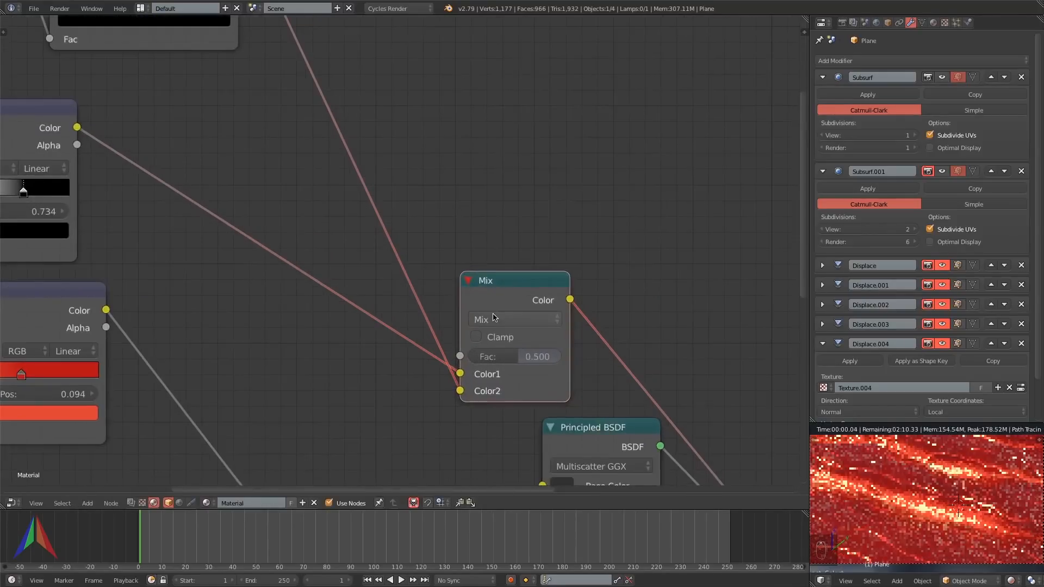
Set the MixRGB node's blend mode to Multiply with a Fac of 1.000.
{"action": "left_click", "coordinate": [488, 320]}
{"action": "left_click", "coordinate": [493, 265]}
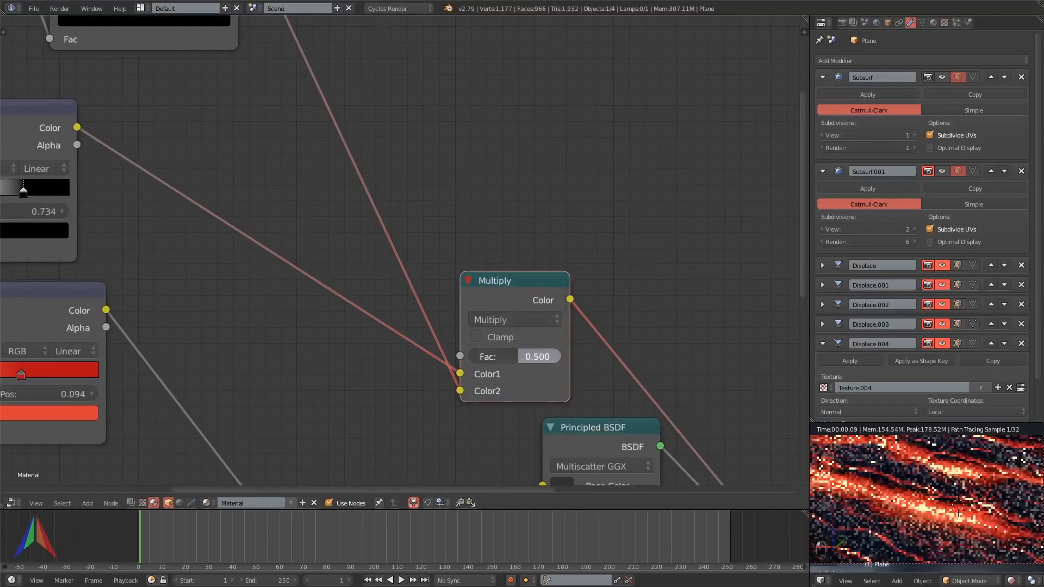
Preview the noise ColorRamp on the plane and slide its stops close together, with the black stop at 0.389.
{"action": "scroll", "coordinate": [414, 326], "scroll_direction": "down", "scroll_amount": 4}
{"action": "scroll", "coordinate": [296, 191], "scroll_direction": "up", "scroll_amount": 2}
{"action": "middle_click_drag", "start_coordinate": [296, 190], "coordinate": [541, 385]}
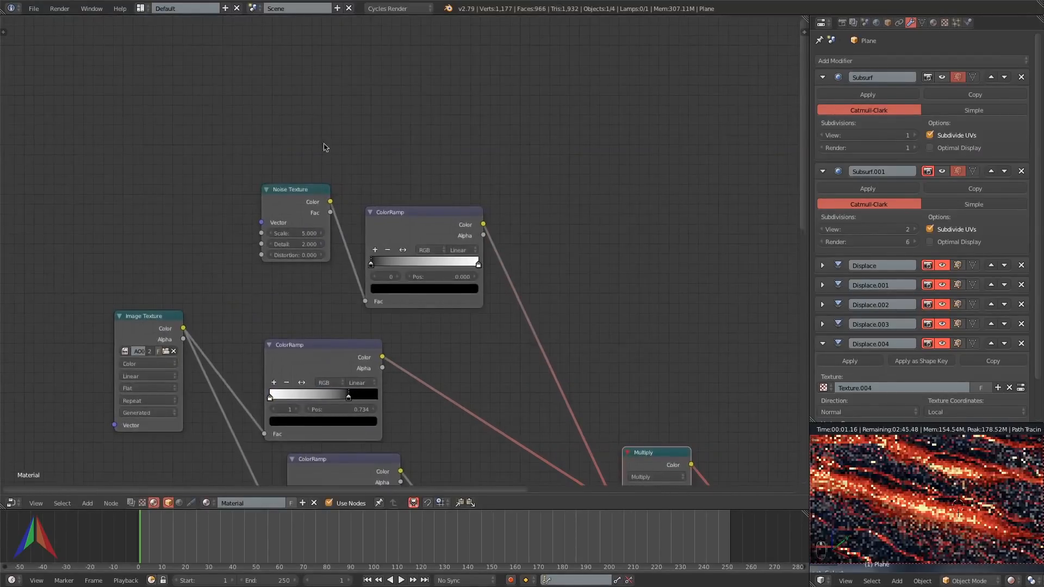
{"action": "scroll", "coordinate": [341, 255], "scroll_direction": "up", "scroll_amount": 8}
{"action": "left_click", "coordinate": [471, 204], "text": "ctrl+shift"}
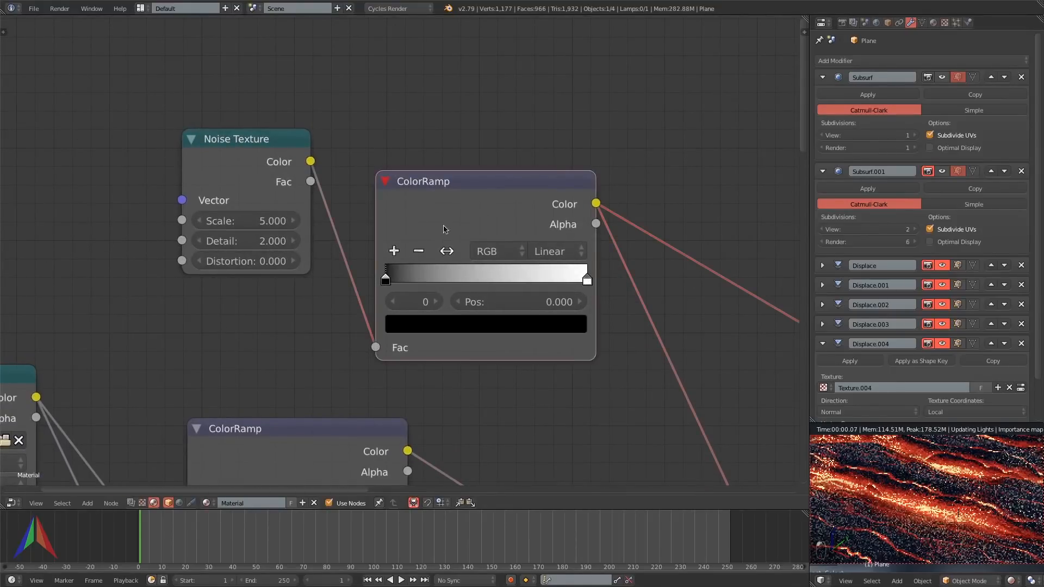
{"action": "left_click_drag", "start_coordinate": [402, 282], "coordinate": [509, 283]}
{"action": "left_click_drag", "start_coordinate": [619, 281], "coordinate": [500, 278]}
While previewing the Multiply output, set the Noise Texture scale to 4 and shift the noise ColorRamp's black stop slightly toward the start.
{"action": "scroll", "coordinate": [493, 328], "scroll_direction": "down", "scroll_amount": 8}
{"action": "middle_click_drag", "start_coordinate": [586, 337], "coordinate": [328, 60]}
{"action": "left_click", "coordinate": [456, 220], "text": "ctrl+shift"}
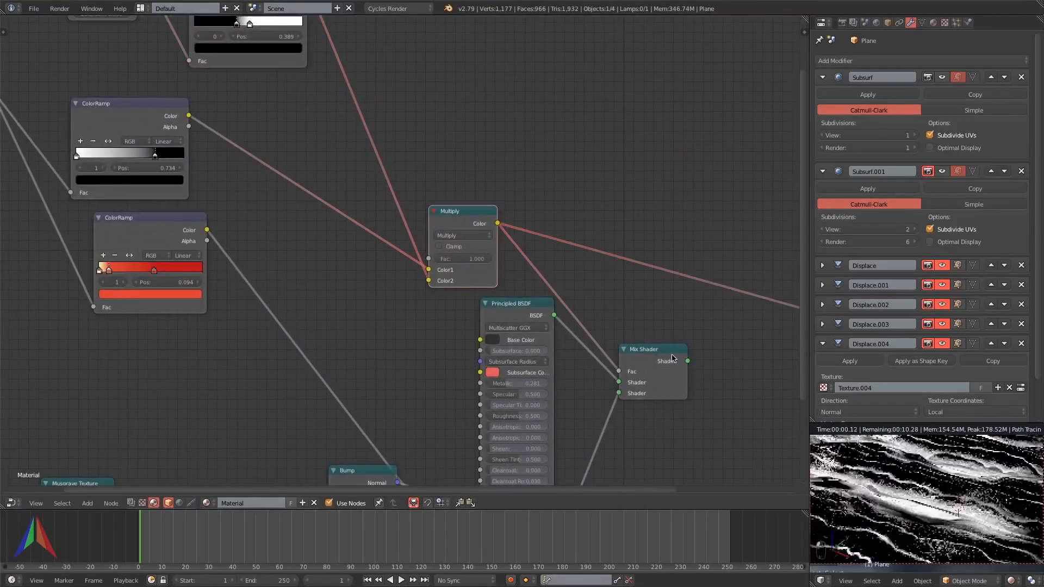
{"action": "middle_click_drag", "start_coordinate": [376, 241], "coordinate": [502, 378]}
{"action": "middle_click_drag", "start_coordinate": [309, 197], "coordinate": [439, 313]}
{"action": "scroll", "coordinate": [514, 273], "scroll_direction": "up", "scroll_amount": 4}
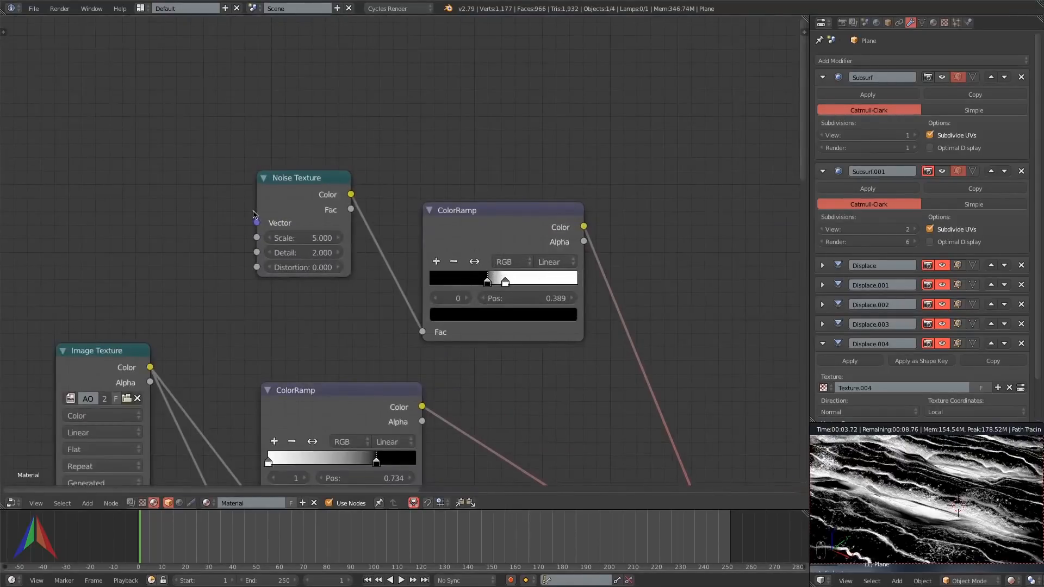
{"action": "left_click", "coordinate": [300, 240]}
{"action": "type", "text": "4"}
{"action": "key", "text": "Return"}
{"action": "left_click_drag", "start_coordinate": [487, 281], "coordinate": [482, 281]}
Preview the Mix Shader again and narrow the noise ColorRamp's gradient, with the black stop at 0.376.
{"action": "scroll", "coordinate": [483, 281], "scroll_direction": "down", "scroll_amount": 8}
{"action": "middle_click_drag", "start_coordinate": [407, 250], "coordinate": [154, 111]}
{"action": "left_click", "coordinate": [536, 389], "text": "ctrl+shift"}
{"action": "middle_click_drag", "start_coordinate": [247, 174], "coordinate": [377, 279]}
{"action": "scroll", "coordinate": [377, 279], "scroll_direction": "up", "scroll_amount": 9}
{"action": "left_click_drag", "start_coordinate": [370, 249], "coordinate": [329, 246]}
{"action": "left_click", "coordinate": [325, 244]}
Set the Noise Texture scale to 7 and tighten its ColorRamp by moving the white stop to 0.437.
{"action": "left_click", "coordinate": [126, 198]}
{"action": "type", "text": "6"}
{"action": "key", "text": "Return"}
{"action": "left_click", "coordinate": [127, 200]}
{"action": "type", "text": "7"}
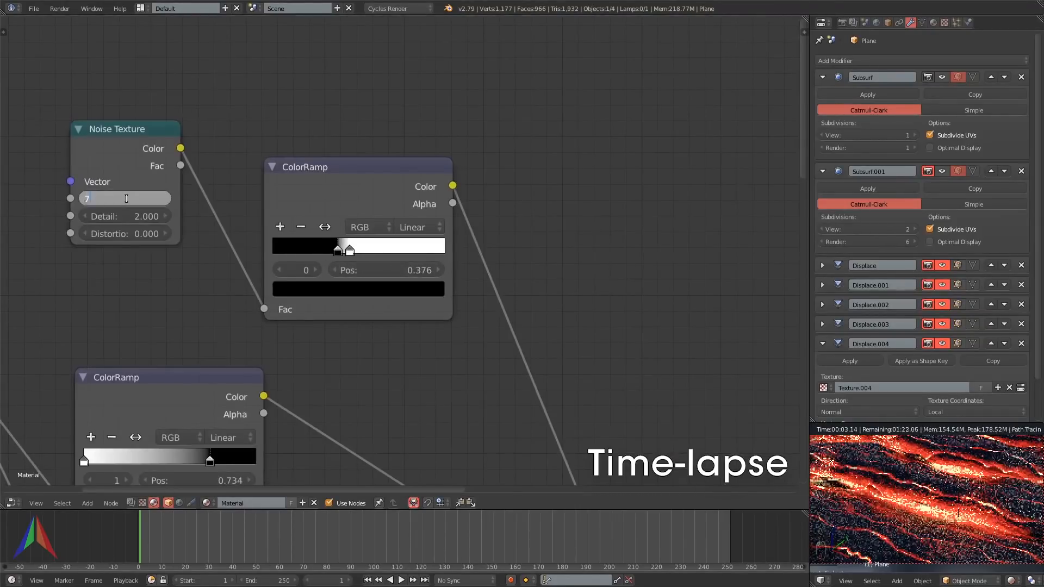
{"action": "key", "text": "Return"}
{"action": "left_click_drag", "start_coordinate": [352, 248], "coordinate": [332, 248]}
{"action": "left_click_drag", "start_coordinate": [347, 250], "coordinate": [341, 252]}
{"action": "scroll", "coordinate": [341, 252], "scroll_direction": "down", "scroll_amount": 11}
{"action": "middle_click_drag", "start_coordinate": [396, 296], "coordinate": [277, 207]}
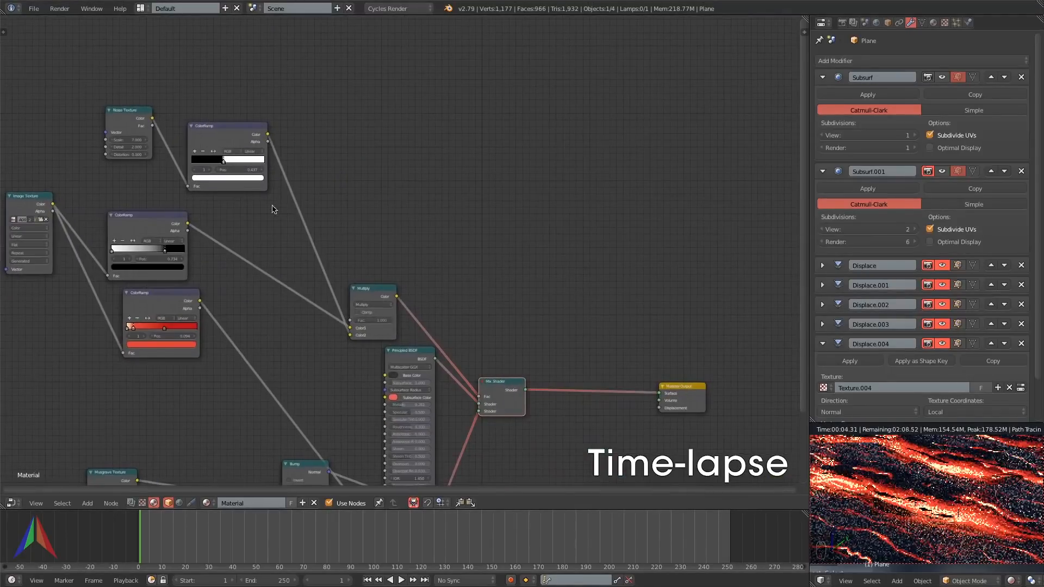
{"action": "middle_click_drag", "start_coordinate": [216, 433], "coordinate": [344, 292]}
{"action": "scroll", "coordinate": [224, 376], "scroll_direction": "up", "scroll_amount": 15}
{"action": "scroll", "coordinate": [212, 420], "scroll_direction": "down", "scroll_amount": 3}
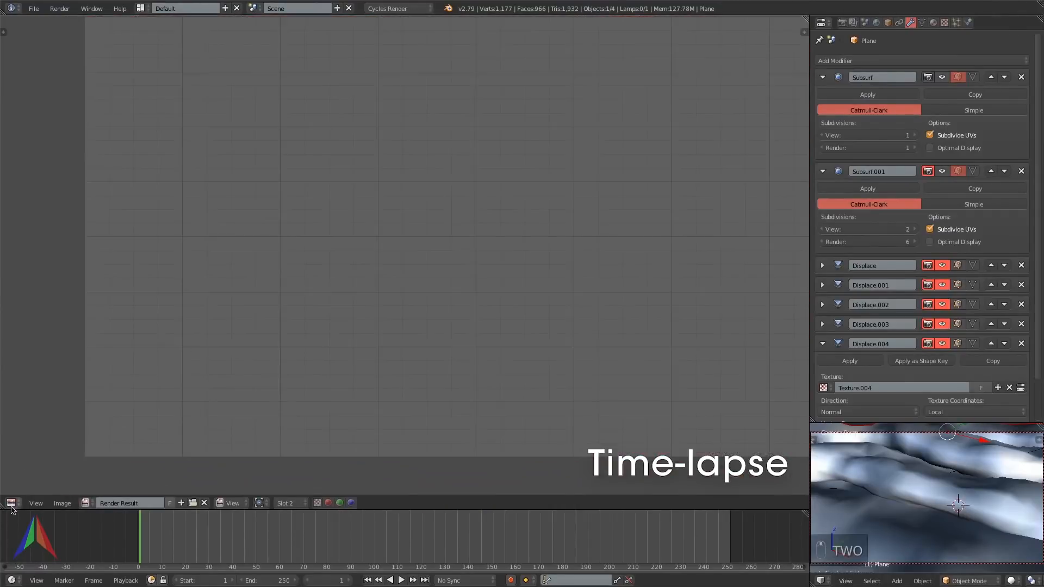
Switch the main area to the 3D View, leave the camera view and select the camera.
{"action": "left_click", "coordinate": [11, 502]}
{"action": "left_click", "coordinate": [13, 491]}
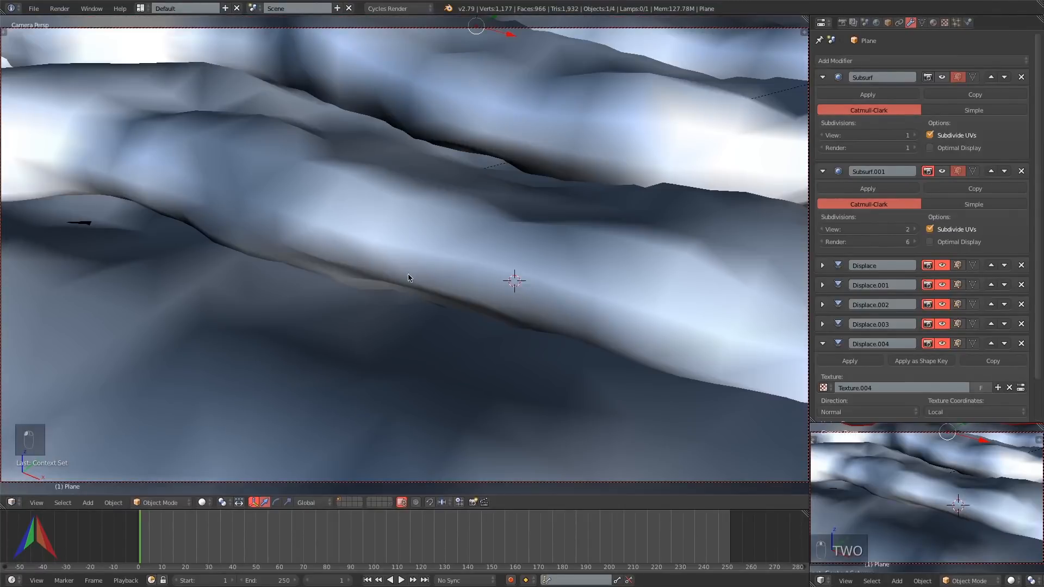
{"action": "key", "text": "KP_5"}
{"action": "middle_click_drag", "start_coordinate": [348, 252], "coordinate": [622, 286]}
{"action": "right_click", "coordinate": [622, 286]}
{"action": "middle_click_drag", "start_coordinate": [558, 322], "coordinate": [596, 330]}
Set the aperture type in the camera's depth-of-field settings to F-stop.
{"action": "left_click", "coordinate": [911, 23]}
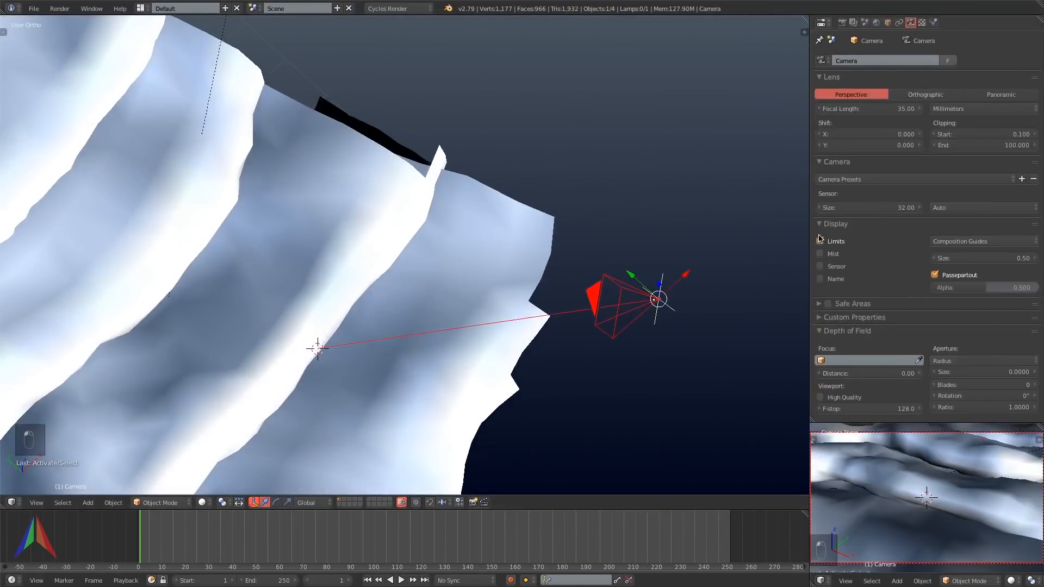
{"action": "left_click", "coordinate": [961, 360]}
{"action": "left_click", "coordinate": [959, 336]}
Set the camera's depth-of-field focus distance to 7.45 and return to the camera view.
{"action": "scroll", "coordinate": [483, 334], "scroll_direction": "down", "scroll_amount": 5}
{"action": "key", "text": "KP_5"}
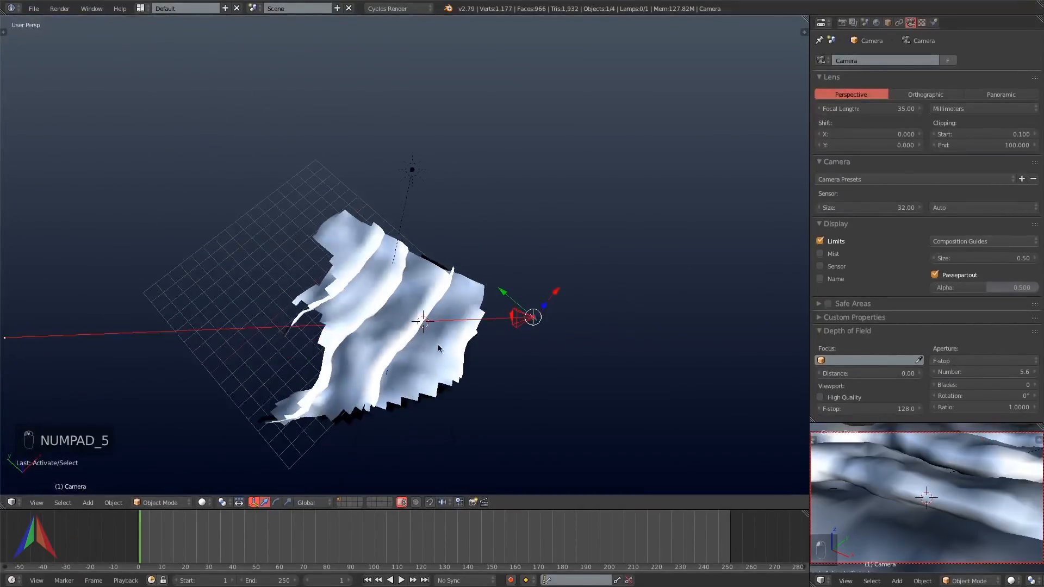
{"action": "middle_click_drag", "start_coordinate": [408, 342], "coordinate": [416, 289]}
{"action": "scroll", "coordinate": [489, 434], "scroll_direction": "up", "scroll_amount": 4}
{"action": "left_click_drag", "start_coordinate": [860, 373], "coordinate": [961, 373]}
{"action": "middle_click_drag", "start_coordinate": [387, 255], "coordinate": [373, 291]}
{"action": "key", "text": "KP_0"}
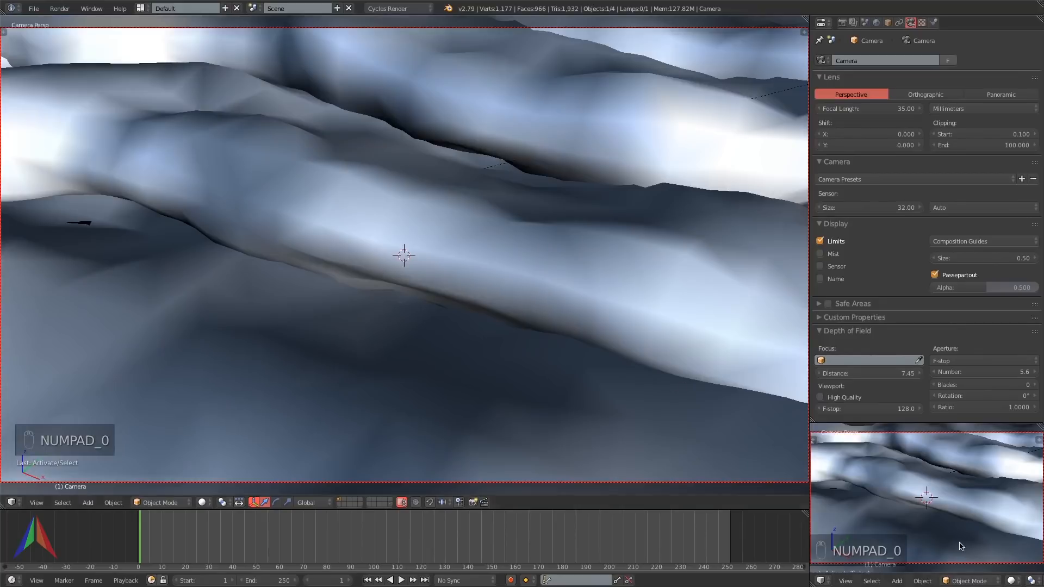
Start the rendered preview in the small camera view and set the aperture F-stop number to 0.1.
{"action": "key", "text": "shift+z"}
{"action": "left_click", "coordinate": [974, 372]}
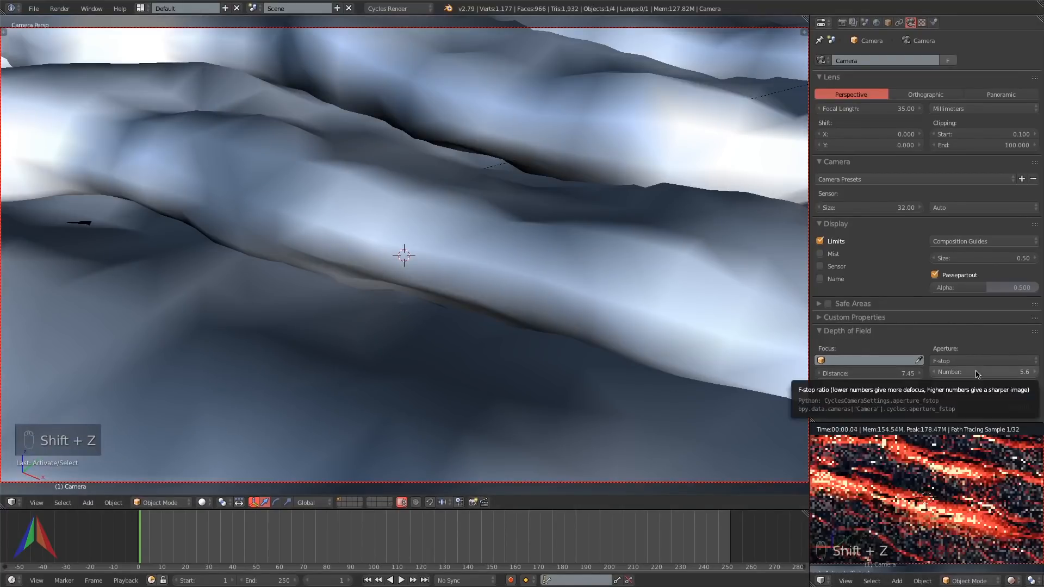
{"action": "type", "text": ".1"}
{"action": "key", "text": "Return"}
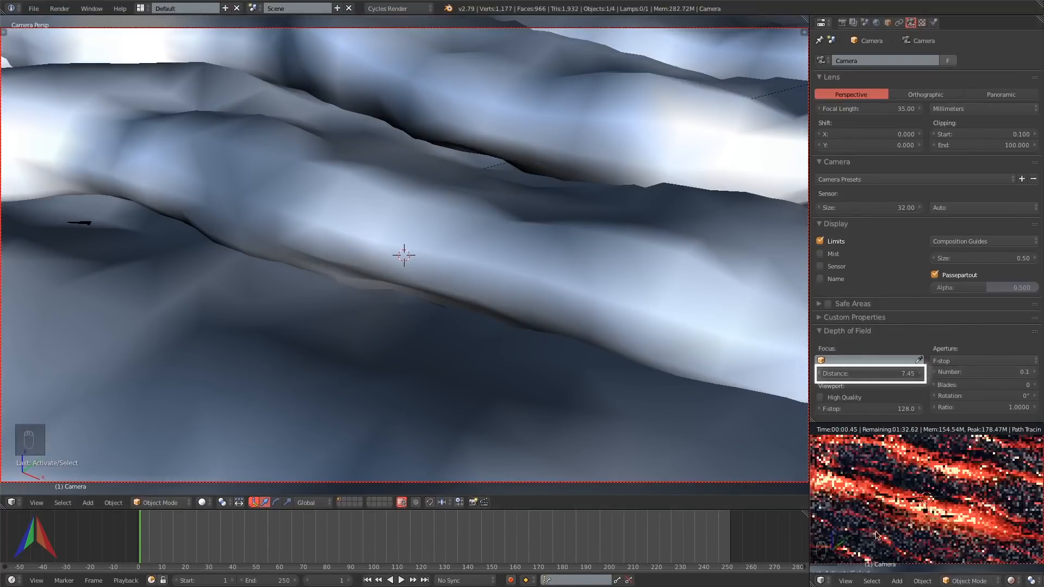
Limit the rendered preview to a border region in the foreground and set the F-stop number to 0.2.
{"action": "key", "text": "ctrl+b"}
{"action": "left_click_drag", "start_coordinate": [859, 540], "coordinate": [955, 571]}
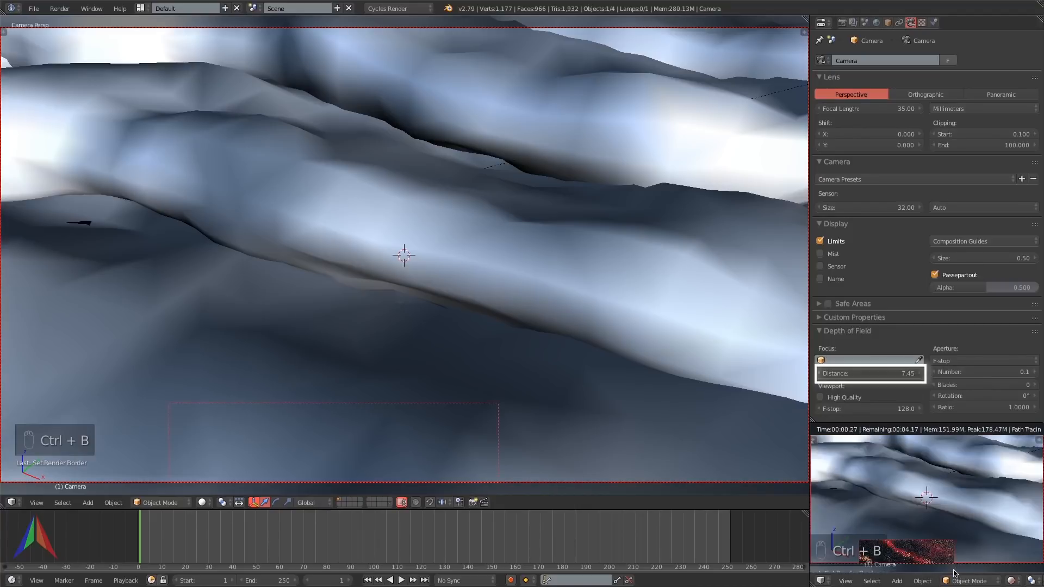
{"action": "left_click", "coordinate": [1012, 373]}
{"action": "type", "text": "0.2"}
{"action": "key", "text": "Return"}
Extend the render border over the whole camera frame, return to solid shading and save the file.
{"action": "scroll", "coordinate": [936, 458], "scroll_direction": "down", "scroll_amount": 3}
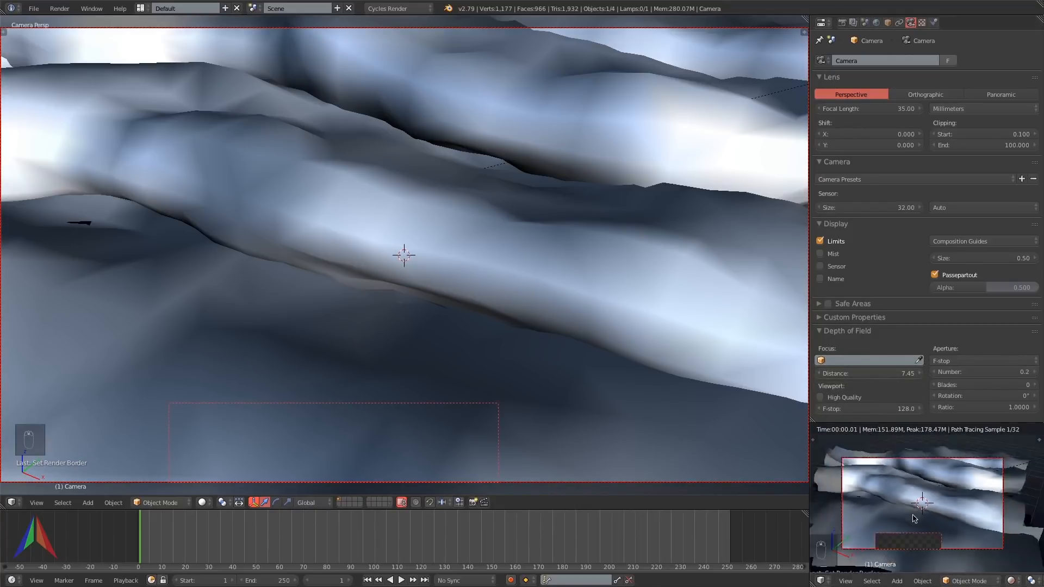
{"action": "key", "text": "ctrl+b"}
{"action": "left_click_drag", "start_coordinate": [831, 442], "coordinate": [1027, 551]}
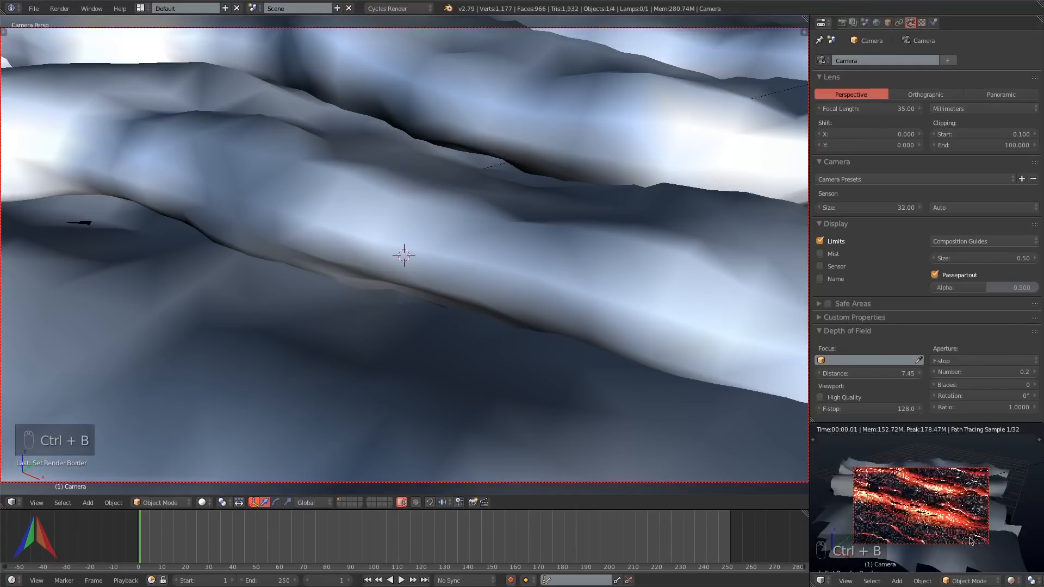
{"action": "key", "text": "z"}
{"action": "key", "text": "z"}
{"action": "key", "text": "z"}
{"action": "key", "text": "Home"}
{"action": "key", "text": "ctrl+s"}
Switch the main area to the UV/Image Editor and render the frame into Slot 2.
{"action": "left_click", "coordinate": [11, 502]}
{"action": "left_click", "coordinate": [43, 416]}
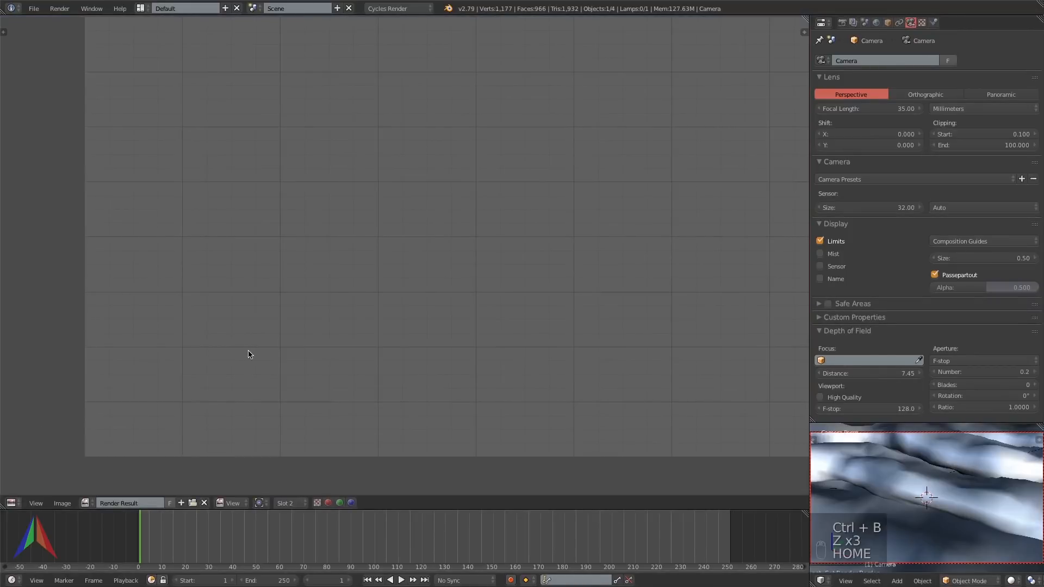
{"action": "key", "text": "1"}
{"action": "key", "text": "2"}
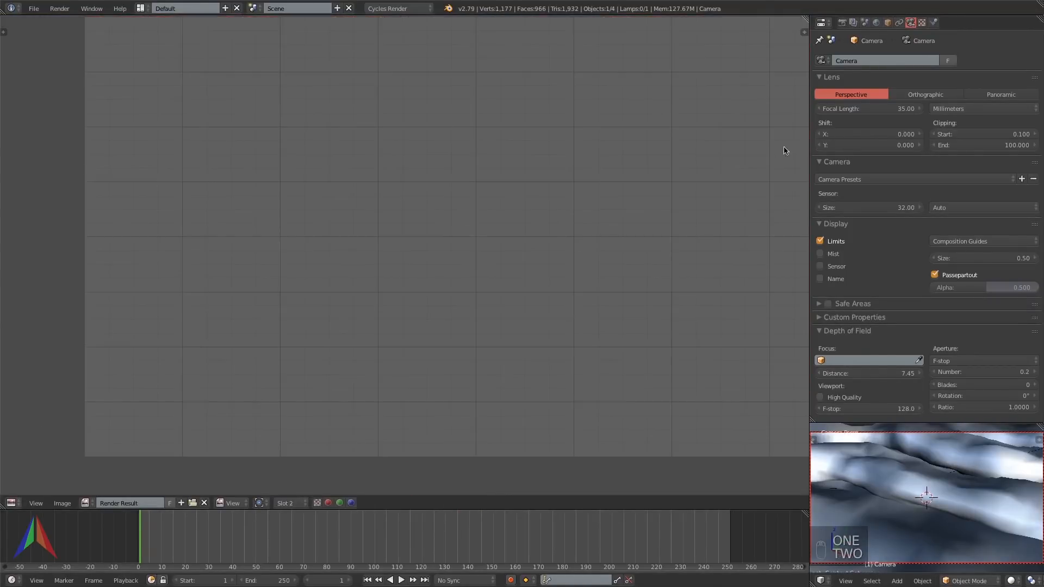
{"action": "left_click", "coordinate": [842, 22]}
{"action": "scroll", "coordinate": [866, 64], "scroll_direction": "up", "scroll_amount": 12}
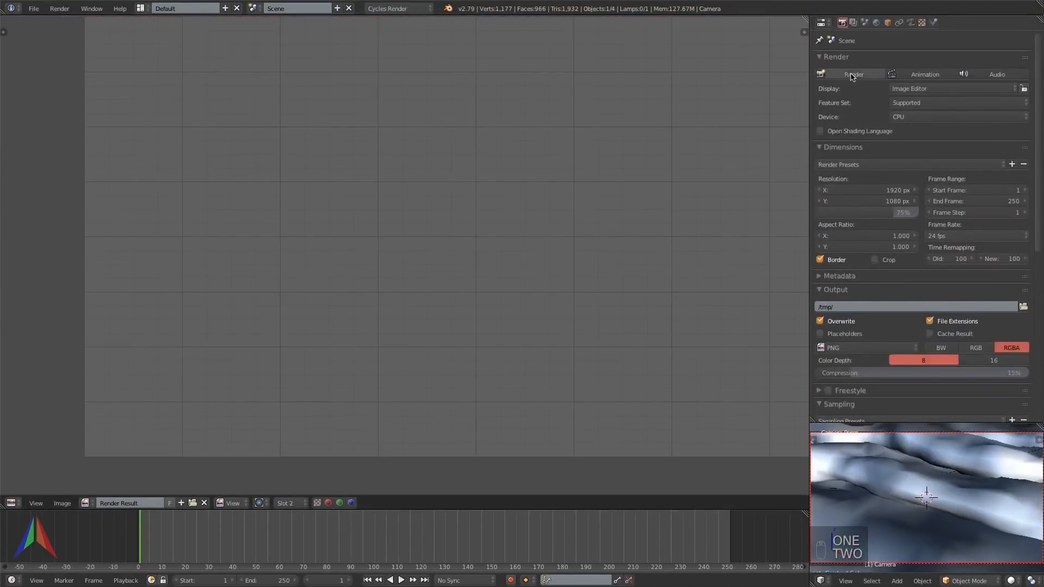
{"action": "left_click", "coordinate": [851, 75]}
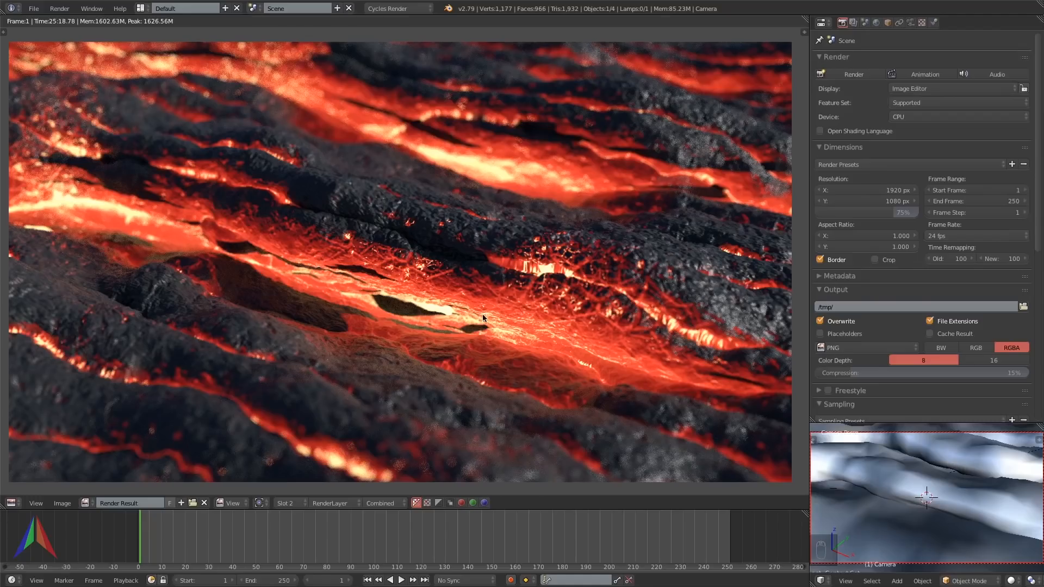
Compare the new render in Slot 2 with the earlier render in Slot 1.
{"action": "key", "text": "1"}
{"action": "key", "text": "2"}
{"action": "key", "text": "1"}
{"action": "key", "text": "2"}
{"action": "key", "text": "1"}
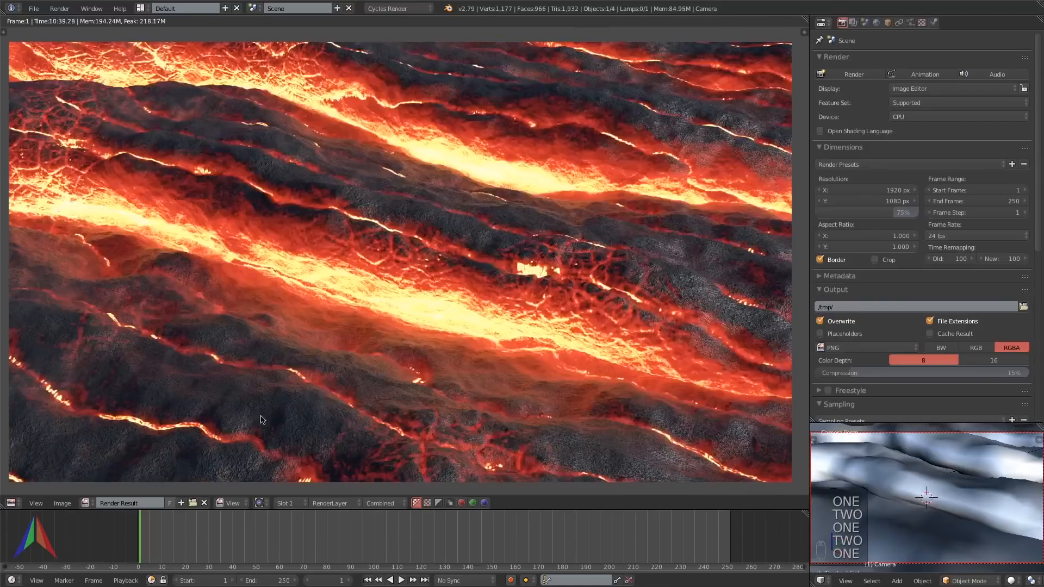
{"action": "key", "text": "2"}
Switch the main area back to the 3D View and select the lava plane with its modifiers displayed.
{"action": "left_click", "coordinate": [16, 502]}
{"action": "left_click", "coordinate": [32, 488]}
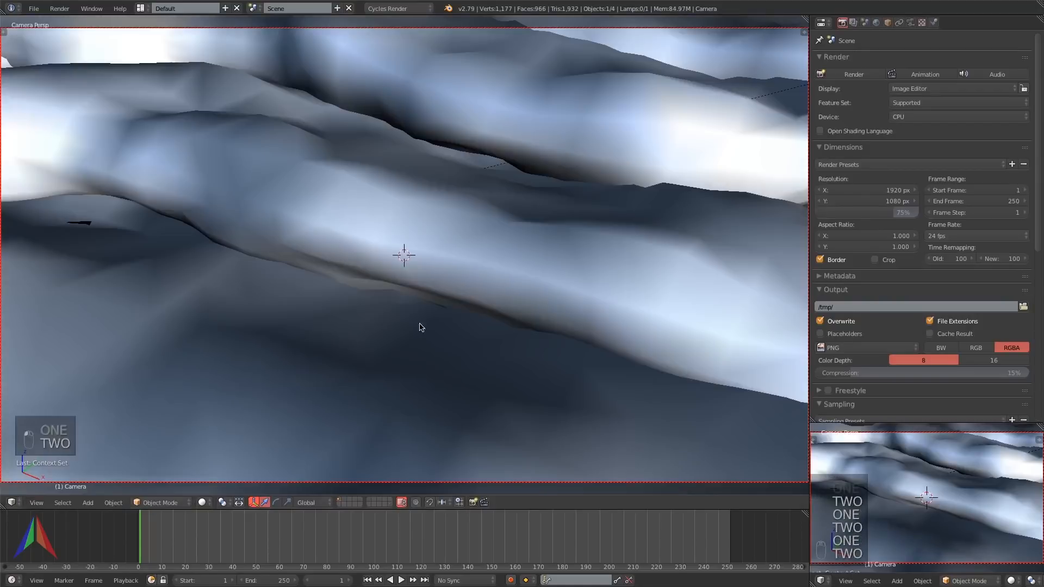
{"action": "left_click", "coordinate": [911, 24]}
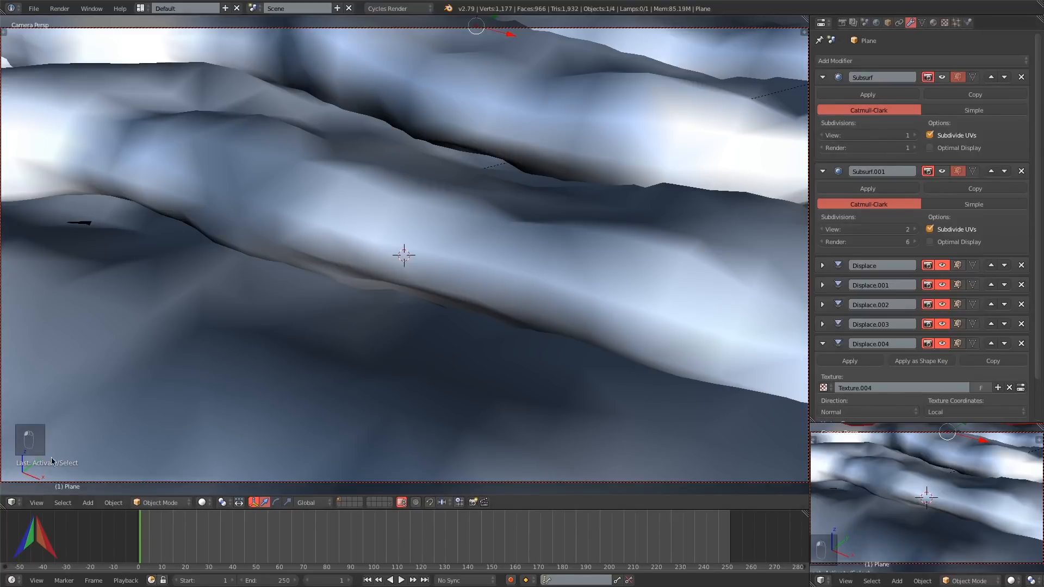
In the Node Editor, darken the Principled BSDF's Base Color and set its Roughness to 0.661.
{"action": "left_click", "coordinate": [12, 502]}
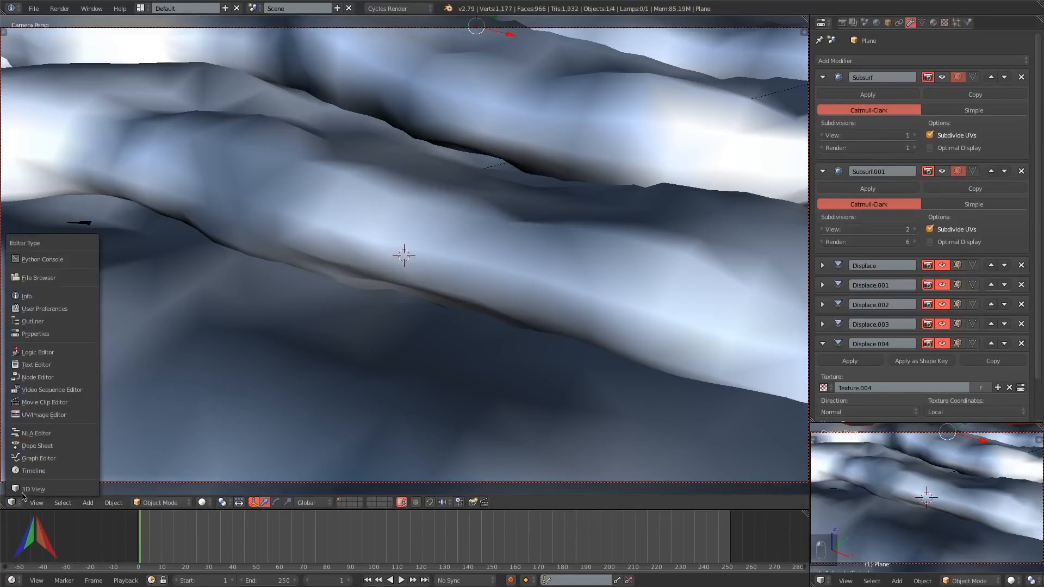
{"action": "left_click", "coordinate": [41, 377]}
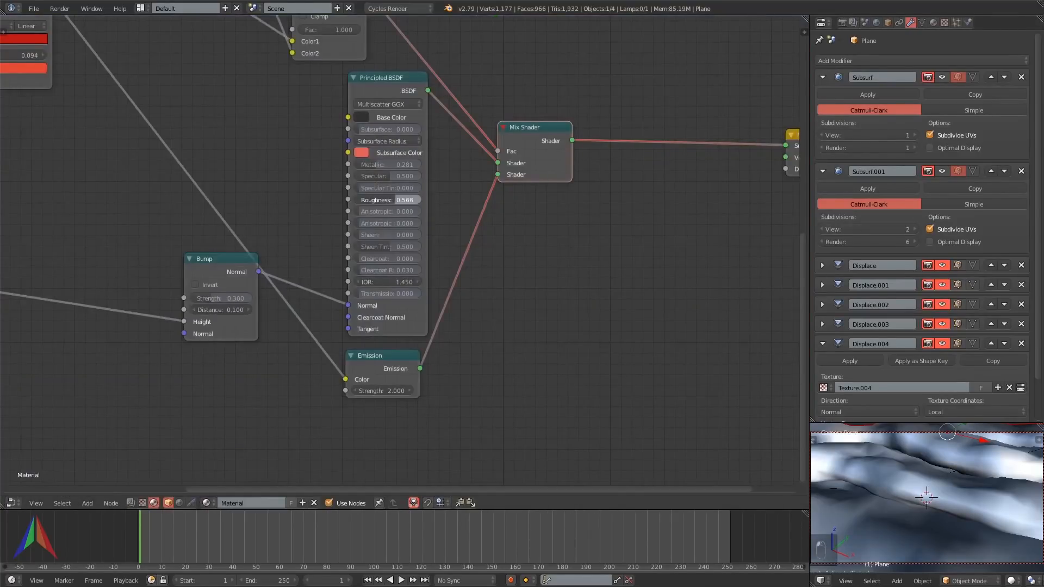
{"action": "left_click", "coordinate": [362, 117]}
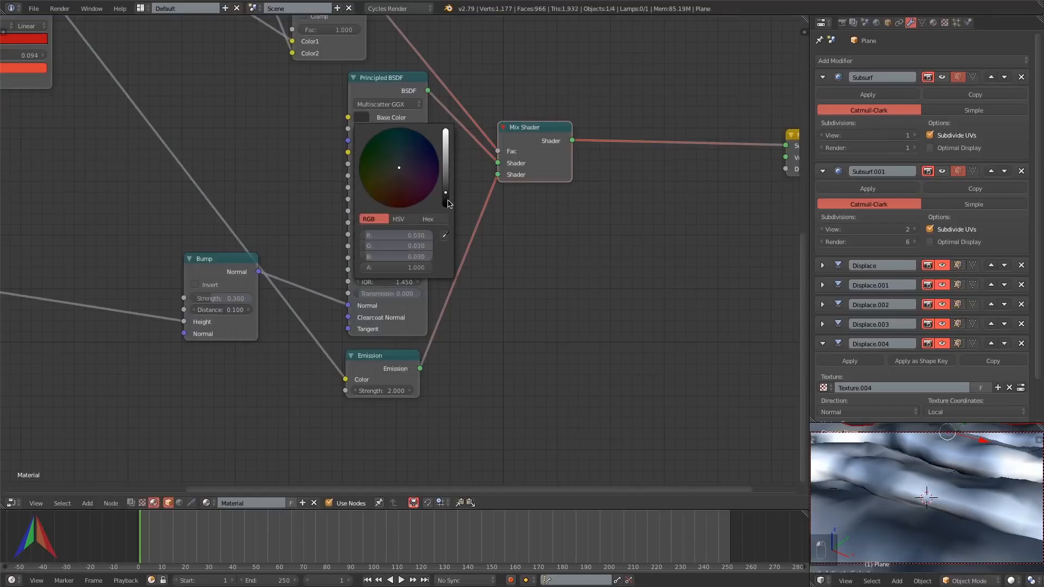
{"action": "left_click_drag", "start_coordinate": [446, 200], "coordinate": [446, 206]}
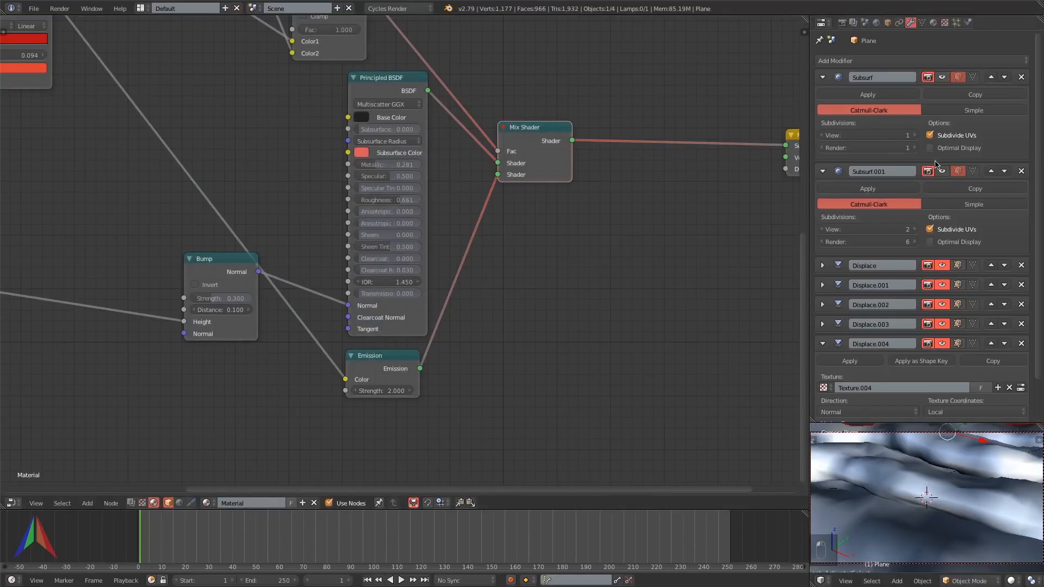
Show the Subsurf.001 modifier in the viewport with 3 view subdivisions and start the rendered preview.
{"action": "left_click", "coordinate": [914, 229]}
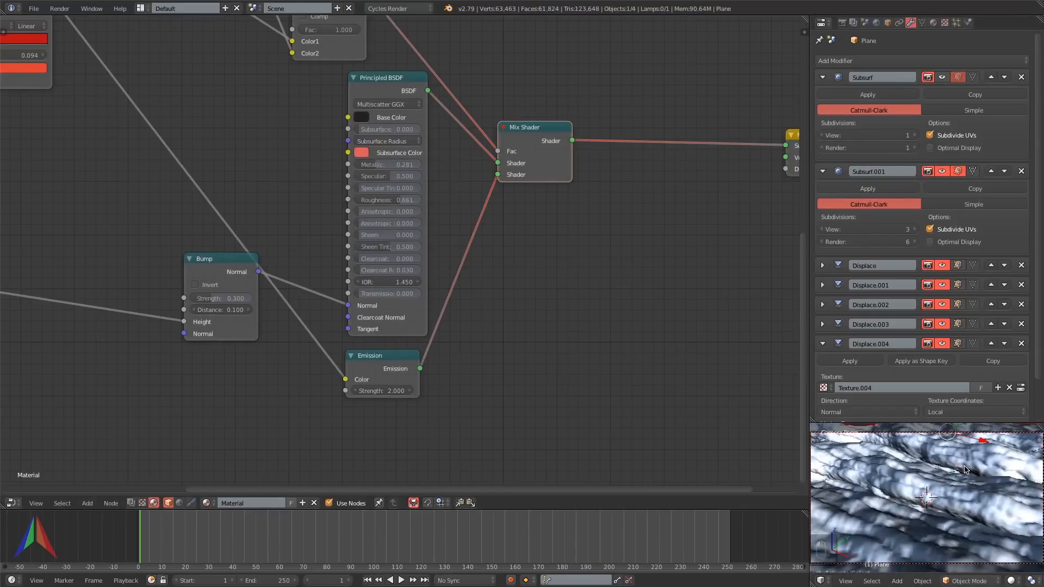
{"action": "key", "text": "shift+z"}
Preview the Multiply and ColorRamp outputs, and widen the noise ColorRamp's gradient with its black stop at 0.380.
{"action": "scroll", "coordinate": [606, 345], "scroll_direction": "down", "scroll_amount": 2}
{"action": "mouse_move", "coordinate": [266, 203]}
{"action": "middle_mouse_down"}
{"action": "mouse_move", "coordinate": [317, 264]}
{"action": "mouse_move", "coordinate": [560, 389]}
{"action": "middle_mouse_up"}
{"action": "scroll", "coordinate": [459, 102], "scroll_direction": "up", "scroll_amount": 8}
{"action": "middle_click_drag", "start_coordinate": [458, 103], "coordinate": [318, 77]}
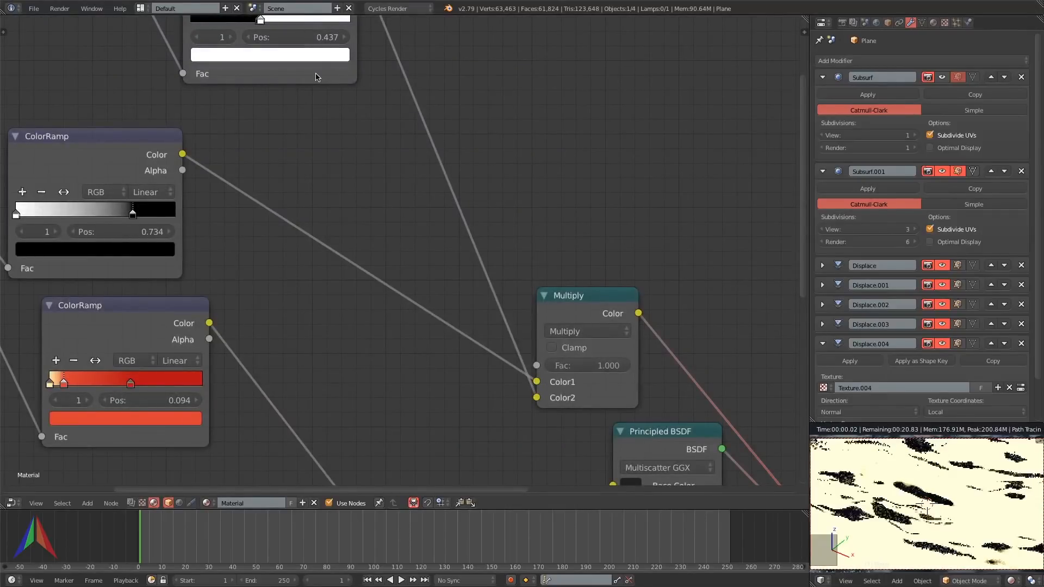
{"action": "left_click", "coordinate": [607, 306], "text": "ctrl+shift"}
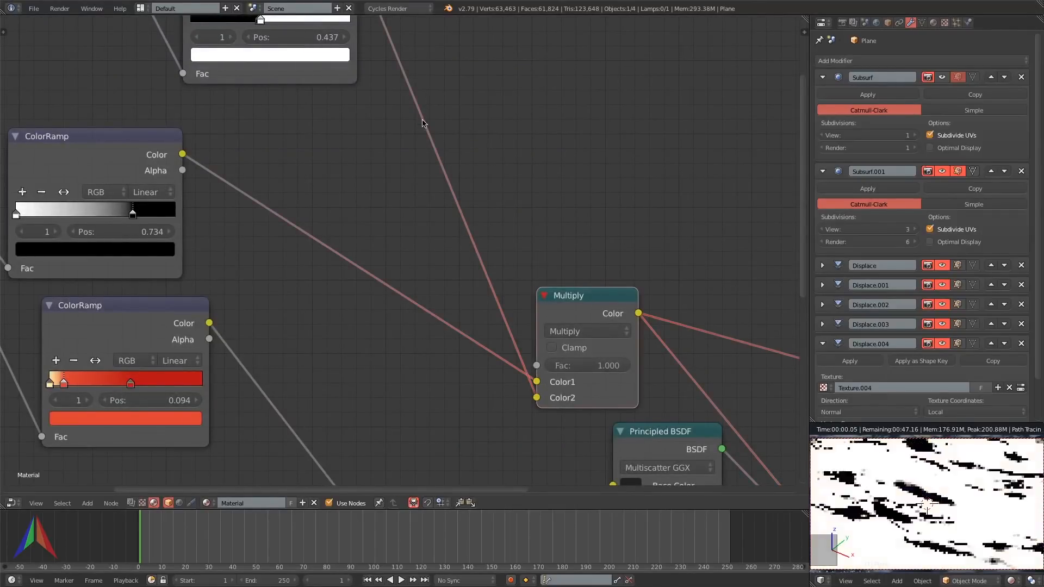
{"action": "middle_click_drag", "start_coordinate": [452, 217], "coordinate": [533, 426]}
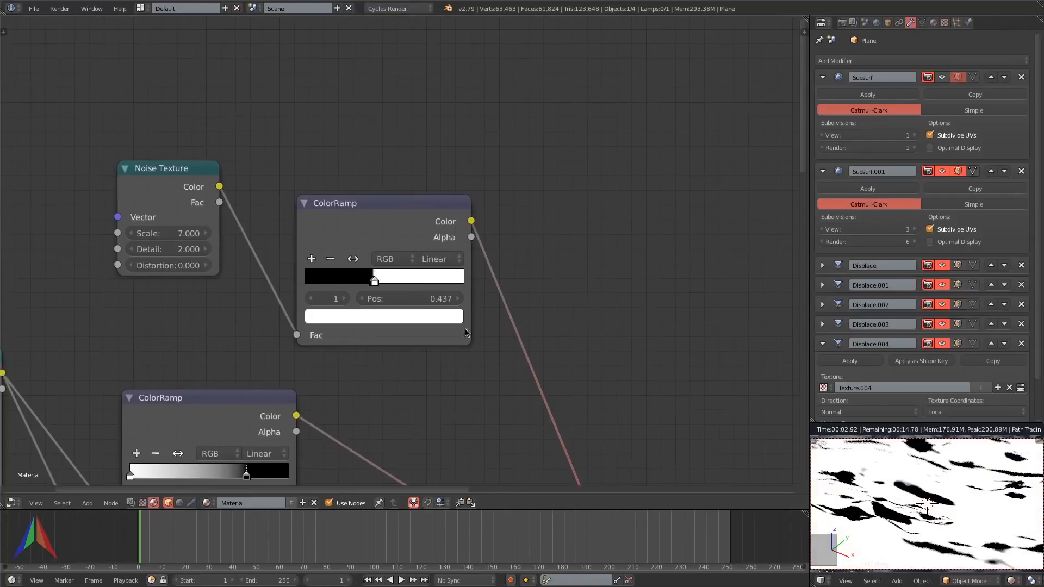
{"action": "left_click", "coordinate": [343, 269], "text": "ctrl+shift"}
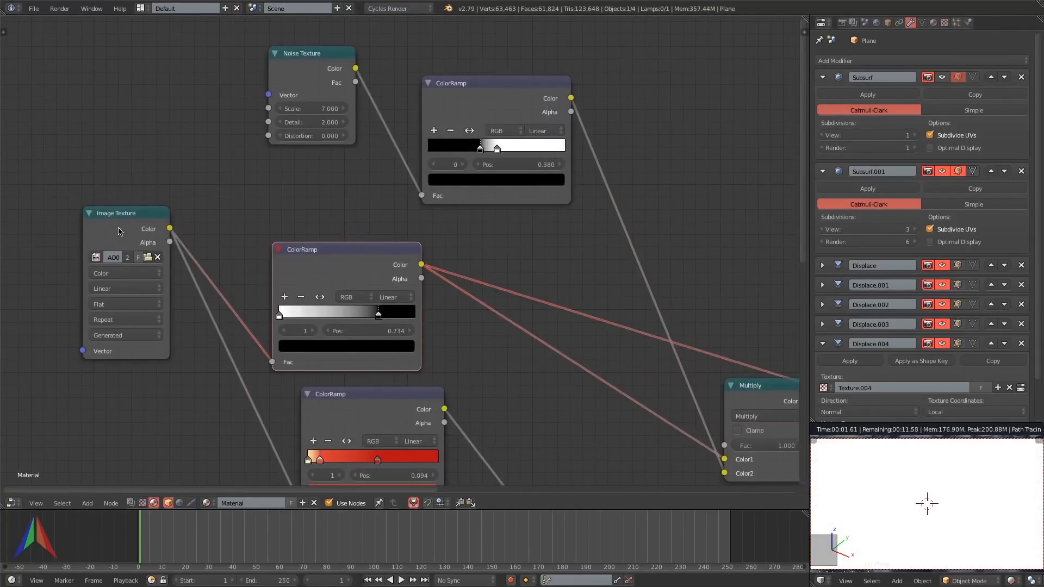
Preview the AO Image Texture's output on its own and switch the main area to the UV/Image Editor.
{"action": "left_click", "coordinate": [119, 231], "text": "ctrl+shift"}
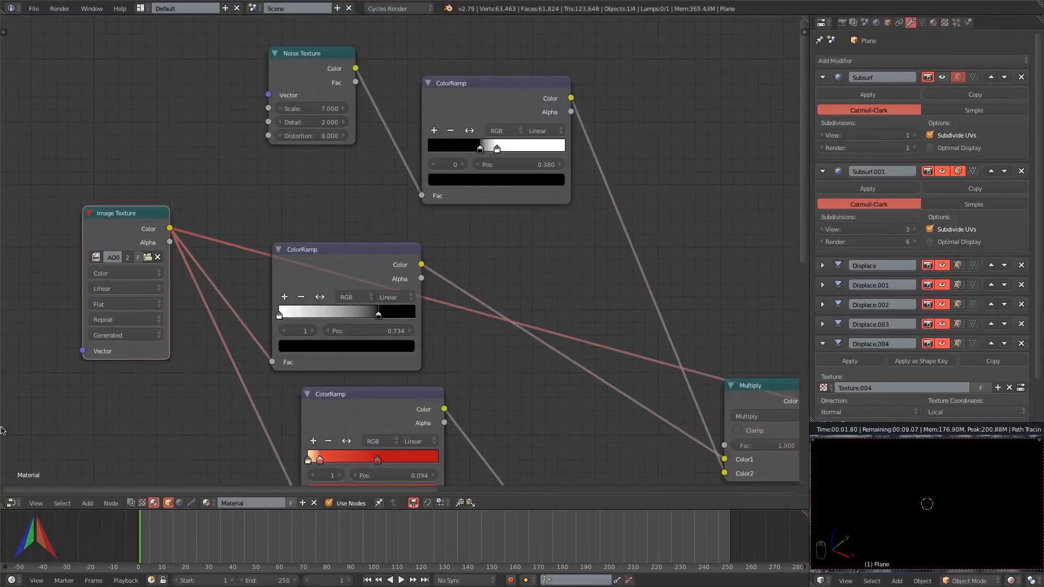
{"action": "left_click", "coordinate": [11, 503]}
{"action": "left_click", "coordinate": [38, 416]}
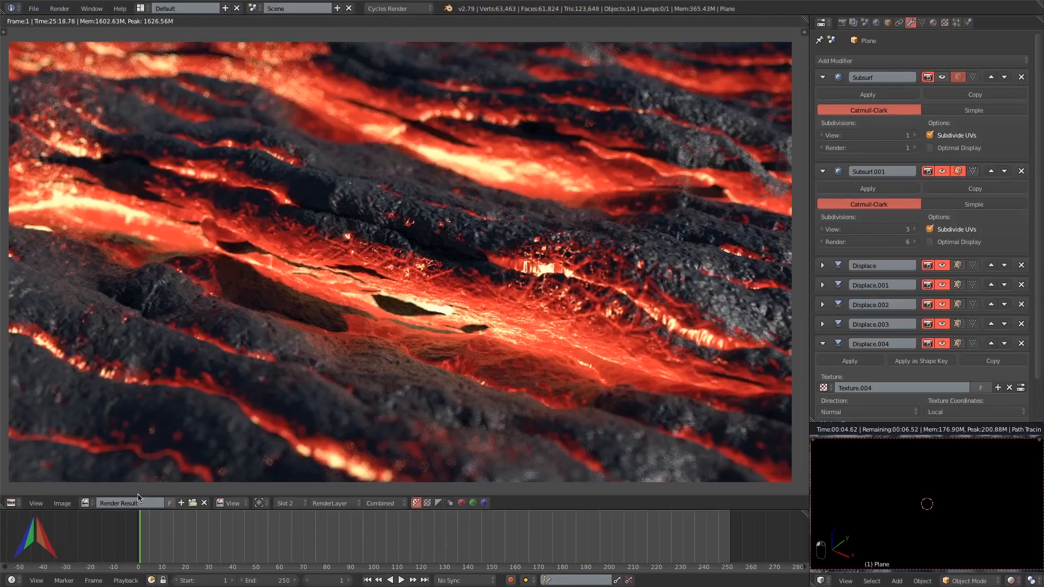
Show the AO003 image in the image editor and bake Ambient Occlusion for the plane onto it.
{"action": "left_click", "coordinate": [86, 503]}
{"action": "left_click", "coordinate": [107, 416]}
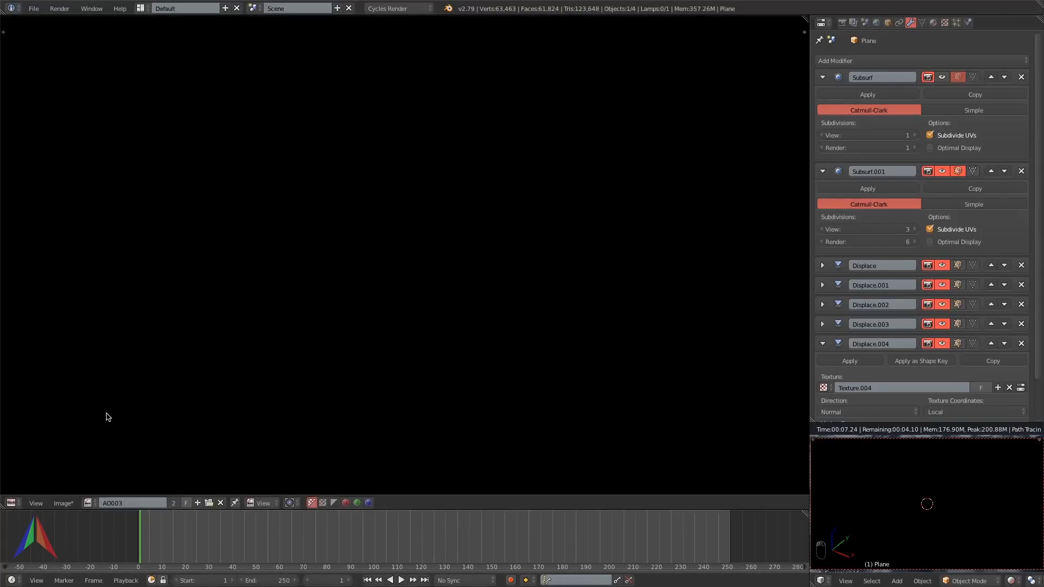
{"action": "scroll", "coordinate": [129, 379], "scroll_direction": "down", "scroll_amount": 1}
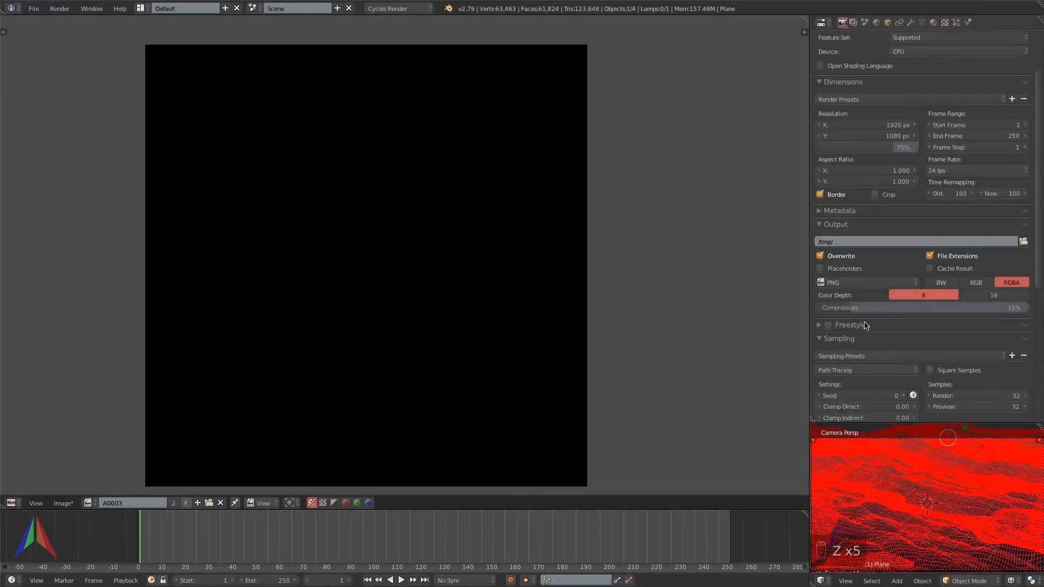
{"action": "scroll", "coordinate": [856, 342], "scroll_direction": "down", "scroll_amount": 3}
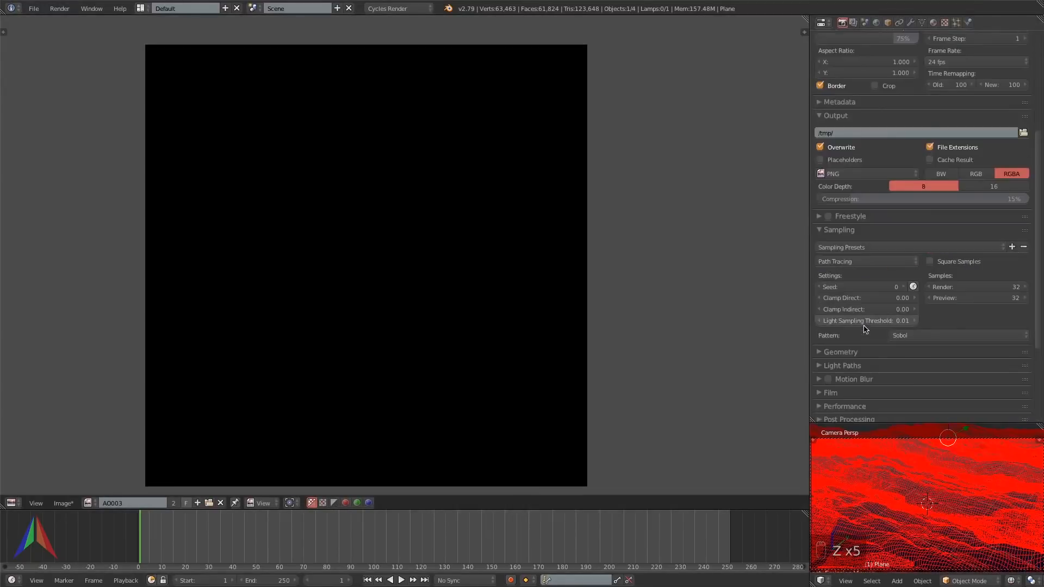
{"action": "scroll", "coordinate": [855, 341], "scroll_direction": "down", "scroll_amount": 2}
{"action": "left_click", "coordinate": [855, 342]}
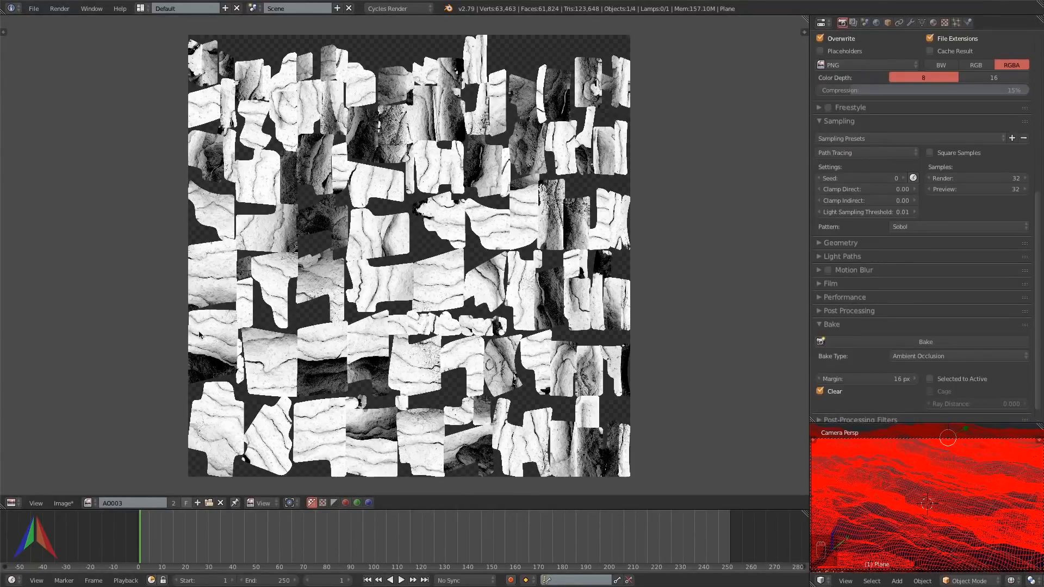
Save the baked image as AO003.png on the Desktop and create a Desktop folder named More Stuff.
{"action": "left_click", "coordinate": [63, 504]}
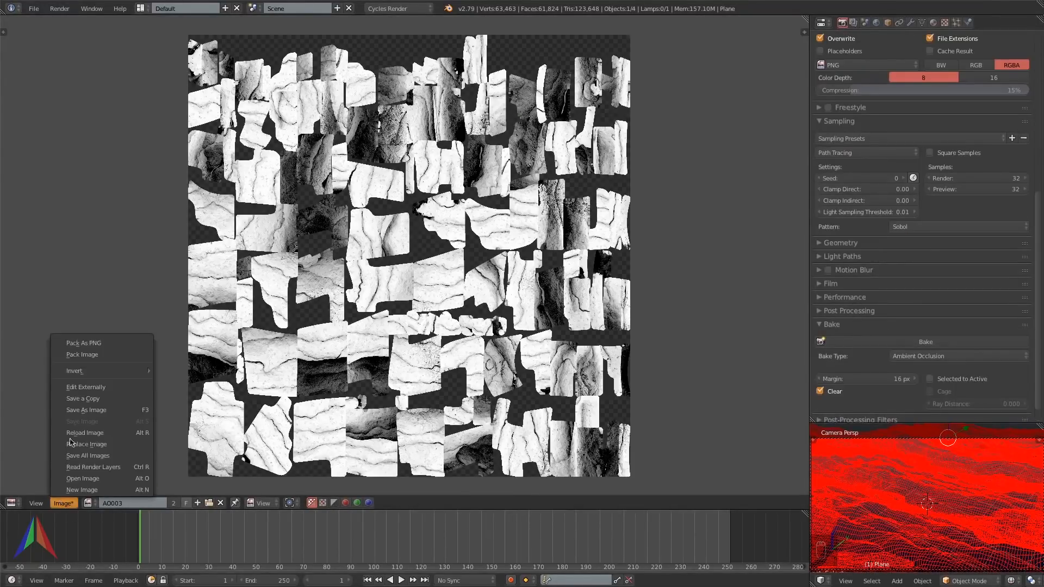
{"action": "left_click", "coordinate": [81, 411]}
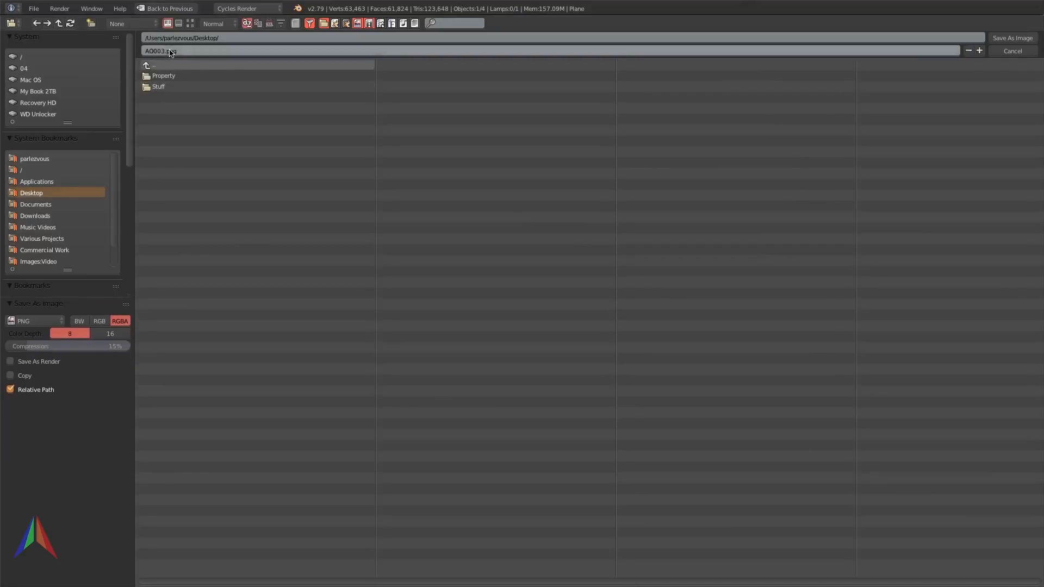
{"action": "right_click", "coordinate": [676, 151]}
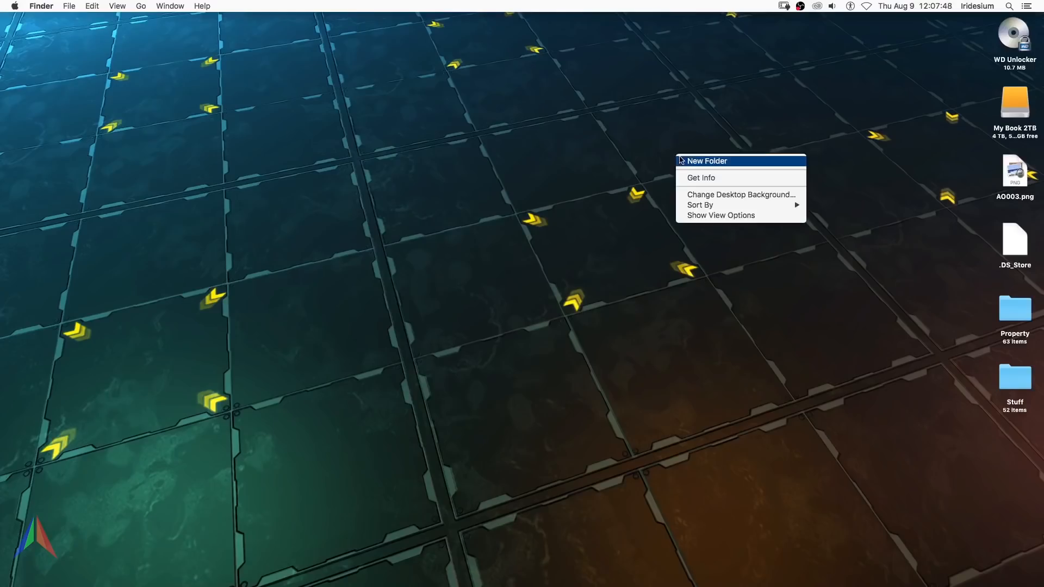
{"action": "left_click", "coordinate": [682, 157]}
{"action": "type", "text": "More"}
{"action": "type", "text": " Stu"}
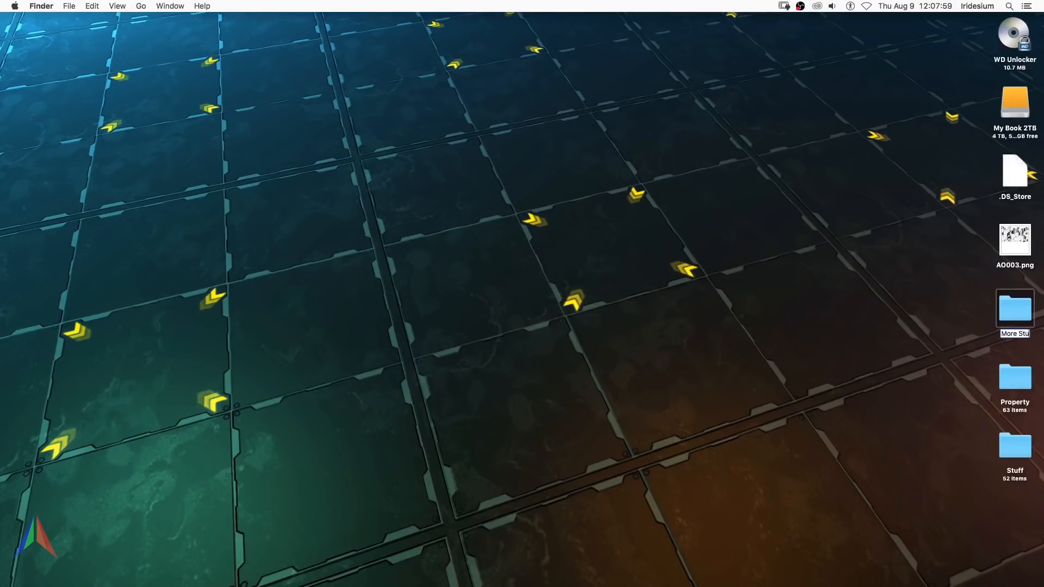
{"action": "type", "text": "ff"}
{"action": "key", "text": "Return"}
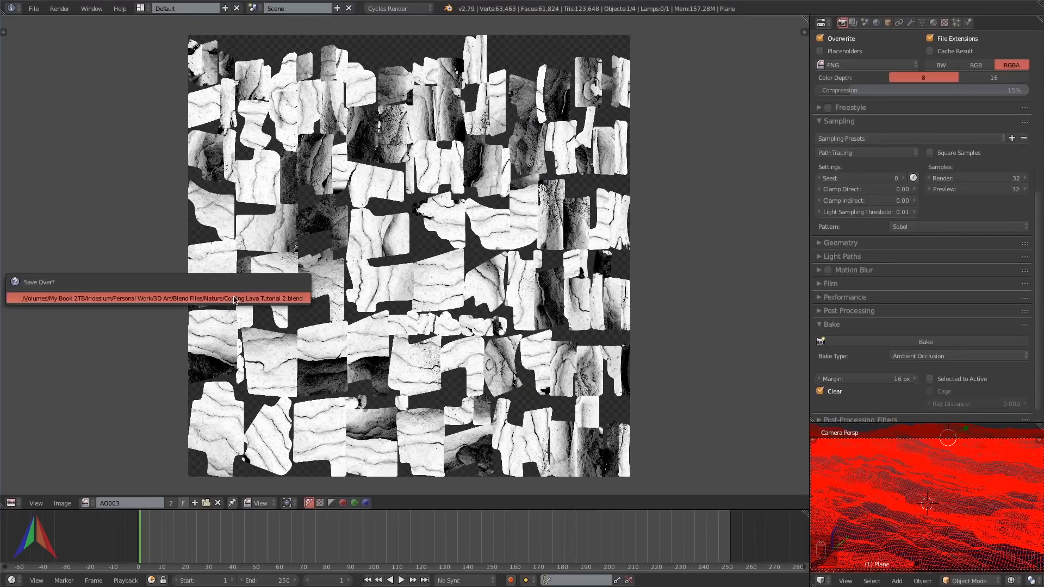
Return to the Node Editor, start the rendered preview and load AO003.png from the More Stuff folder into the Image Texture node.
{"action": "left_click", "coordinate": [11, 502]}
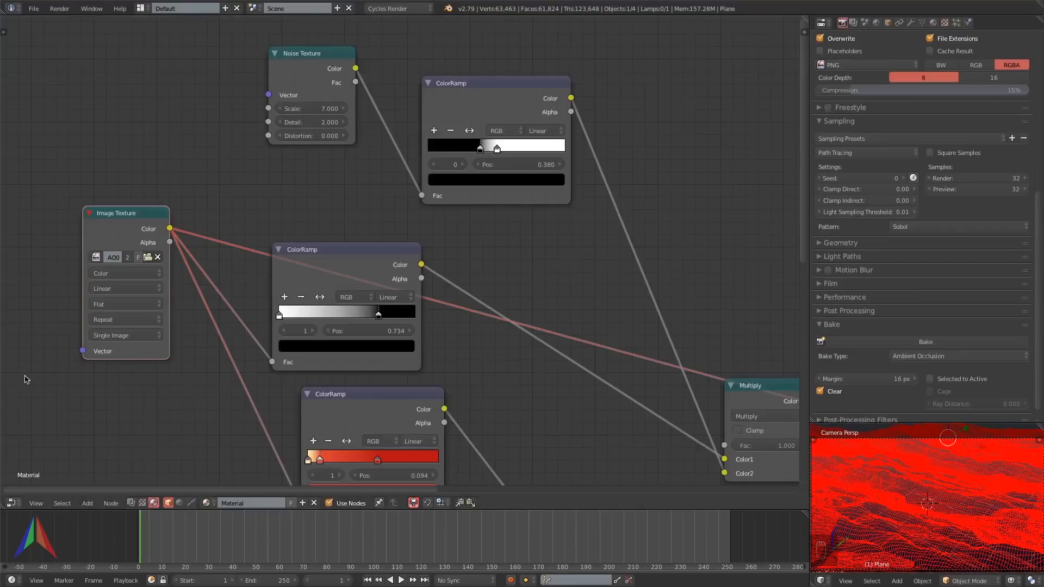
{"action": "left_click", "coordinate": [27, 374]}
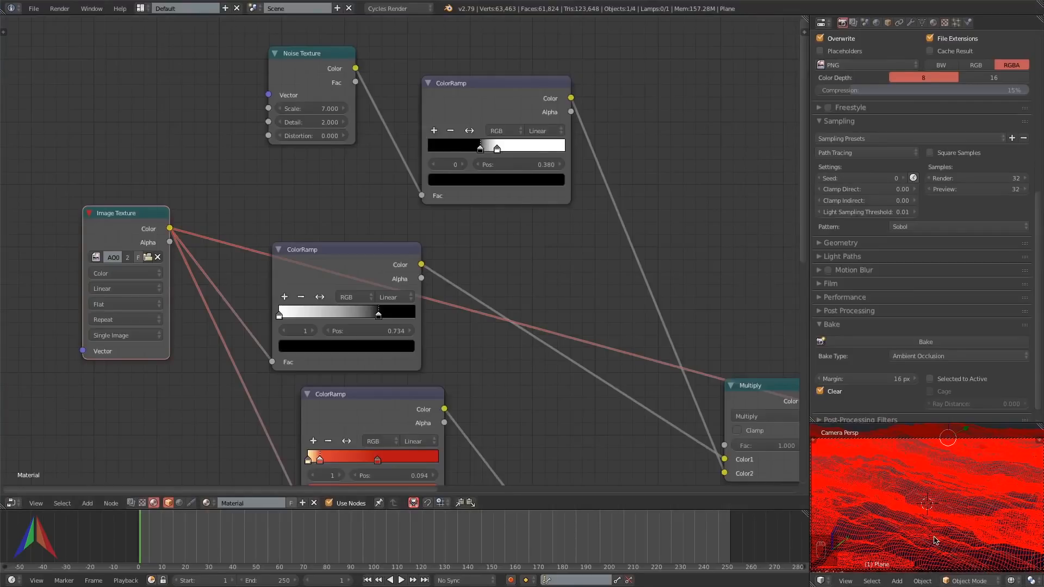
{"action": "key", "text": "shift+z"}
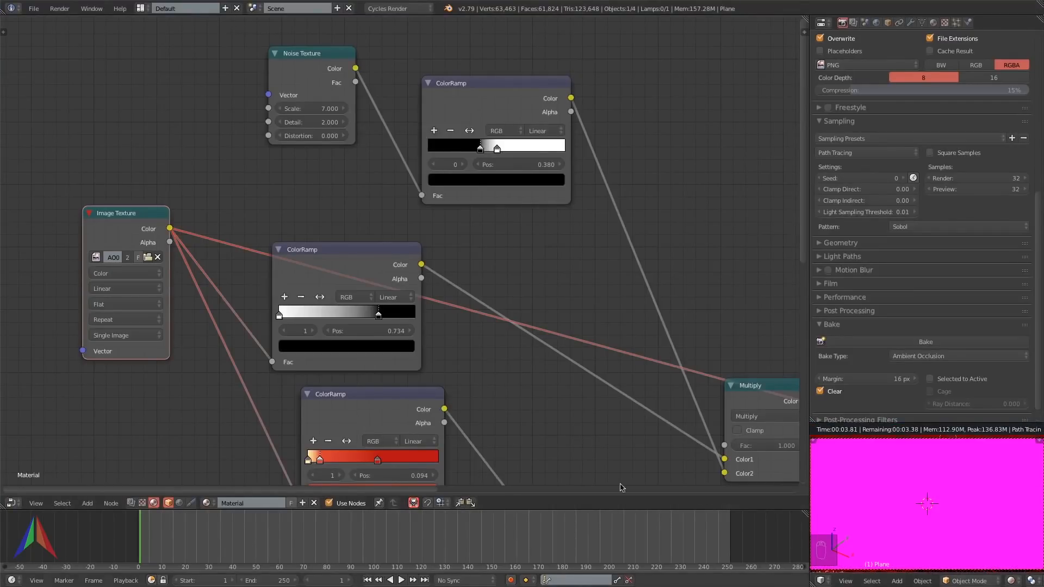
{"action": "left_click", "coordinate": [147, 258]}
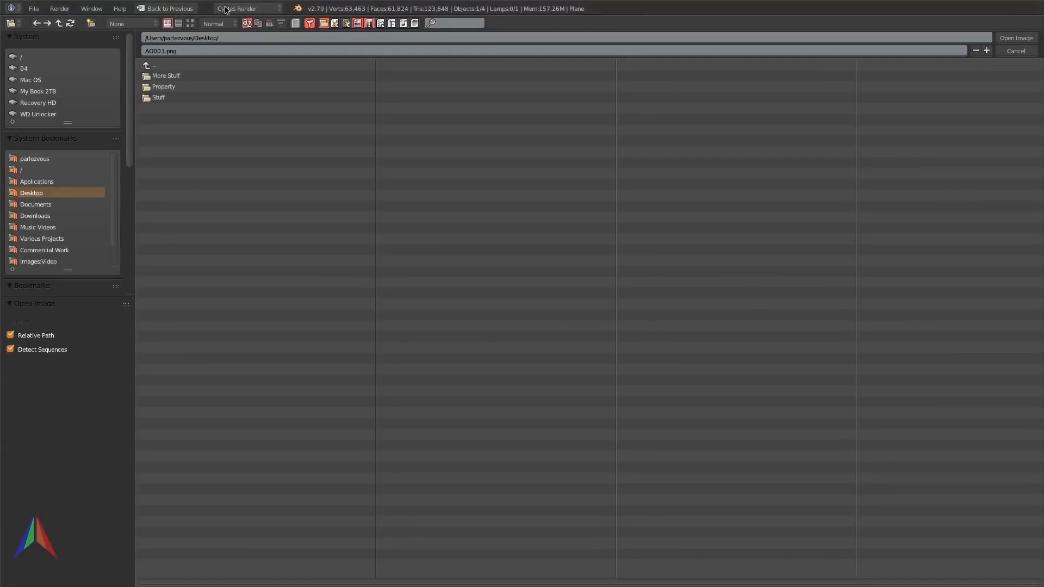
{"action": "left_click", "coordinate": [168, 77]}
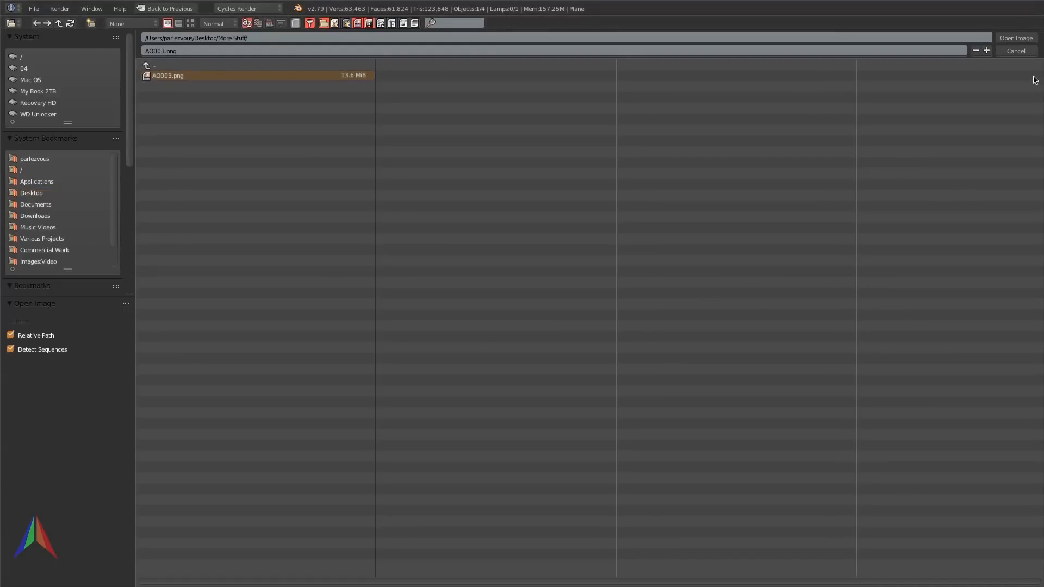
{"action": "left_click", "coordinate": [1014, 37]}
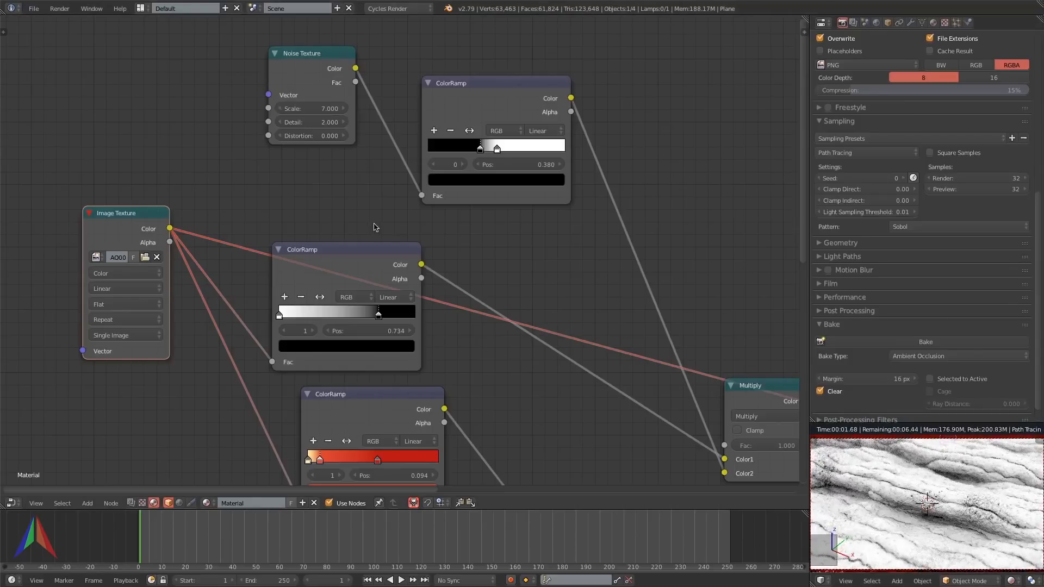
Preview the outputs of the black-and-white AO ColorRamp, the Multiply node and the Mix Shader in turn.
{"action": "left_click", "coordinate": [371, 257], "text": "ctrl+shift"}
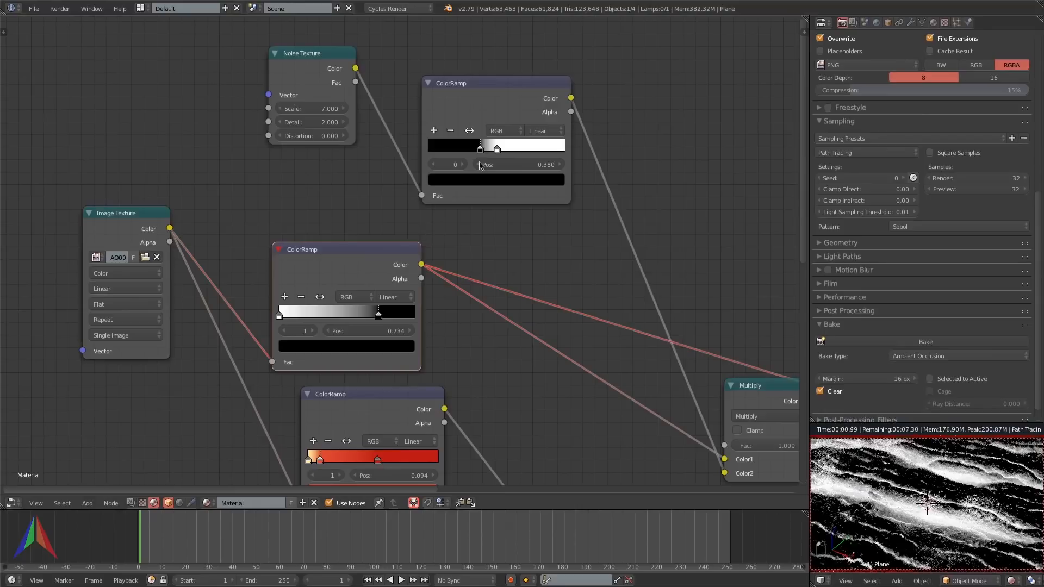
{"action": "left_click", "coordinate": [771, 396], "text": "ctrl+shift"}
{"action": "middle_click_drag", "start_coordinate": [771, 397], "coordinate": [480, 295]}
{"action": "scroll", "coordinate": [480, 295], "scroll_direction": "down", "scroll_amount": 3}
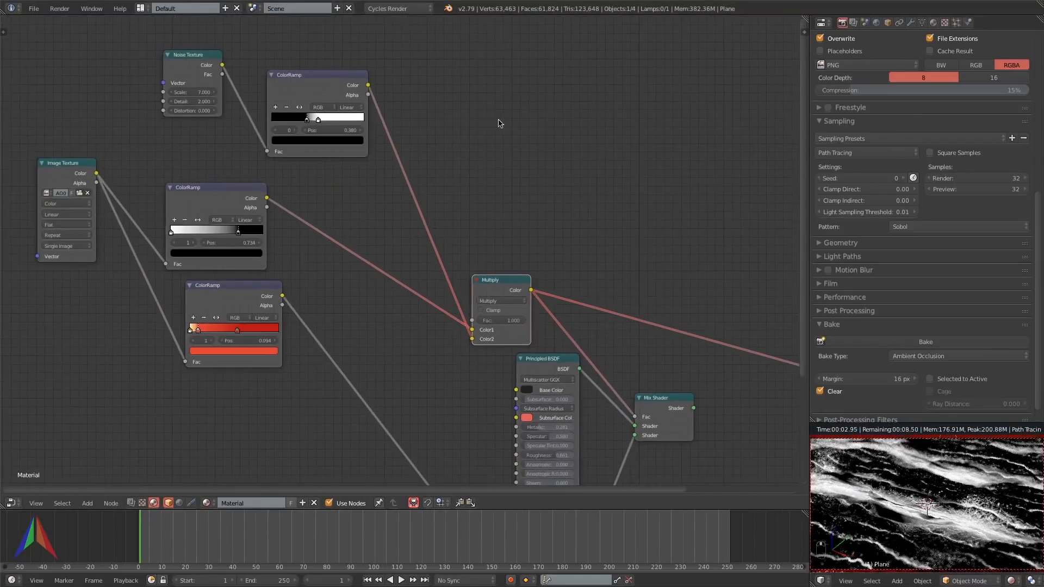
{"action": "middle_click_drag", "start_coordinate": [654, 392], "coordinate": [593, 276]}
{"action": "left_click", "coordinate": [611, 300], "text": "ctrl+shift"}
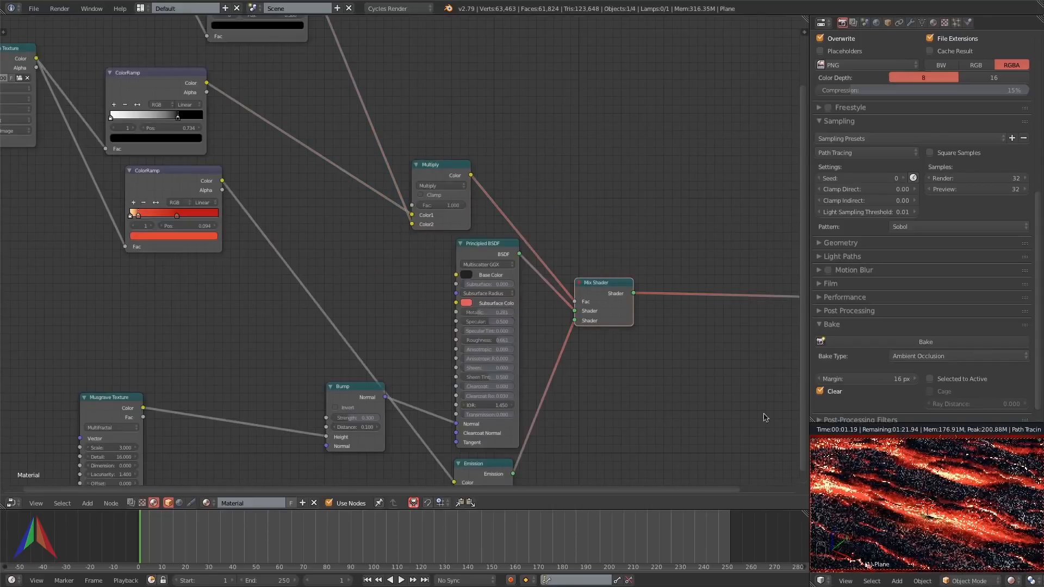
Preview the noise ColorRamp, bring its white stop closer to the black one, and set the Noise Texture's Detail to 16 and Distortion to 2.
{"action": "middle_click_drag", "start_coordinate": [247, 20], "coordinate": [525, 229]}
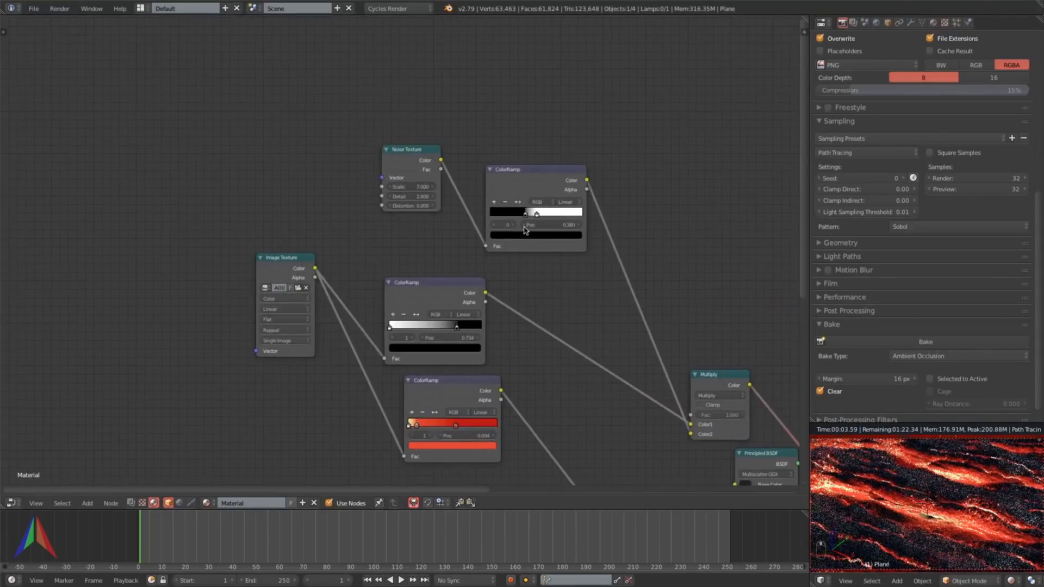
{"action": "left_click", "coordinate": [551, 184], "text": "ctrl+shift"}
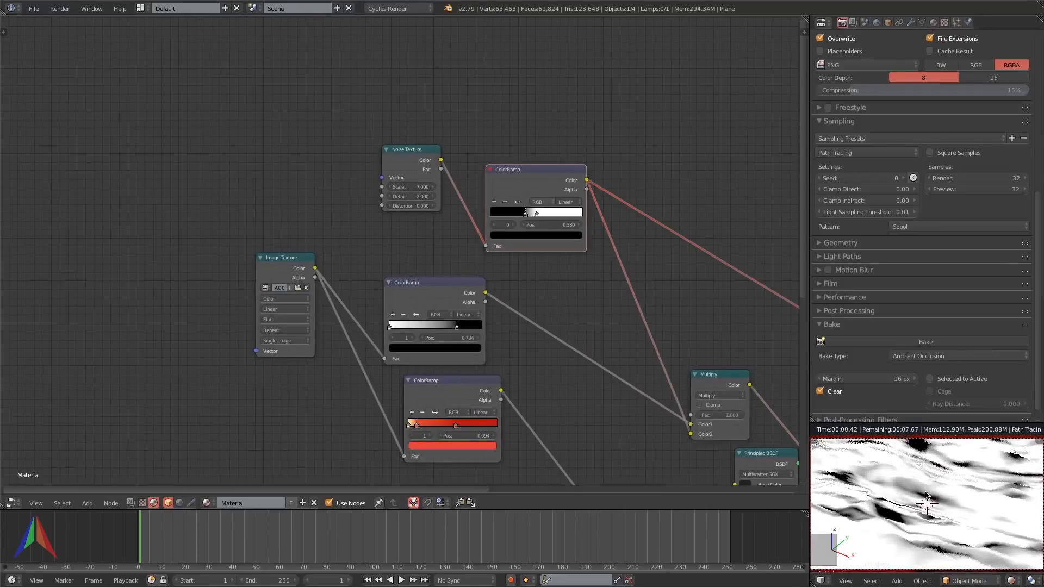
{"action": "left_click_drag", "start_coordinate": [536, 214], "coordinate": [524, 214]}
{"action": "double_click", "coordinate": [401, 196]}
{"action": "type", "text": "16"}
{"action": "key", "text": "Return"}
{"action": "double_click", "coordinate": [408, 206]}
{"action": "type", "text": "2"}
{"action": "key", "text": "Return"}
With the Mix Shader previewed, move the noise ColorRamp's white stop to 0.524 and set the Noise Texture's Scale to 6.
{"action": "scroll", "coordinate": [507, 242], "scroll_direction": "down", "scroll_amount": 7}
{"action": "middle_click_drag", "start_coordinate": [507, 242], "coordinate": [366, 204]}
{"action": "left_click", "coordinate": [583, 355], "text": "ctrl+shift"}
{"action": "scroll", "coordinate": [375, 185], "scroll_direction": "up", "scroll_amount": 10}
{"action": "left_click_drag", "start_coordinate": [387, 193], "coordinate": [406, 193]}
{"action": "left_click_drag", "start_coordinate": [374, 193], "coordinate": [385, 193]}
{"action": "left_click_drag", "start_coordinate": [405, 193], "coordinate": [395, 192]}
{"action": "double_click", "coordinate": [226, 156]}
{"action": "type", "text": "8"}
{"action": "key", "text": "Return"}
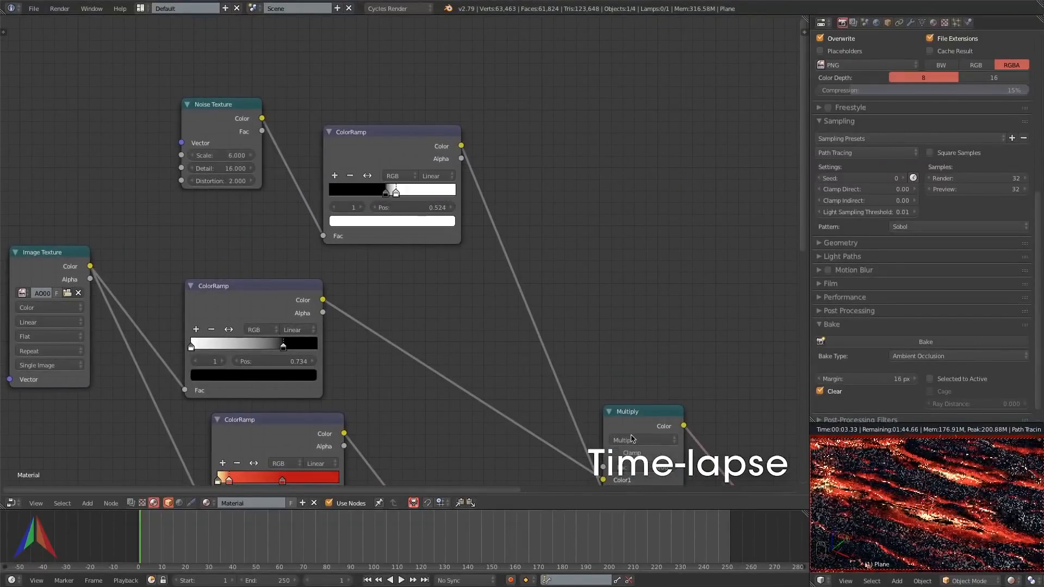
Preview the Multiply output and move the Multiply node closer to the ColorRamps that feed it.
{"action": "left_click", "coordinate": [641, 416], "text": "ctrl+shift"}
{"action": "scroll", "coordinate": [571, 349], "scroll_direction": "down", "scroll_amount": 5}
{"action": "middle_click_drag", "start_coordinate": [517, 356], "coordinate": [444, 171]}
{"action": "key", "text": "g"}
{"action": "left_click", "coordinate": [386, 79]}
{"action": "scroll", "coordinate": [389, 136], "scroll_direction": "down", "scroll_amount": 1}
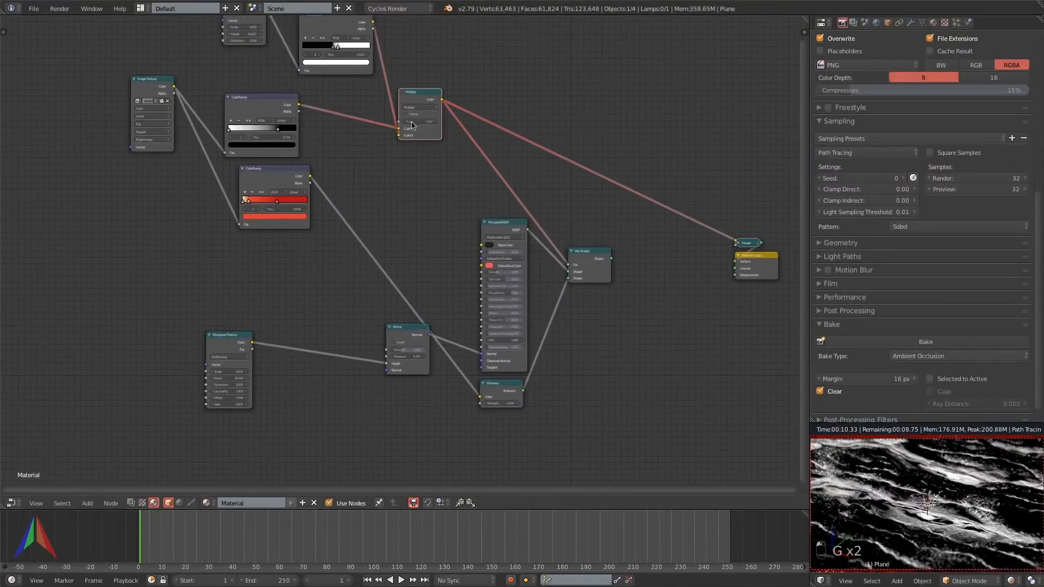
Duplicate the red-orange ColorRamp, feed its Fac from the Multiply output, preview it and flip its gradient.
{"action": "left_click", "coordinate": [284, 184]}
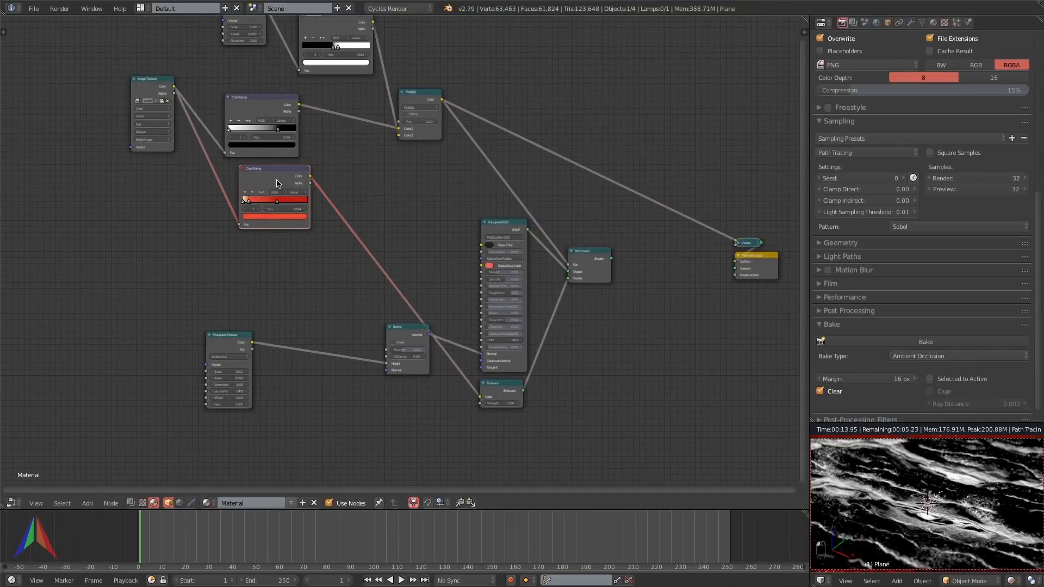
{"action": "key", "text": "shift+d"}
{"action": "left_click", "coordinate": [416, 174]}
{"action": "left_click_drag", "start_coordinate": [442, 100], "coordinate": [379, 215]}
{"action": "left_click", "coordinate": [412, 165], "text": "ctrl+shift"}
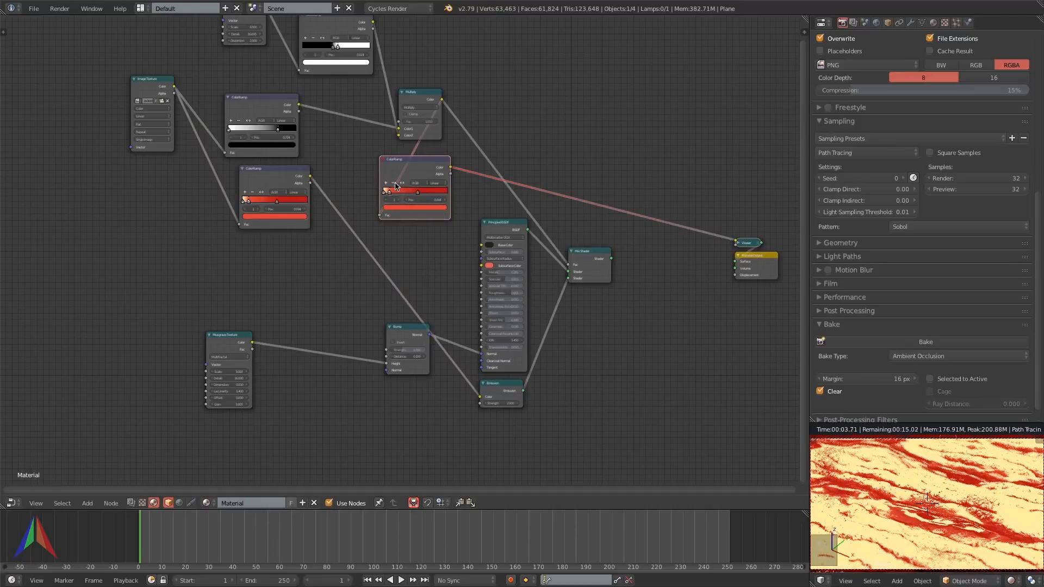
{"action": "left_click", "coordinate": [402, 183]}
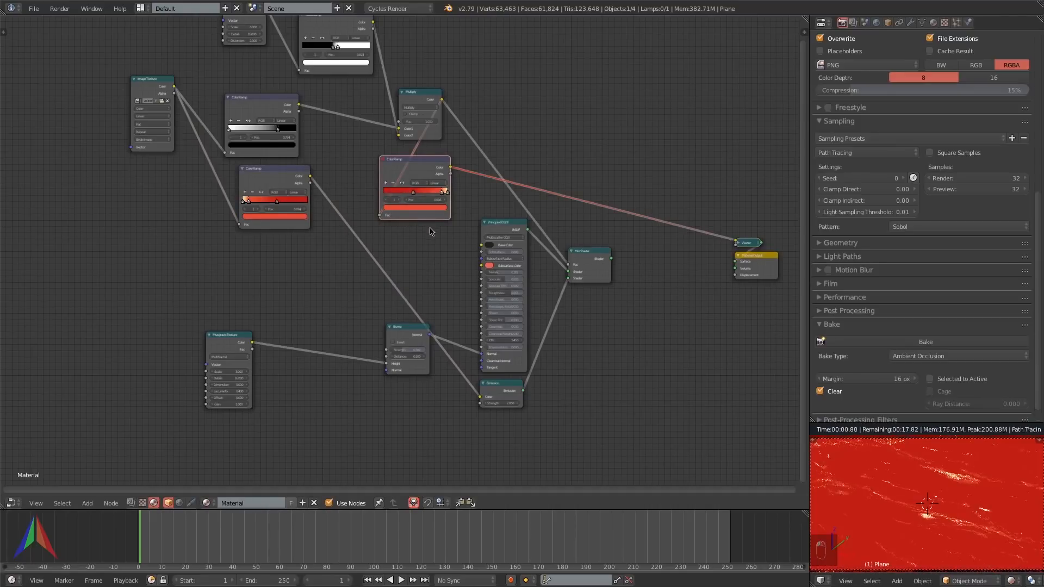
Connect the flipped ColorRamp to the Emission color in place of the original, then collapse the original and tuck it under the AO ColorRamp.
{"action": "left_click", "coordinate": [594, 272], "text": "ctrl+shift"}
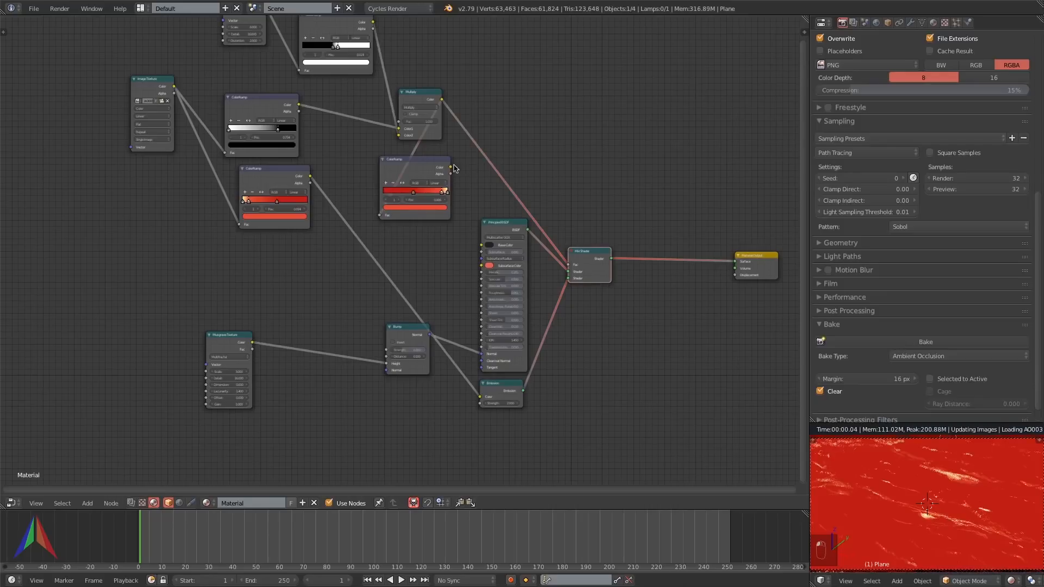
{"action": "left_click_drag", "start_coordinate": [450, 167], "coordinate": [480, 397]}
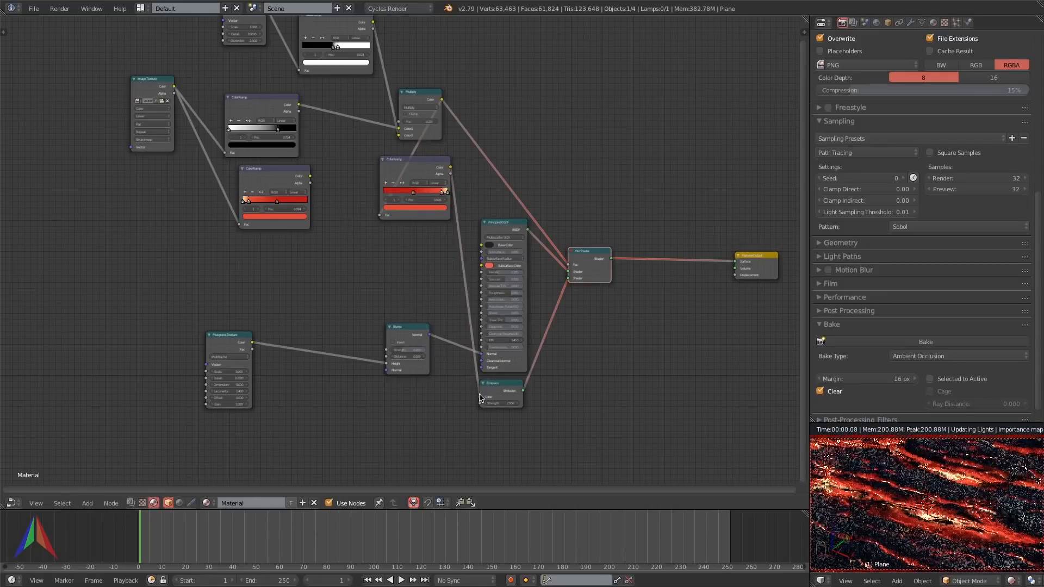
{"action": "left_click", "coordinate": [283, 175]}
{"action": "key", "text": "h"}
{"action": "key", "text": "g"}
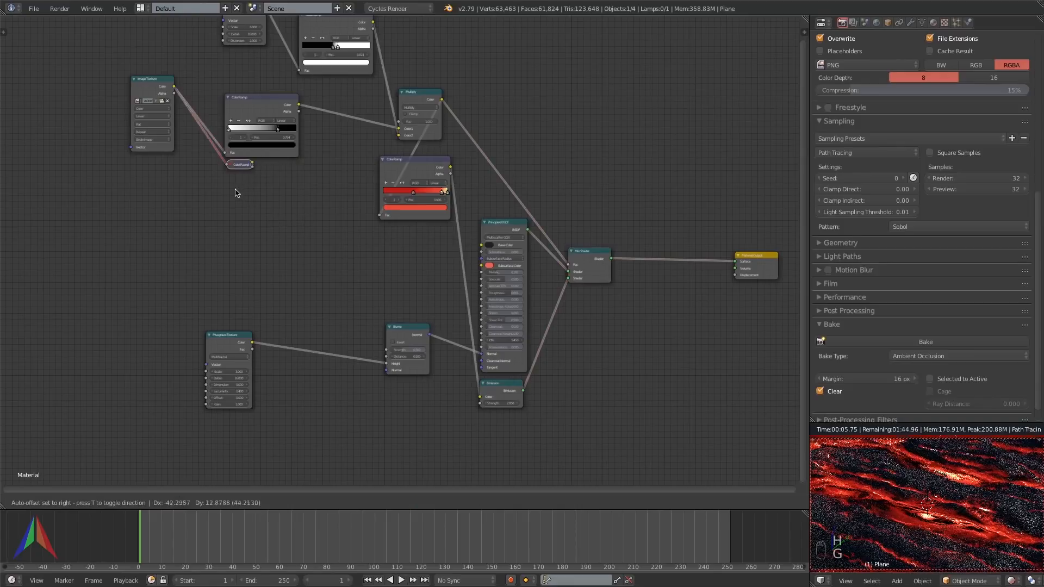
{"action": "left_click", "coordinate": [233, 191]}
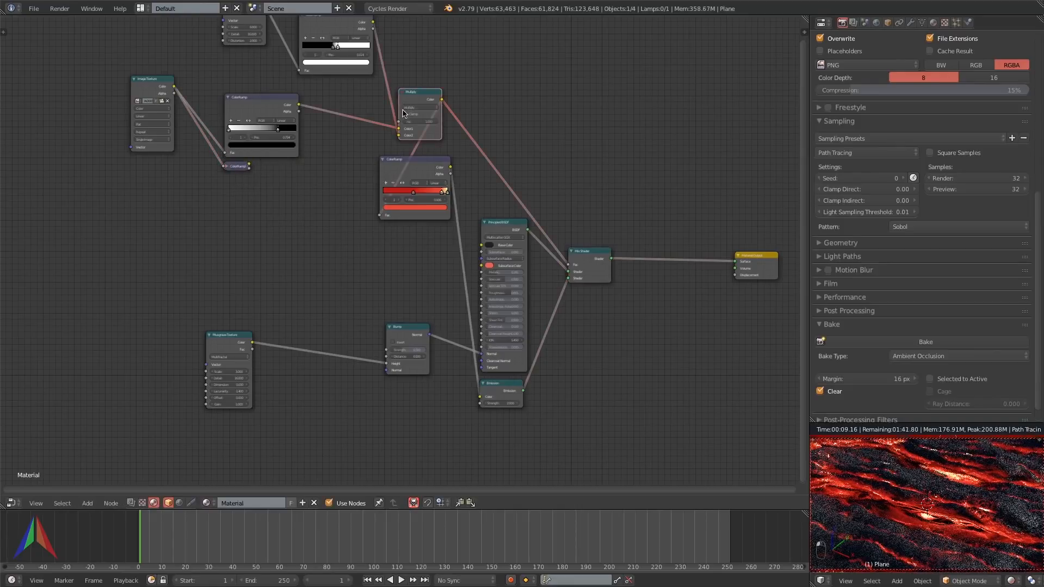
Box-select the Image Texture, Noise Texture, both black-and-white ColorRamps and Multiply, and move them away from the shader nodes.
{"action": "scroll", "coordinate": [402, 112], "scroll_direction": "down", "scroll_amount": 2}
{"action": "middle_click_drag", "start_coordinate": [411, 123], "coordinate": [540, 250]}
{"action": "key", "text": "b"}
{"action": "left_click_drag", "start_coordinate": [343, 150], "coordinate": [550, 270]}
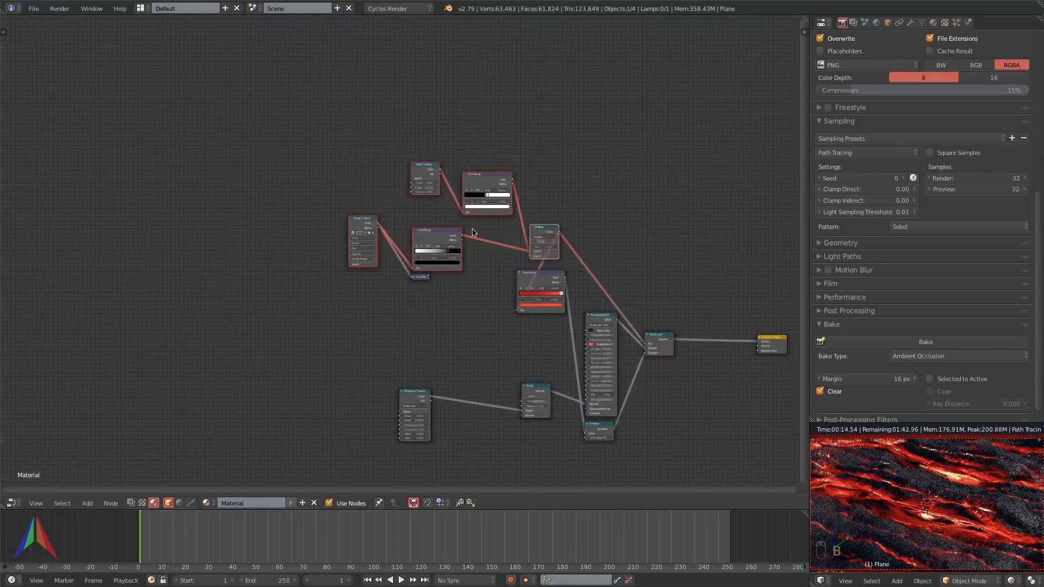
{"action": "key", "text": "g"}
{"action": "left_click", "coordinate": [382, 226]}
Move the collapsed ColorRamp under the AO ColorRamp and place the red-orange ColorRamp between the Multiply and Emission nodes.
{"action": "left_click_drag", "start_coordinate": [416, 276], "coordinate": [316, 279]}
{"action": "key", "text": "g"}
{"action": "left_click", "coordinate": [462, 303]}
{"action": "left_click", "coordinate": [532, 288]}
{"action": "left_click", "coordinate": [531, 289]}
{"action": "left_click", "coordinate": [551, 274]}
{"action": "key", "text": "g"}
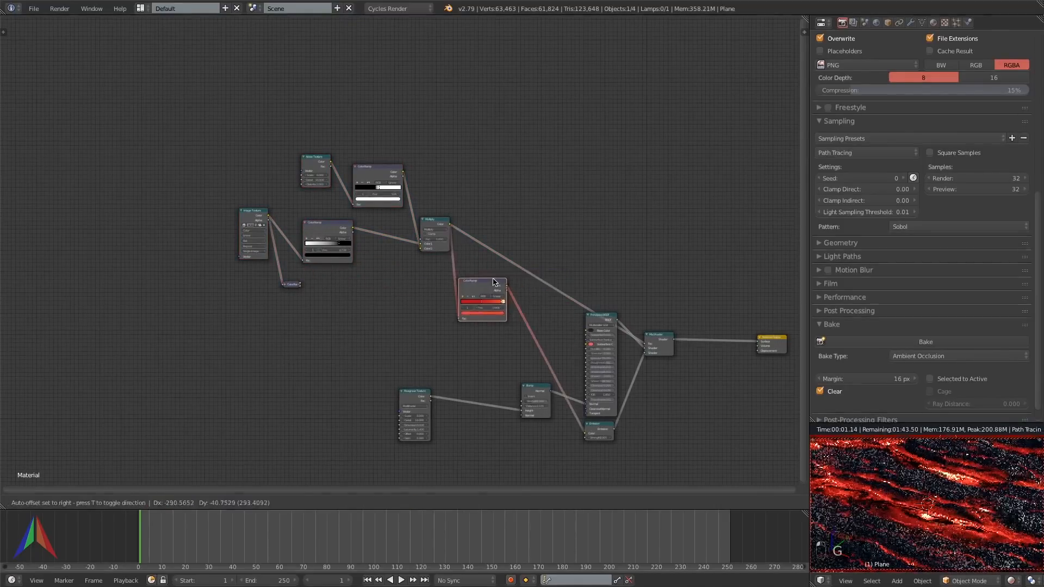
{"action": "left_click", "coordinate": [493, 282]}
Adjust the stop positions of the red-orange ColorRamp and brighten its orange and red stop colors.
{"action": "scroll", "coordinate": [493, 282], "scroll_direction": "up", "scroll_amount": 6}
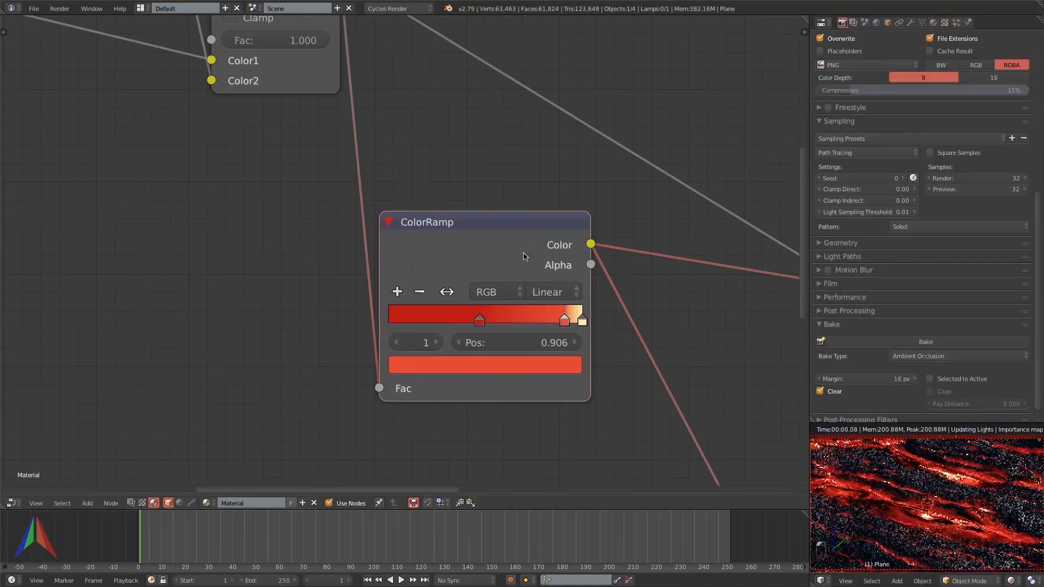
{"action": "left_click_drag", "start_coordinate": [552, 315], "coordinate": [536, 315]}
{"action": "left_click", "coordinate": [582, 320]}
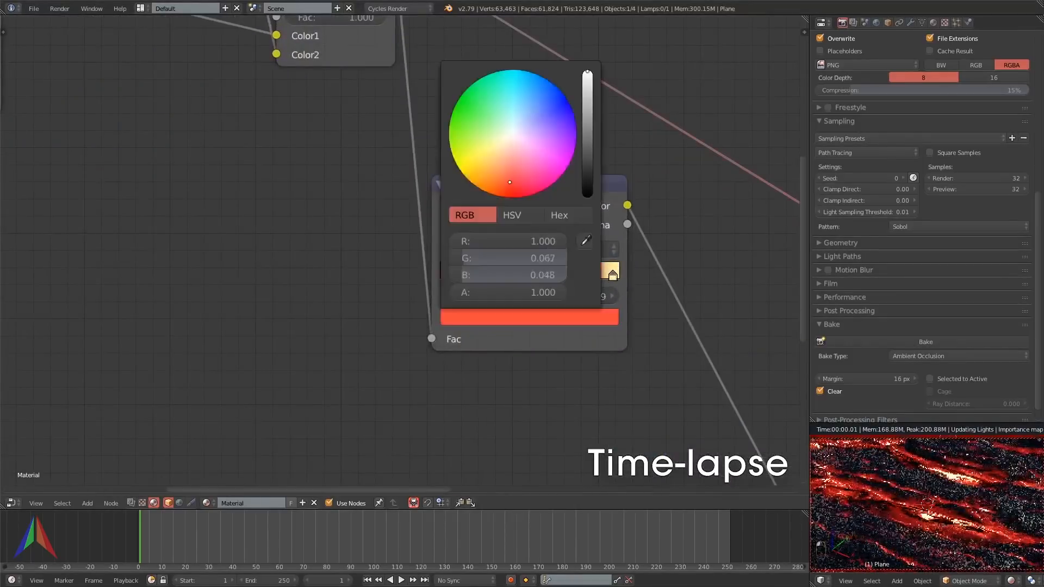
{"action": "left_click_drag", "start_coordinate": [579, 275], "coordinate": [592, 275]}
{"action": "left_click", "coordinate": [585, 318]}
{"action": "left_click_drag", "start_coordinate": [510, 182], "coordinate": [505, 177]}
{"action": "left_click", "coordinate": [524, 275]}
{"action": "left_click", "coordinate": [524, 317]}
{"action": "left_click_drag", "start_coordinate": [587, 96], "coordinate": [587, 85]}
Preview the AO ColorRamp, the collapsed ColorRamp and the red-orange ColorRamp outputs one after another.
{"action": "scroll", "coordinate": [81, 106], "scroll_direction": "down", "scroll_amount": 8}
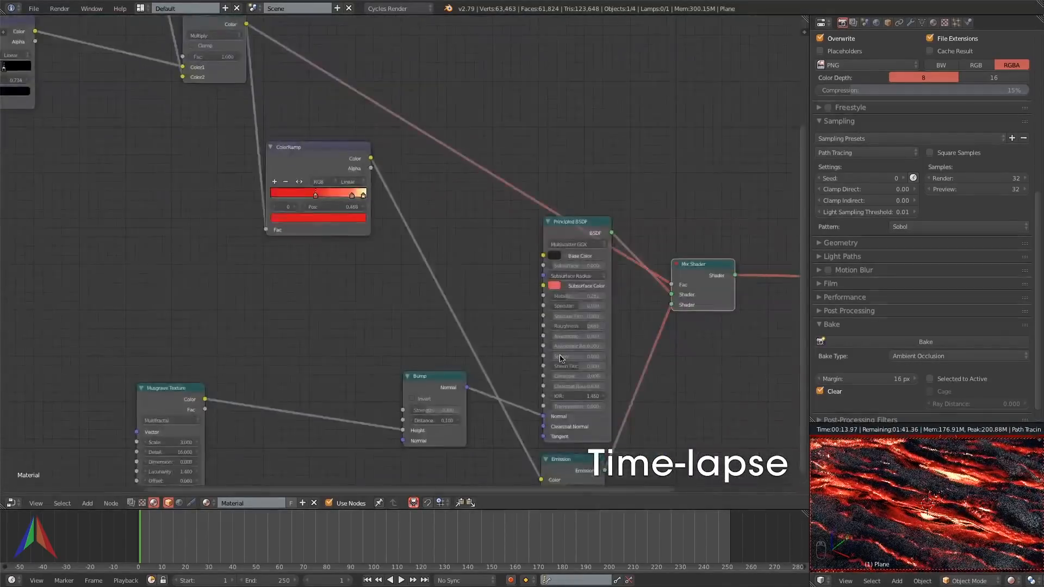
{"action": "middle_click_drag", "start_coordinate": [212, 34], "coordinate": [603, 282]}
{"action": "left_click", "coordinate": [375, 278], "text": "ctrl+shift"}
{"action": "left_click", "coordinate": [289, 409], "text": "ctrl+shift"}
{"action": "left_click", "coordinate": [706, 411], "text": "ctrl+shift"}
Respace the red-orange ColorRamp's stops with the red one at 0.277, set its interpolation to B-Spline and preview the Mix Shader.
{"action": "scroll", "coordinate": [598, 348], "scroll_direction": "up", "scroll_amount": 8}
{"action": "left_click_drag", "start_coordinate": [616, 372], "coordinate": [564, 372]}
{"action": "left_click_drag", "start_coordinate": [641, 372], "coordinate": [648, 371]}
{"action": "left_click", "coordinate": [618, 343]}
{"action": "left_click", "coordinate": [616, 255]}
{"action": "left_click_drag", "start_coordinate": [536, 372], "coordinate": [498, 373]}
{"action": "left_click", "coordinate": [559, 238], "text": "ctrl+shift"}
{"action": "scroll", "coordinate": [190, 161], "scroll_direction": "up", "scroll_amount": 8}
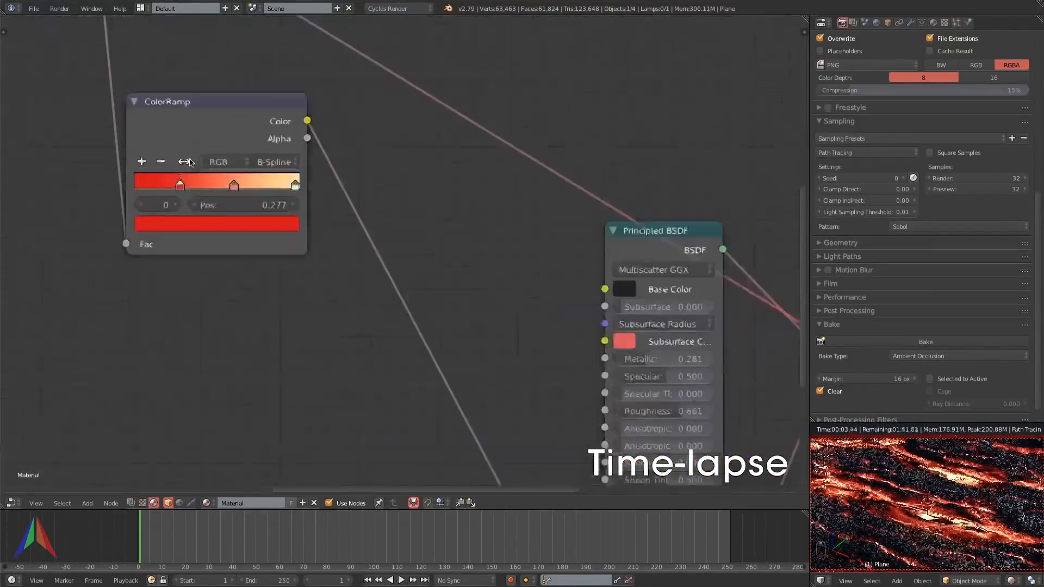
Move the red-orange ColorRamp's orange stop closer to the light end and shift the red stop at 0.286 to a pinkish red.
{"action": "left_click_drag", "start_coordinate": [238, 188], "coordinate": [258, 188]}
{"action": "left_click", "coordinate": [181, 188]}
{"action": "left_click", "coordinate": [190, 230]}
{"action": "left_click", "coordinate": [190, 350]}
{"action": "left_click_drag", "start_coordinate": [275, 261], "coordinate": [275, 250]}
{"action": "scroll", "coordinate": [191, 183], "scroll_direction": "down", "scroll_amount": 8}
{"action": "middle_click_drag", "start_coordinate": [191, 184], "coordinate": [539, 350]}
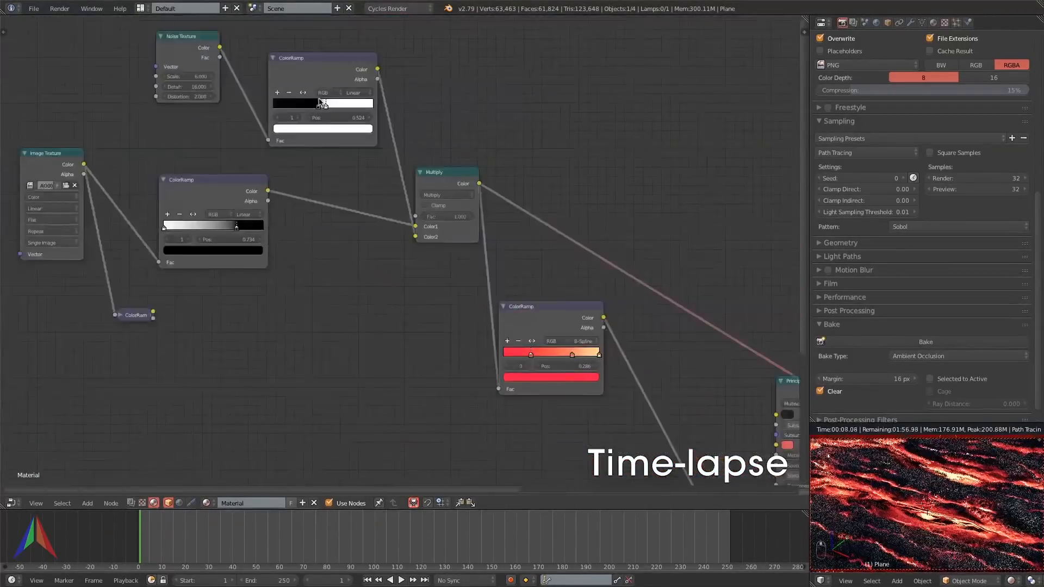
Fine-tune the stop positions of the AO and noise ColorRamps, checking the Multiply output and finishing on the Mix Shader preview.
{"action": "scroll", "coordinate": [290, 86], "scroll_direction": "up", "scroll_amount": 5}
{"action": "left_click_drag", "start_coordinate": [209, 297], "coordinate": [199, 296]}
{"action": "left_click", "coordinate": [505, 218], "text": "ctrl+shift"}
{"action": "mouse_move", "coordinate": [340, 116]}
{"action": "left_mouse_down"}
{"action": "mouse_move", "coordinate": [351, 116]}
{"action": "mouse_move", "coordinate": [333, 118]}
{"action": "left_mouse_up"}
{"action": "left_click", "coordinate": [630, 414], "text": "ctrl+shift"}
{"action": "left_click_drag", "start_coordinate": [351, 118], "coordinate": [326, 118]}
{"action": "scroll", "coordinate": [338, 119], "scroll_direction": "down", "scroll_amount": 5}
{"action": "left_click", "coordinate": [662, 384], "text": "ctrl+shift"}
Return the viewport to solid shading and save the file.
{"action": "key", "text": "z"}
{"action": "key", "text": "z"}
{"action": "key", "text": "ctrl+s"}
Set the Bump node's strength to 0.5.
{"action": "middle_click_drag", "start_coordinate": [517, 388], "coordinate": [484, 269]}
{"action": "scroll", "coordinate": [494, 342], "scroll_direction": "up", "scroll_amount": 5}
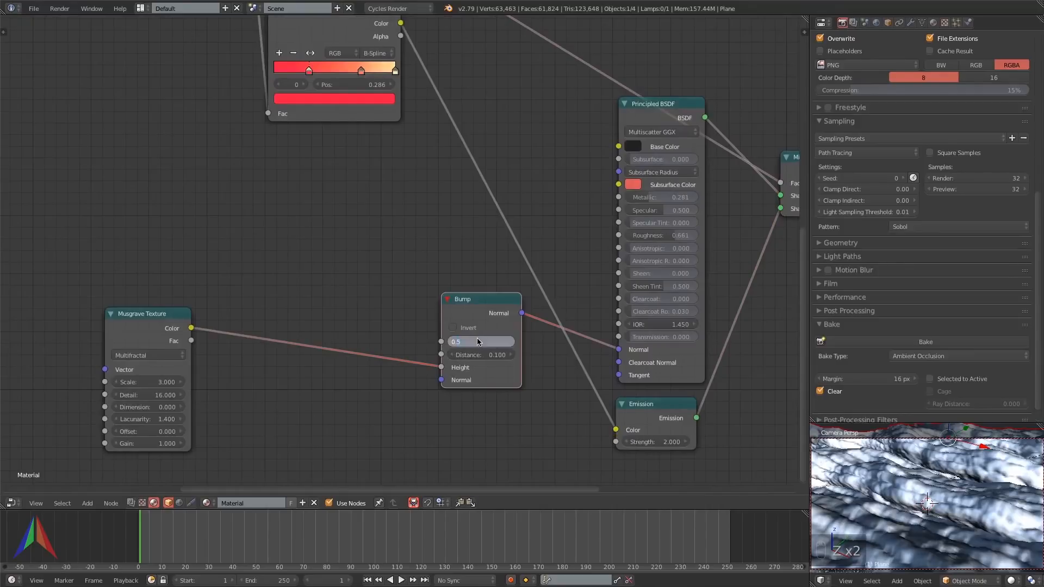
{"action": "key", "text": "Return"}
Switch the node area to the UV/Image Editor and display the Render Result fitted to the view.
{"action": "left_click", "coordinate": [13, 503]}
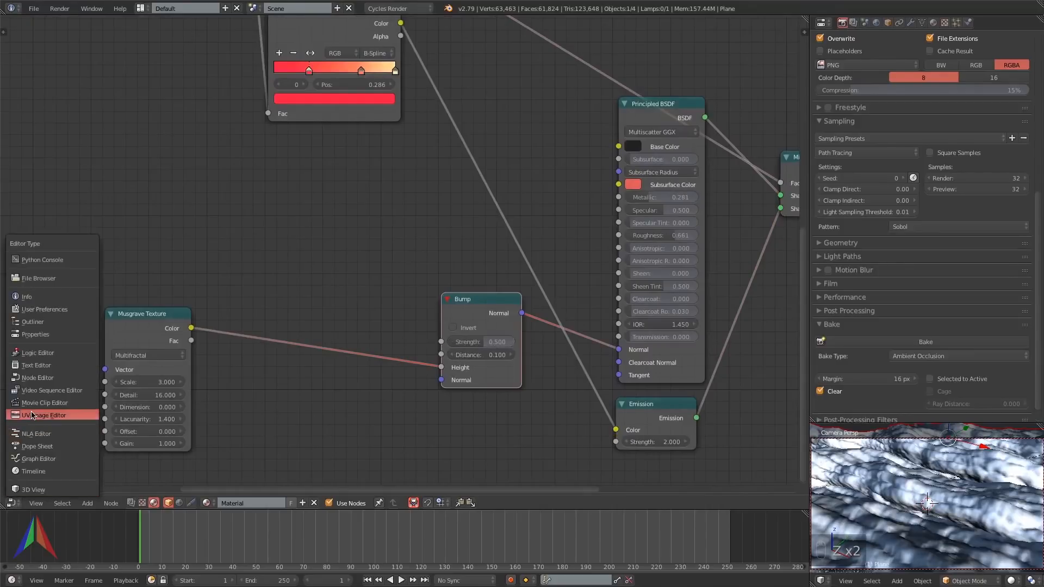
{"action": "left_click", "coordinate": [44, 416]}
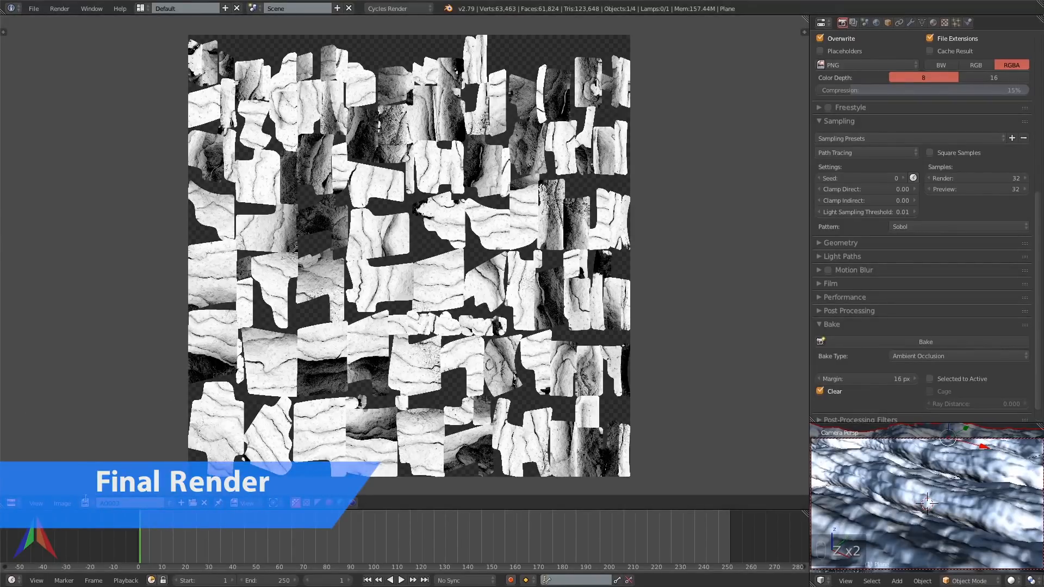
{"action": "left_click", "coordinate": [85, 501]}
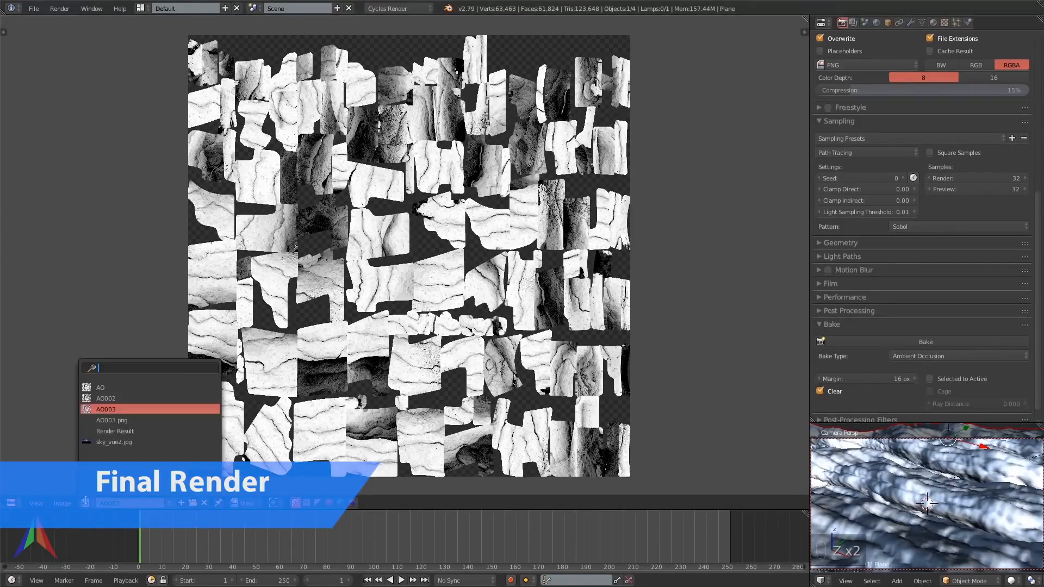
{"action": "left_click", "coordinate": [103, 431]}
{"action": "key", "text": "Home"}
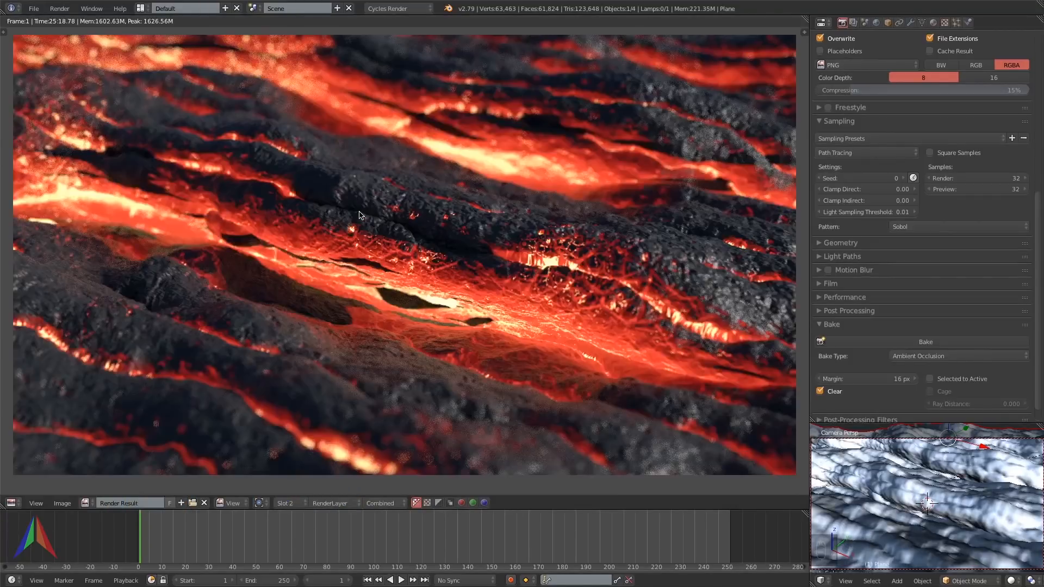
Look through the renders in slots 1 and 2 and select slot 3 for the next render.
{"action": "key", "text": "1"}
{"action": "key", "text": "2"}
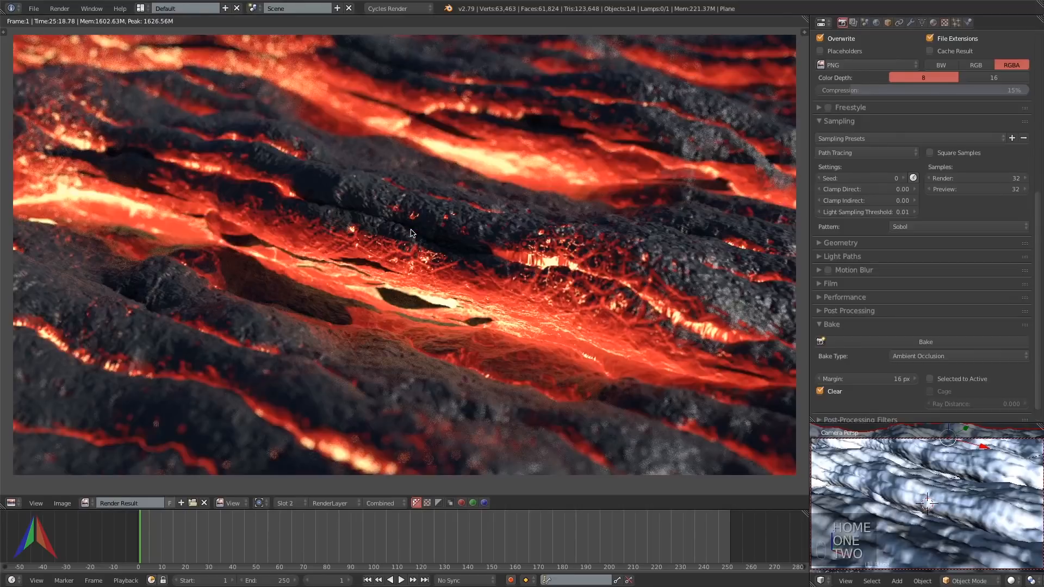
{"action": "key", "text": "3"}
{"action": "scroll", "coordinate": [879, 50], "scroll_direction": "up", "scroll_amount": 10}
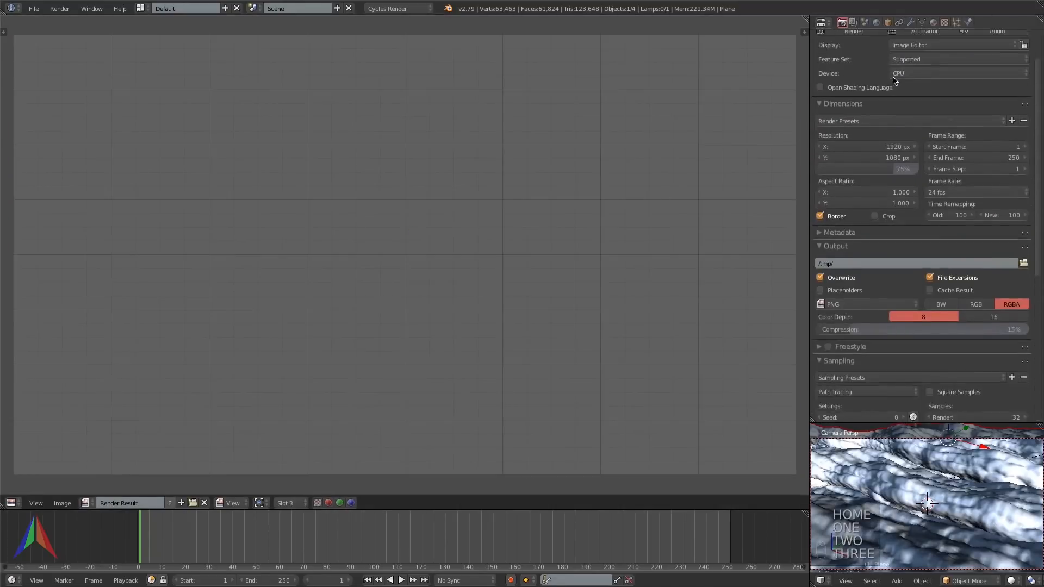
{"action": "left_click", "coordinate": [866, 77]}
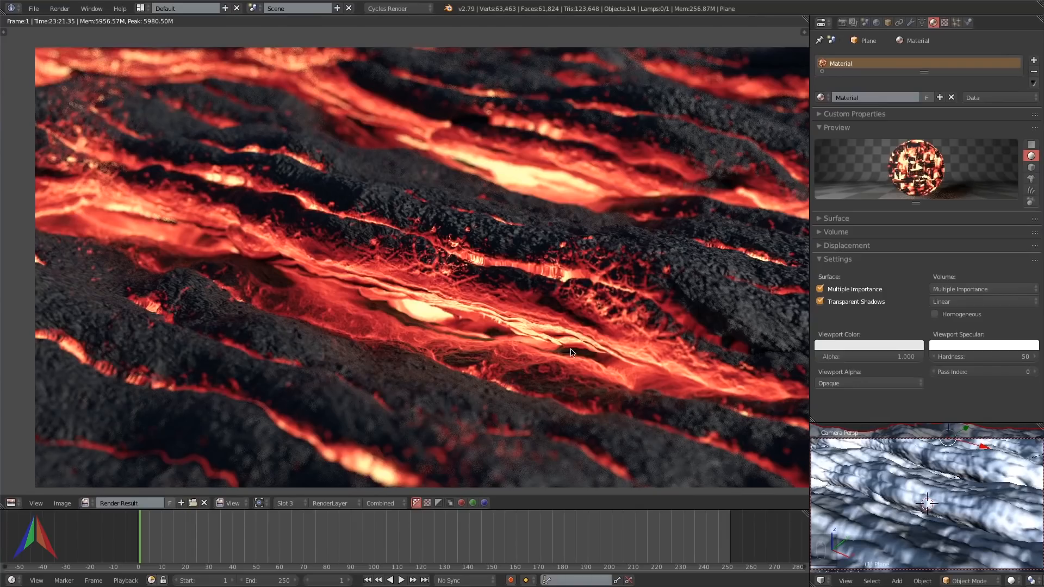
Compare the lava renders in slots 1, 2 and 3 by switching back and forth between them.
{"action": "key", "text": "1"}
{"action": "middle_click_drag", "start_coordinate": [562, 346], "coordinate": [535, 339]}
{"action": "key", "text": "2"}
{"action": "key", "text": "3"}
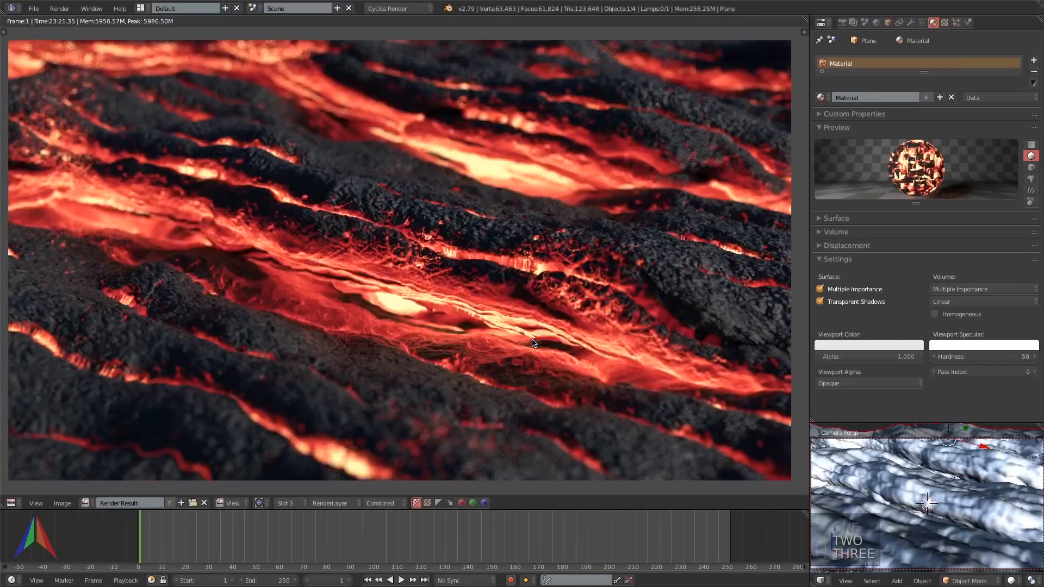
{"action": "key", "text": "2"}
{"action": "key", "text": "3"}
{"action": "key", "text": "1"}
{"action": "key", "text": "2"}
{"action": "key", "text": "3"}
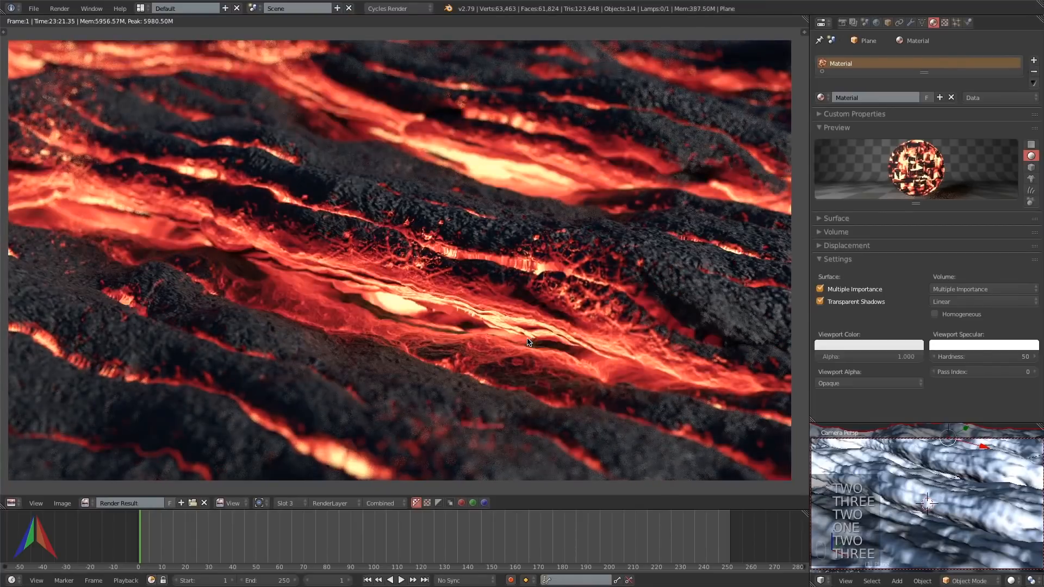
Set the scene's color management view to Filmic, and try an exposure of 2.846 before undoing the exposure change.
{"action": "left_click", "coordinate": [876, 22]}
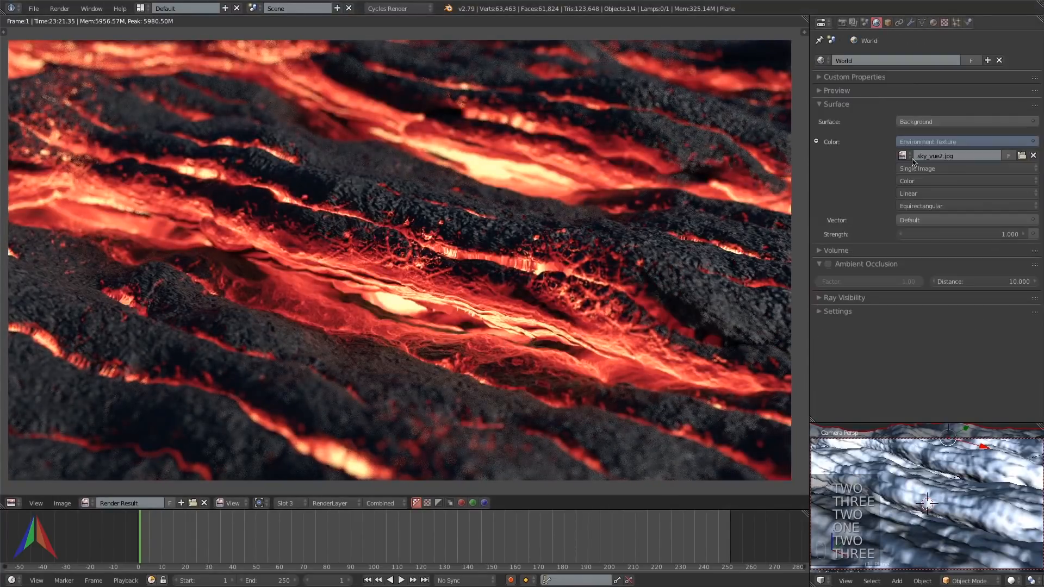
{"action": "left_click", "coordinate": [854, 23]}
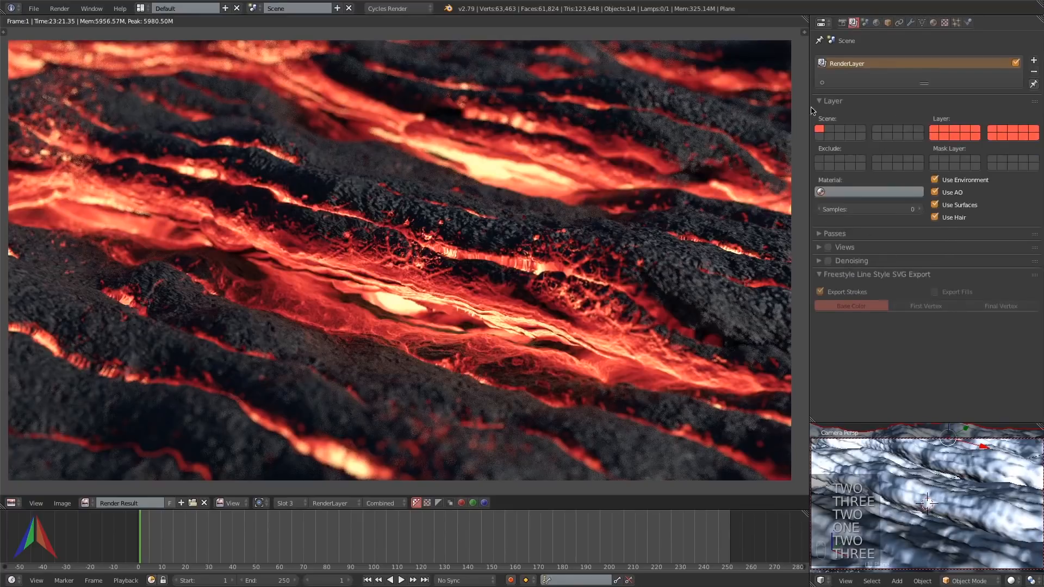
{"action": "left_click", "coordinate": [864, 23]}
{"action": "left_click", "coordinate": [923, 318]}
{"action": "left_click", "coordinate": [911, 287]}
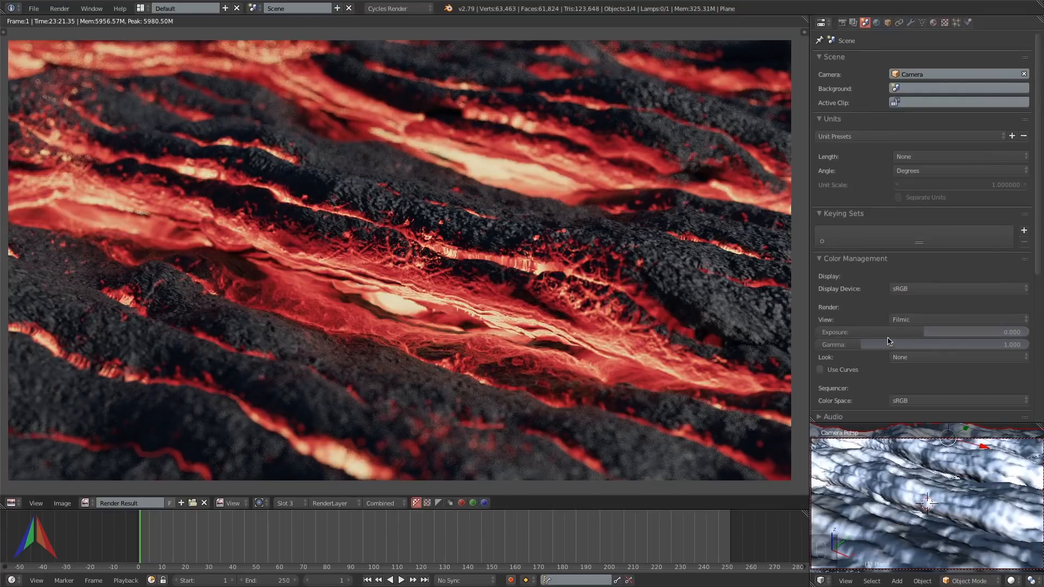
{"action": "left_click_drag", "start_coordinate": [924, 332], "coordinate": [952, 330]}
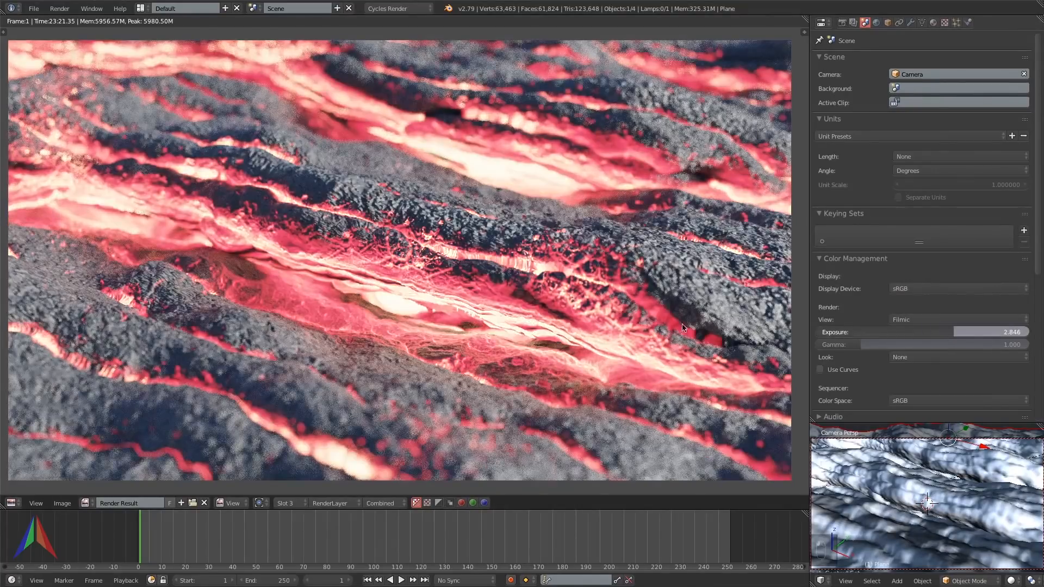
{"action": "key", "text": "ctrl+z"}
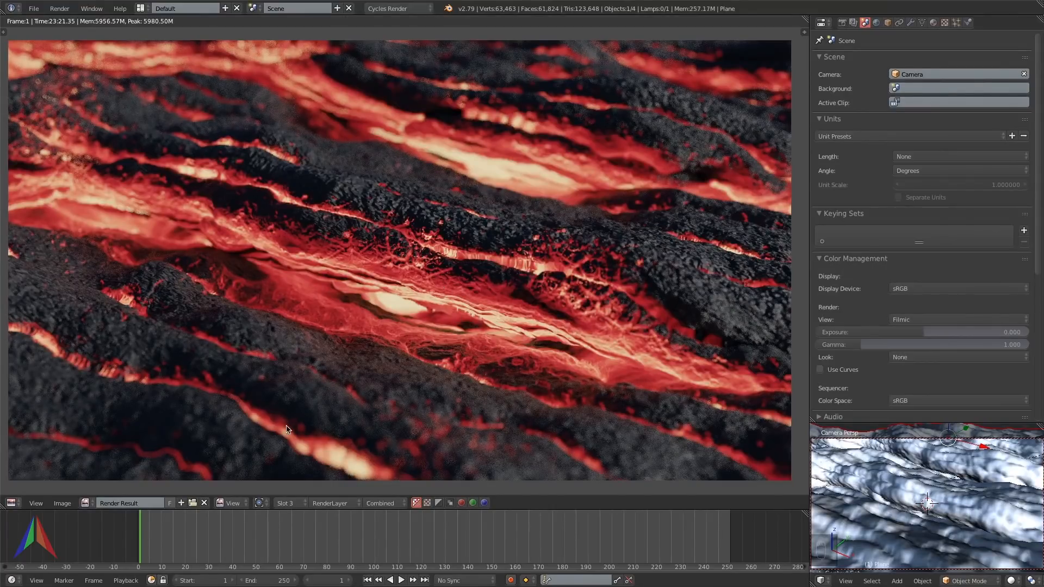
Select the camera in the 3D View and check its depth of field f-stop number.
{"action": "left_click", "coordinate": [11, 503]}
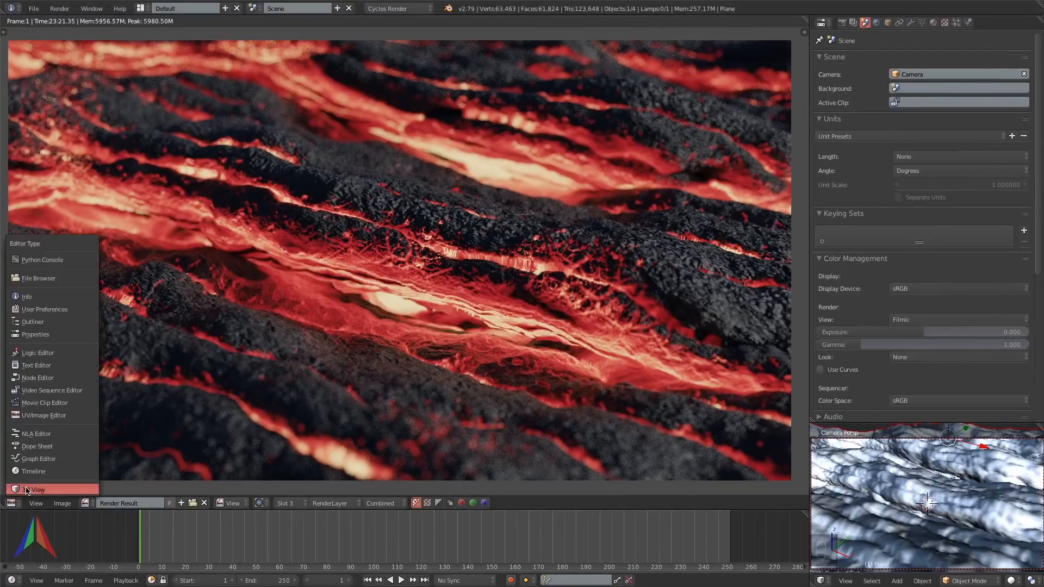
{"action": "left_click", "coordinate": [27, 490]}
{"action": "right_click", "coordinate": [277, 483]}
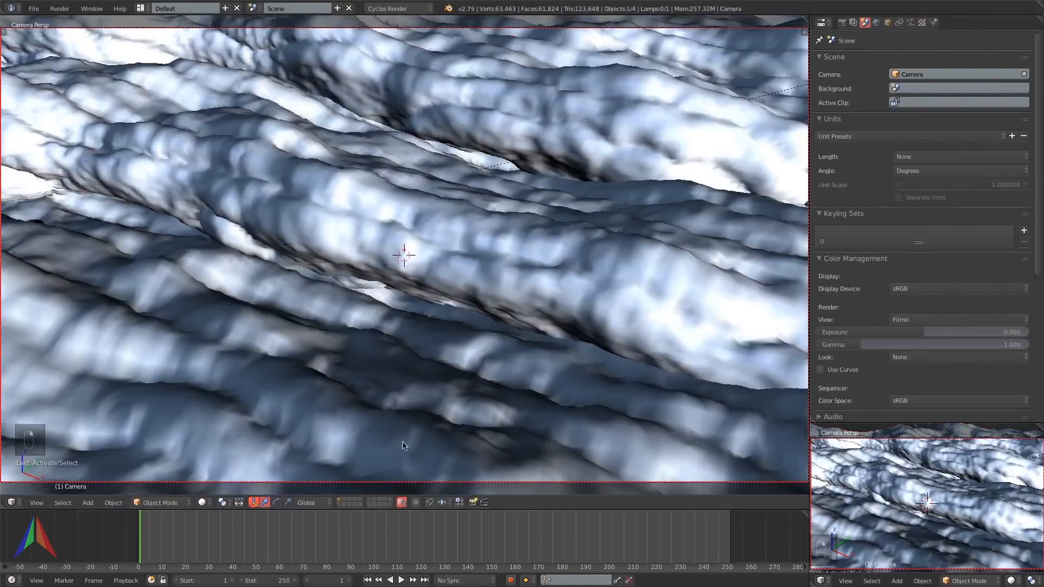
{"action": "left_click", "coordinate": [875, 23]}
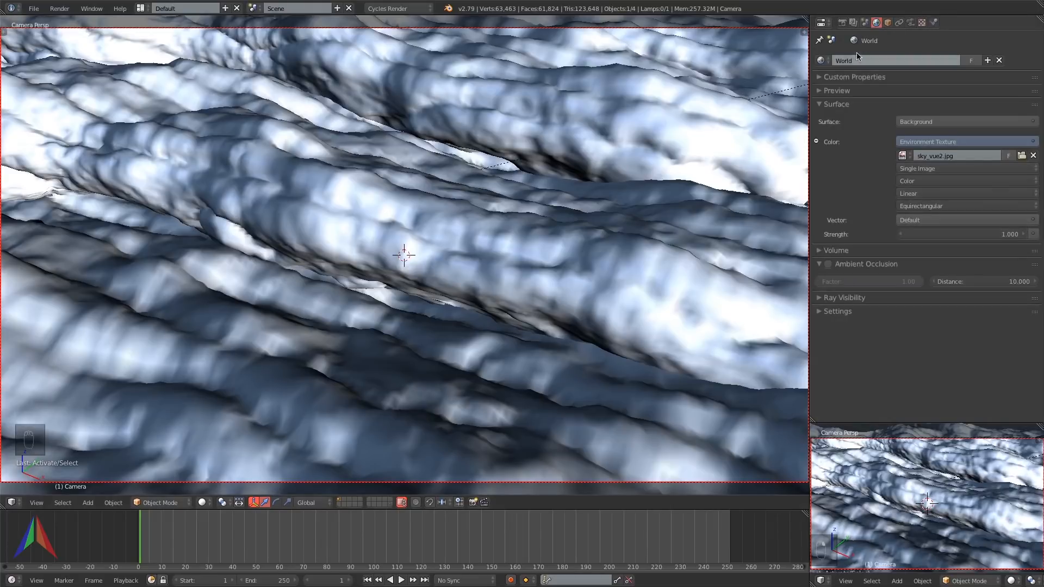
{"action": "left_click", "coordinate": [910, 23]}
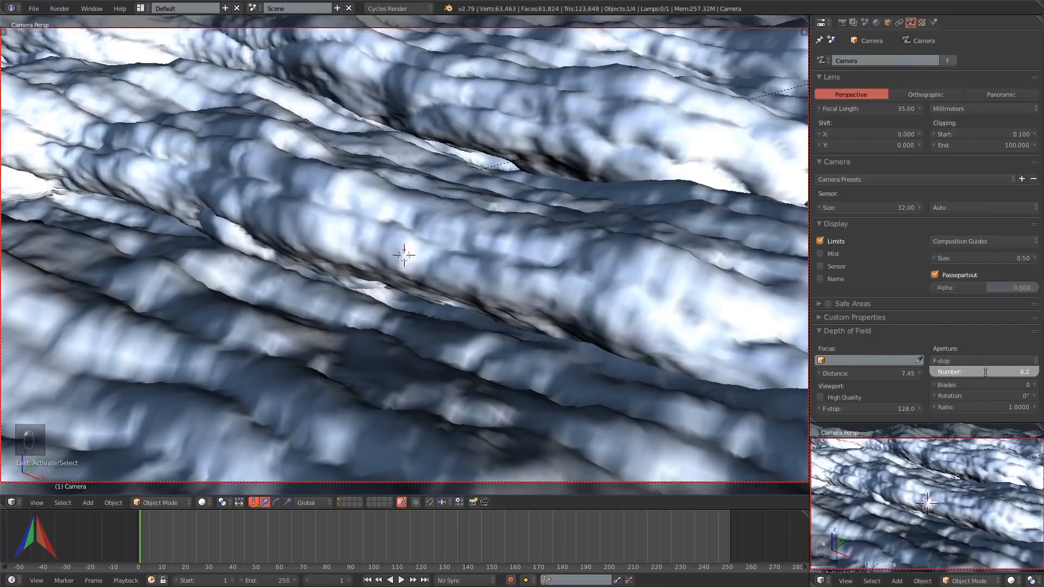
{"action": "key", "text": "Escape"}
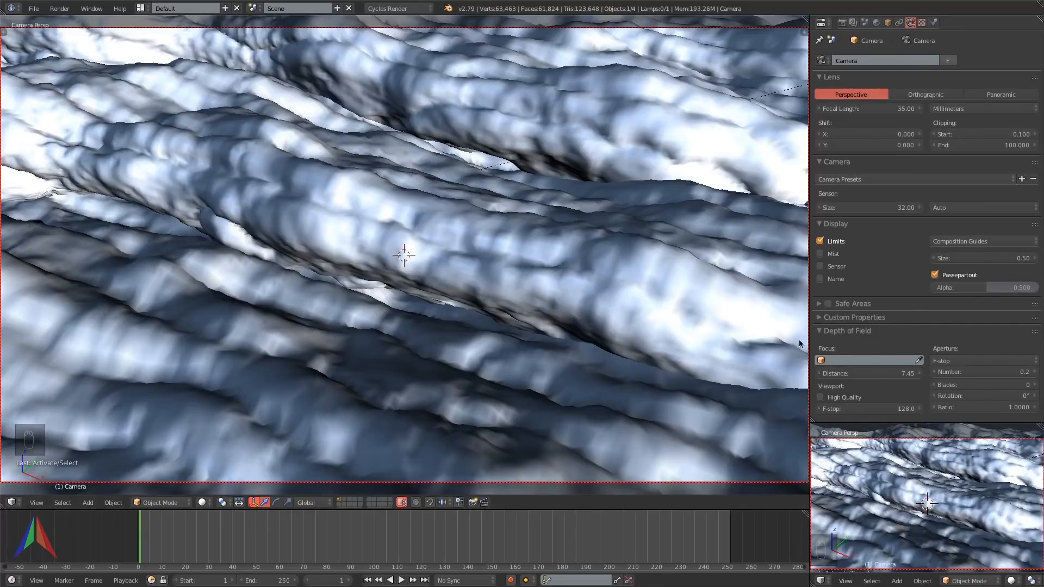
Save the file with the lava plane selected and return to its material nodes in the Node Editor.
{"action": "right_click", "coordinate": [485, 152]}
{"action": "key", "text": "ctrl+s"}
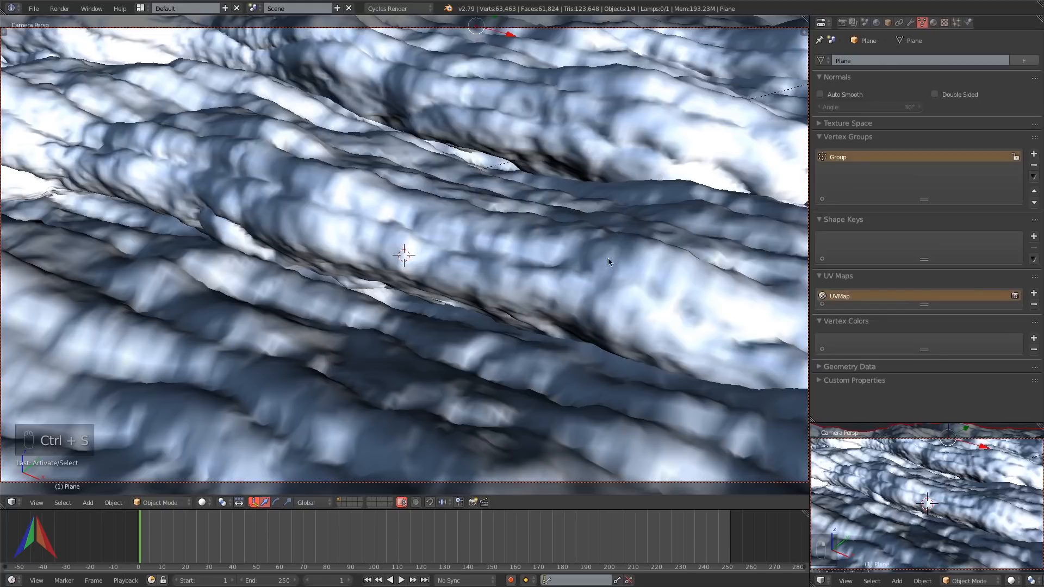
{"action": "middle_click_drag", "start_coordinate": [500, 298], "coordinate": [534, 306]}
{"action": "key", "text": "KP_0"}
{"action": "key", "text": "shift+F3"}
Set the Bump node's strength to 0.6.
{"action": "middle_click_drag", "start_coordinate": [260, 368], "coordinate": [389, 281]}
{"action": "scroll", "coordinate": [254, 325], "scroll_direction": "up", "scroll_amount": 4}
{"action": "scroll", "coordinate": [254, 324], "scroll_direction": "up", "scroll_amount": 5}
{"action": "left_click", "coordinate": [476, 257]}
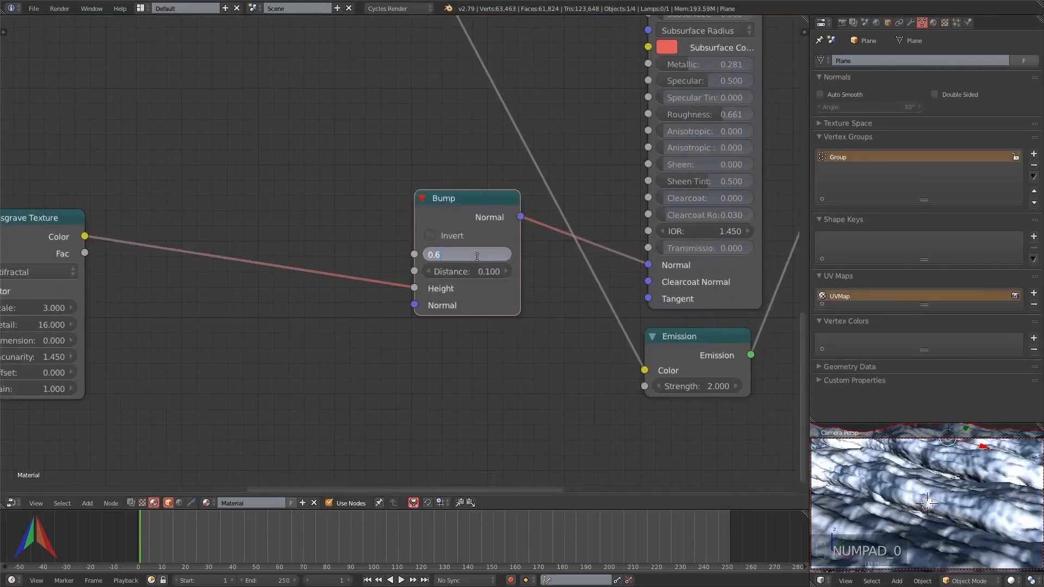
{"action": "type", "text": "0.6"}
{"action": "key", "text": "Return"}
Set the Musgrave Texture's lacunarity to 1.48.
{"action": "middle_click_drag", "start_coordinate": [141, 336], "coordinate": [269, 315]}
{"action": "left_click", "coordinate": [159, 335]}
{"action": "key", "text": "BackSpace"}
{"action": "type", "text": "8"}
{"action": "key", "text": "Return"}
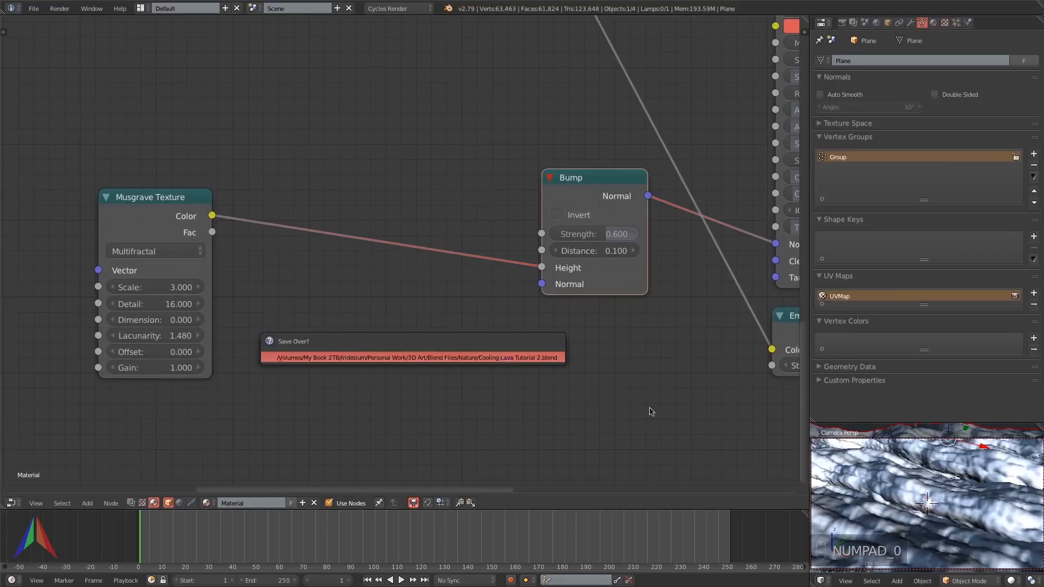
Bring back the Render Result in the UV/Image Editor and set the render samples to 64.
{"action": "left_click", "coordinate": [54, 415]}
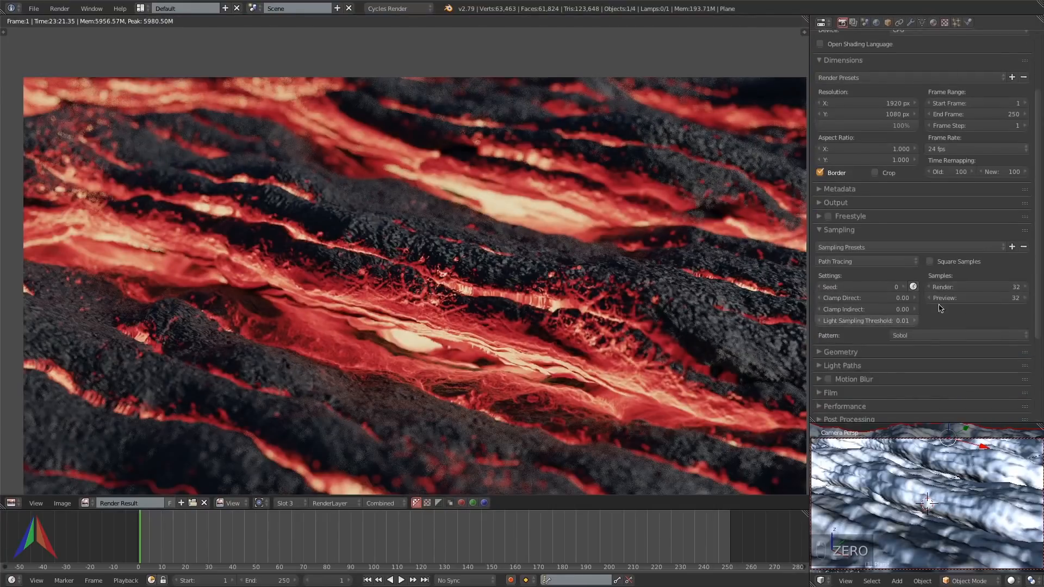
{"action": "left_click", "coordinate": [973, 287]}
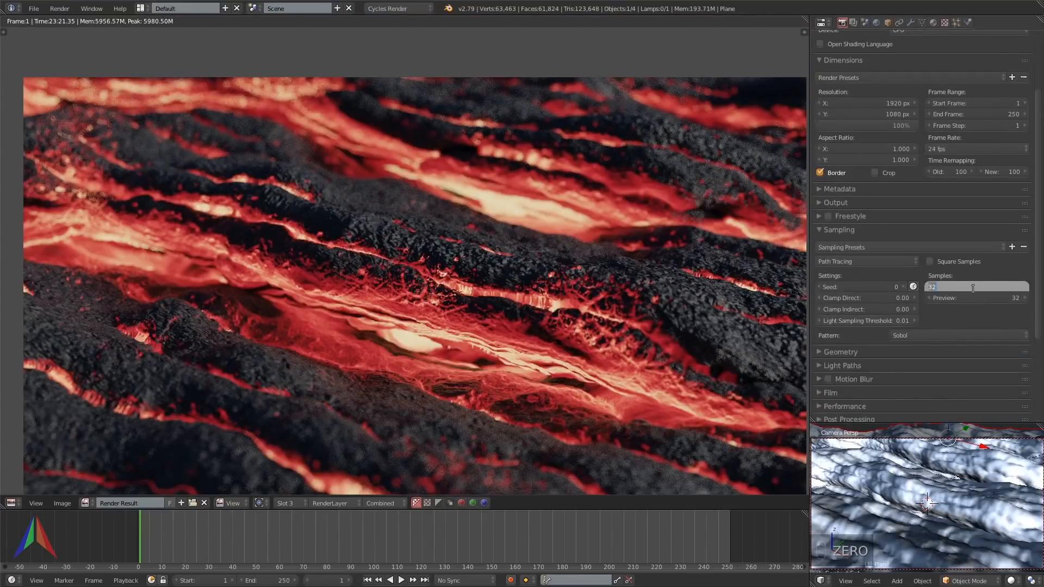
{"action": "type", "text": "64"}
{"action": "key", "text": "Return"}
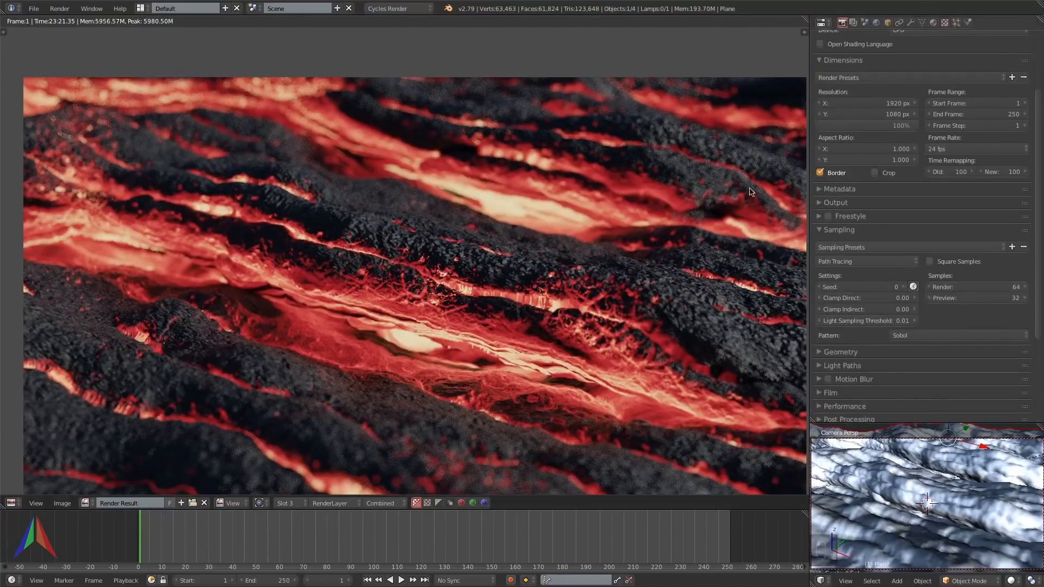
Enable denoising on the render layer with a strength of 0.25.
{"action": "left_click", "coordinate": [854, 24]}
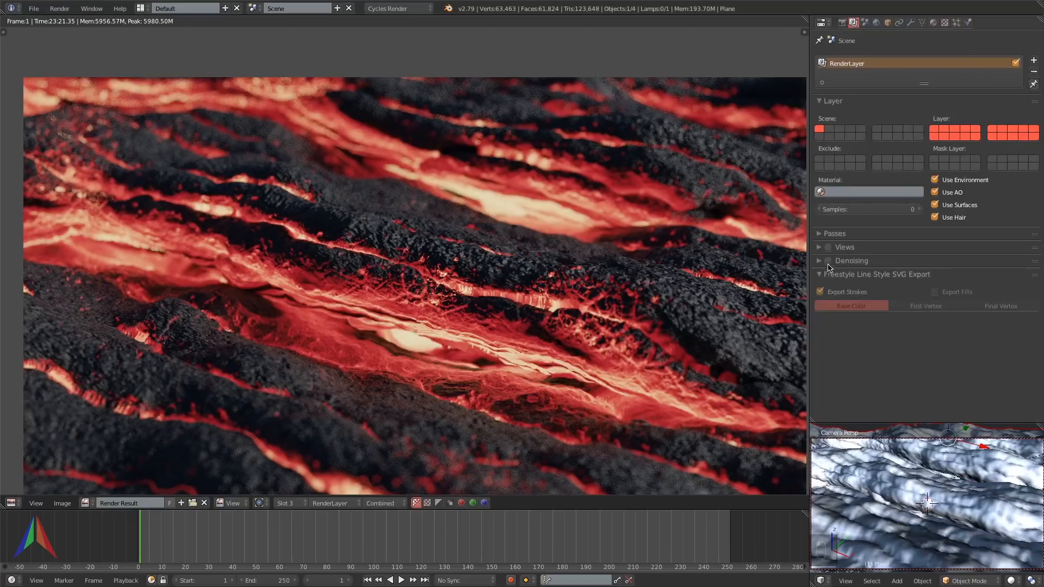
{"action": "left_click", "coordinate": [819, 262]}
{"action": "left_click", "coordinate": [844, 289]}
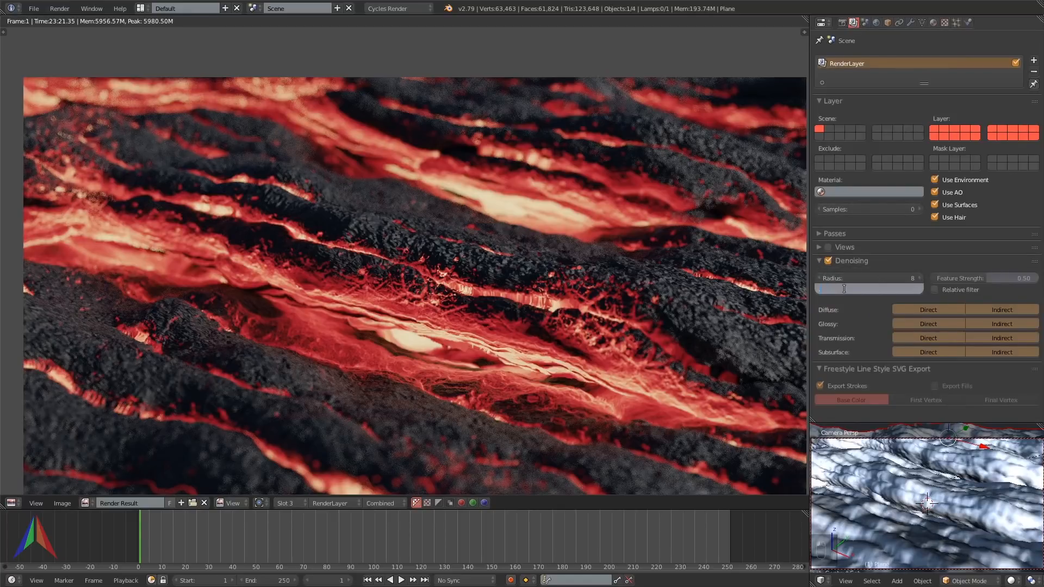
{"action": "key", "text": "Return"}
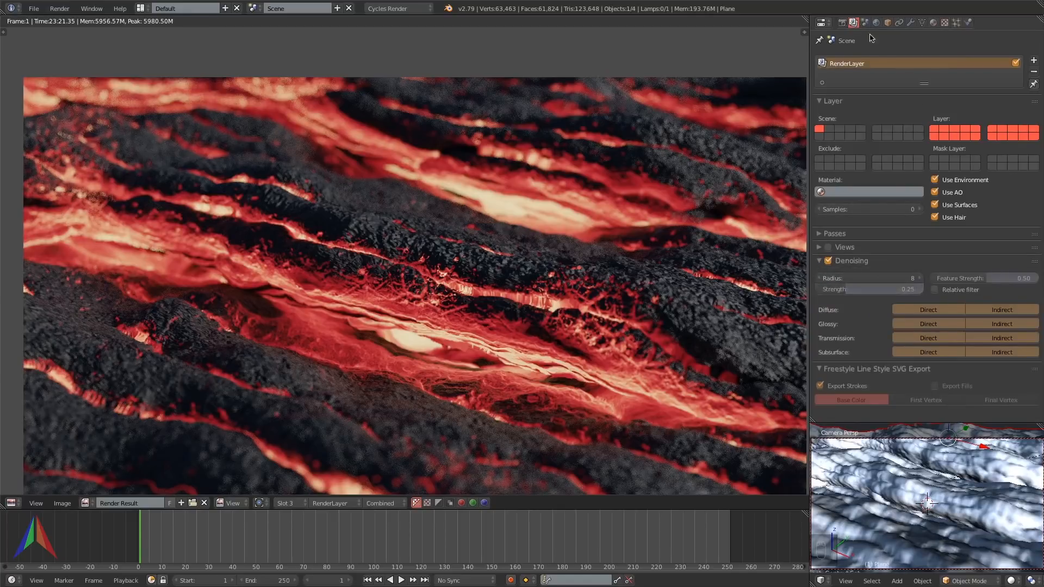
Set the render resolution percentage to 120% and choose render slot 4 for the image.
{"action": "left_click", "coordinate": [842, 23]}
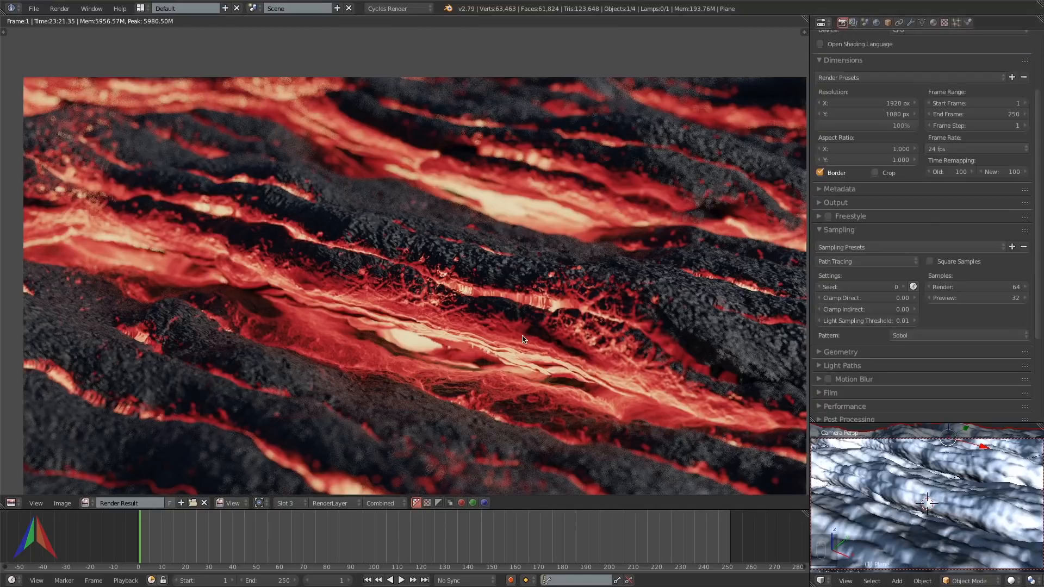
{"action": "scroll", "coordinate": [464, 387], "scroll_direction": "up", "scroll_amount": 5}
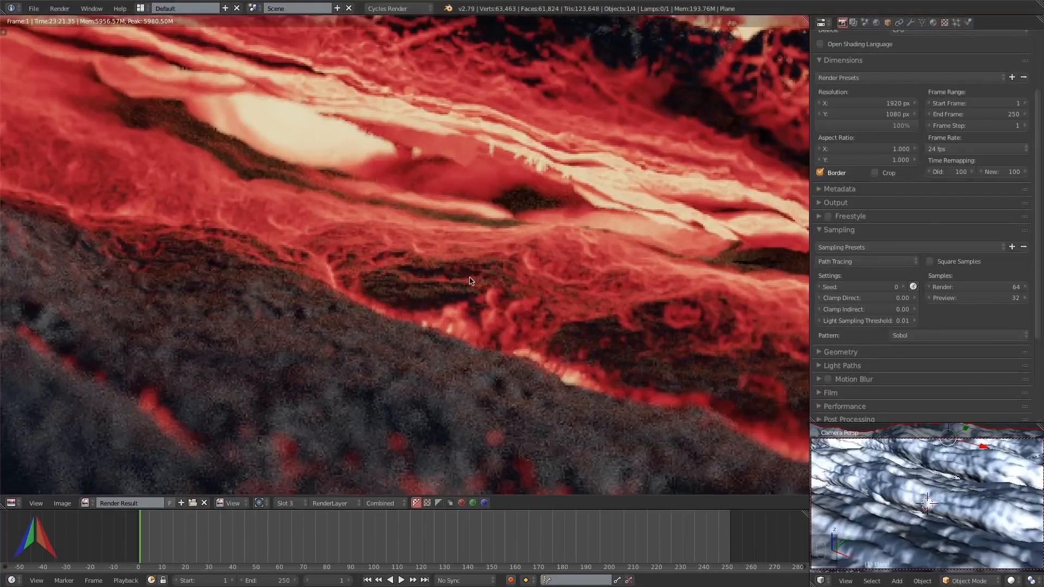
{"action": "left_click", "coordinate": [863, 125]}
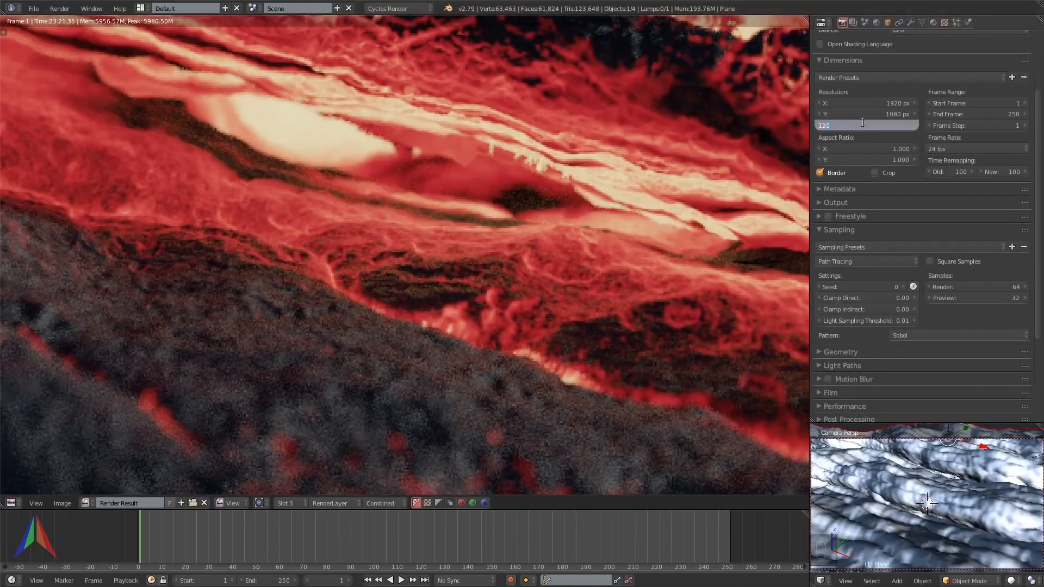
{"action": "key", "text": "Return"}
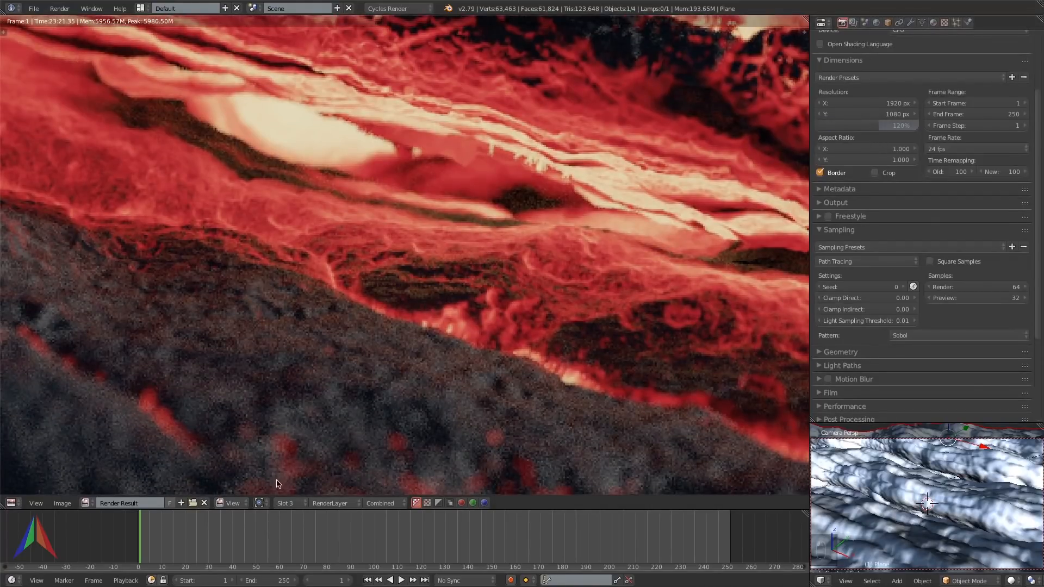
{"action": "left_click", "coordinate": [286, 503]}
{"action": "left_click", "coordinate": [299, 459]}
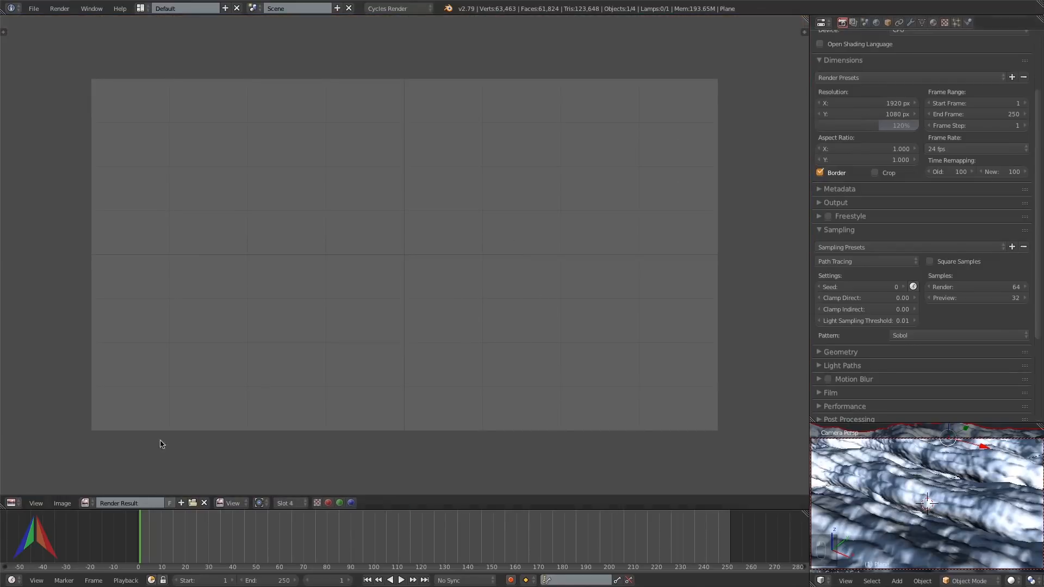
Render the final lava image and maximize the image editor to show the result.
{"action": "scroll", "coordinate": [886, 85], "scroll_direction": "up", "scroll_amount": 4}
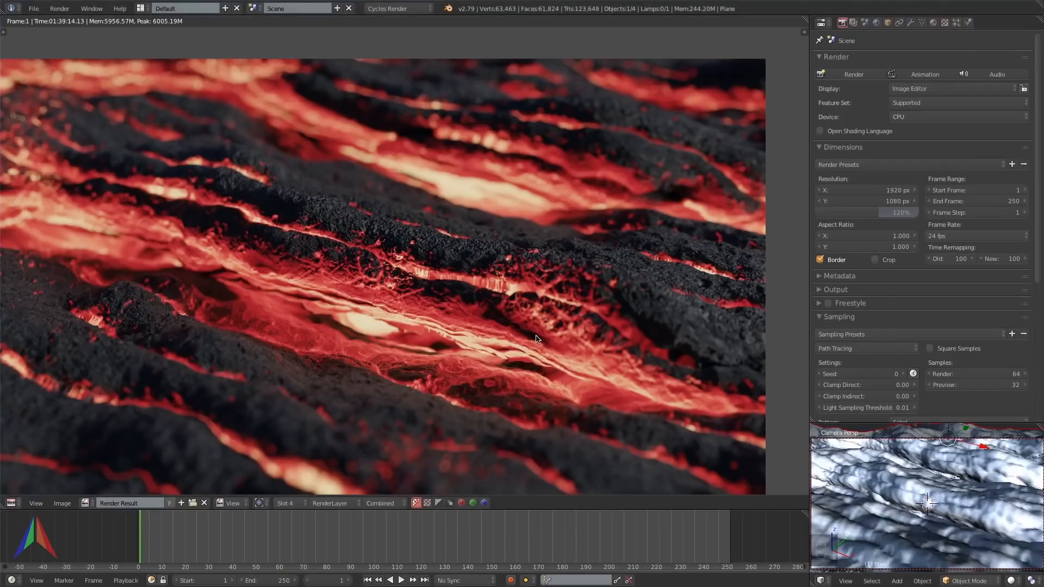
{"action": "scroll", "coordinate": [536, 338], "scroll_direction": "down", "scroll_amount": 1}
{"action": "middle_click_drag", "start_coordinate": [541, 304], "coordinate": [594, 266]}
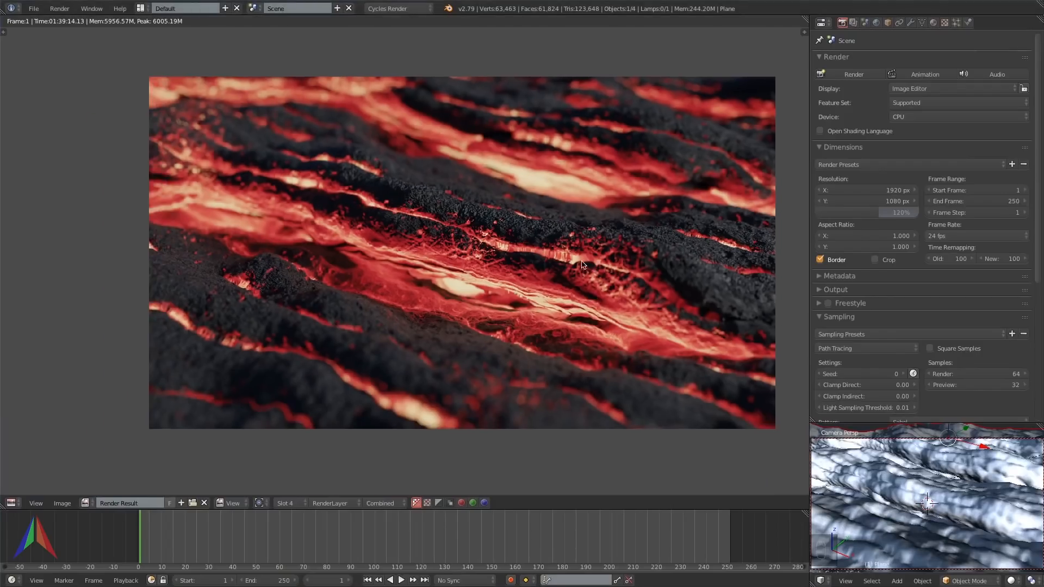
{"action": "key", "text": "ctrl+Up"}
{"action": "scroll", "coordinate": [669, 302], "scroll_direction": "up", "scroll_amount": 1}
{"action": "scroll", "coordinate": [664, 300], "scroll_direction": "down", "scroll_amount": 1}
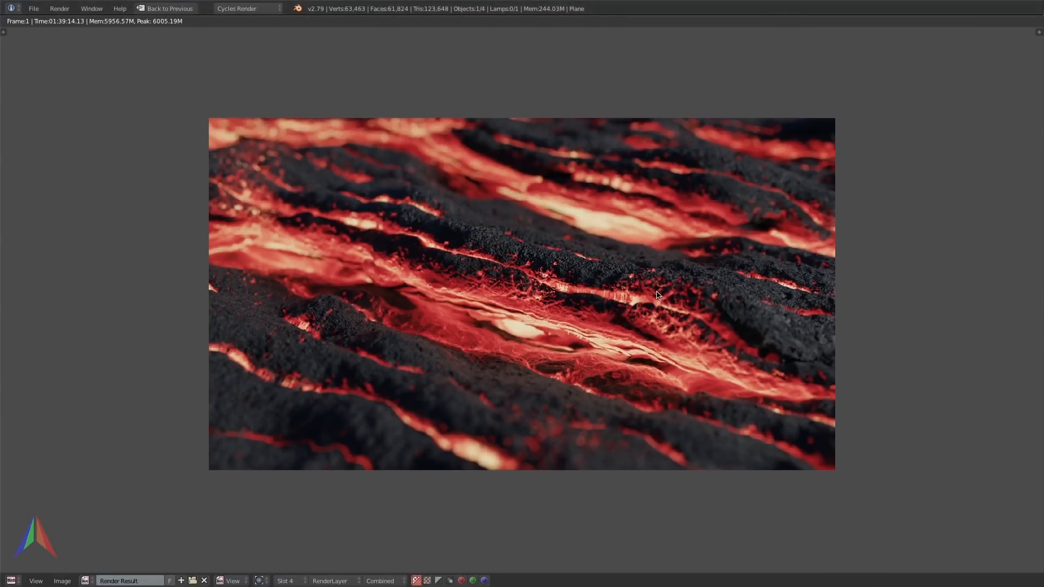
Examine the glowing cracks, stretched lava strands and rock detail of the finished render up close.
{"action": "scroll", "coordinate": [657, 295], "scroll_direction": "up", "scroll_amount": 1}
{"action": "scroll", "coordinate": [636, 297], "scroll_direction": "up", "scroll_amount": 1}
{"action": "scroll", "coordinate": [362, 314], "scroll_direction": "up", "scroll_amount": 6}
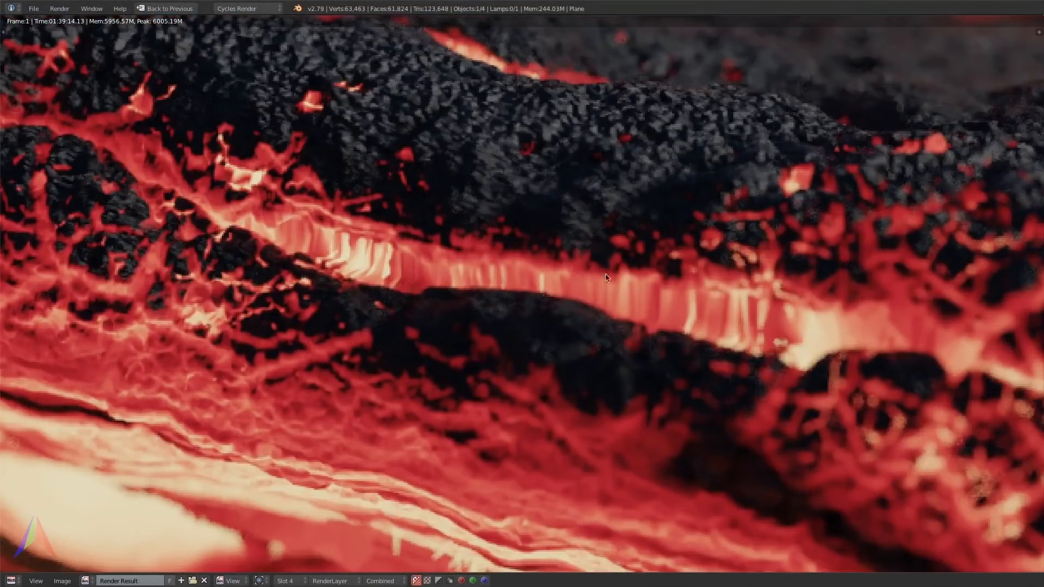
{"action": "scroll", "coordinate": [548, 374], "scroll_direction": "down", "scroll_amount": 4}
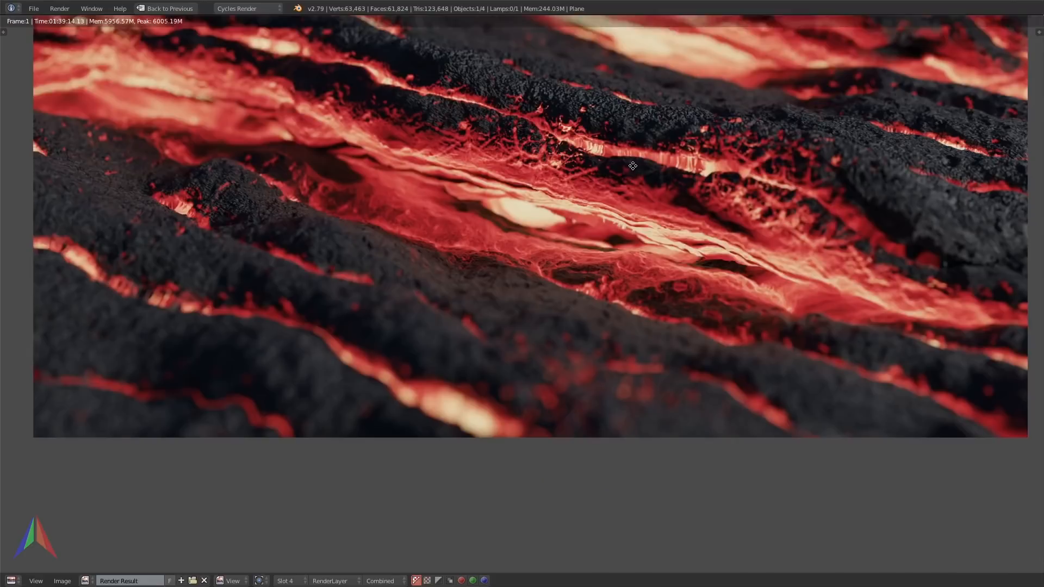
{"action": "scroll", "coordinate": [489, 117], "scroll_direction": "up", "scroll_amount": 4}
{"action": "scroll", "coordinate": [618, 207], "scroll_direction": "down", "scroll_amount": 6}
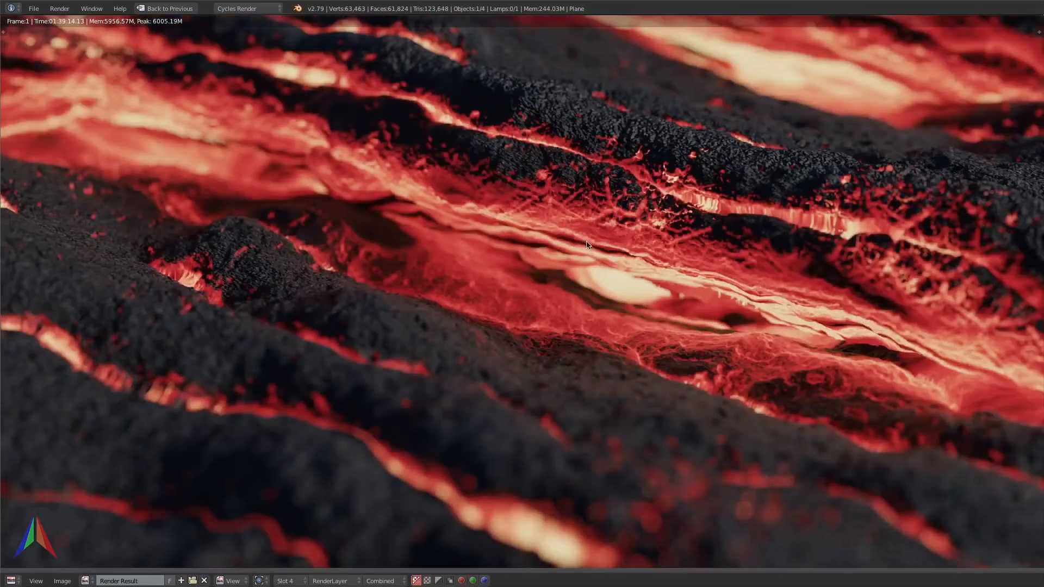
{"action": "middle_click_drag", "start_coordinate": [580, 245], "coordinate": [416, 383]}
{"action": "middle_click_drag", "start_coordinate": [412, 331], "coordinate": [425, 301]}
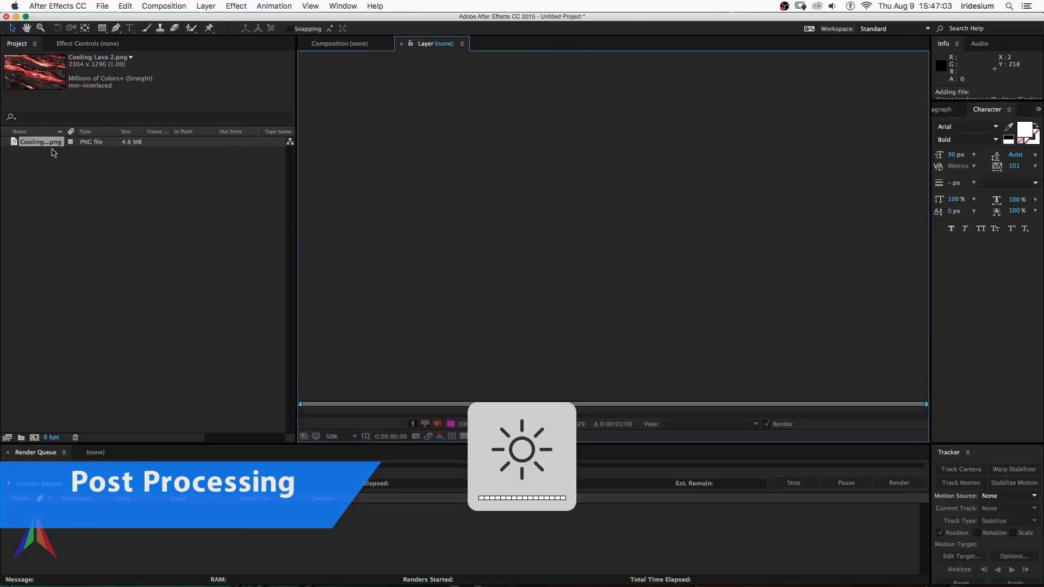
Switch to After Effects, create a composition from Cooling Lava 2.png and try a slight Curves adjustment on its layer.
{"action": "left_click_drag", "start_coordinate": [34, 142], "coordinate": [35, 359]}
{"action": "left_click_drag", "start_coordinate": [35, 434], "coordinate": [34, 438]}
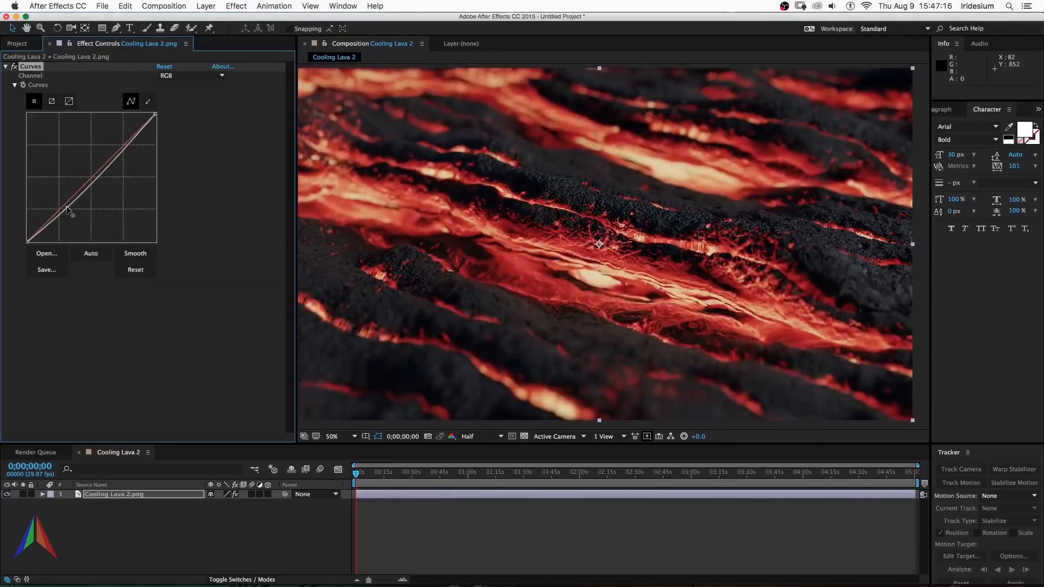
{"action": "left_click_drag", "start_coordinate": [73, 206], "coordinate": [68, 200]}
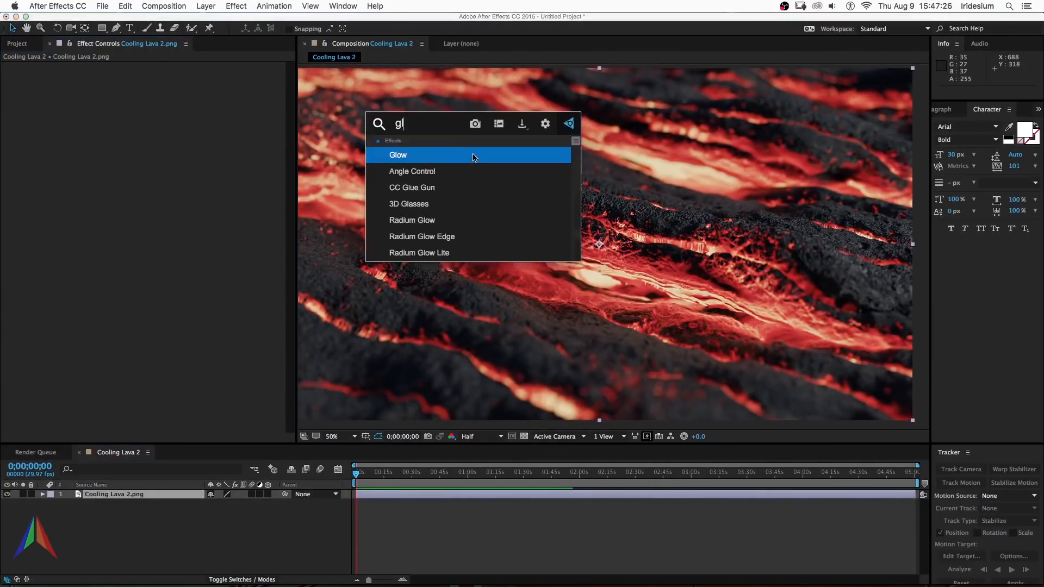
Apply a Glow effect with intensity 0.2 to the lava layer and add a second Glow with a radius of 392.
{"action": "left_click", "coordinate": [473, 158]}
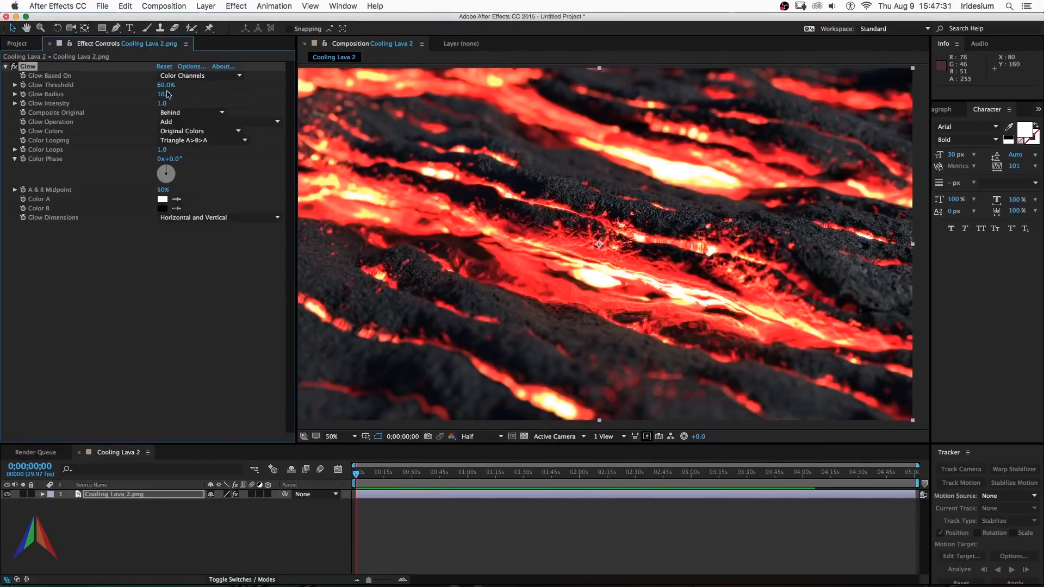
{"action": "left_click_drag", "start_coordinate": [162, 103], "coordinate": [155, 103]}
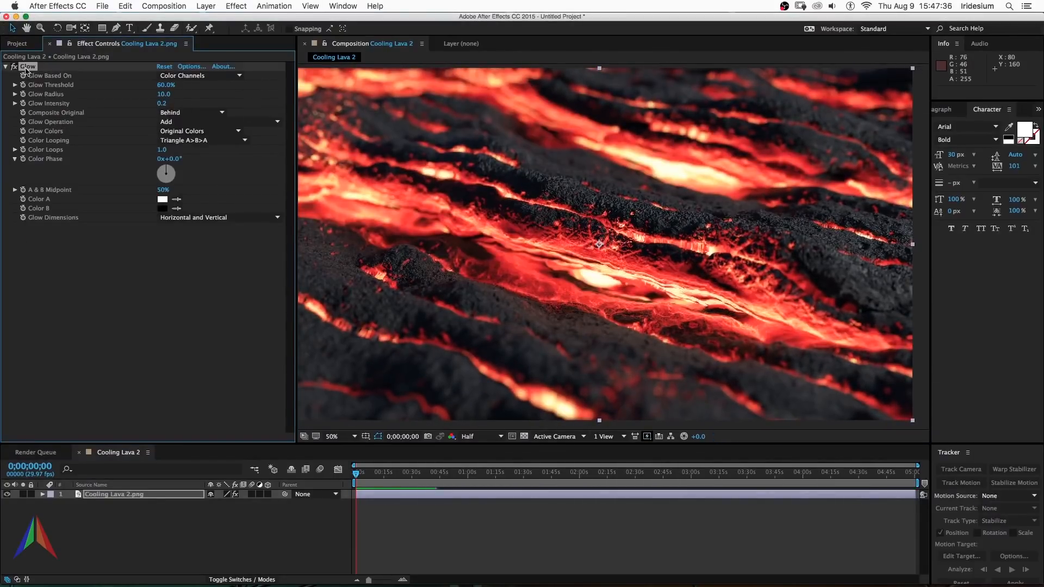
{"action": "key", "text": "ctrl+d"}
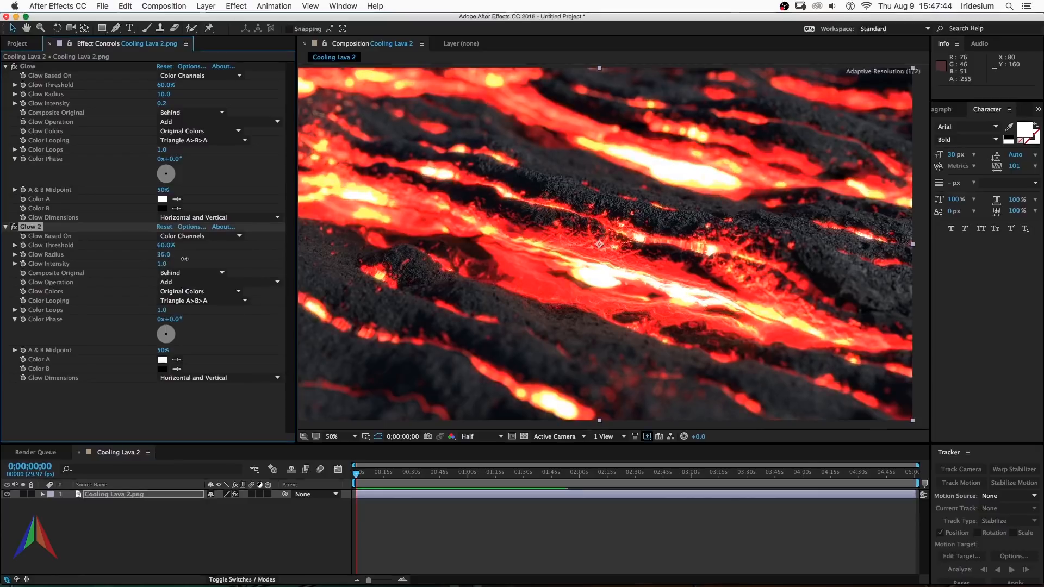
{"action": "left_click_drag", "start_coordinate": [164, 254], "coordinate": [379, 295]}
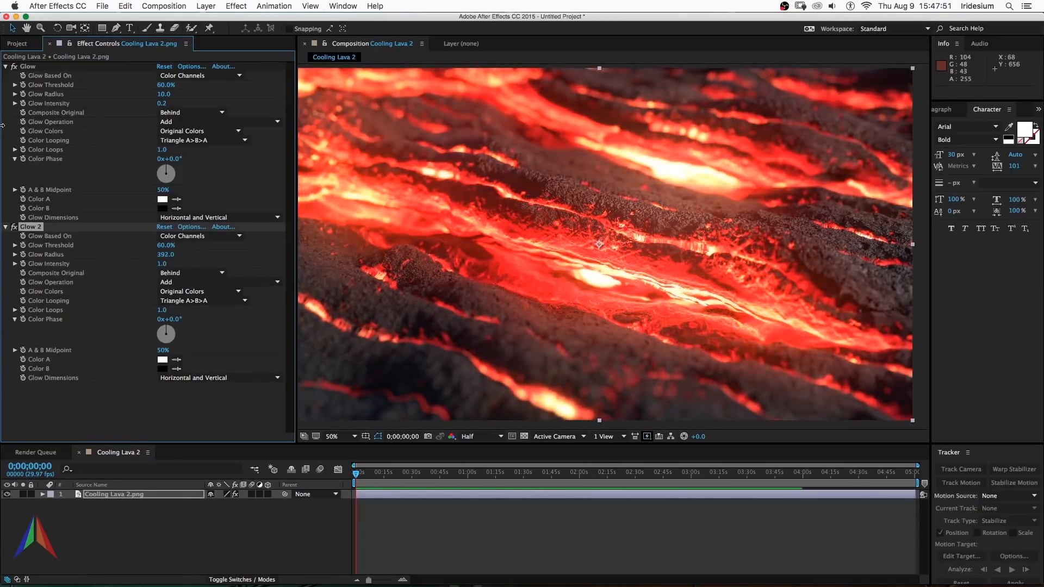
Set the first Glow's intensity to 0.1 and the second Glow's radius to 243 and intensity to 0.7, then collapse both effects.
{"action": "left_click_drag", "start_coordinate": [162, 104], "coordinate": [155, 103]}
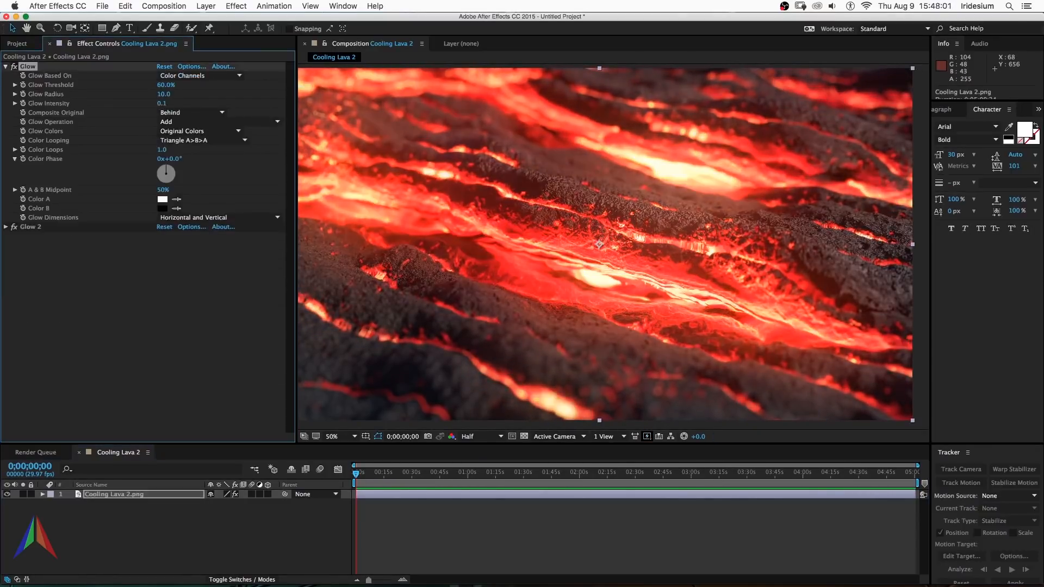
{"action": "left_click", "coordinate": [6, 227]}
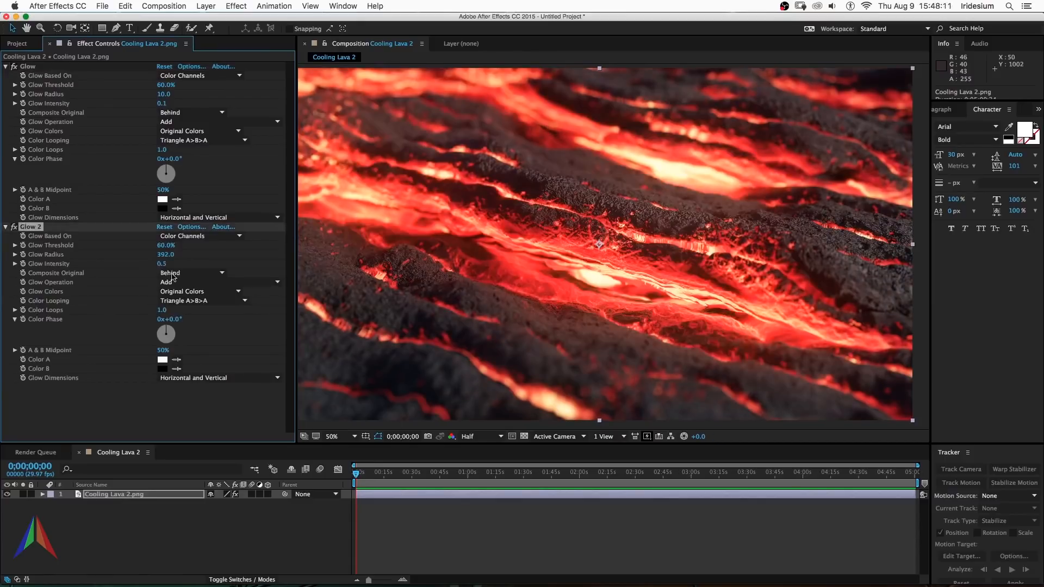
{"action": "key", "text": "Return"}
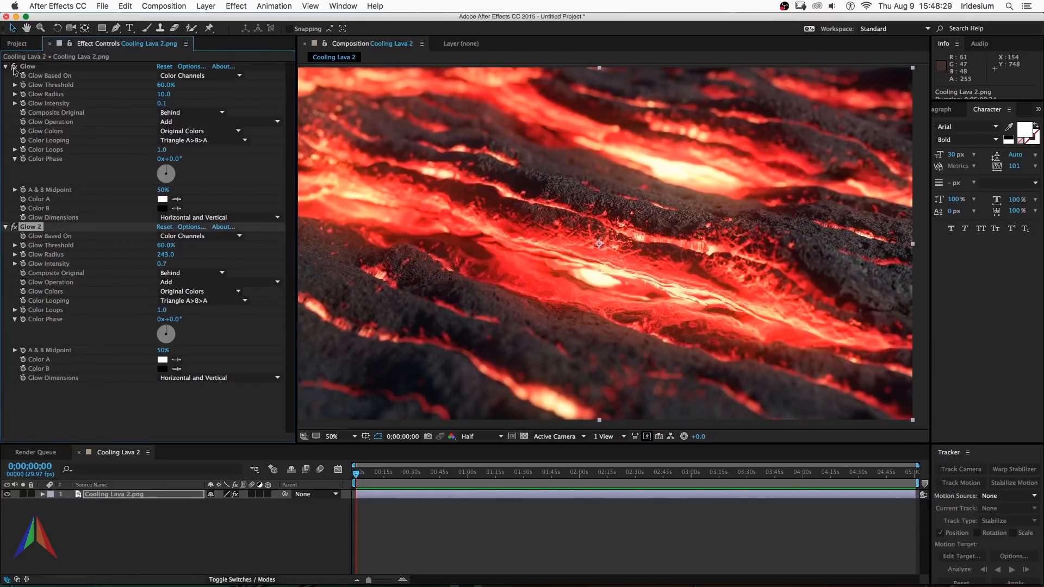
{"action": "left_click", "coordinate": [5, 66]}
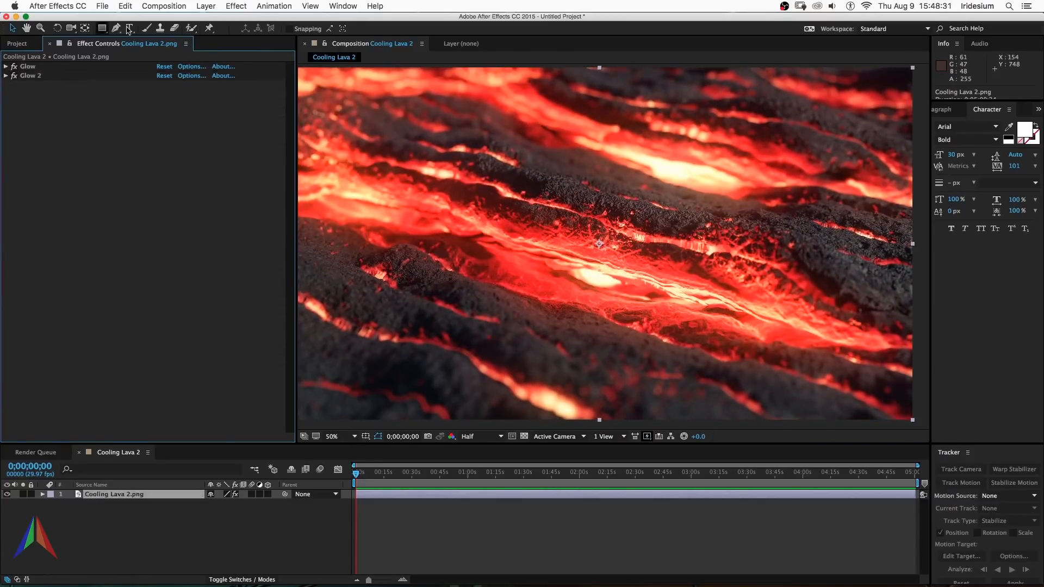
Try a MisFire Vignette effect on the lava layer and remove it.
{"action": "left_click", "coordinate": [236, 6]}
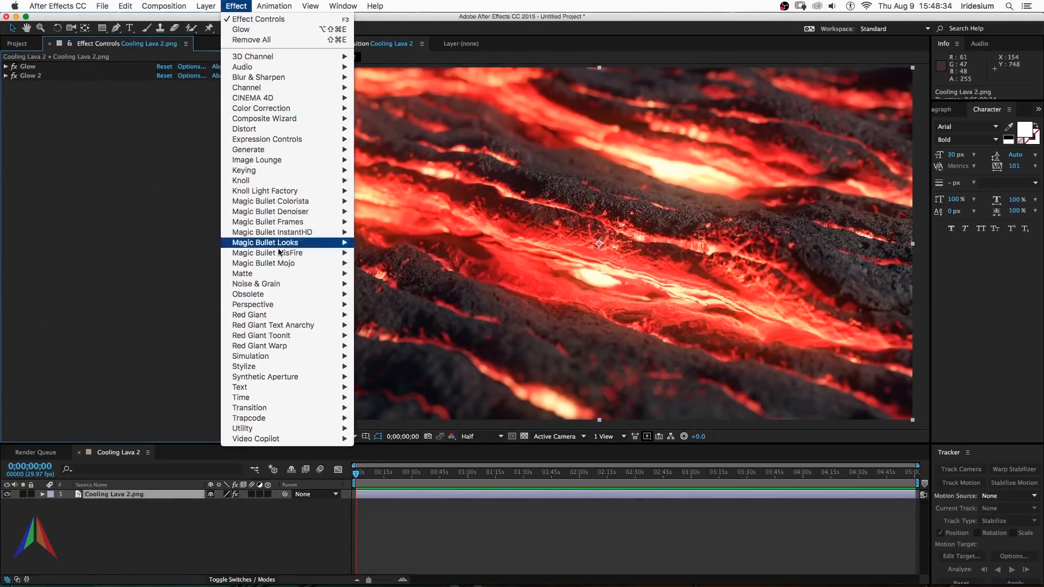
{"action": "mouse_move", "coordinate": [280, 250]}
{"action": "left_click", "coordinate": [408, 381]}
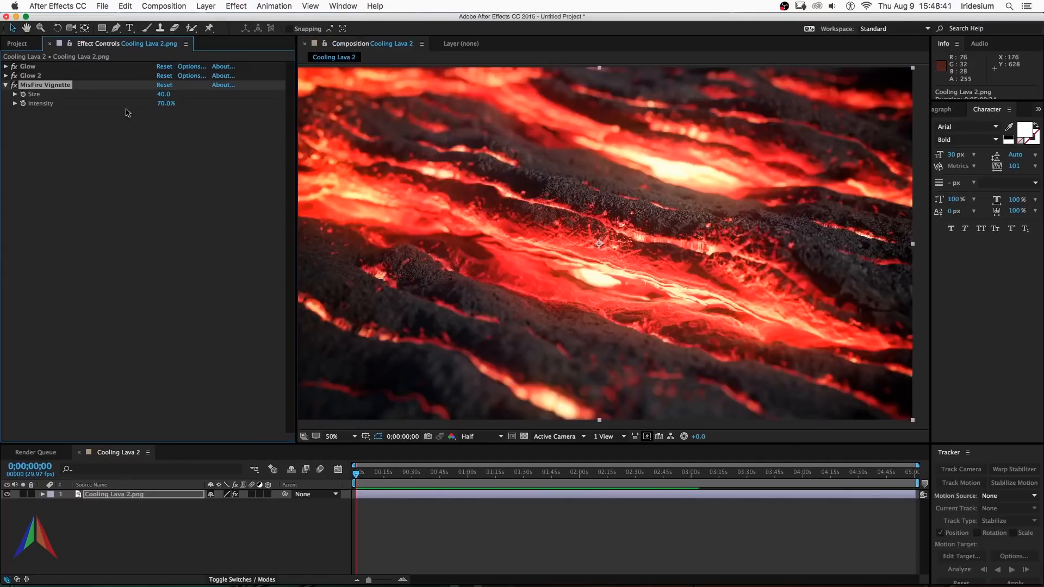
{"action": "key", "text": "Delete"}
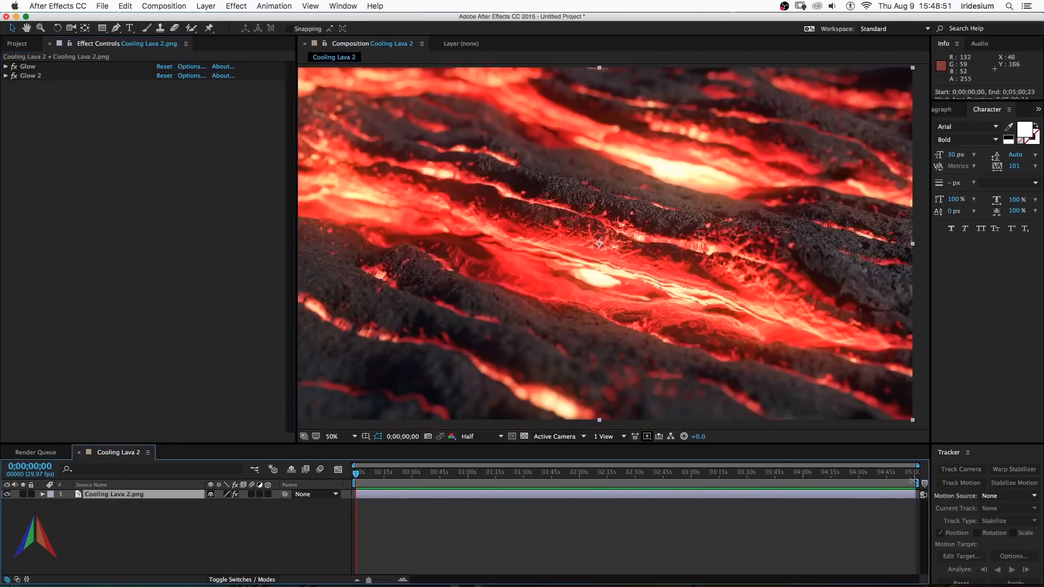
Shorten the composition's work area to about the first 24 frames.
{"action": "left_click_drag", "start_coordinate": [369, 580], "coordinate": [388, 581]}
{"action": "left_click_drag", "start_coordinate": [387, 580], "coordinate": [392, 580]}
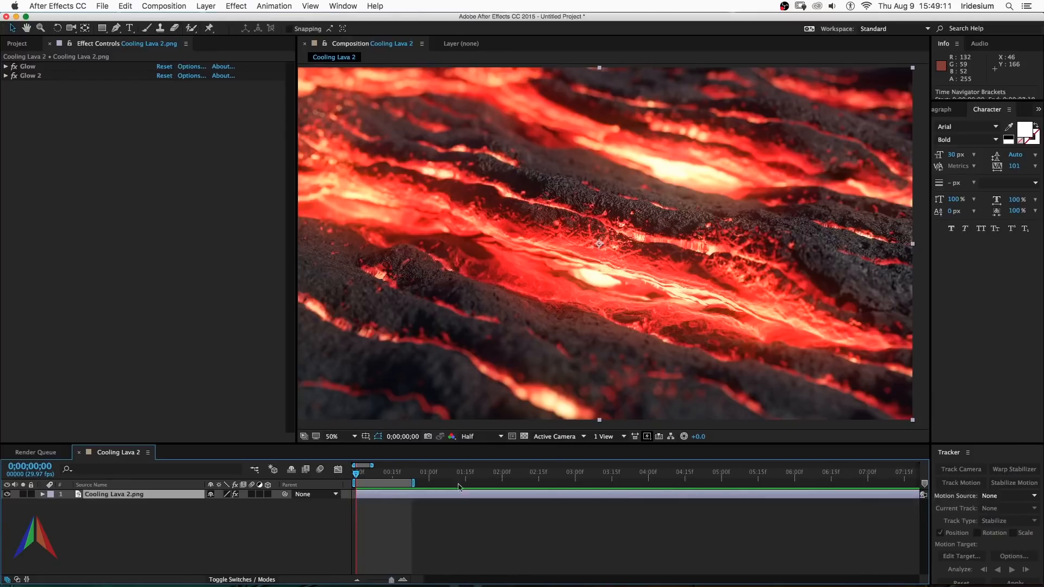